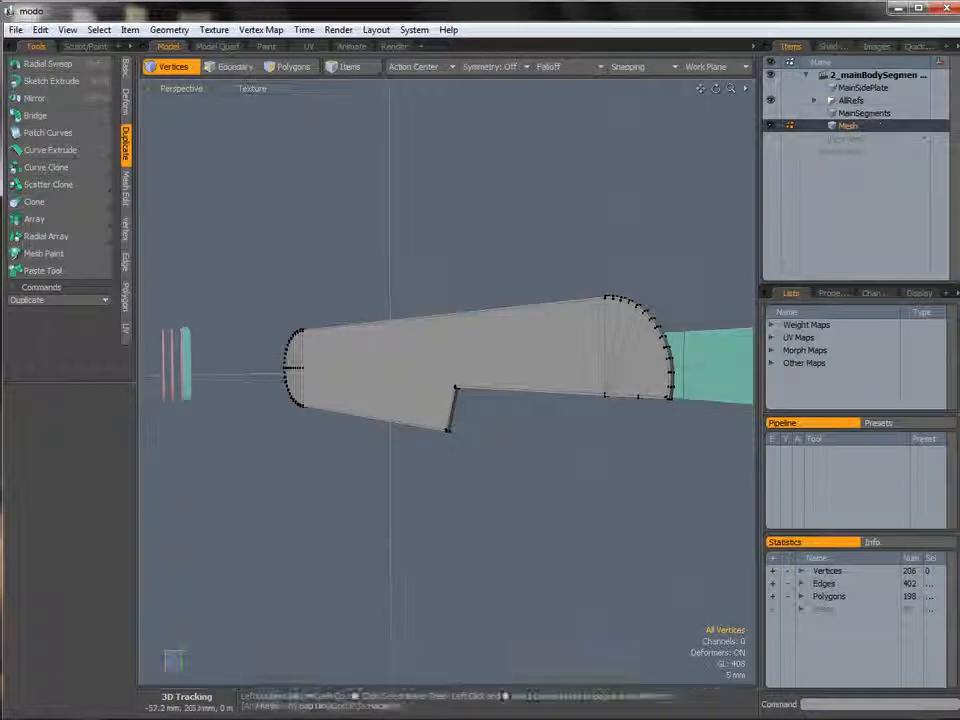
Select all polygons of the mesh in the Back view and move them about 2.45 mm along X.
click(591, 281)
scroll(446, 336, up, 3)
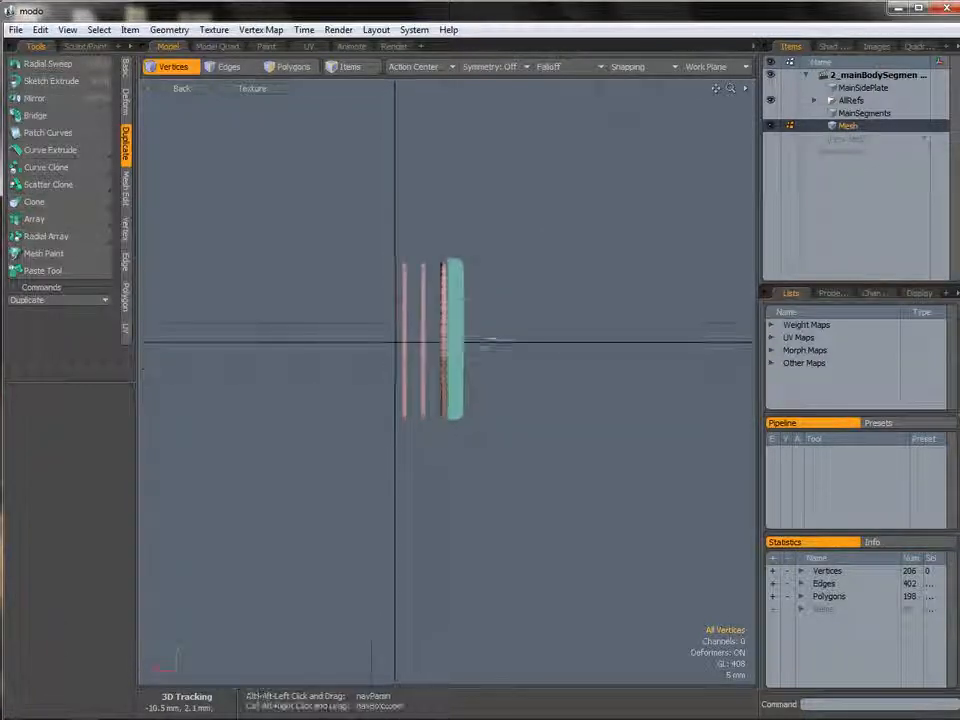
key(3)
mouse_move(512, 345)
right_down()
mouse_move(475, 538)
mouse_move(510, 335)
mouse_move(508, 345)
right_up()
scroll(506, 360, up, 4)
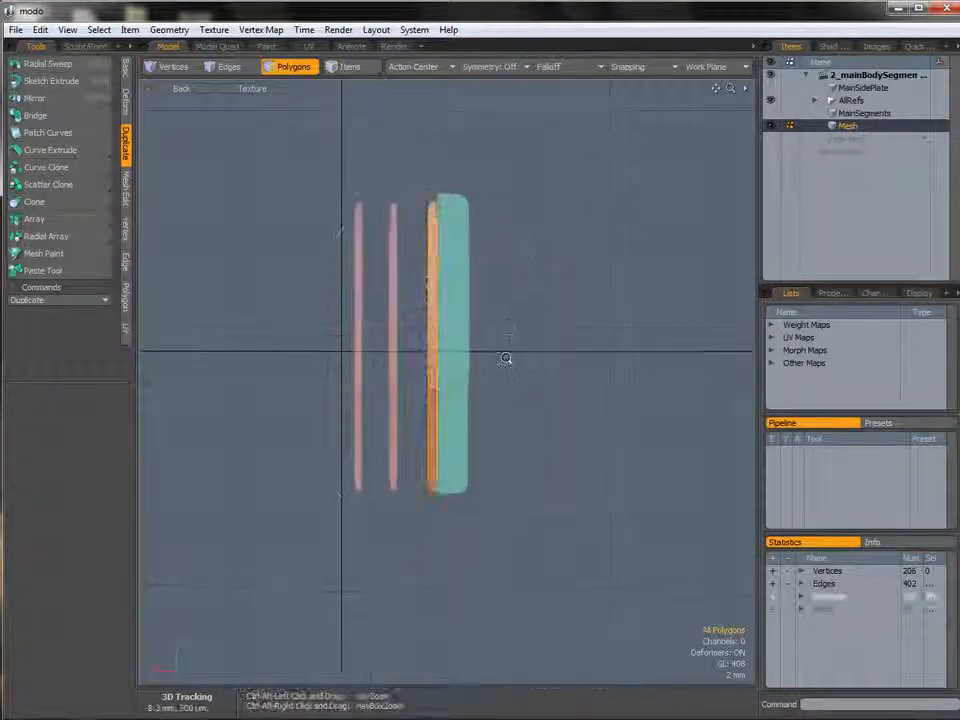
key(y)
drag(396, 350, 343, 350)
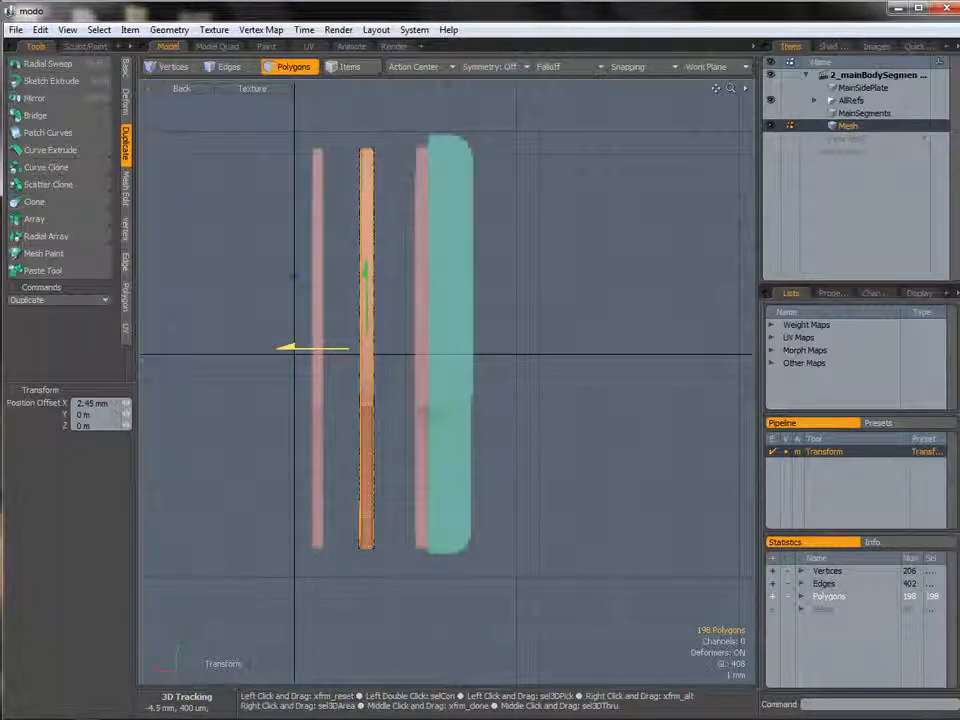
Select the two large flat side polygons of the mesh and delete them.
key(ctrl+space)
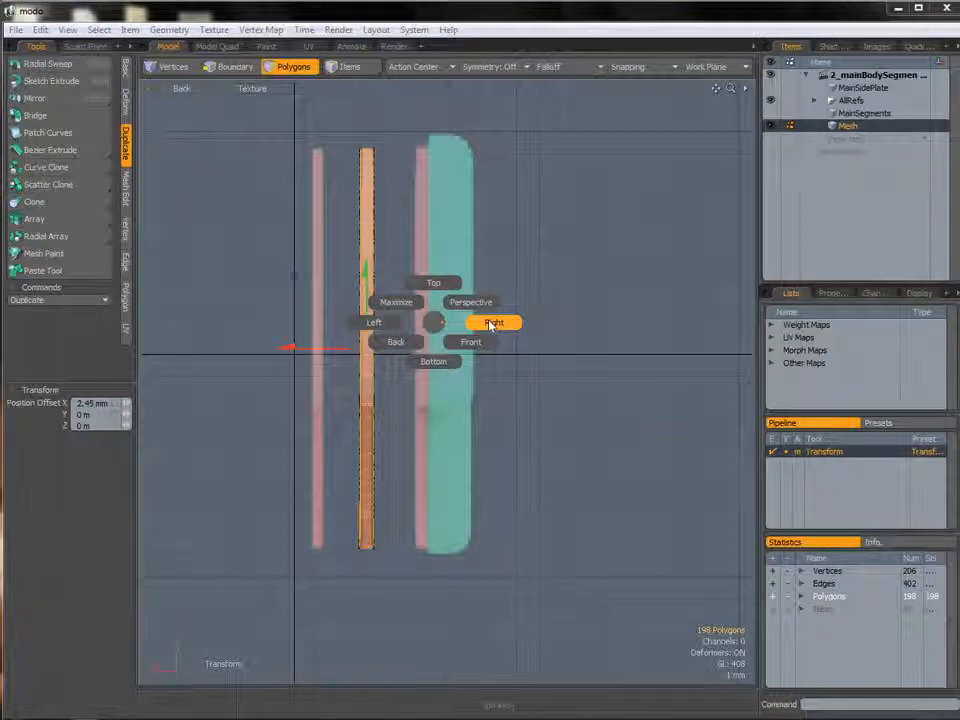
click(493, 321)
ctrl+alt+drag(607, 312, 446, 326)
key(space)
click(555, 388)
alt+shift+drag(634, 321, 575, 320)
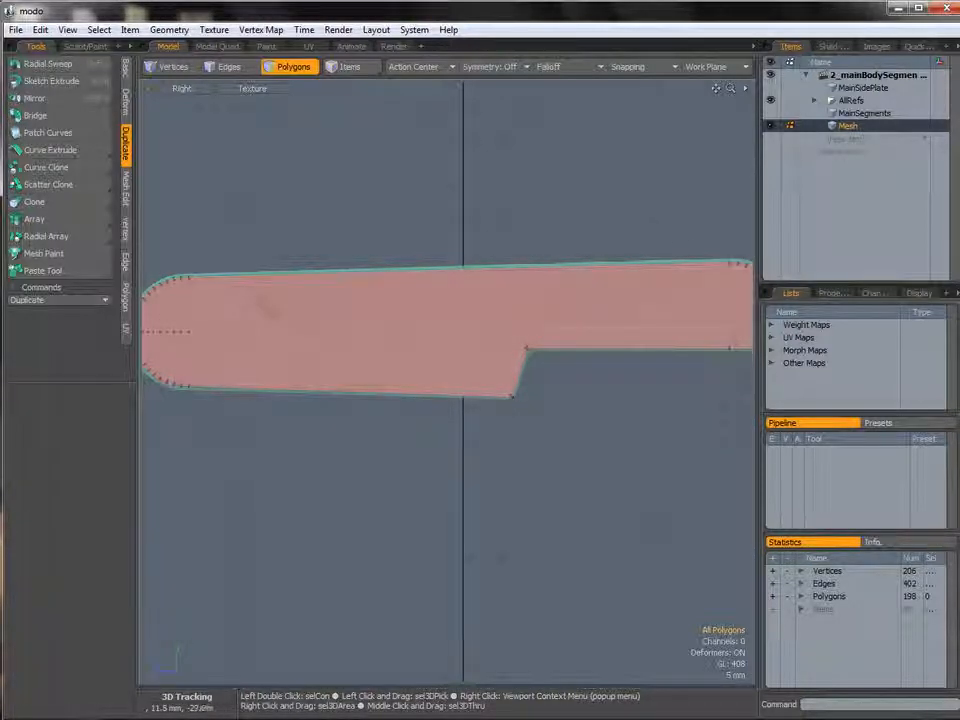
key(ctrl+space)
click(425, 327)
click(442, 326)
alt+drag(549, 317, 372, 300)
shift+click(422, 329)
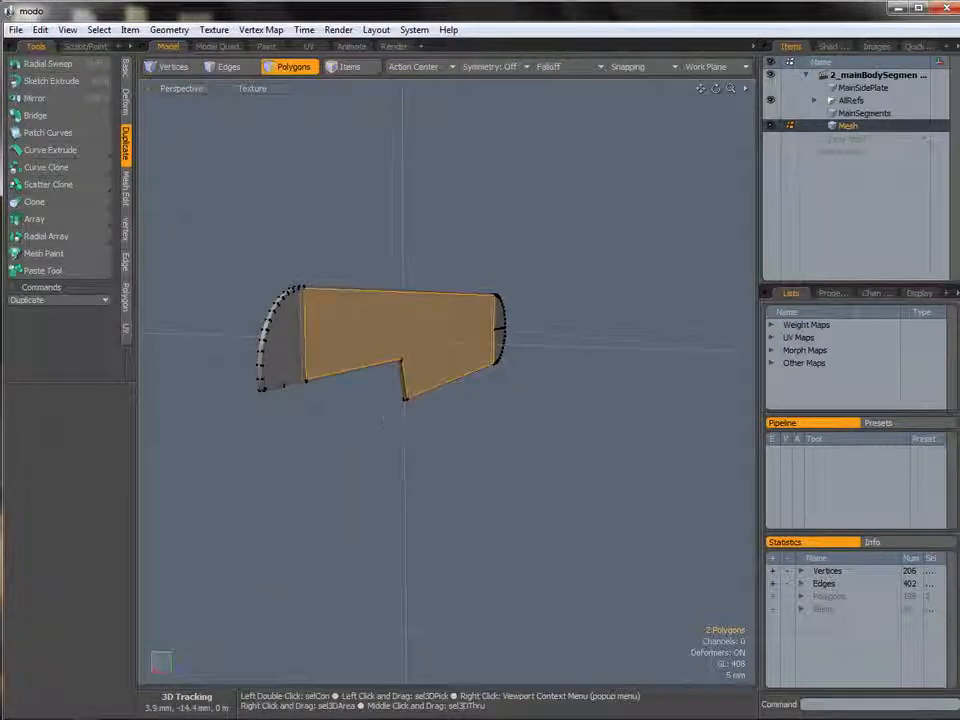
key(Delete)
Select the two sliver triangle polygons near the rounded end and delete them.
alt+drag(432, 318, 545, 313)
key(ctrl+space)
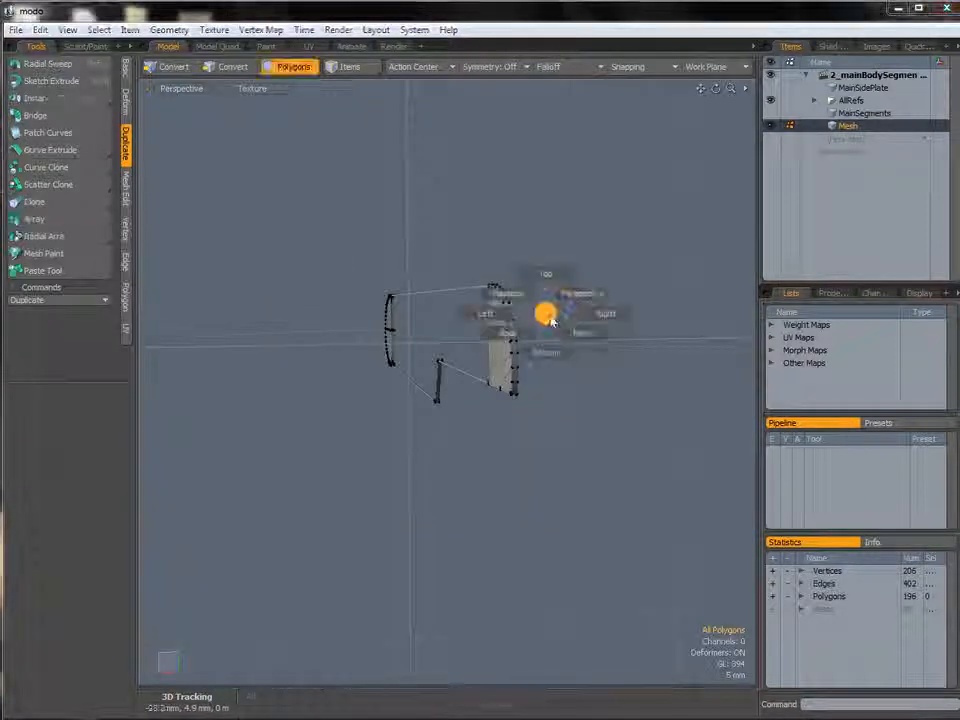
click(589, 321)
alt+drag(647, 301, 609, 287)
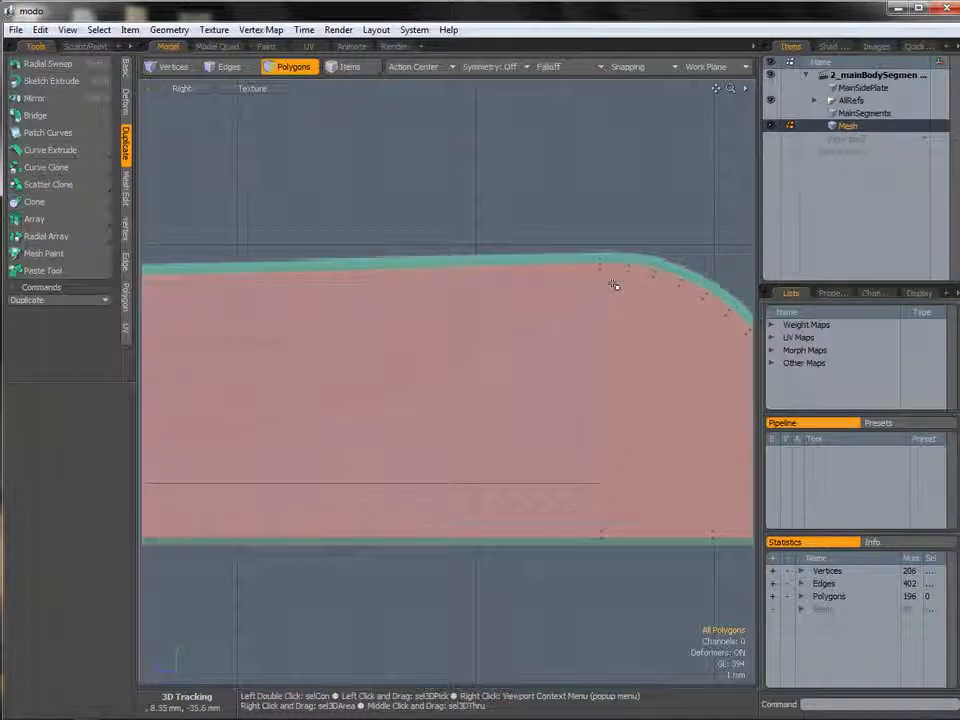
click(616, 289)
key(ctrl+space)
click(632, 295)
alt+drag(601, 298, 405, 312)
shift+click(300, 345)
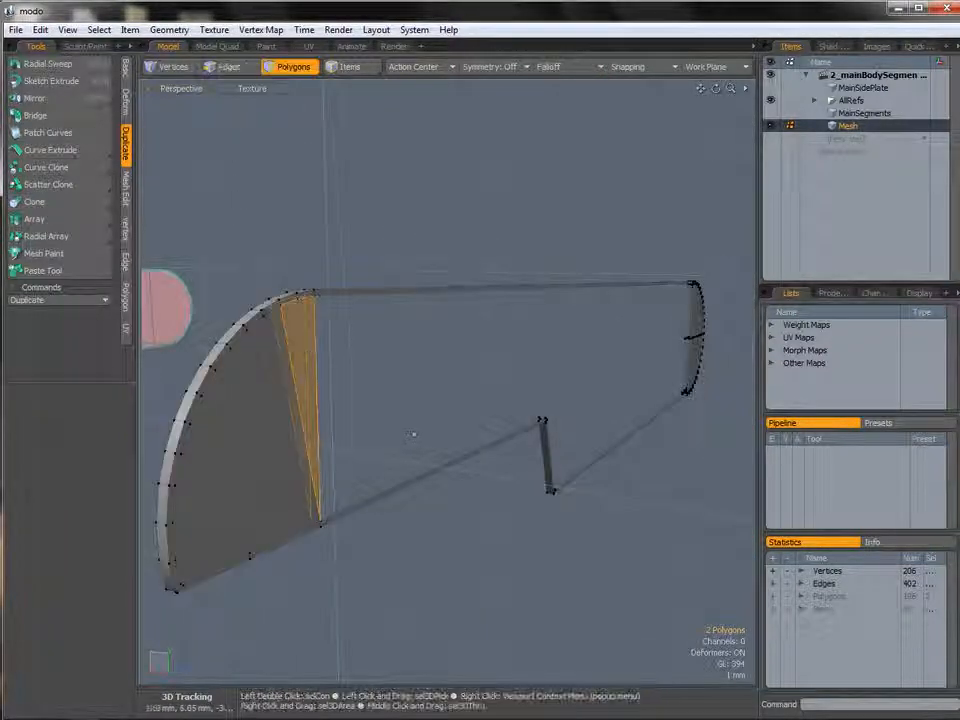
key(Delete)
Remove the edge near the top of the rounded end in the Right view.
alt+drag(305, 297, 298, 328)
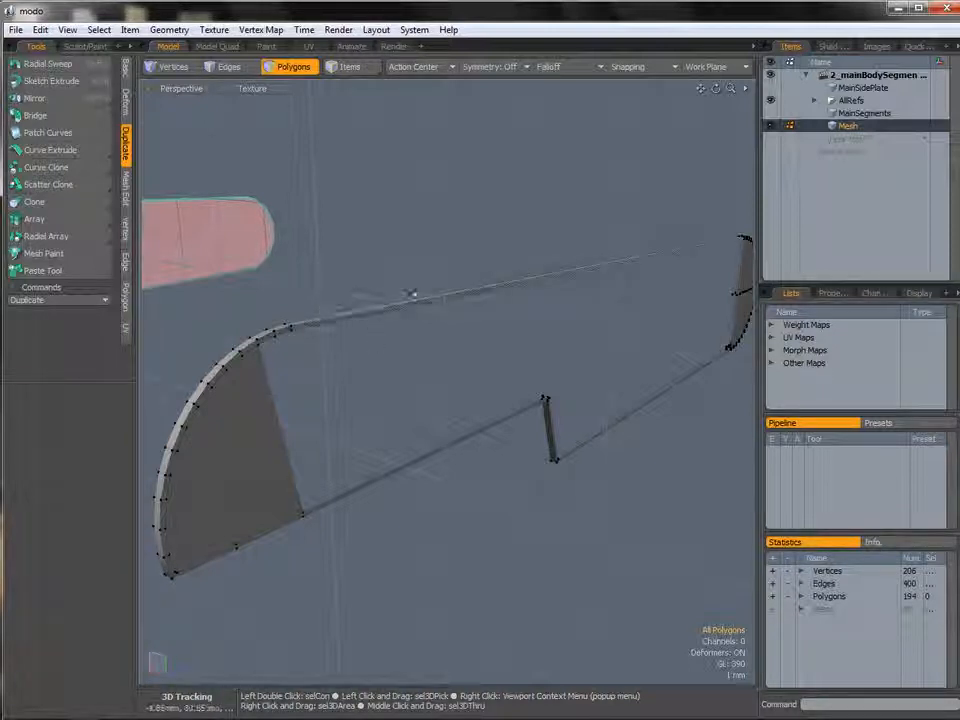
alt+drag(686, 300, 480, 322)
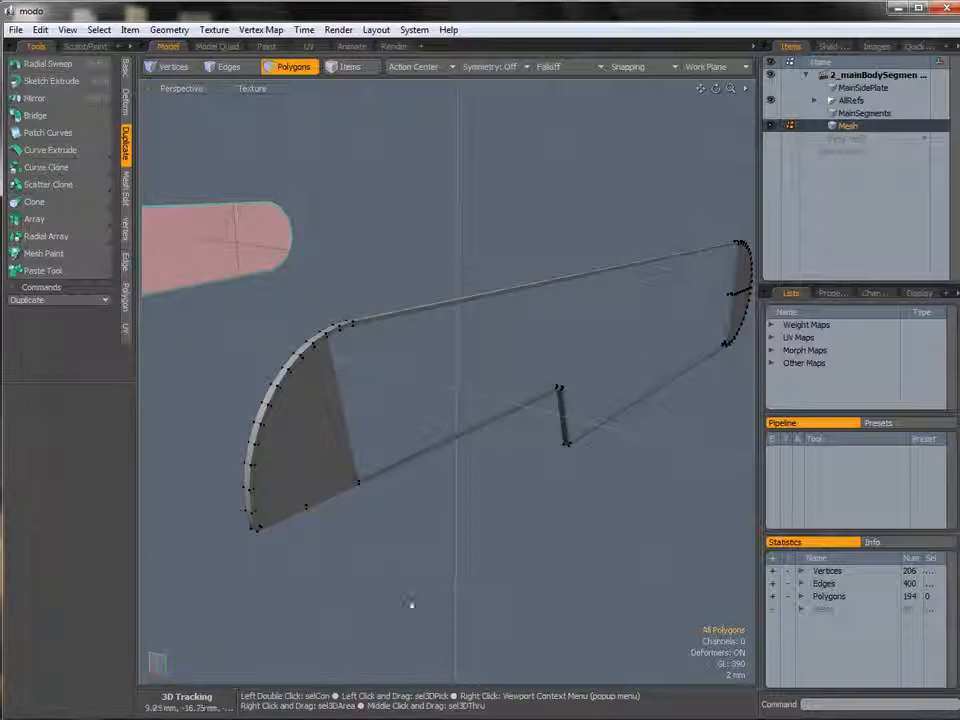
alt+drag(394, 354, 630, 318)
key(ctrl+space)
click(593, 358)
ctrl+alt+drag(544, 340, 583, 349)
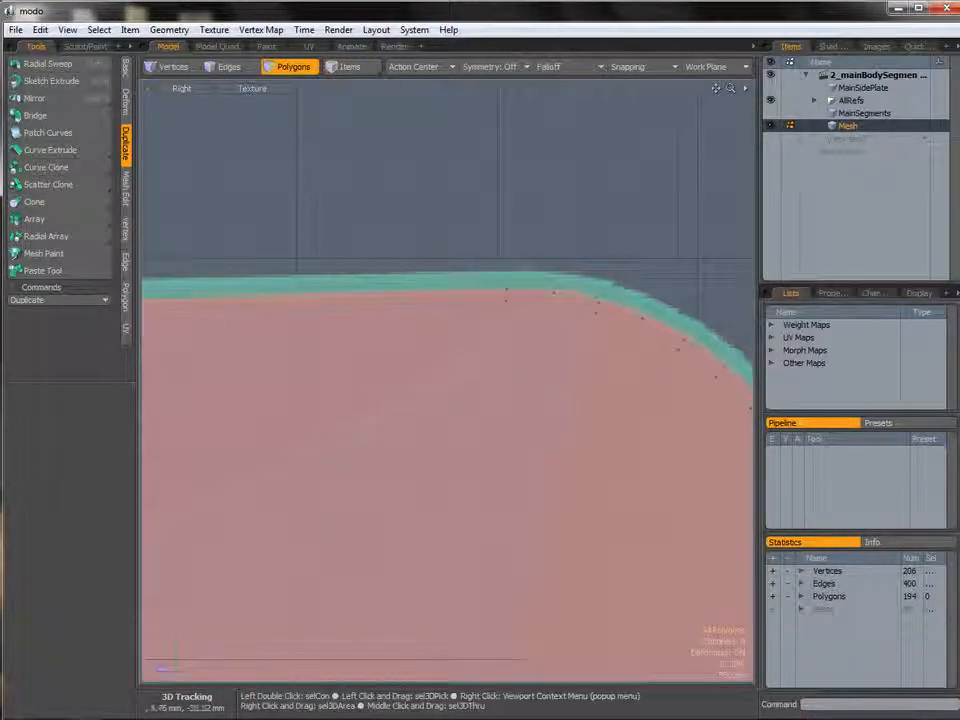
key(2)
click(506, 296)
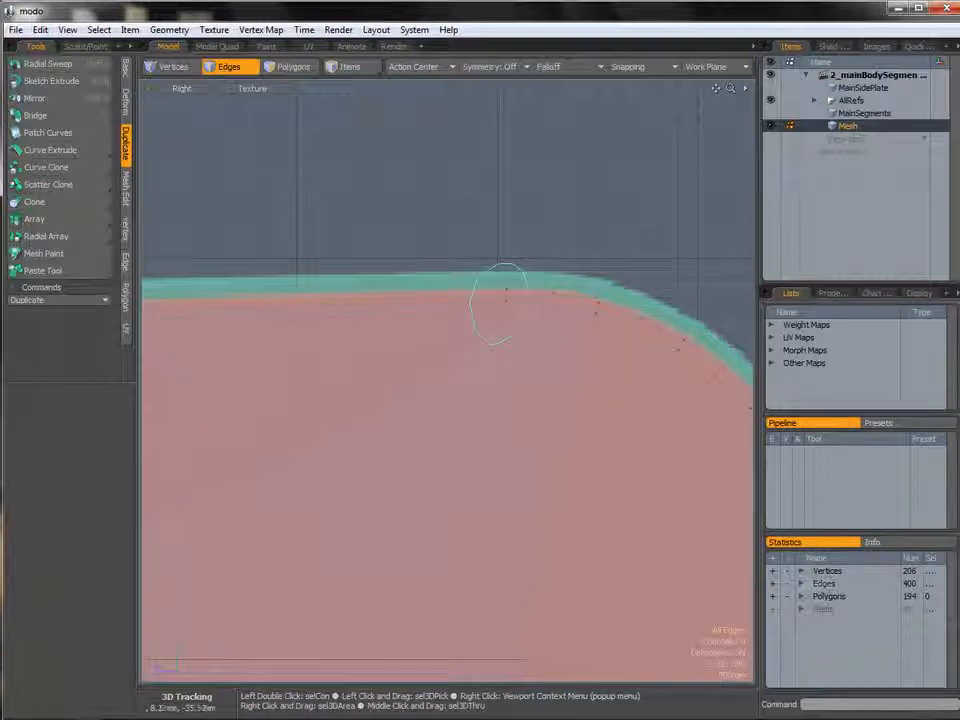
key(BackSpace)
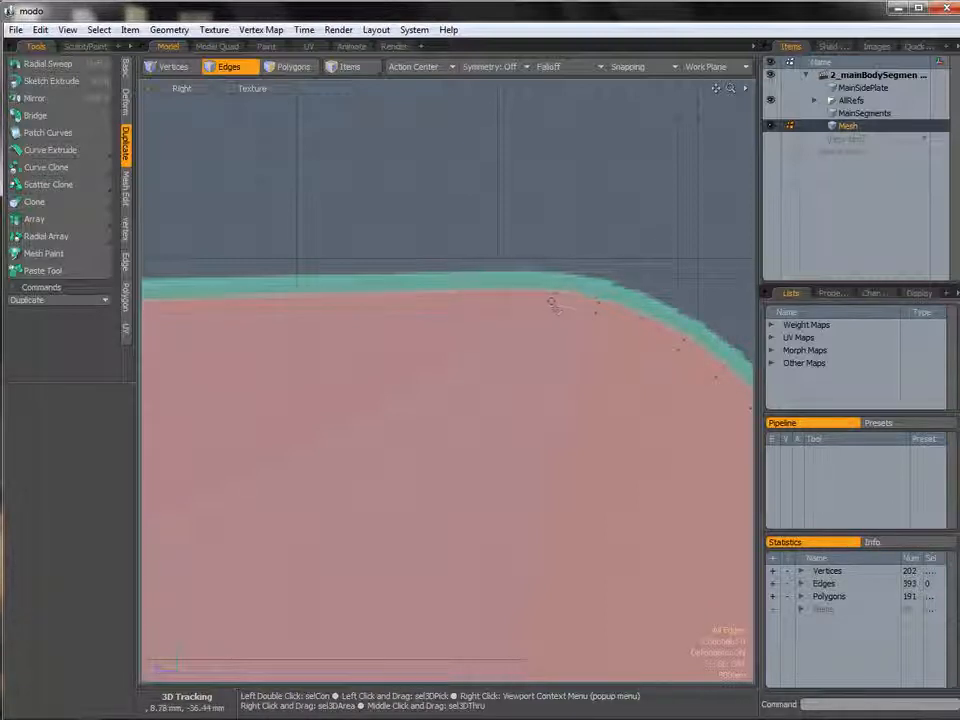
Cut a slice across the side polygons near the top edge with Polygon Slice.
ctrl+alt+drag(552, 306, 830, 324)
ctrl+alt+drag(385, 330, 468, 260)
key(shift+c)
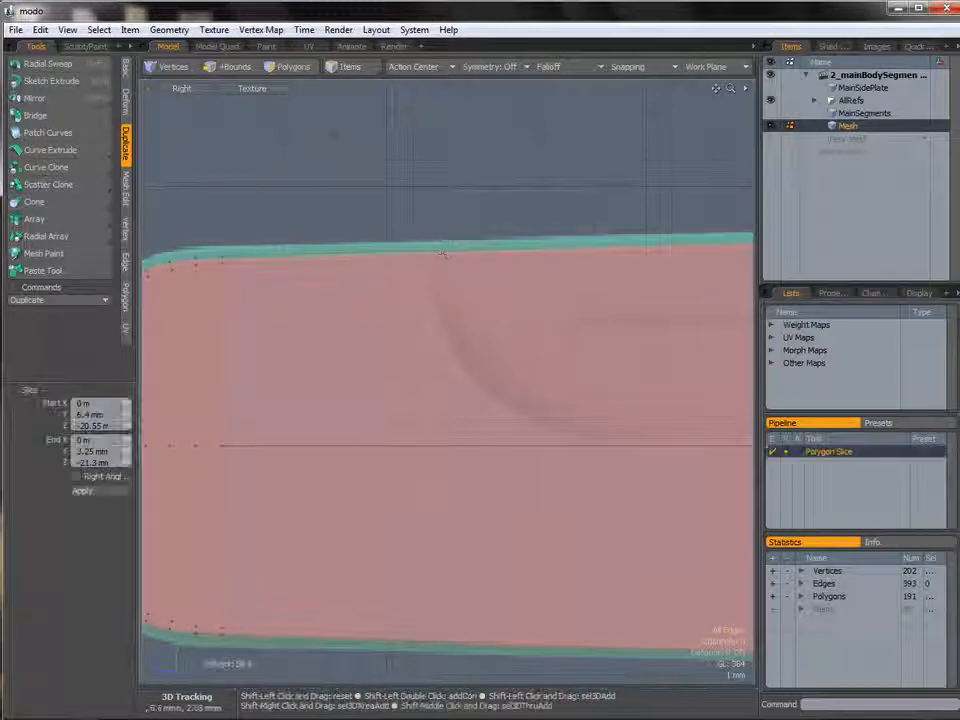
key(2)
drag(422, 263, 481, 272)
key(space)
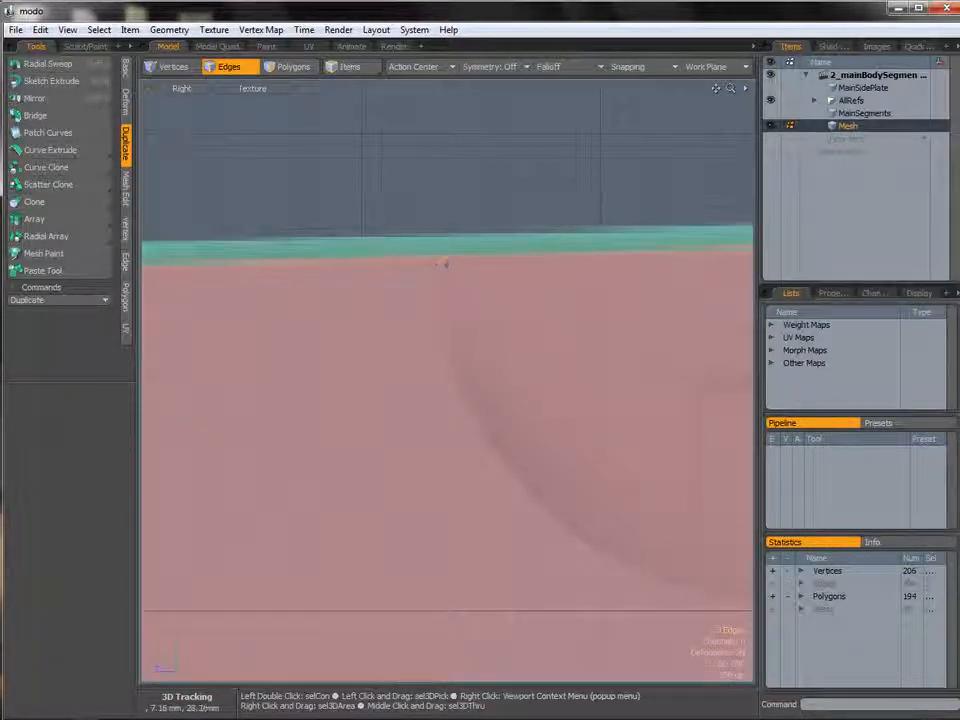
Move the three selected edges with the Transform tool.
key(w)
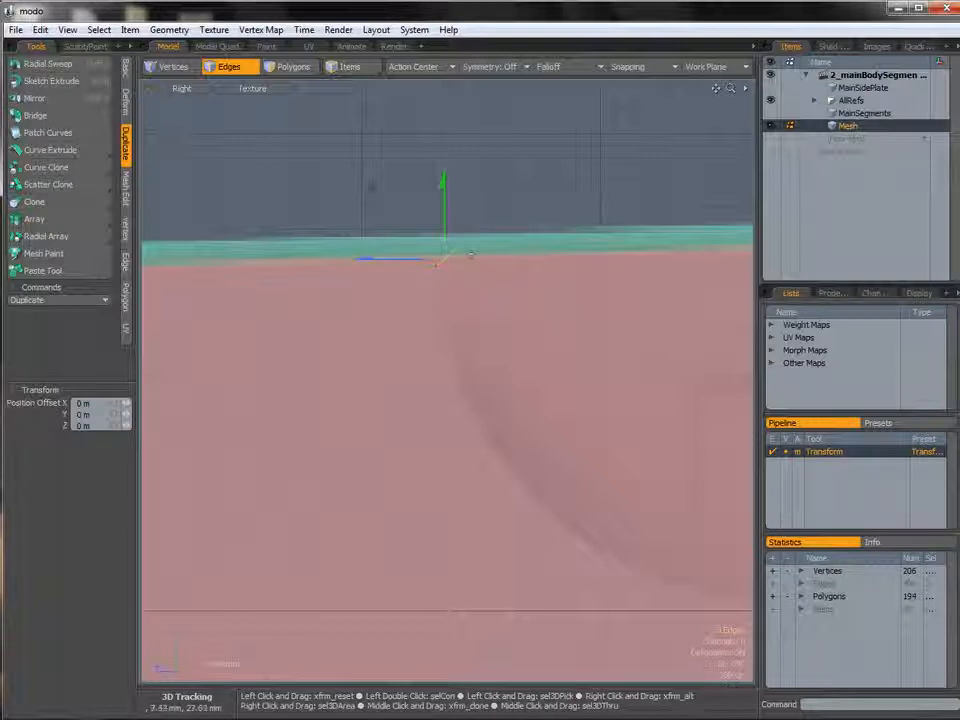
drag(370, 194, 351, 188)
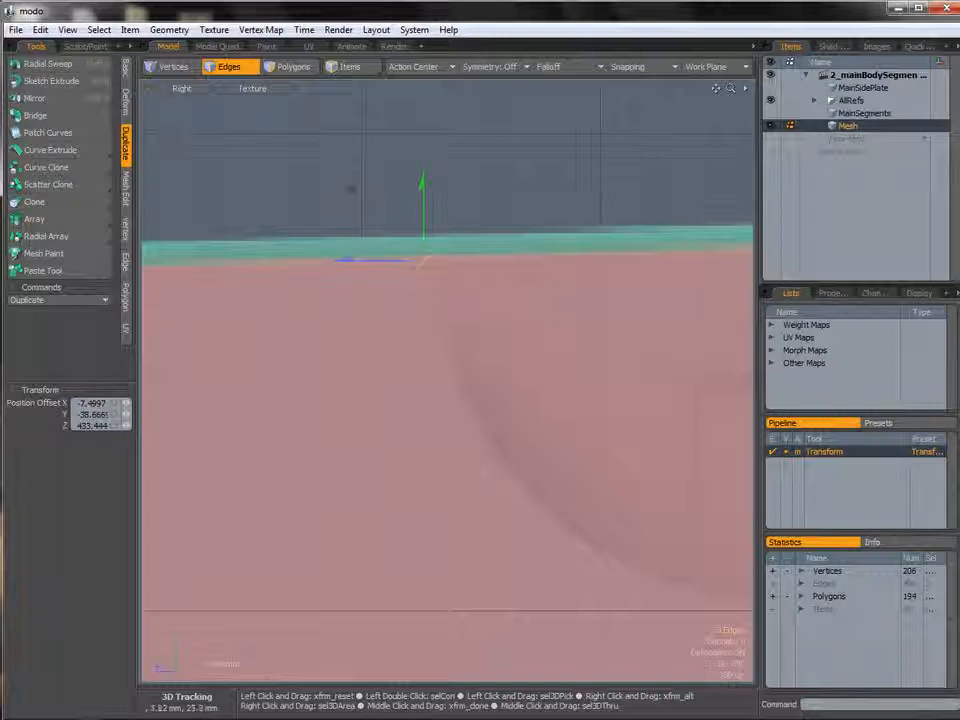
alt+shift+drag(467, 317, 471, 364)
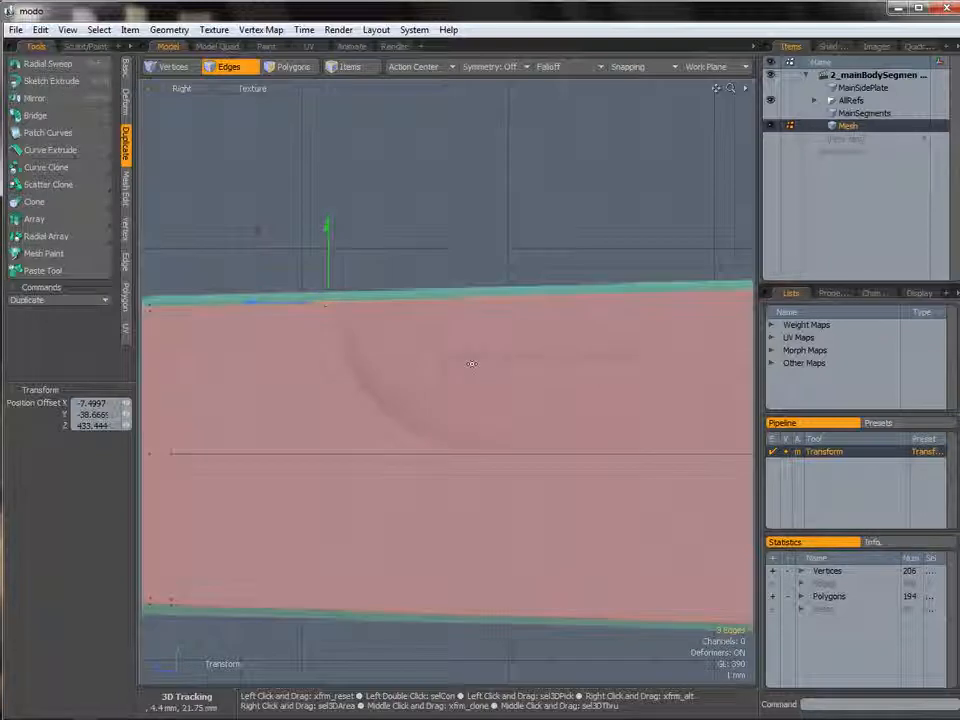
key(space)
Cut a vertical slice across the top edge with Polygon Slice.
alt+shift+drag(488, 447, 471, 439)
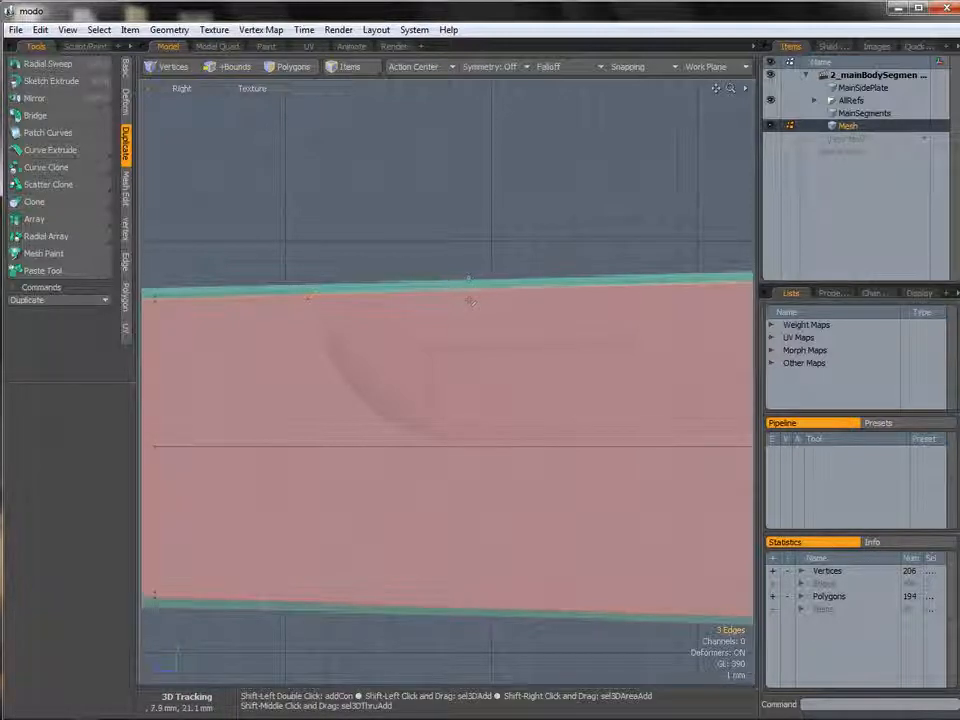
key(shift+c)
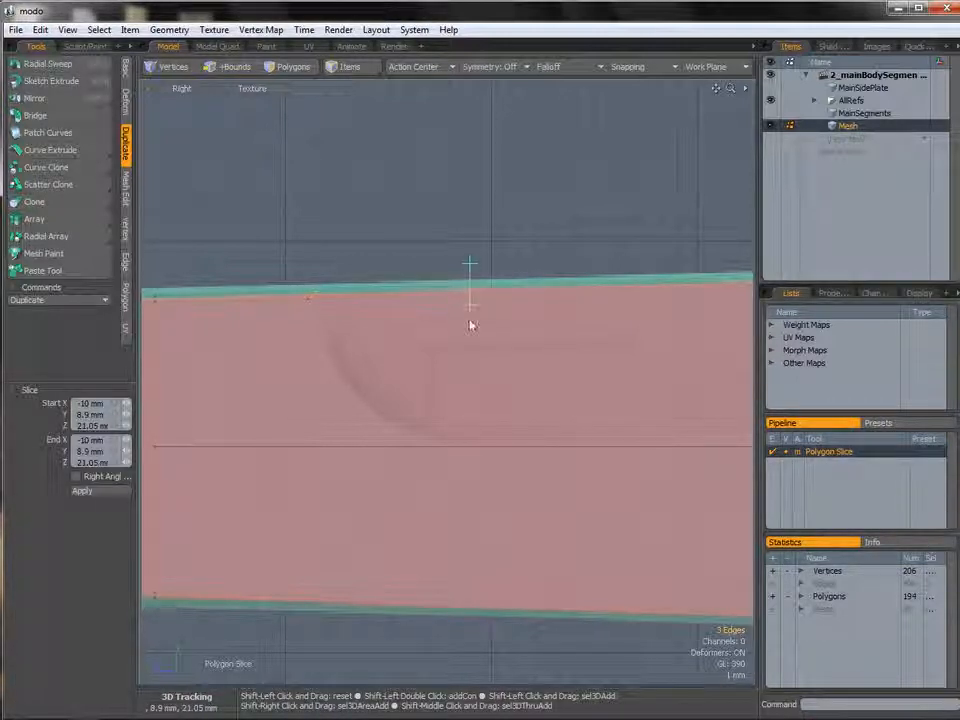
key(2)
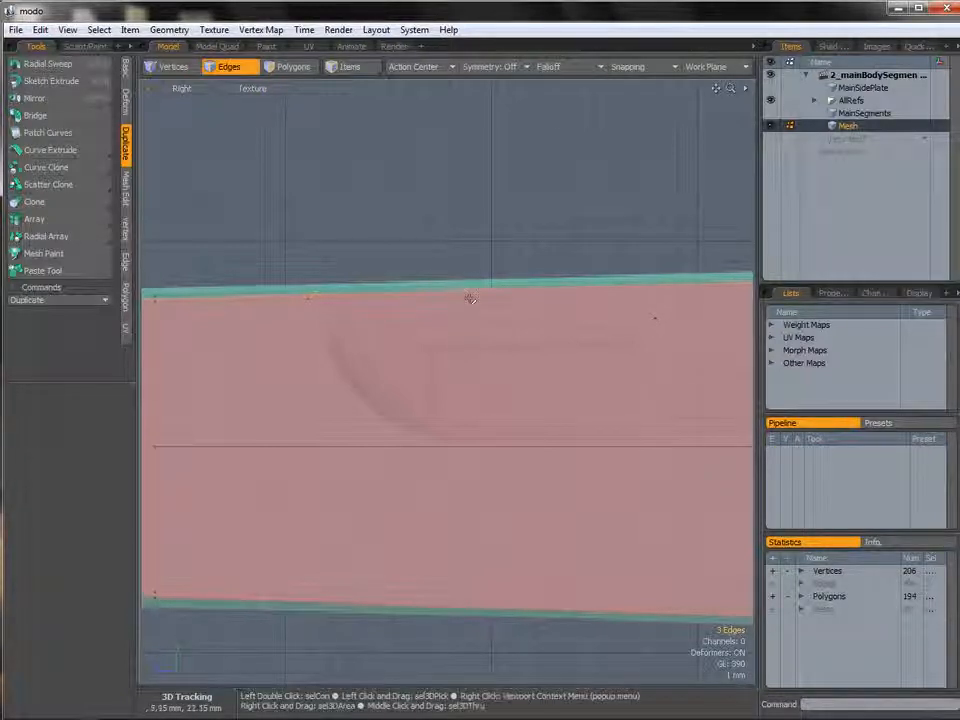
click(496, 236)
key(shift+c)
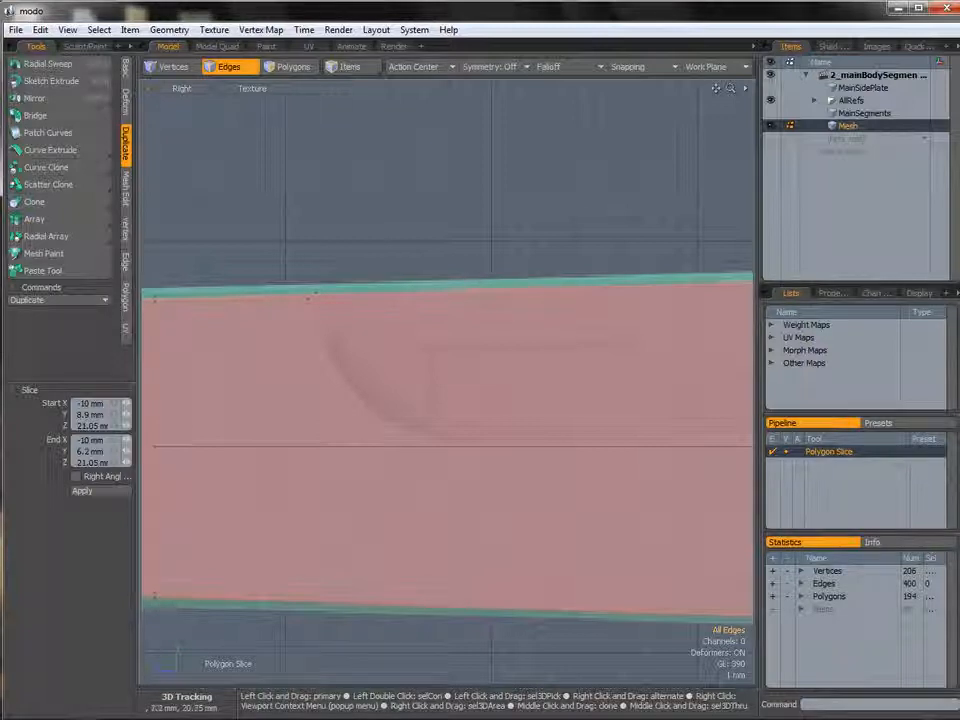
shift+drag(476, 263, 476, 319)
key(space)
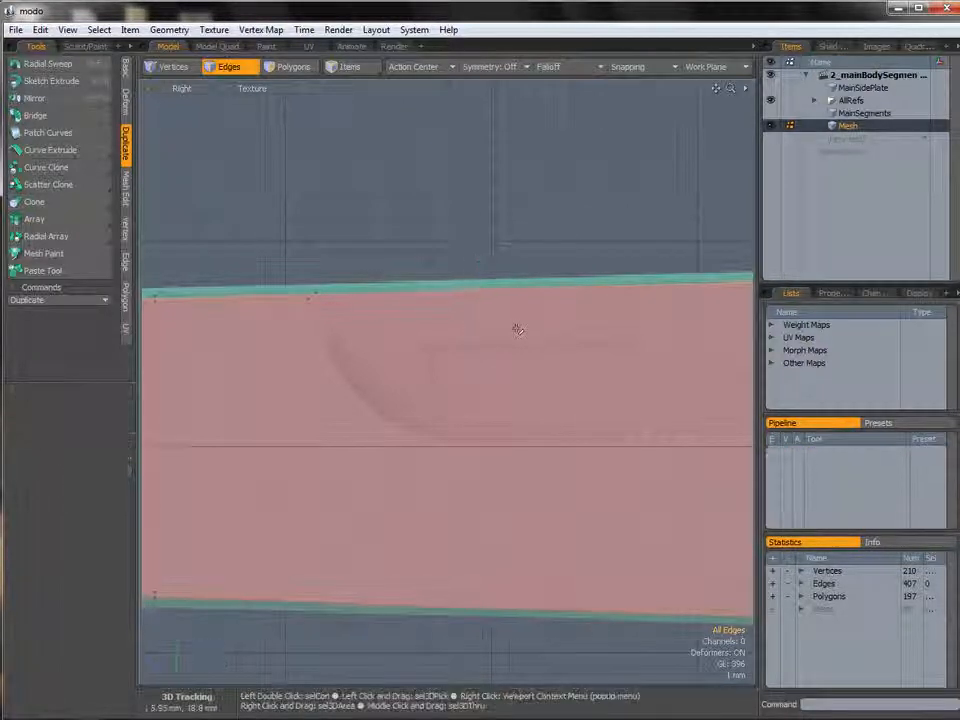
Cut a second slice across the top edge further along with Polygon Slice.
alt+shift+drag(600, 317, 338, 325)
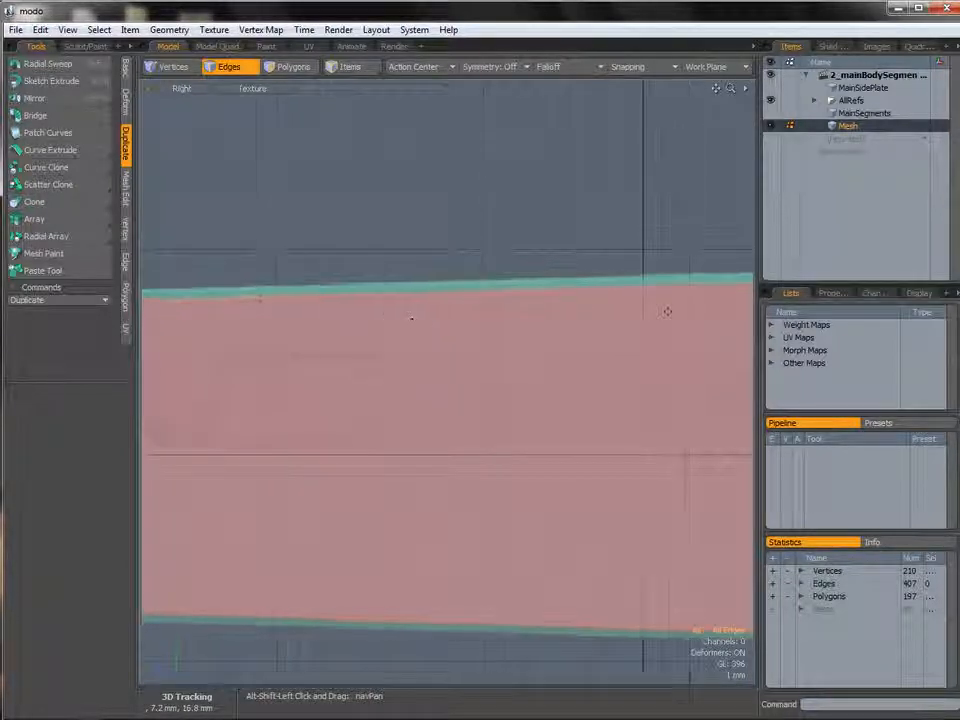
alt+shift+drag(666, 313, 353, 326)
alt+shift+drag(610, 313, 450, 316)
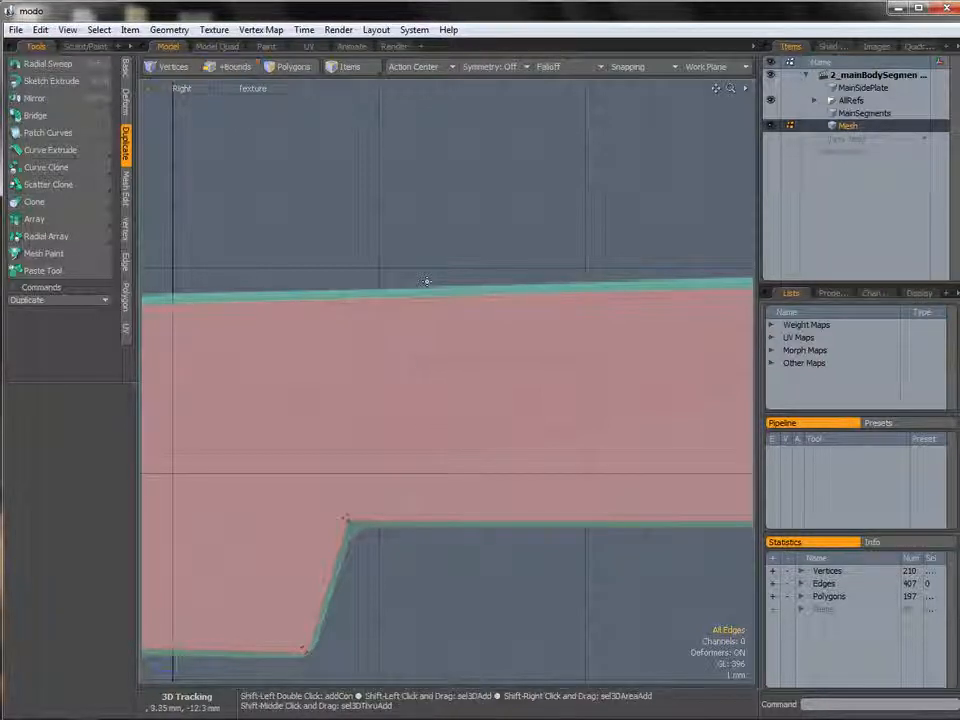
key(shift+c)
drag(427, 276, 405, 342)
key(space)
alt+shift+drag(405, 342, 536, 328)
ctrl+alt+drag(624, 316, 562, 316)
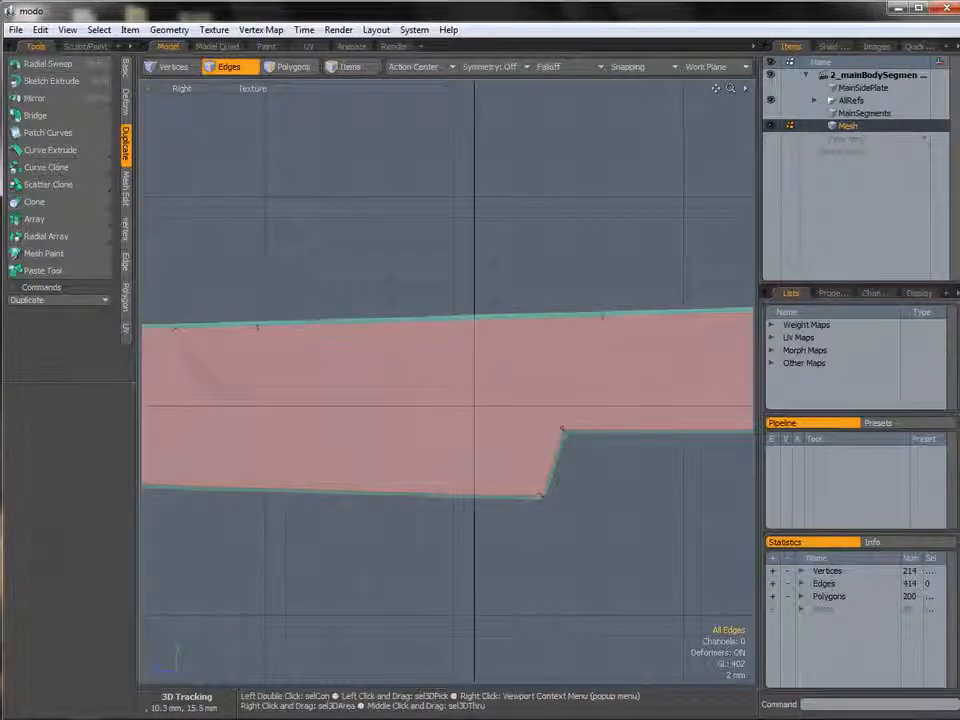
Select the three thin polygons along the top edge and move them 7.5 mm down in Y.
key(3)
mouse_move(640, 352)
right_down()
mouse_move(272, 284)
mouse_move(656, 308)
right_up()
right_drag(522, 293, 522, 293)
key(w)
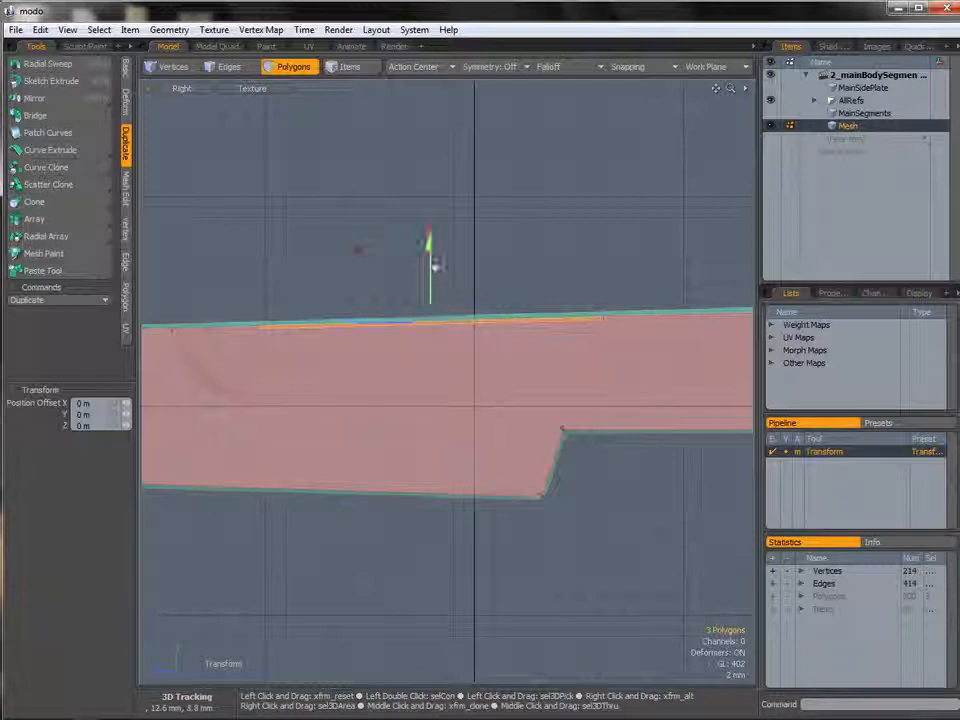
drag(429, 293, 429, 321)
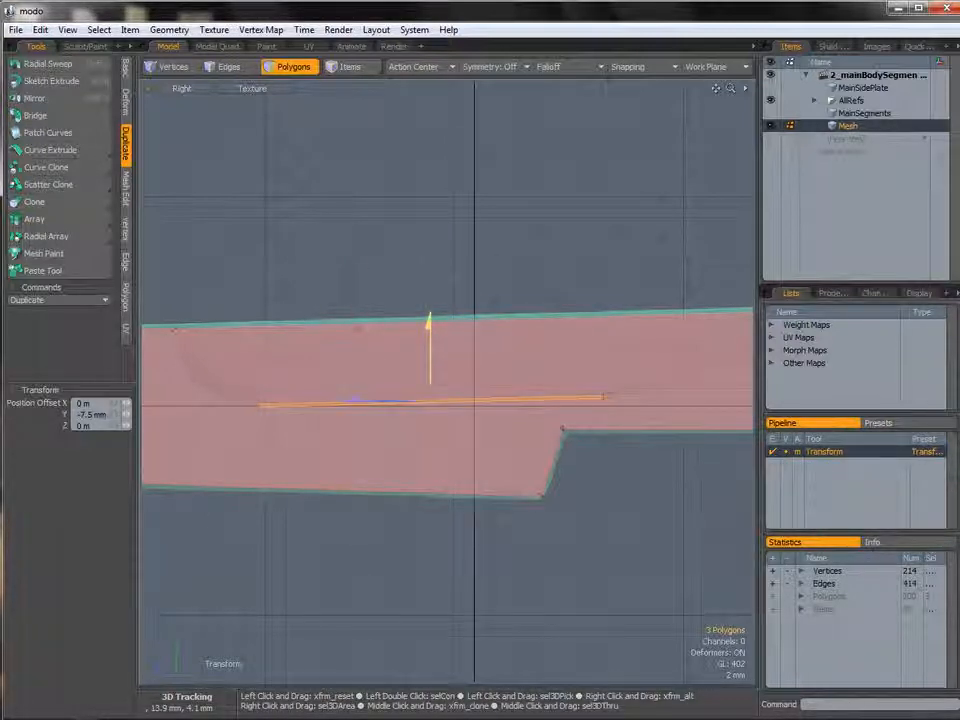
key(space)
Select the two diagonal edges and add a Loop Slice at 50% through them.
click(414, 300)
alt+shift+drag(440, 346, 227, 366)
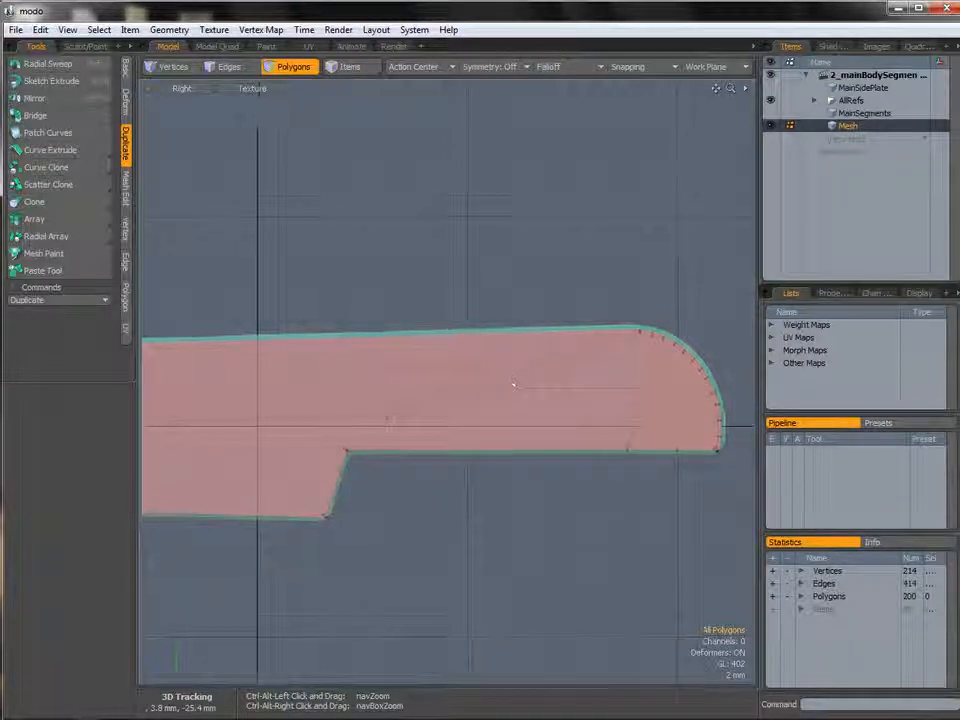
scroll(509, 380, up, 3)
key(2)
alt+shift+drag(525, 382, 508, 371)
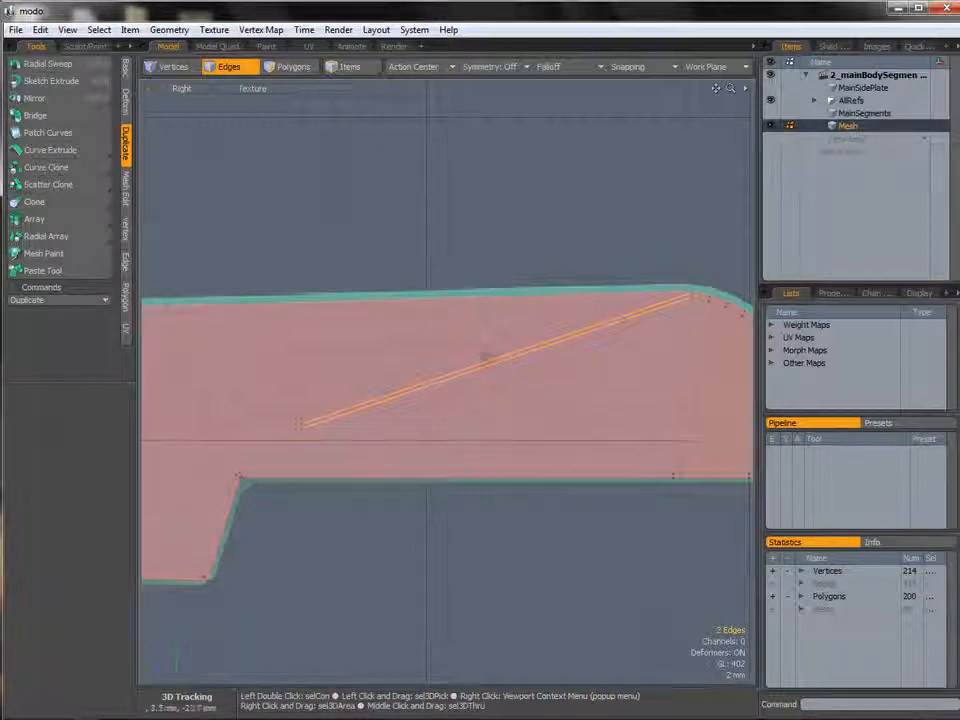
key(alt)
key(alt+c)
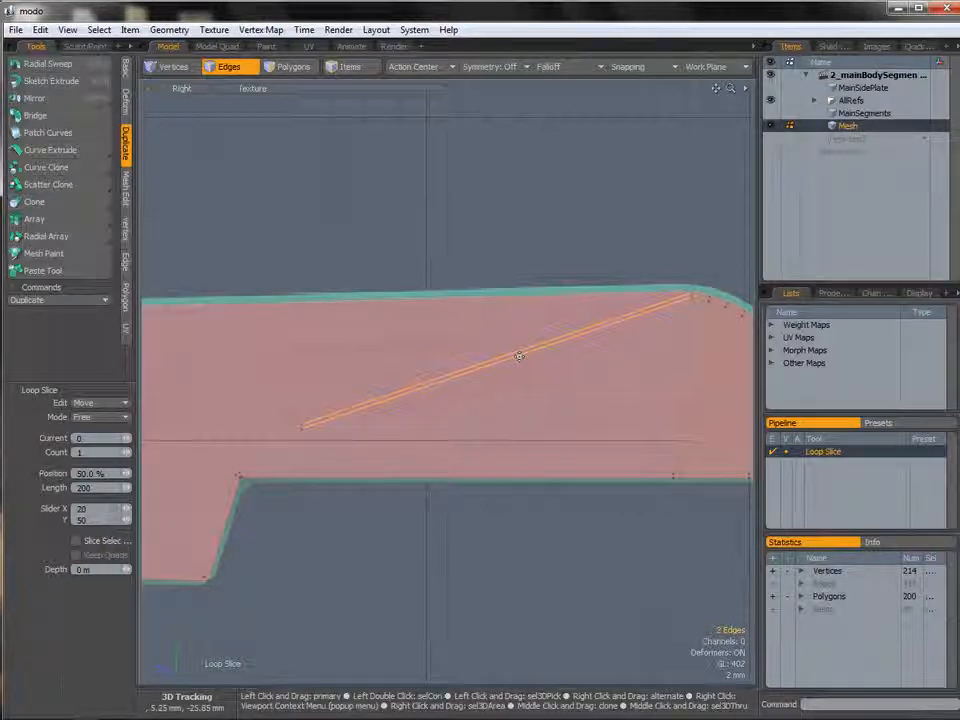
click(480, 371)
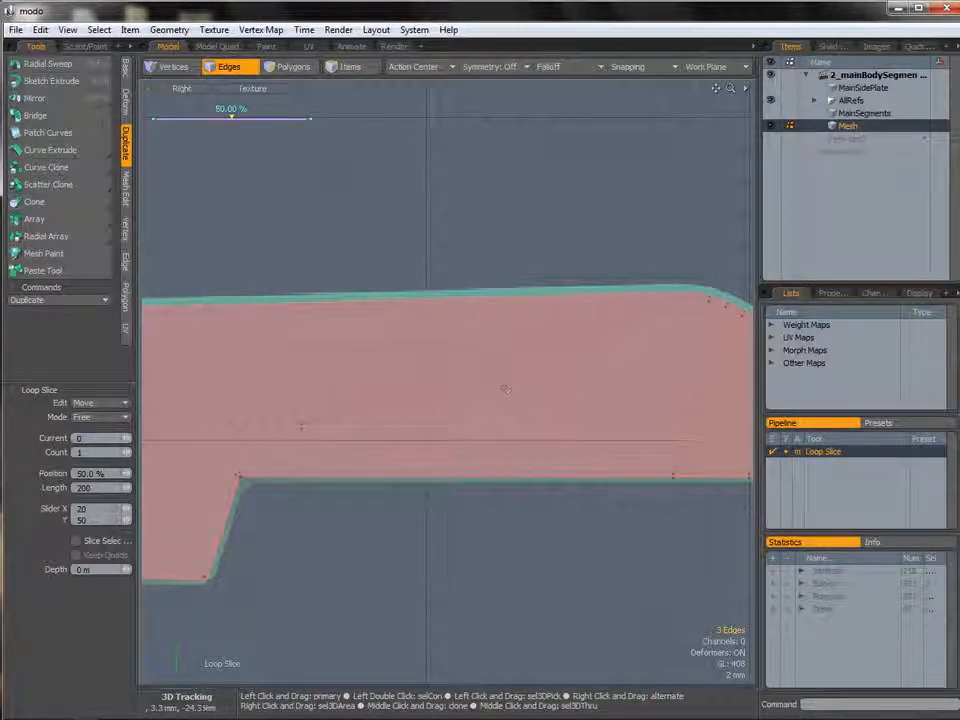
key(q)
Move the three sliced edges with the Move tool.
ctrl+alt+drag(506, 381, 478, 363)
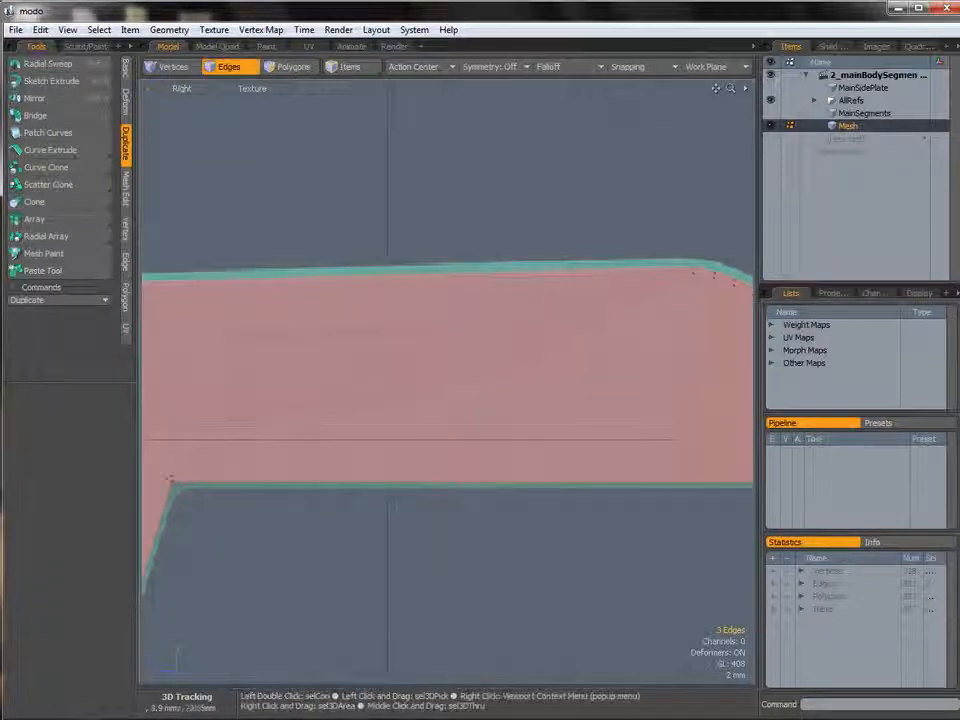
key(w)
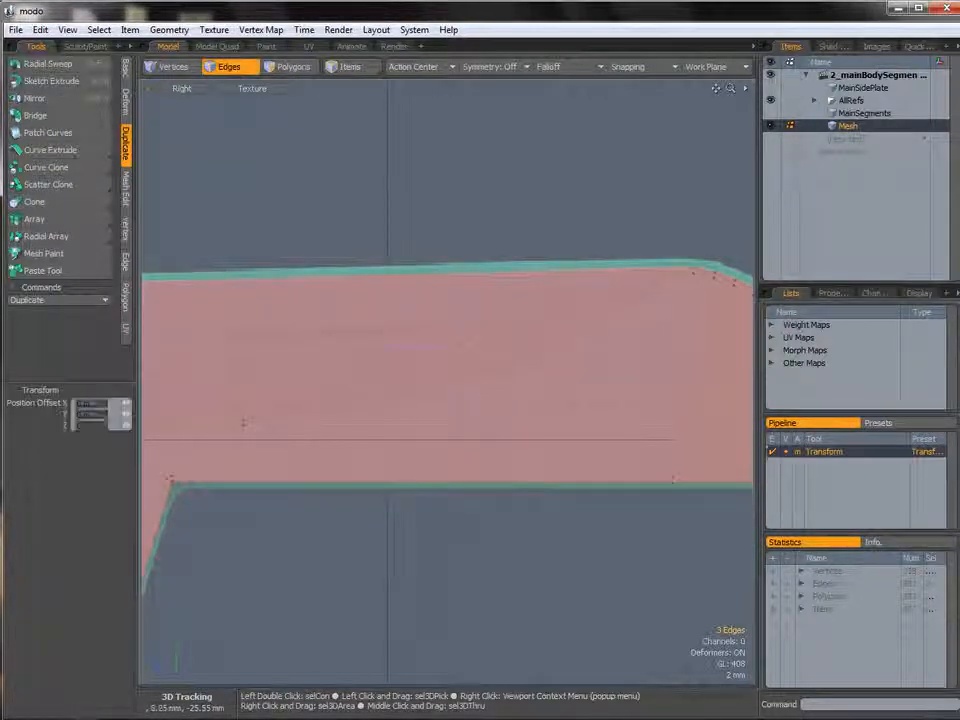
drag(397, 276, 413, 303)
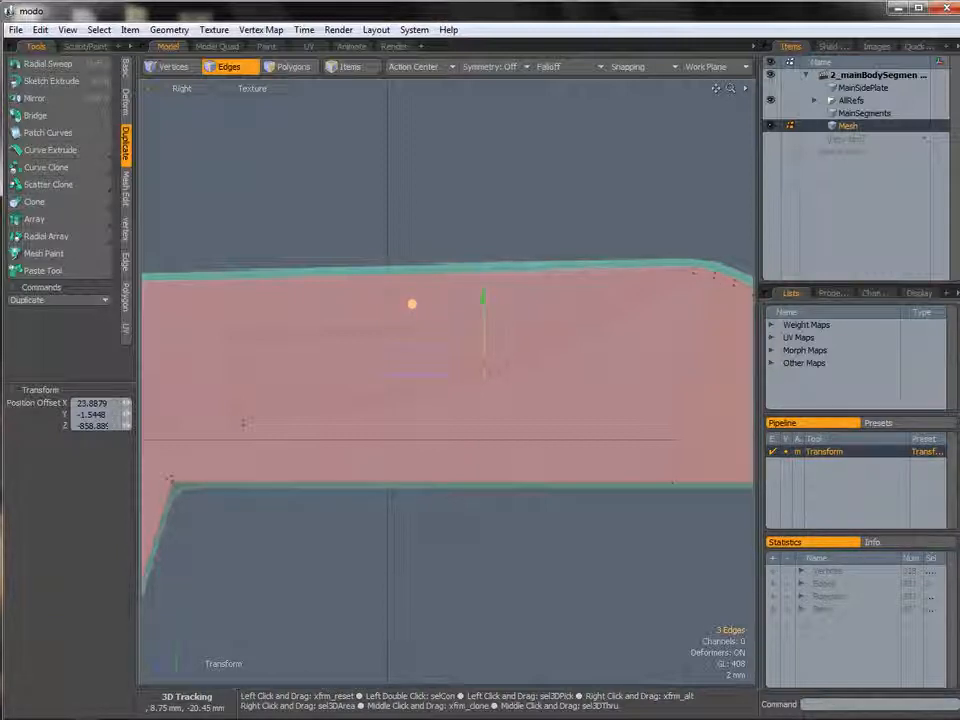
key(b)
click(397, 373)
drag(397, 373, 398, 372)
drag(485, 374, 573, 331)
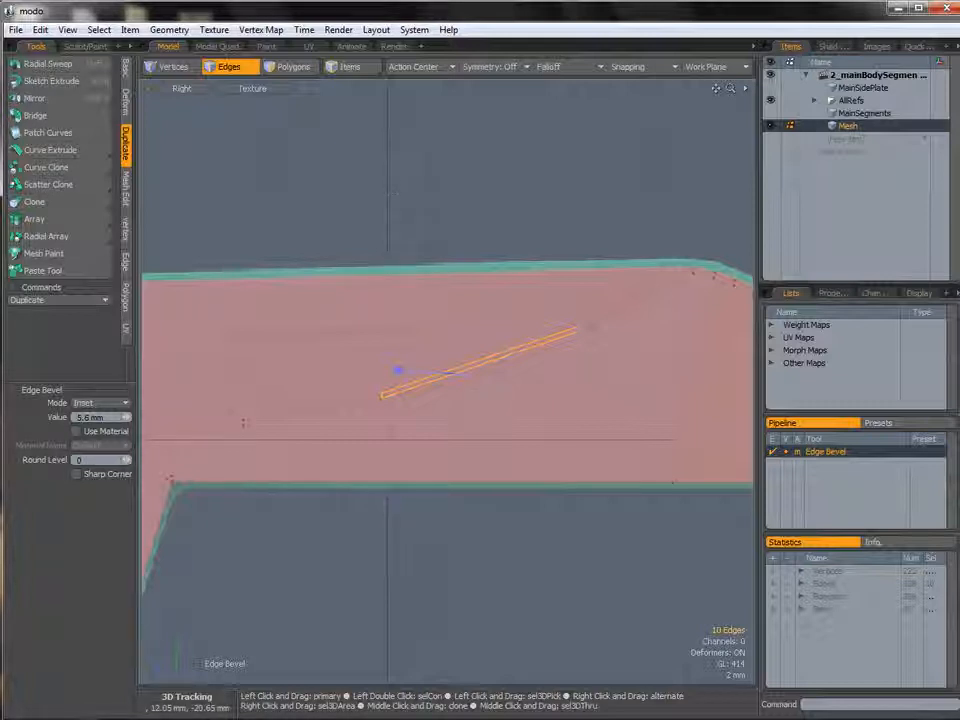
key(ctrl+z)
key(ctrl+z)
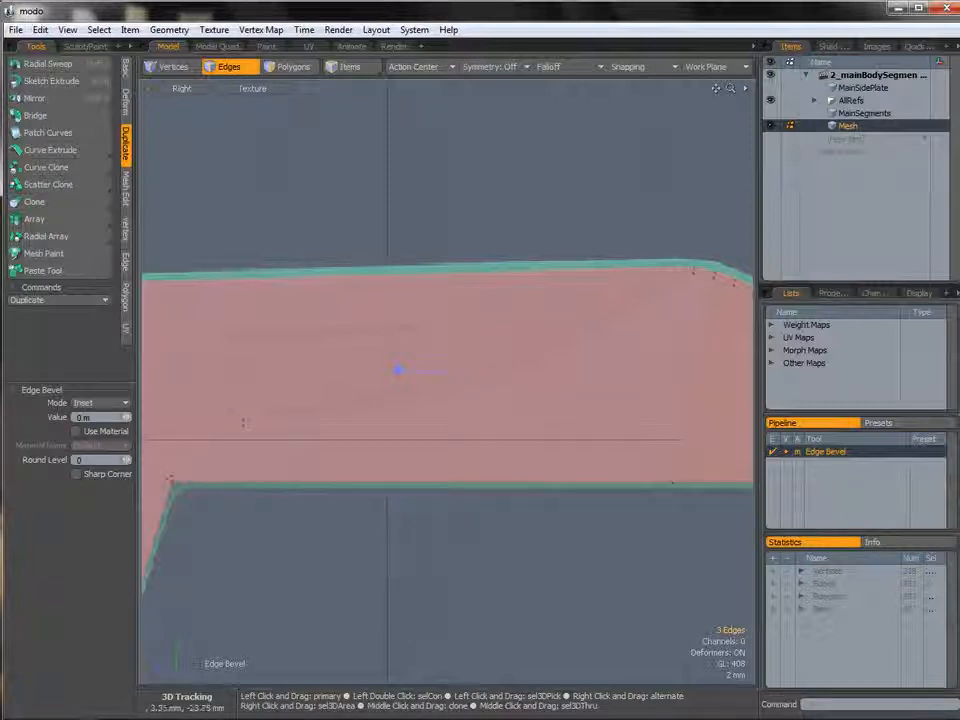
Move the three edges about 1.85 mm down in Y and 1.05 mm back in Z, then rotate them 23°.
key(y)
drag(409, 299, 420, 316)
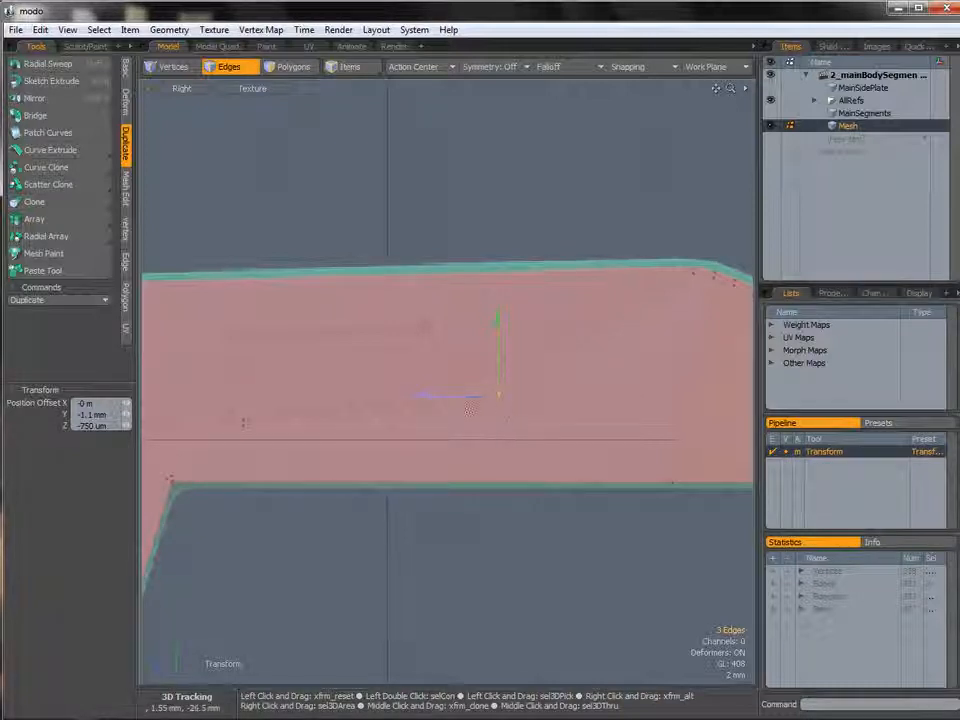
drag(425, 324, 431, 334)
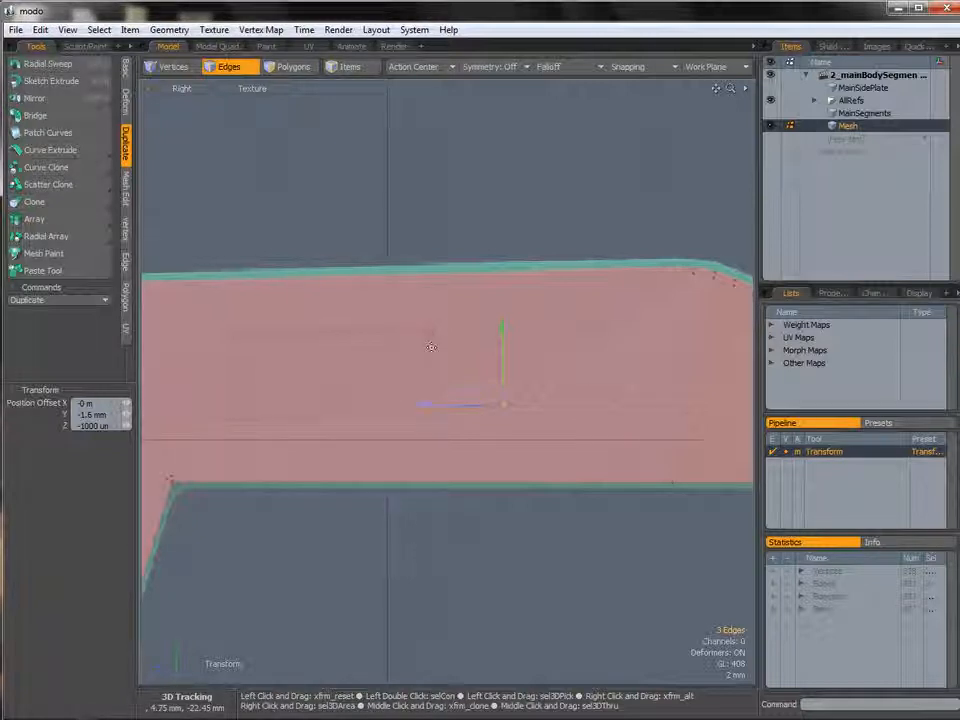
drag(431, 332, 430, 333)
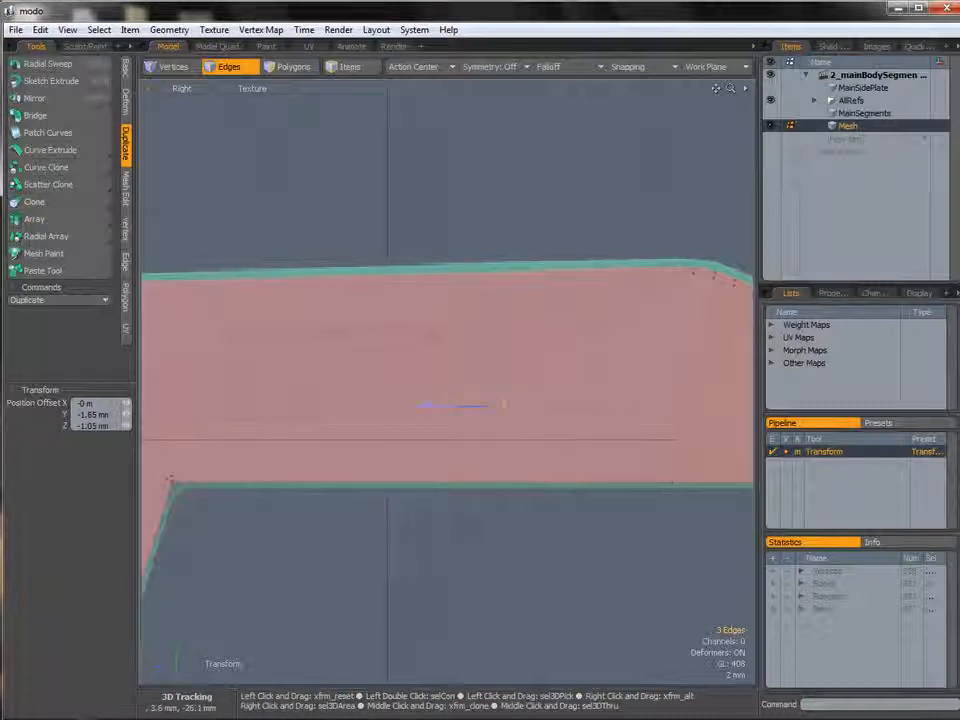
ctrl+alt+drag(503, 411, 565, 432)
ctrl+alt+drag(503, 408, 541, 412)
key(e)
drag(505, 314, 541, 321)
ctrl+alt+drag(550, 397, 516, 405)
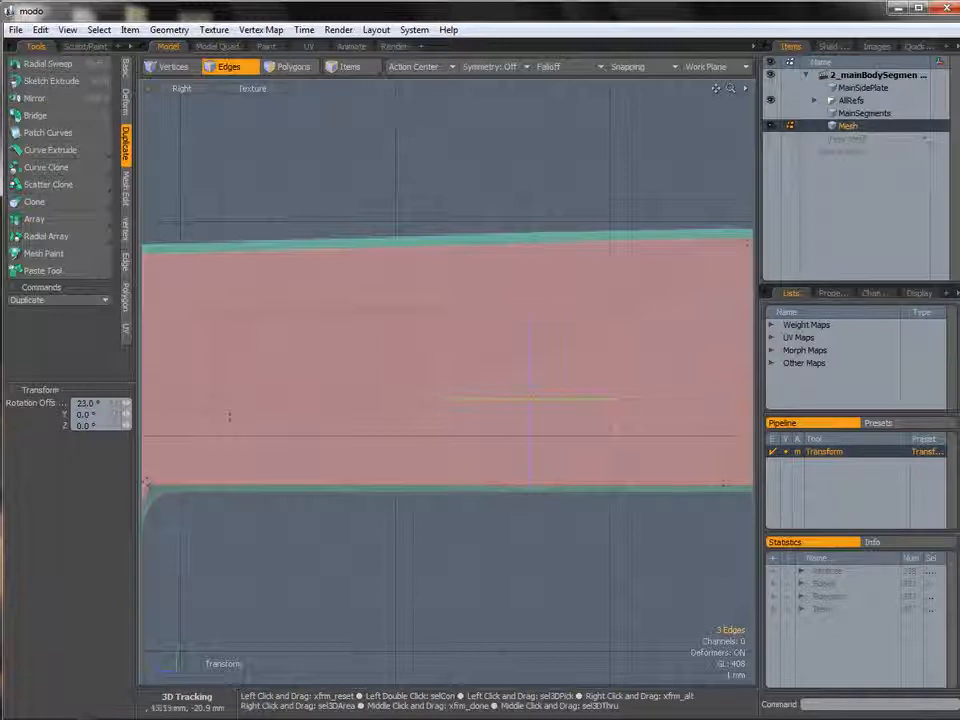
key(space)
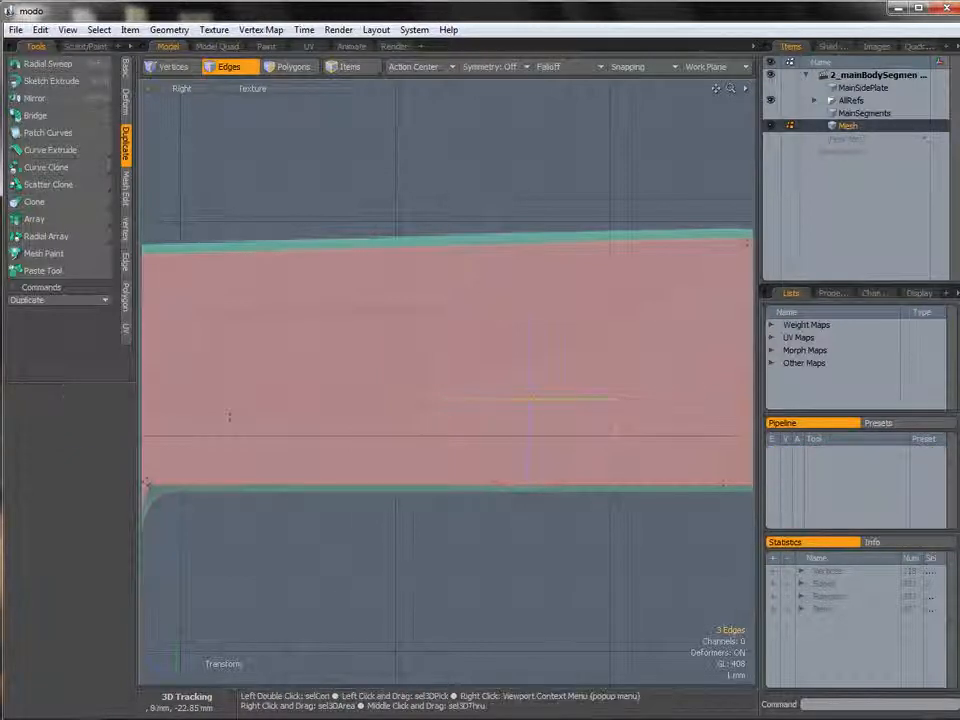
Bevel the edges in Inset mode with round level 3 and a width of about 10.45 mm.
alt+shift+drag(543, 361, 466, 367)
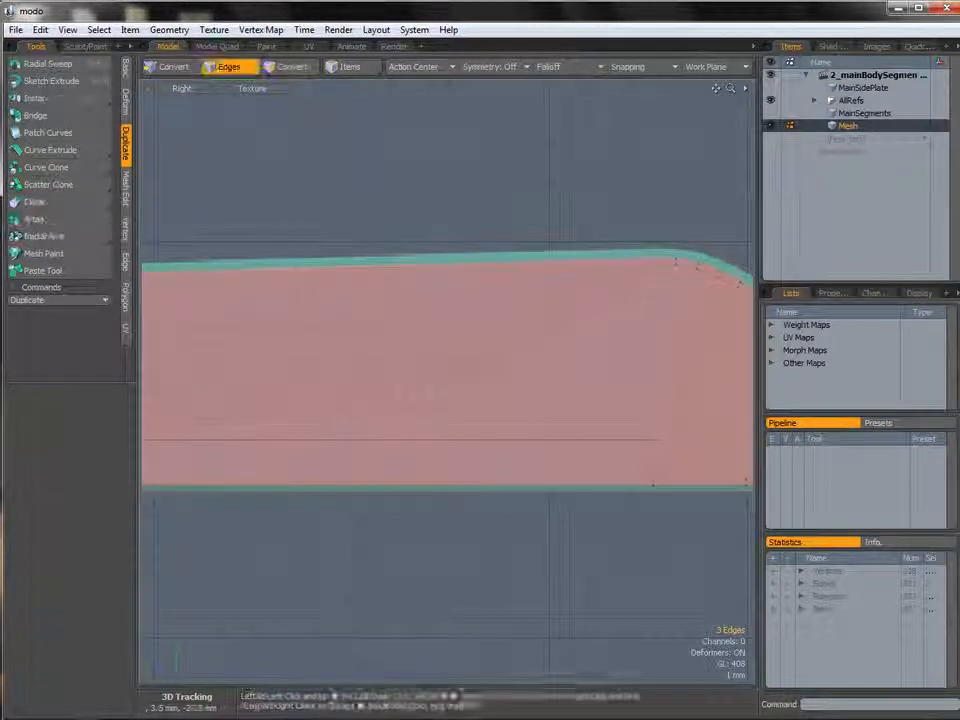
key(b)
drag(395, 432, 488, 417)
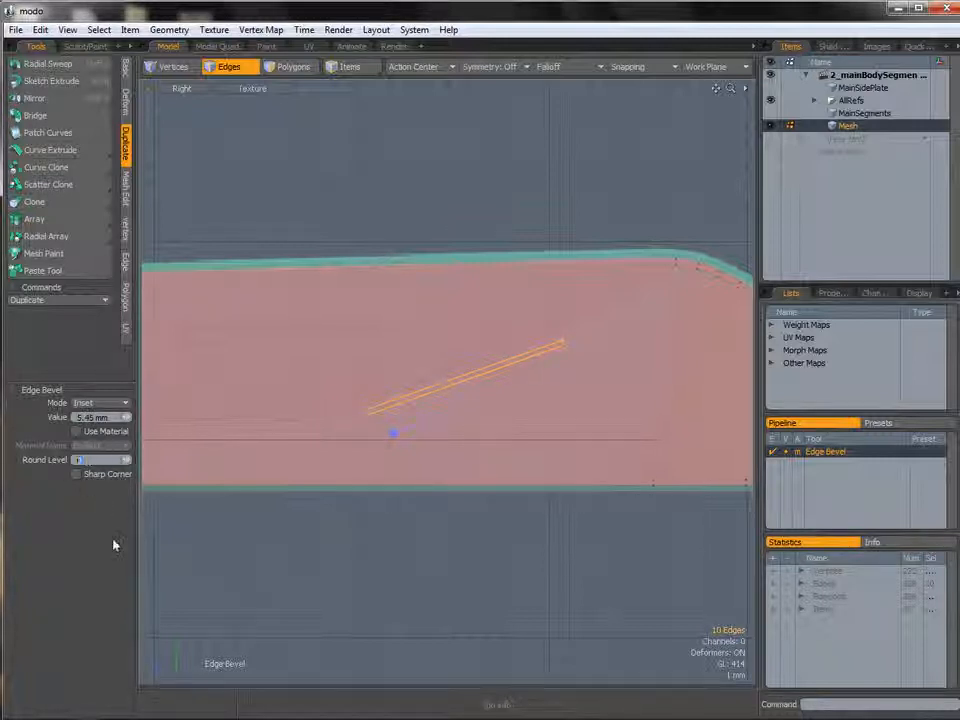
text(3)
key(Return)
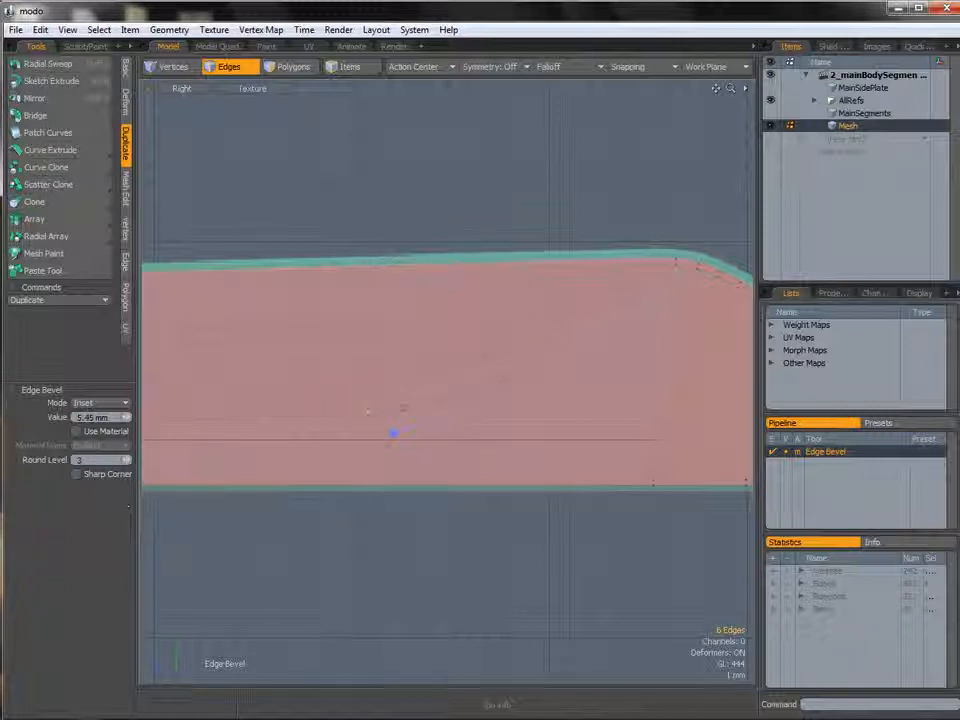
drag(393, 433, 432, 421)
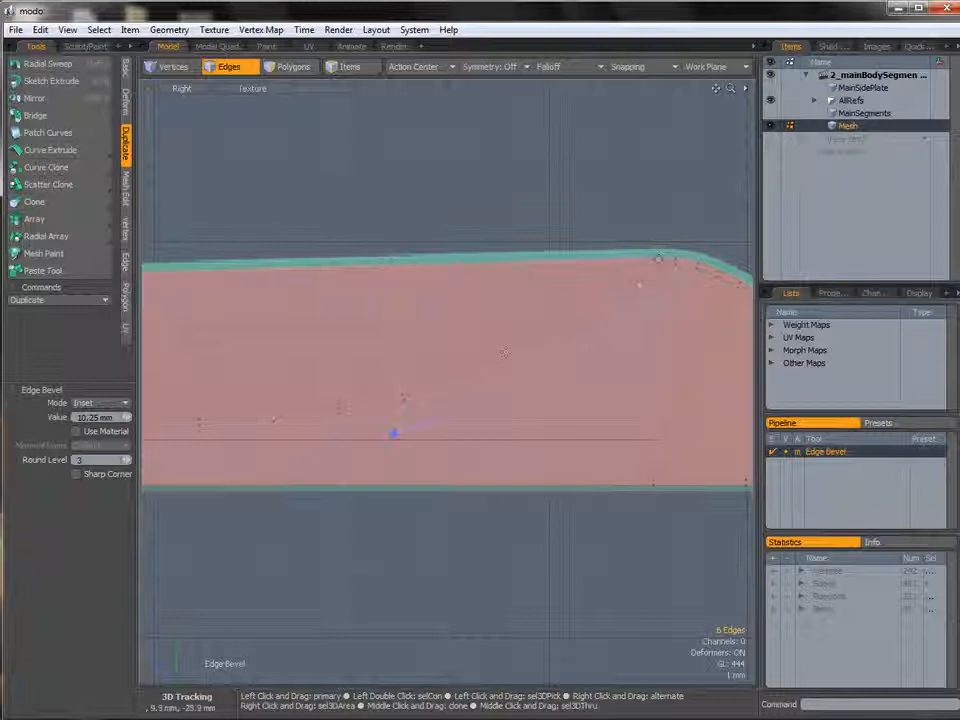
drag(394, 434, 393, 434)
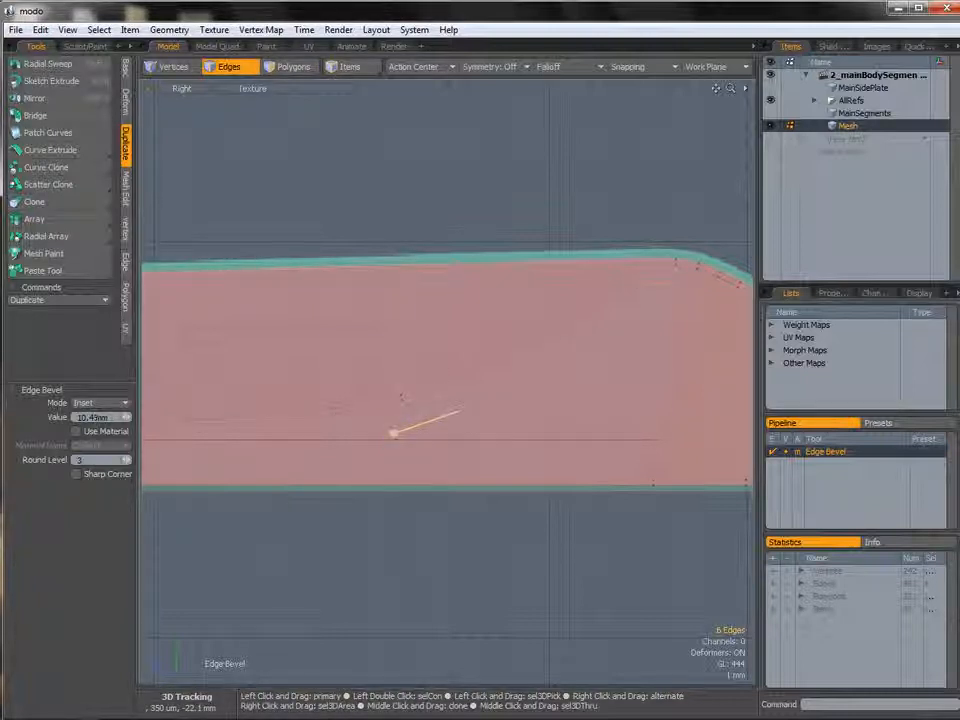
key(space)
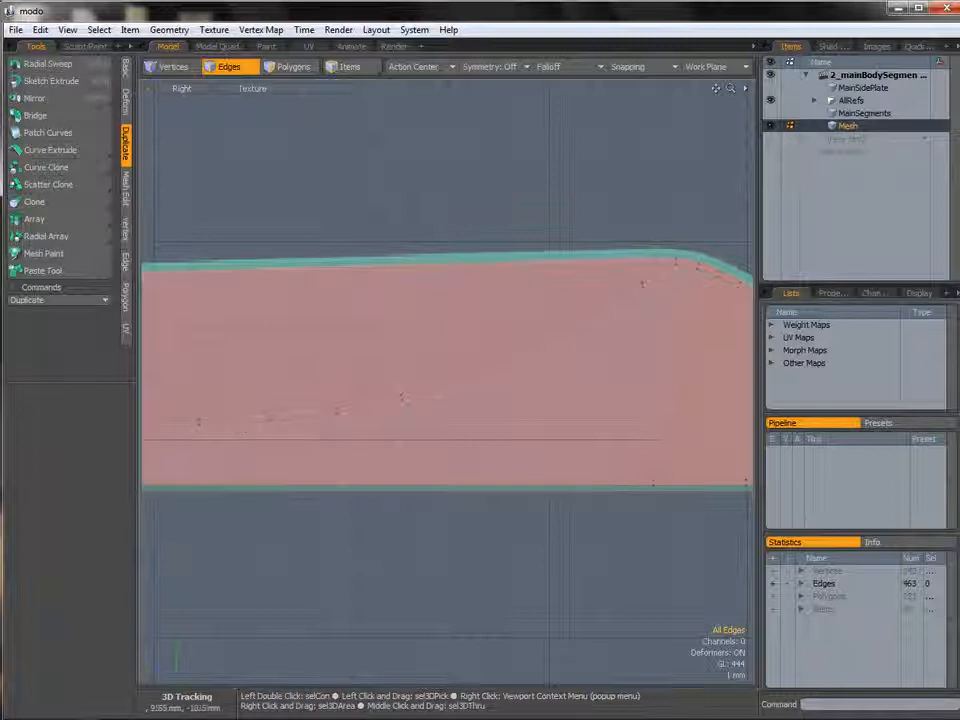
Select the diagonal edges near the curved corner and add another 50% Loop Slice through them.
alt+shift+drag(255, 378, 587, 393)
ctrl+alt+drag(380, 368, 410, 348)
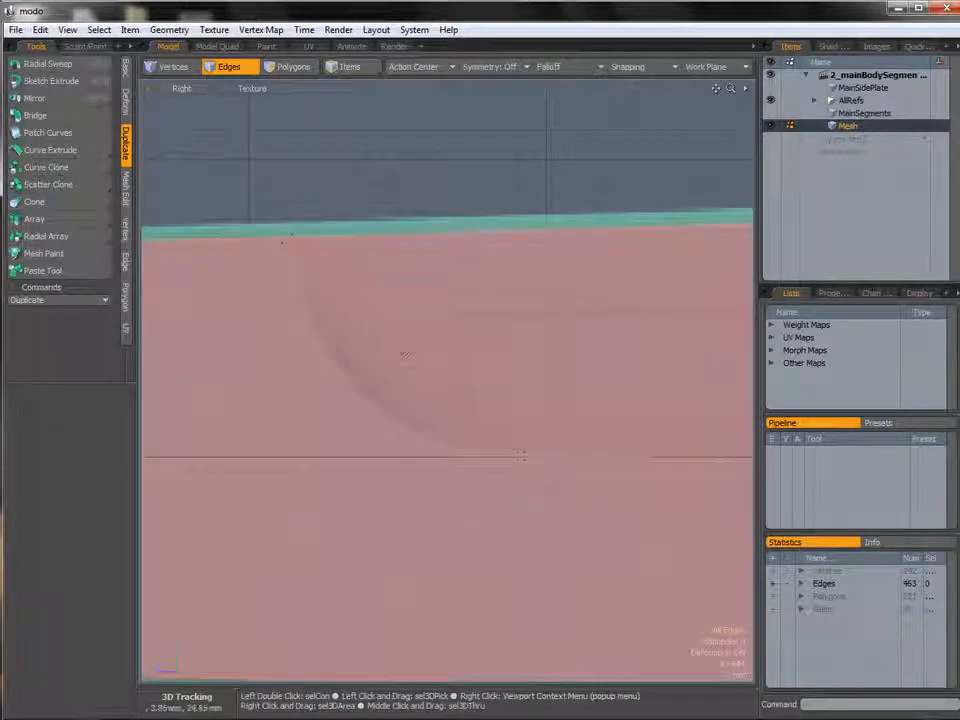
click(407, 347)
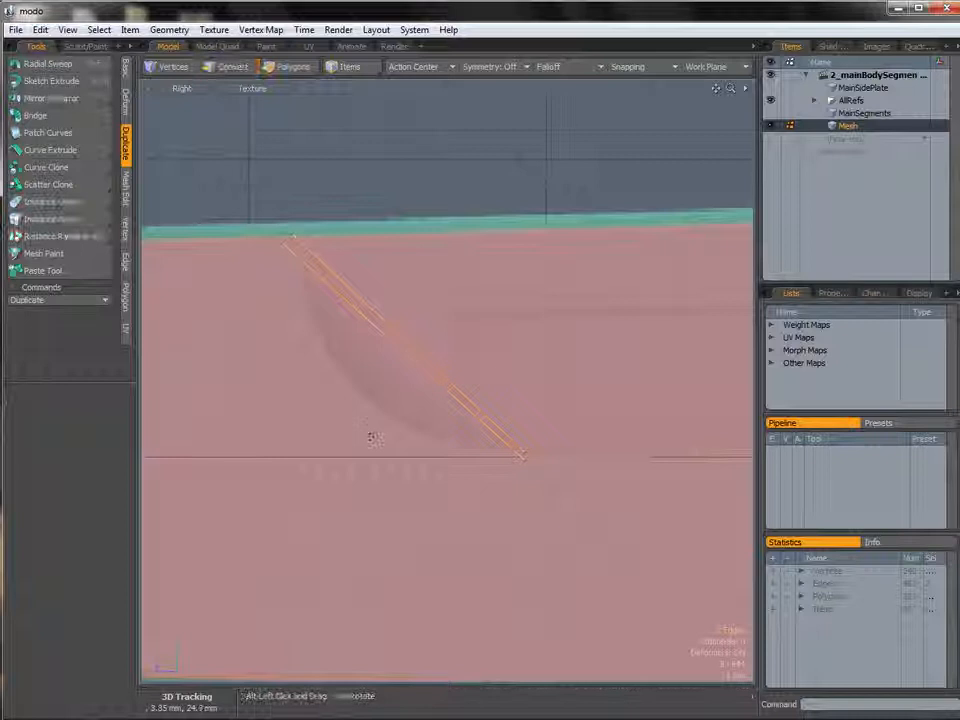
key(alt+c)
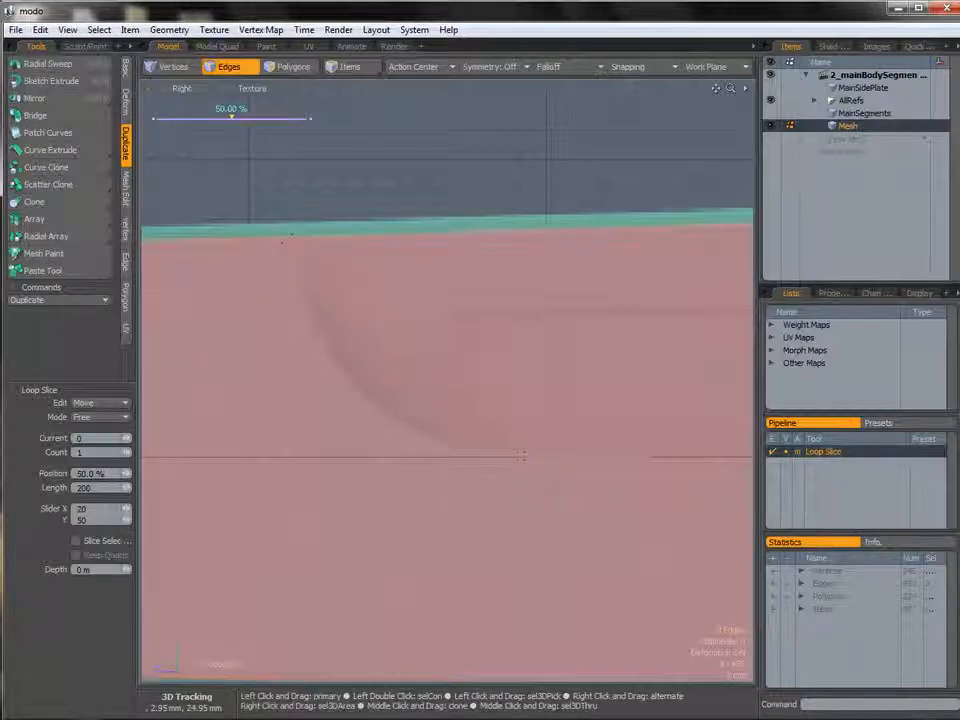
key(space)
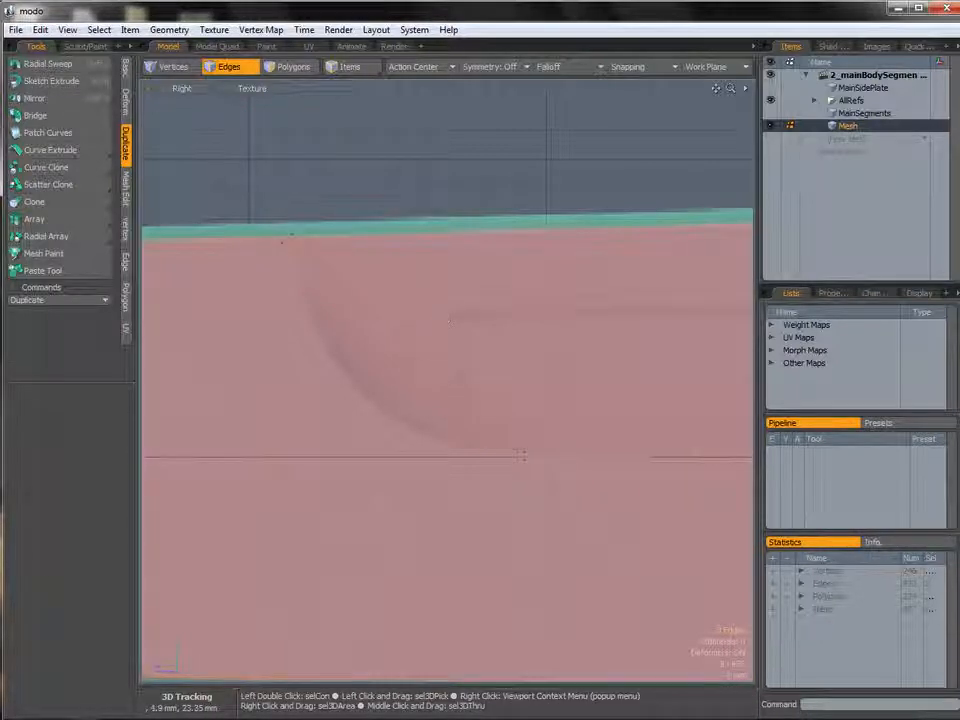
Move the new loop edges down toward the lower guide line and rotate them -11.5°.
key(w)
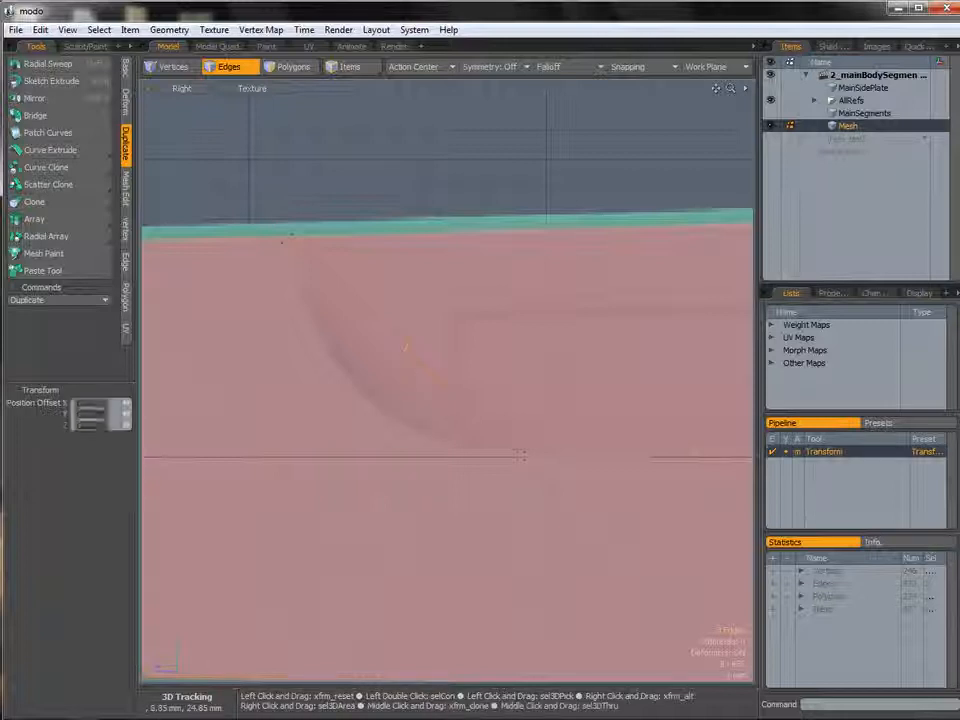
drag(333, 277, 225, 382)
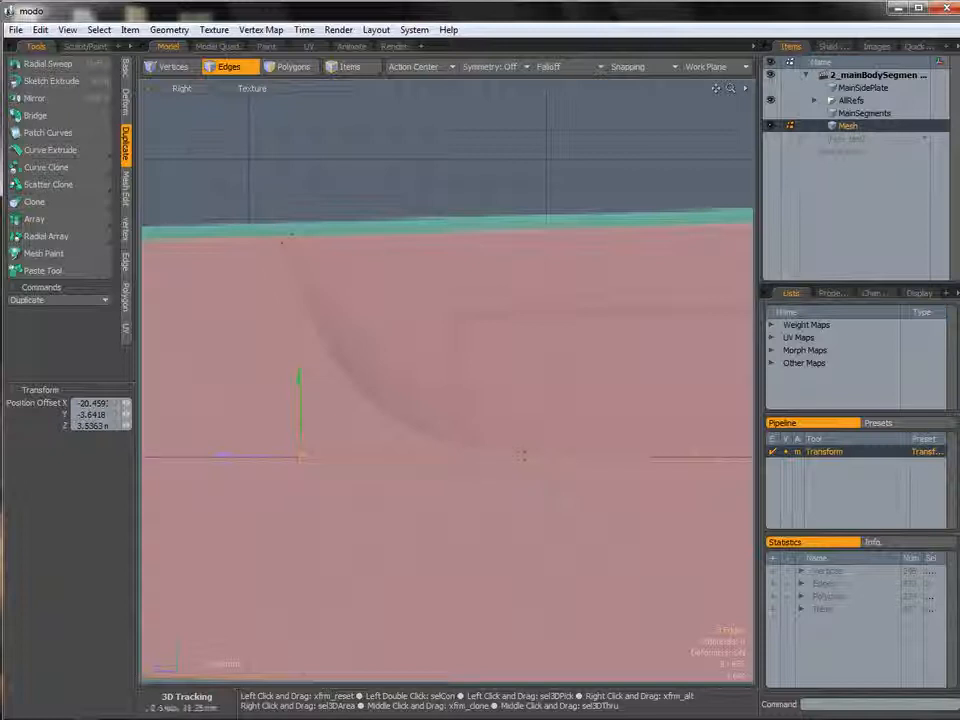
mouse_move(224, 386)
mouse_down()
mouse_move(210, 396)
mouse_move(226, 386)
mouse_up()
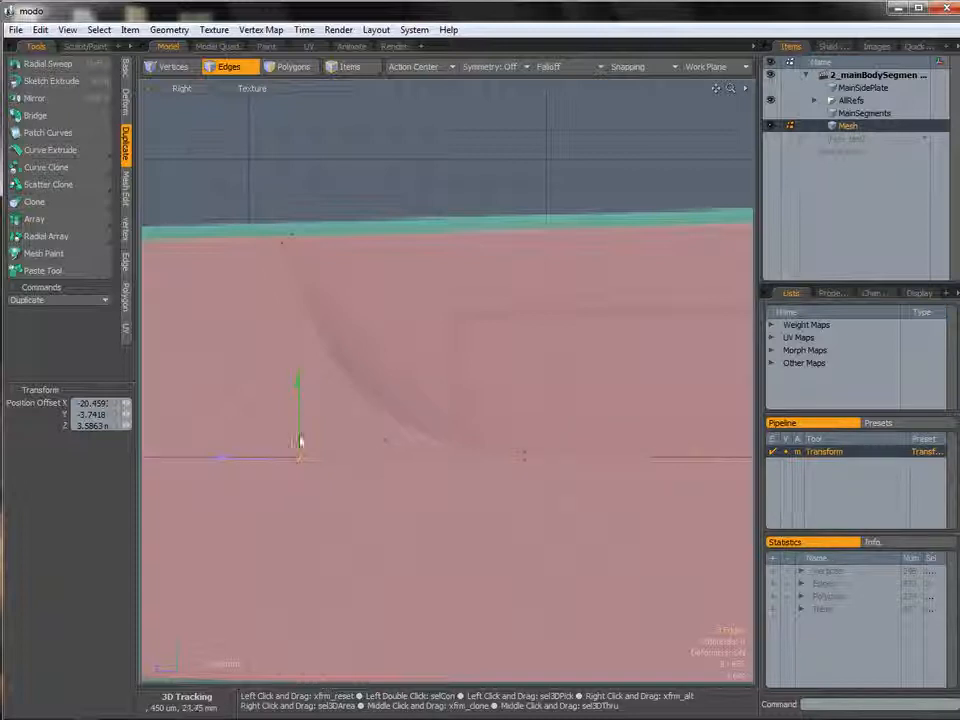
drag(228, 387, 233, 380)
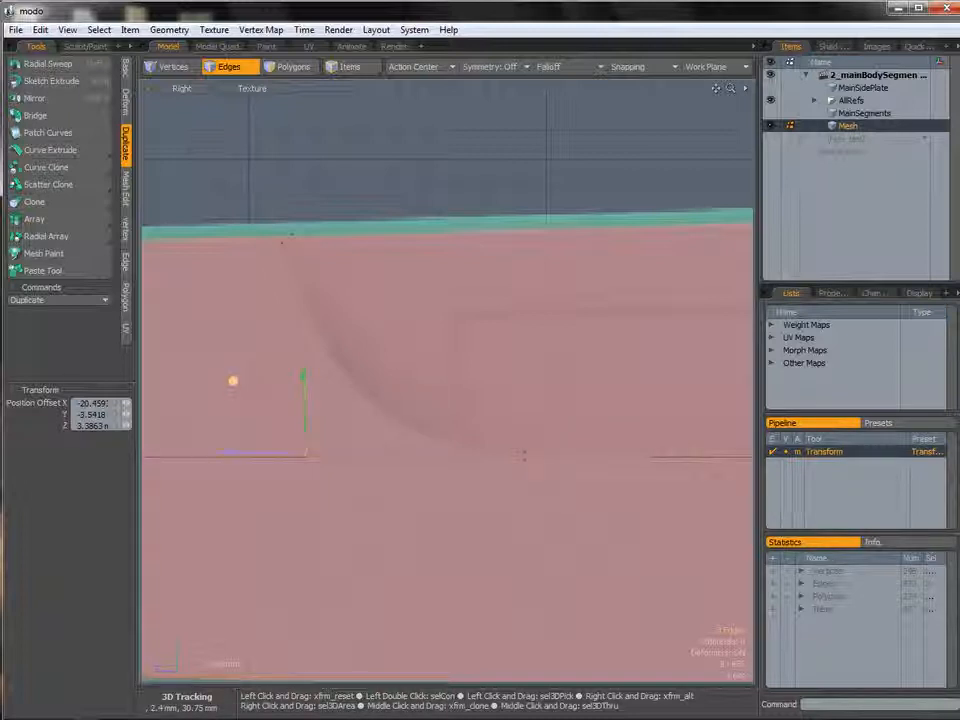
key(e)
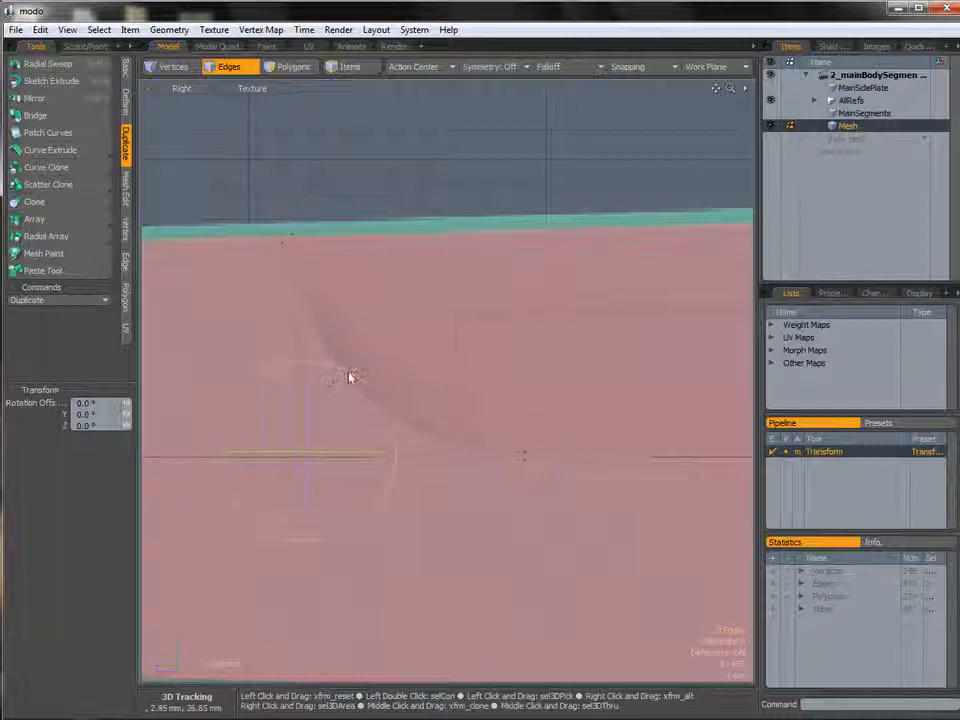
drag(350, 374, 365, 385)
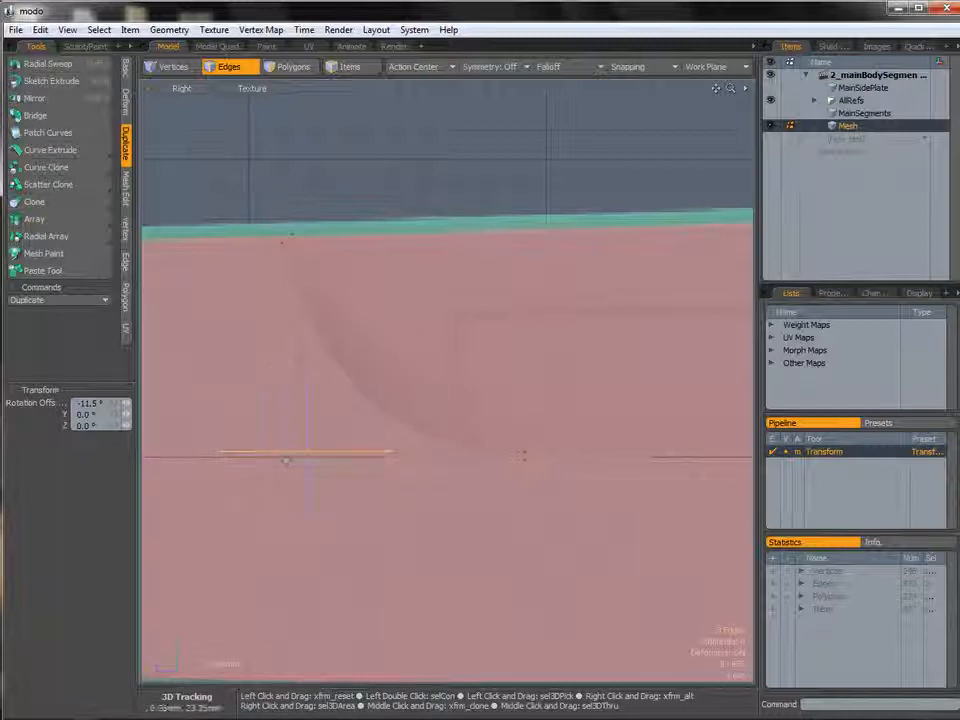
key(b)
drag(371, 508, 416, 508)
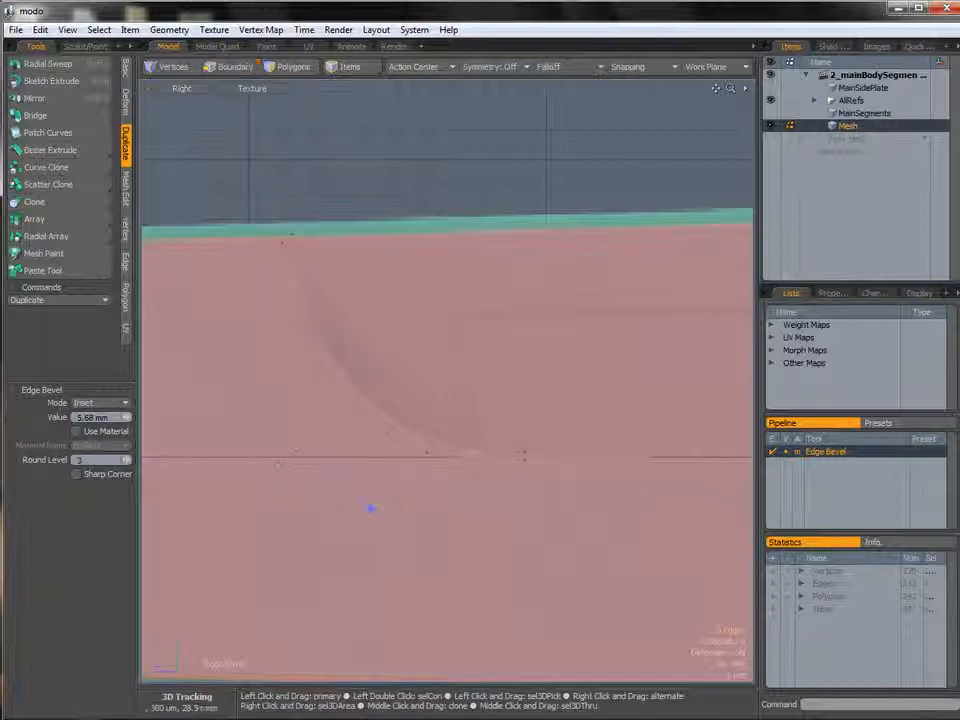
key(ctrl+z)
key(ctrl+z)
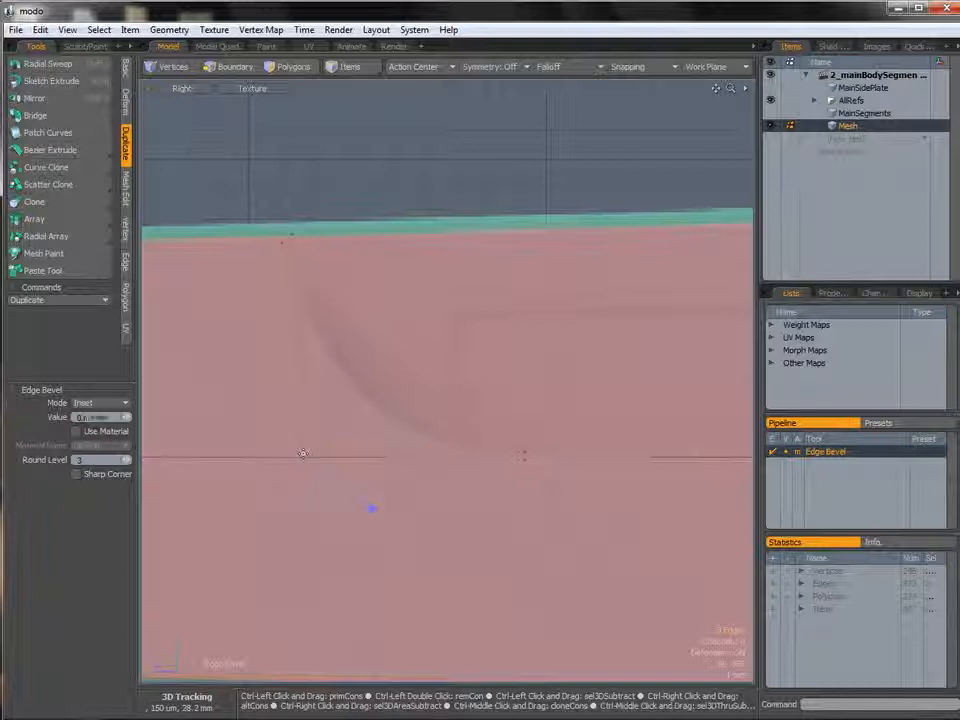
Nudge the new loop edges 450 µm up in Y and bevel them in Inset mode about 5.48 mm.
key(space)
key(w)
click(309, 457)
drag(237, 386, 242, 367)
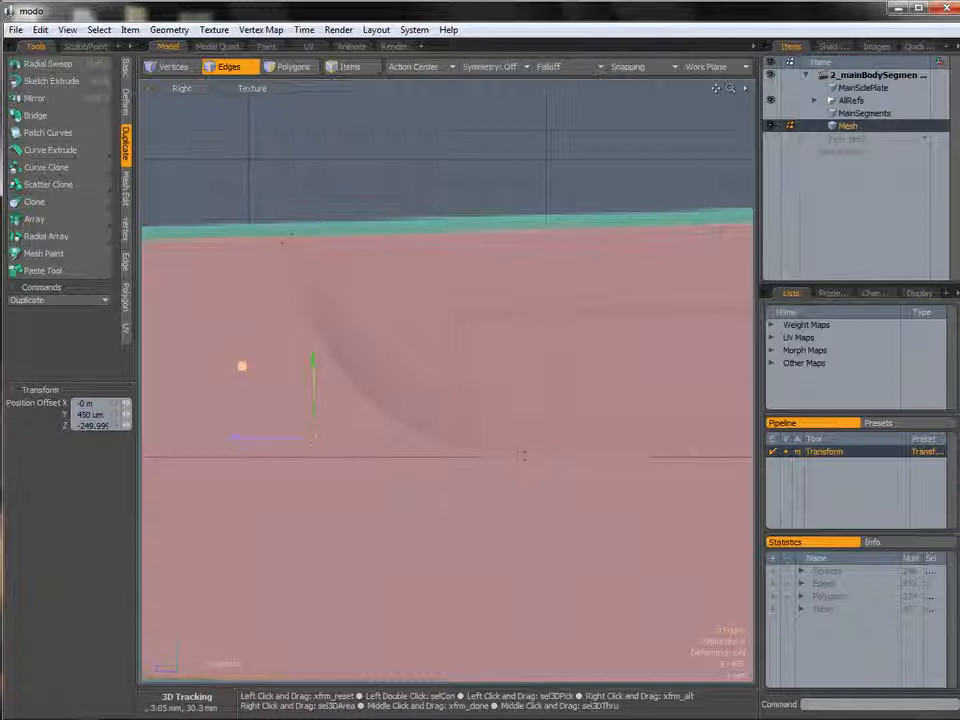
key(b)
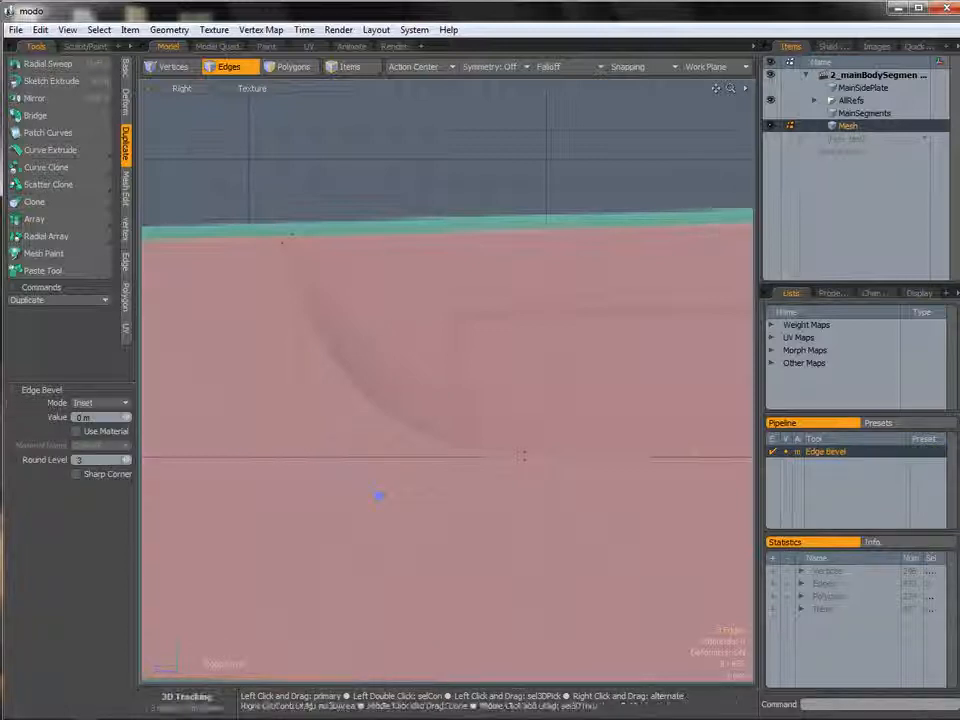
drag(379, 496, 453, 451)
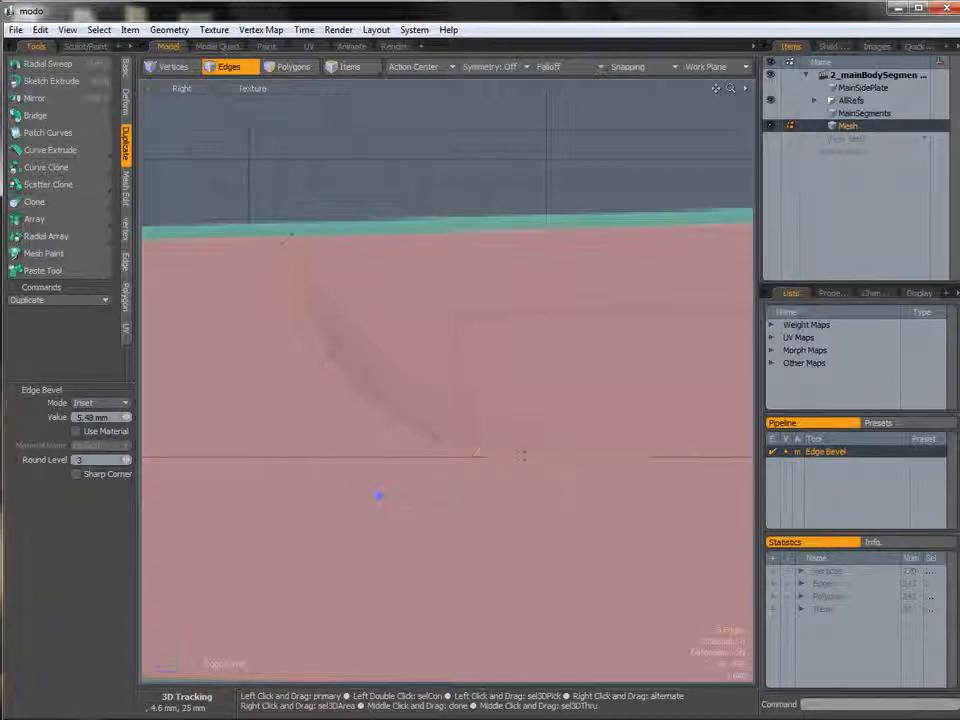
key(q)
Switch the viewport to Perspective and orbit around to inspect the reshaped side plate mesh.
ctrl+alt+drag(501, 364, 454, 390)
key(ctrl+space)
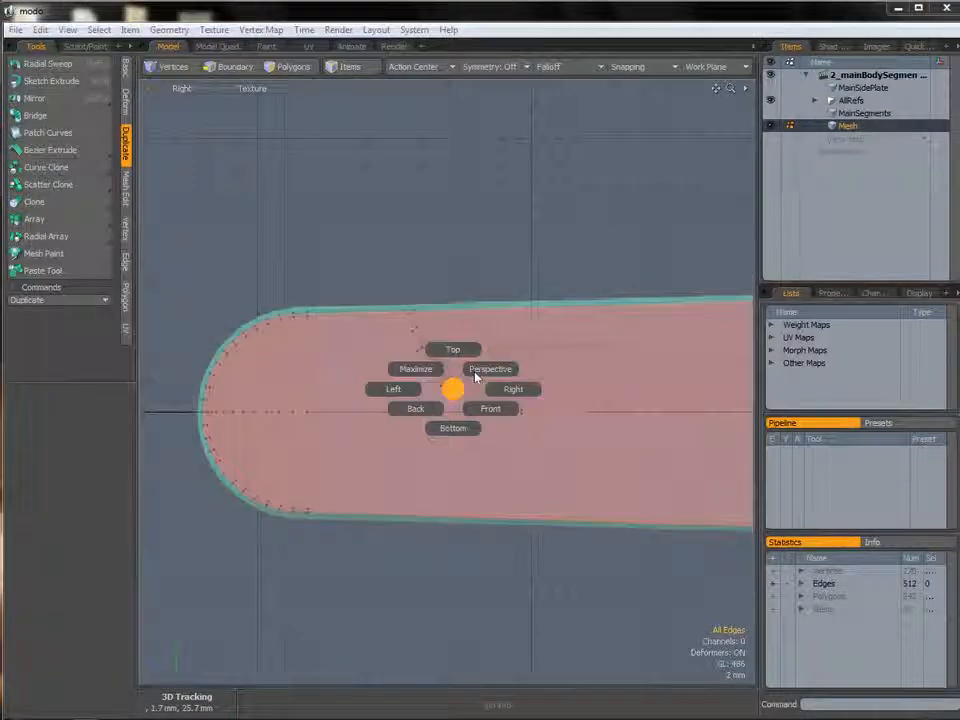
click(476, 376)
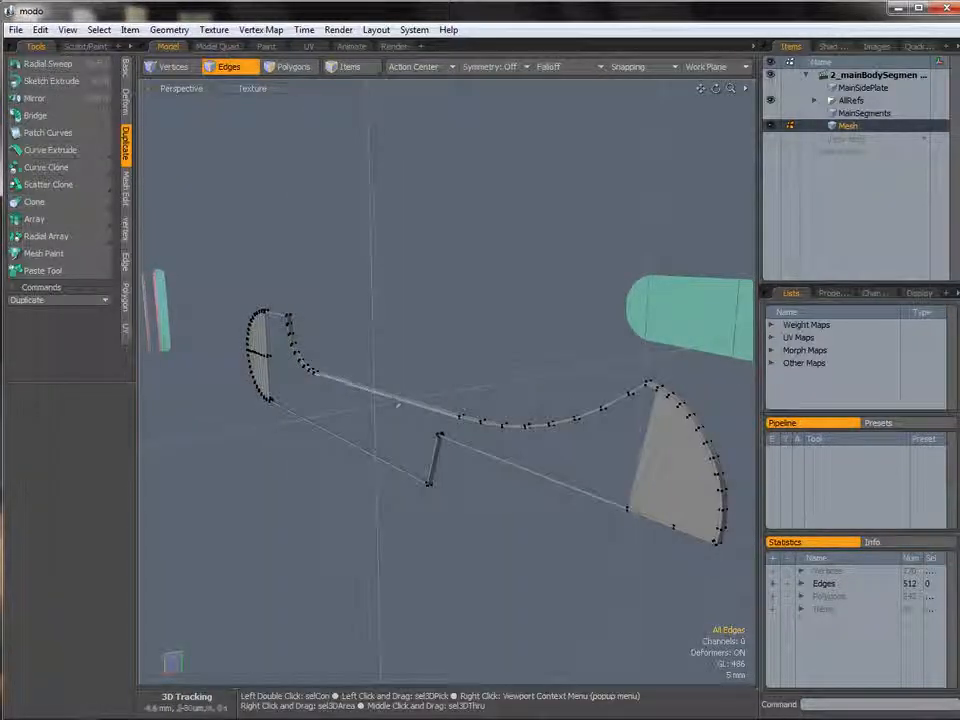
alt+drag(430, 385, 285, 385)
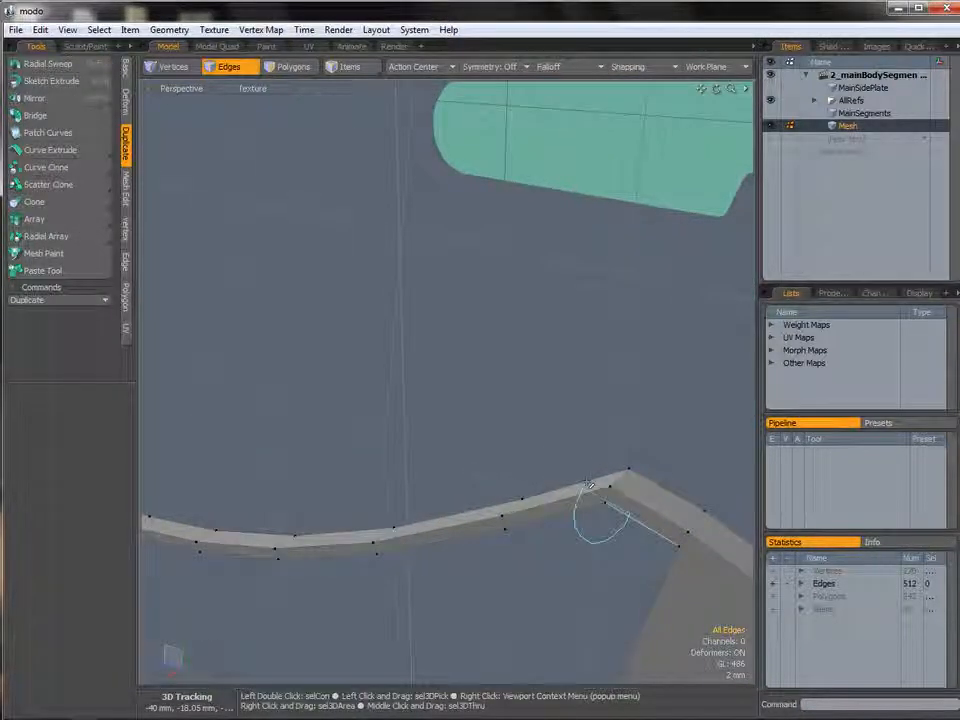
right_drag(588, 484, 658, 474)
mouse_move(655, 475)
alt+mouse_down()
mouse_move(420, 420)
mouse_move(730, 525)
alt+mouse_up()
key(shift+a)
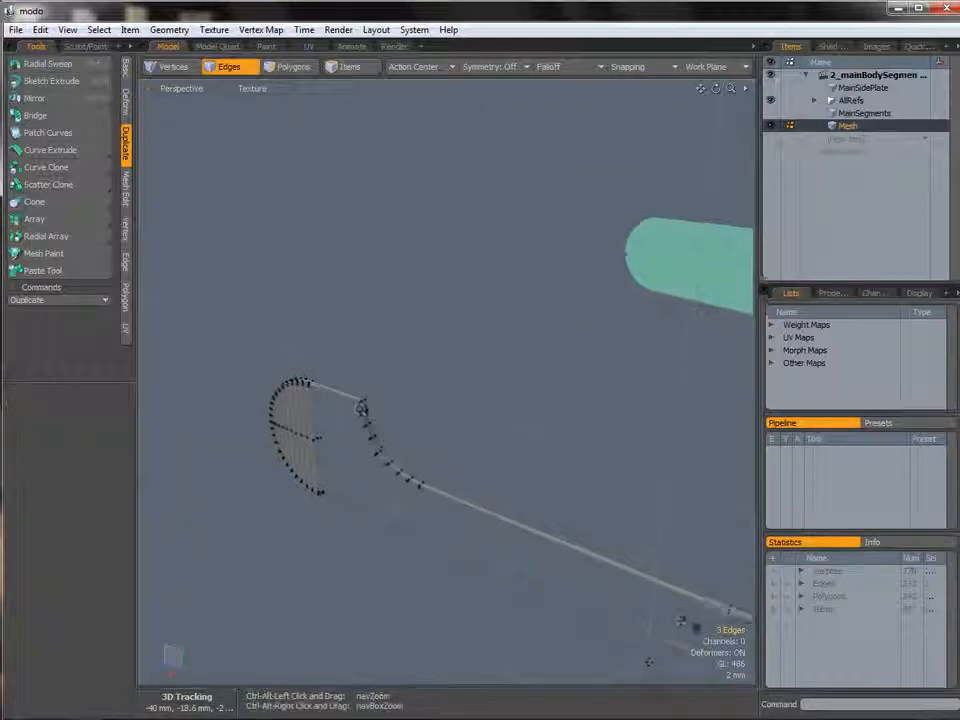
Bevel the selected corner edges in Inset mode about 70 µm with Round Level 0.
shift+right_drag(432, 398, 428, 402)
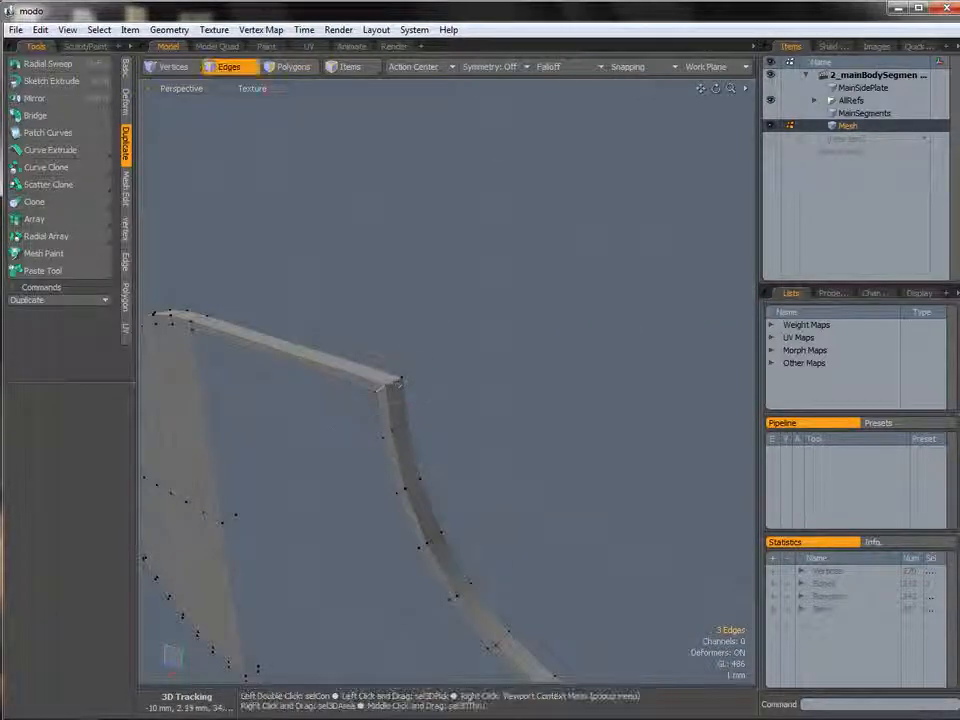
key(b)
click(428, 404)
drag(428, 404, 440, 404)
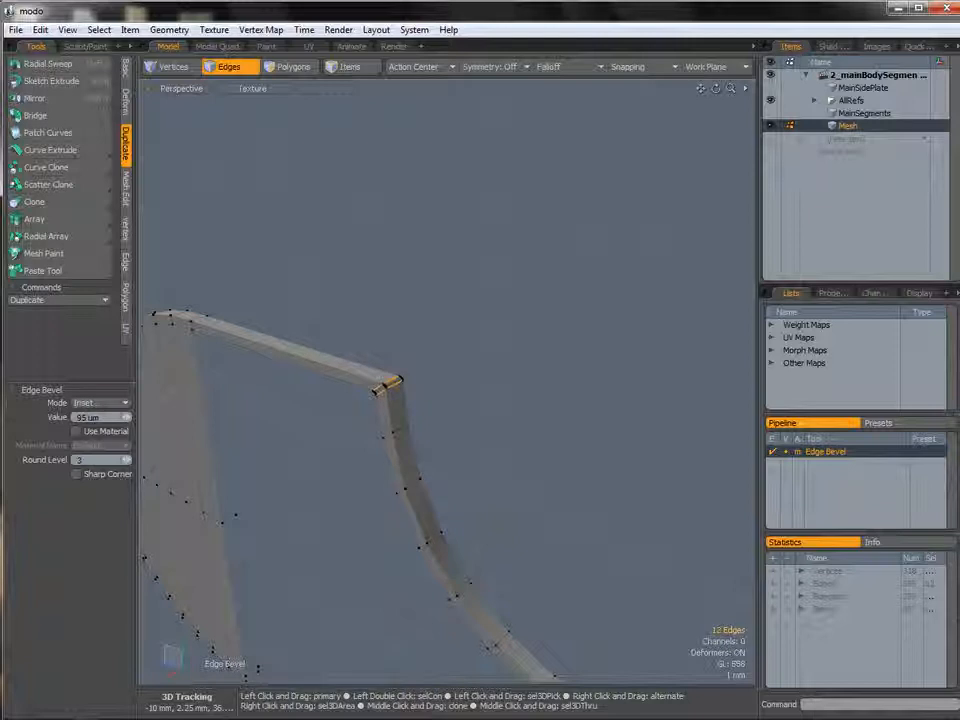
double_click(97, 459)
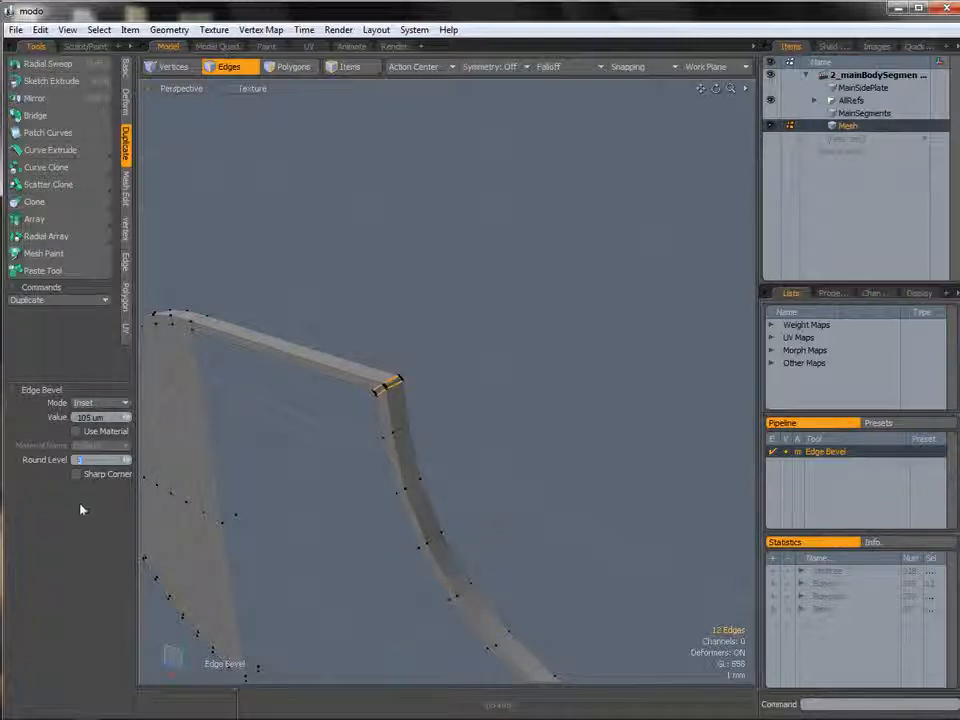
text(0)
key(Return)
alt+drag(414, 381, 488, 369)
ctrl+alt+drag(488, 369, 429, 317)
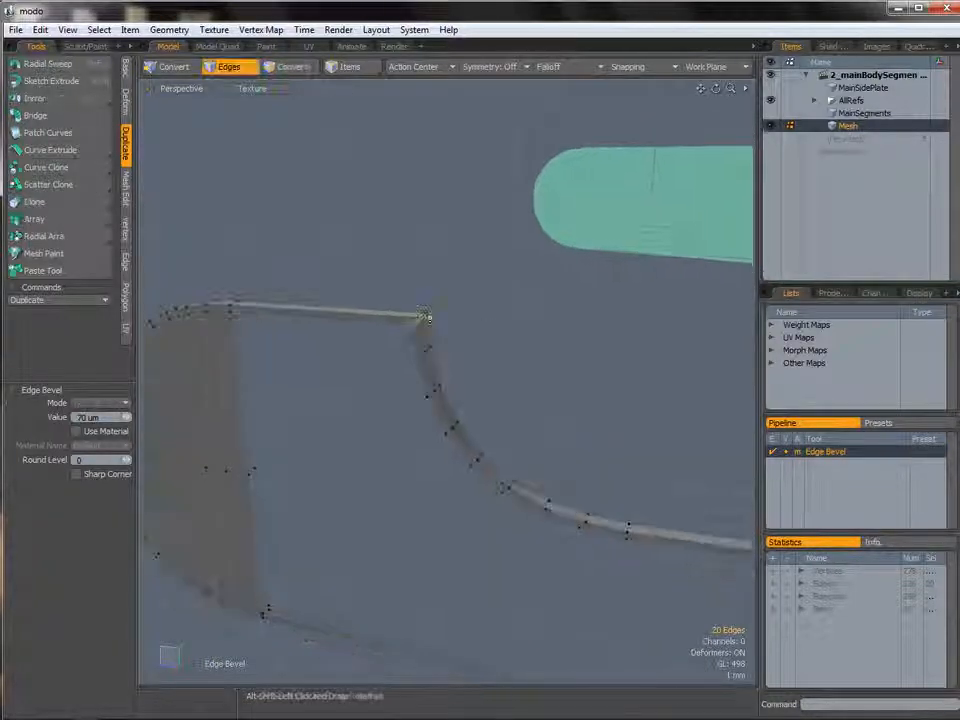
key(space)
Select the edge loops along the plate's border and orbit around to inspect them.
alt+drag(437, 361, 318, 366)
double_click(416, 370)
shift+double_click(350, 339)
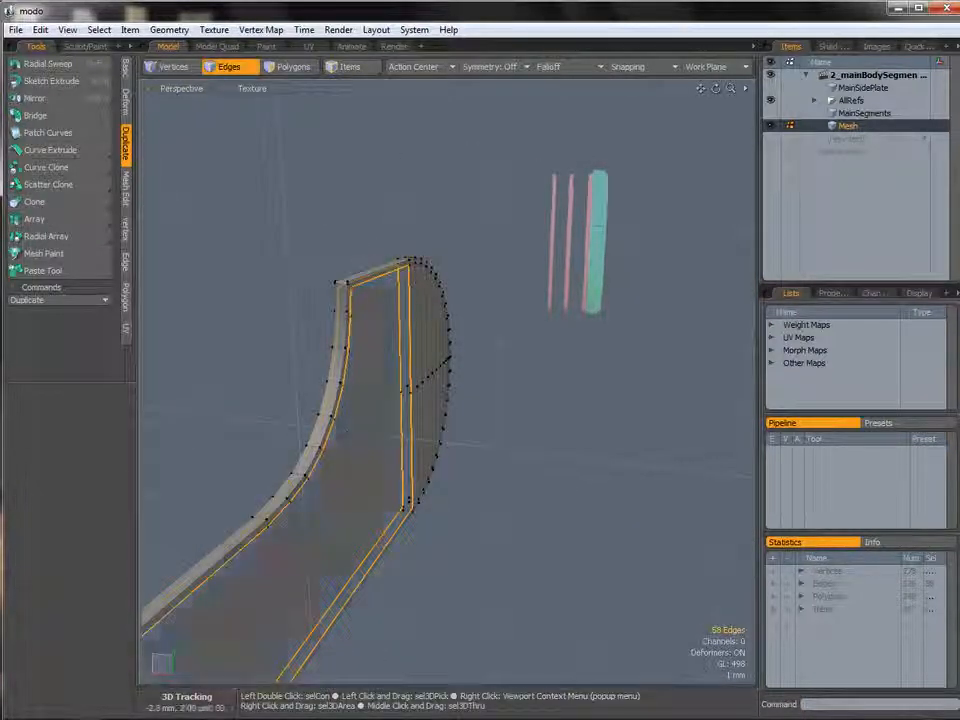
alt+drag(375, 407, 520, 405)
alt+shift+drag(446, 401, 452, 296)
alt+drag(452, 296, 382, 323)
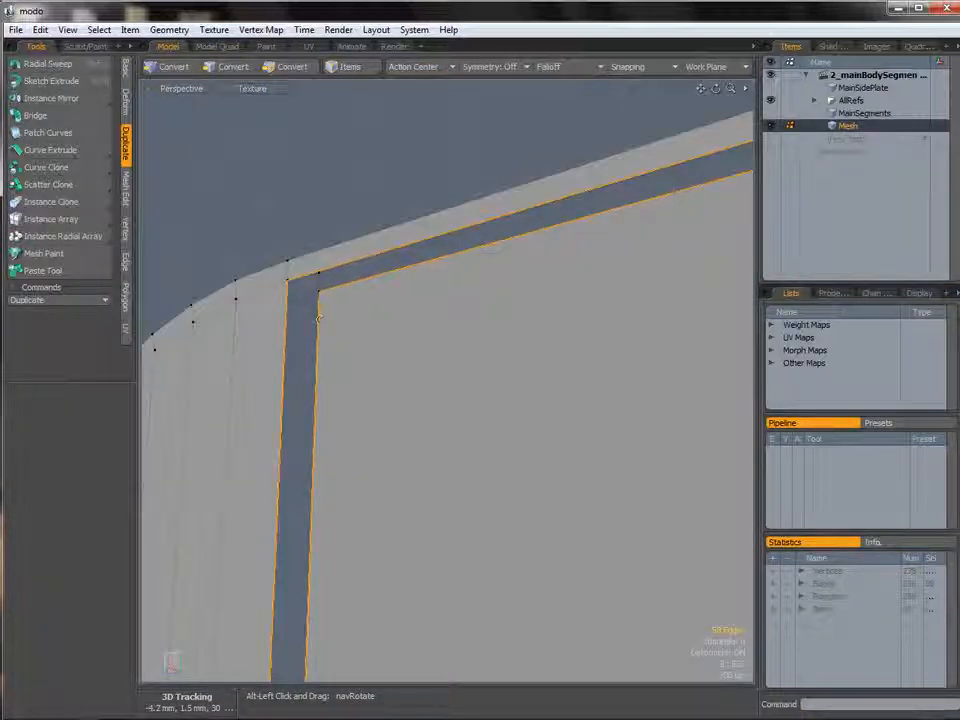
alt+drag(469, 314, 394, 339)
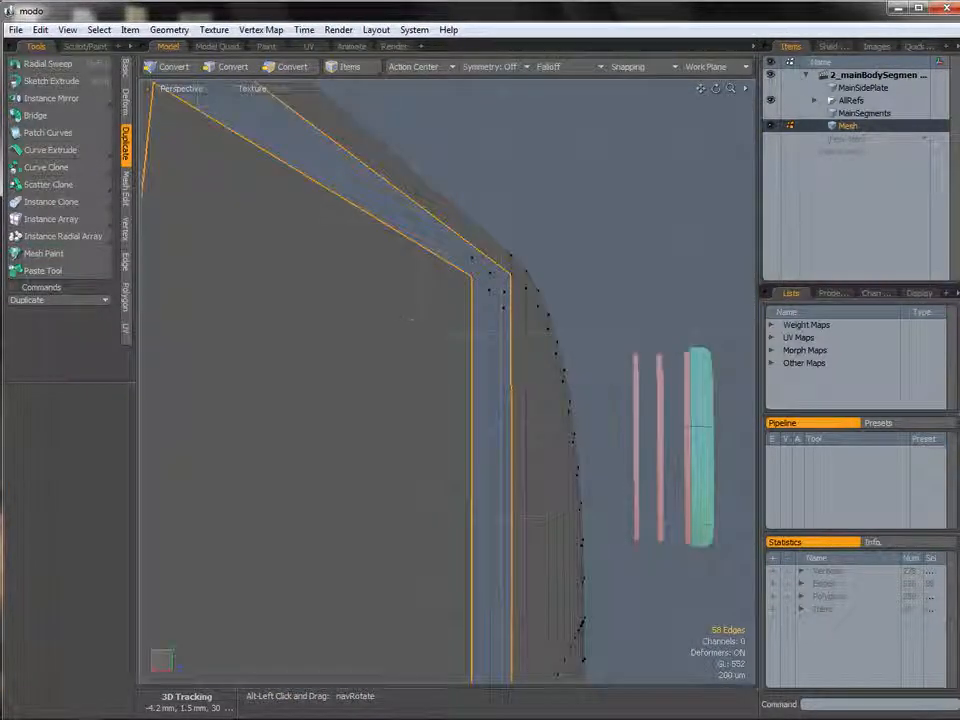
alt+drag(510, 375, 540, 378)
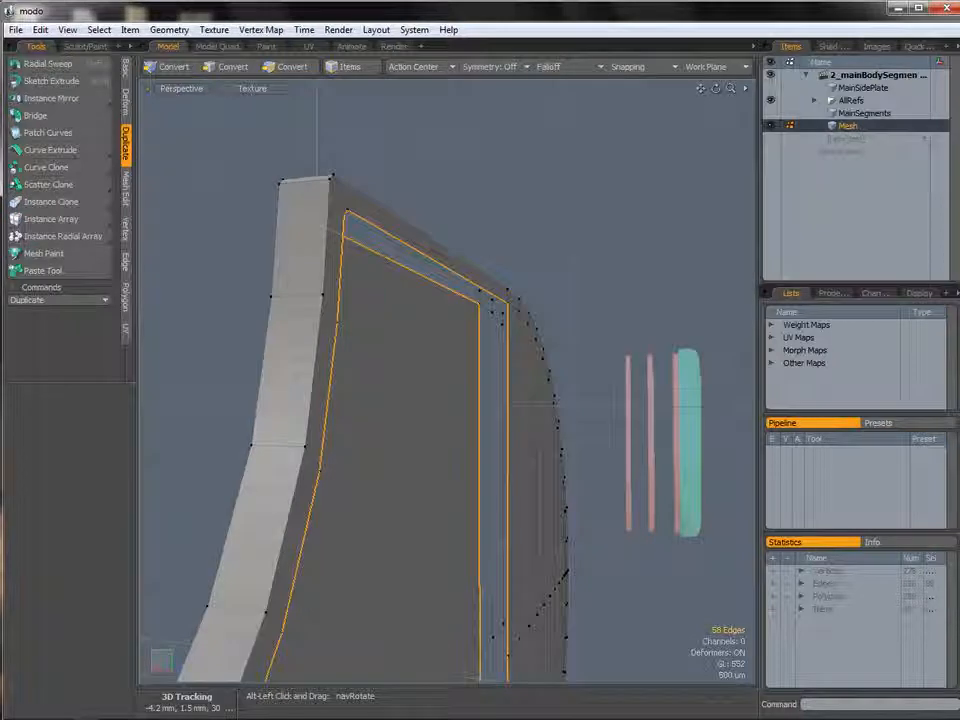
alt+drag(439, 386, 411, 390)
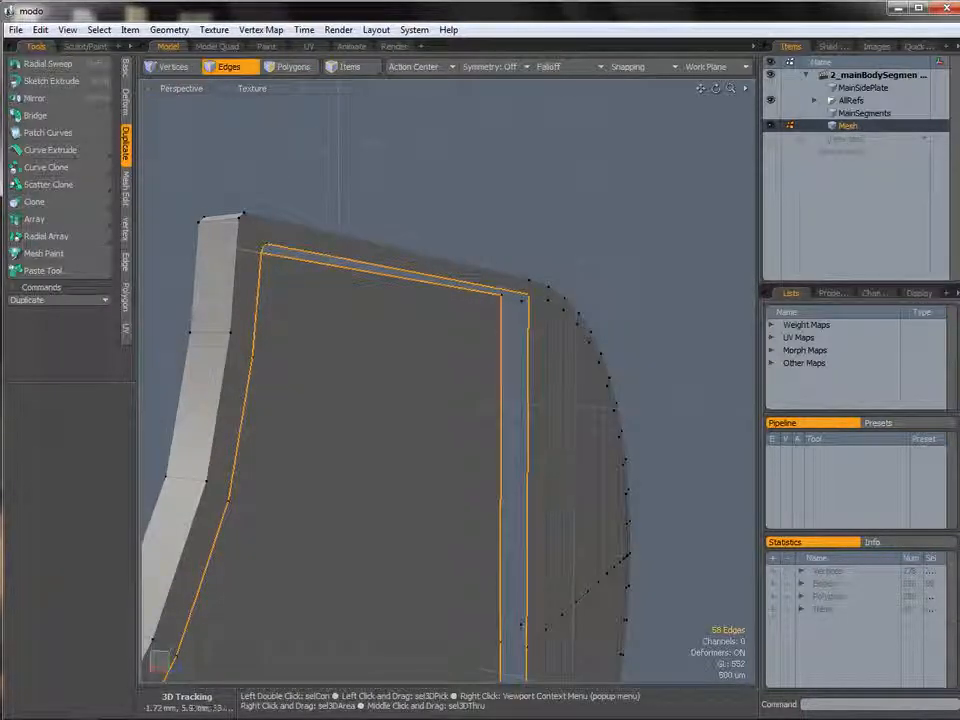
Switch to polygon selection and pick border polygons, orbiting around to inspect the side plate.
key(3)
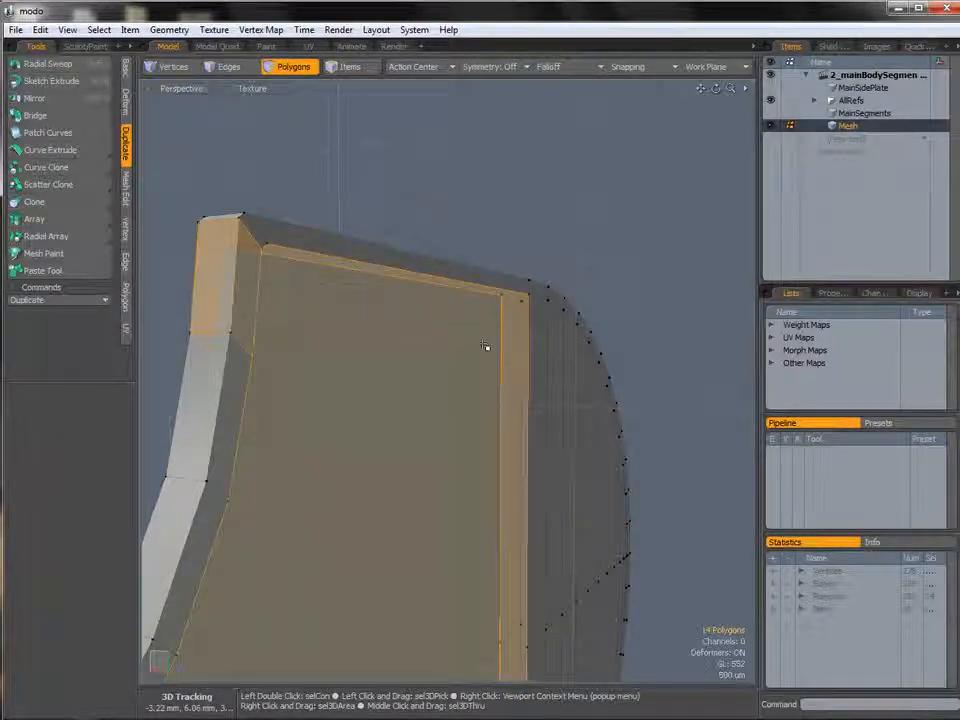
ctrl+alt+drag(468, 356, 484, 440)
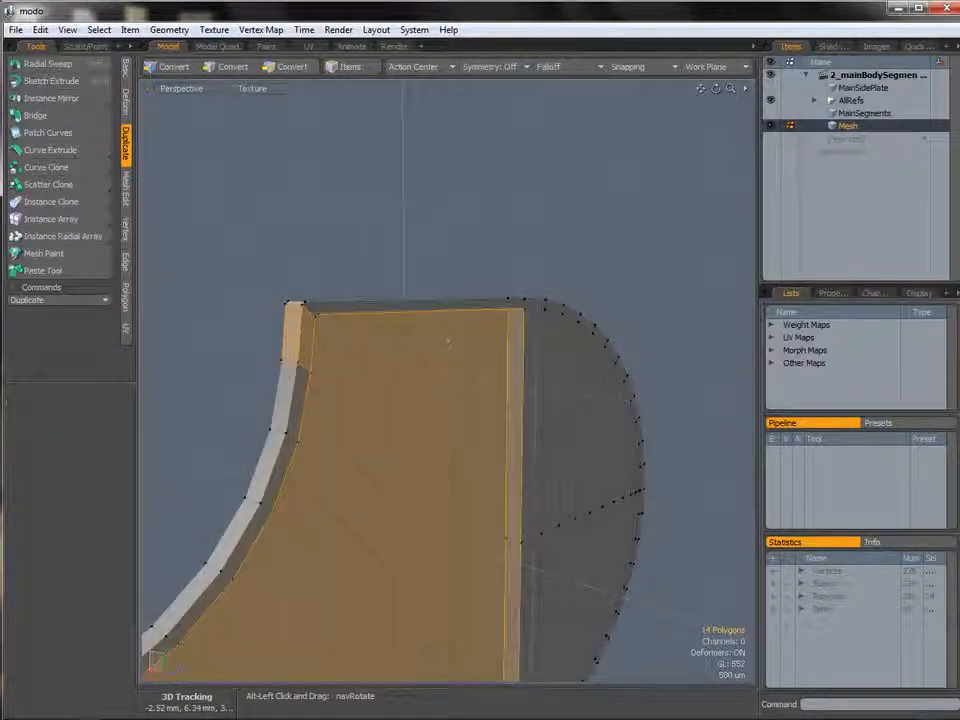
alt+shift+drag(322, 338, 420, 374)
alt+drag(420, 374, 455, 397)
alt+drag(455, 397, 680, 411)
ctrl+click(591, 370)
alt+drag(599, 424, 449, 390)
alt+shift+drag(600, 411, 560, 395)
ctrl+click(490, 414)
alt+drag(488, 416, 459, 512)
ctrl+click(420, 424)
ctrl+click(493, 457)
ctrl+click(452, 475)
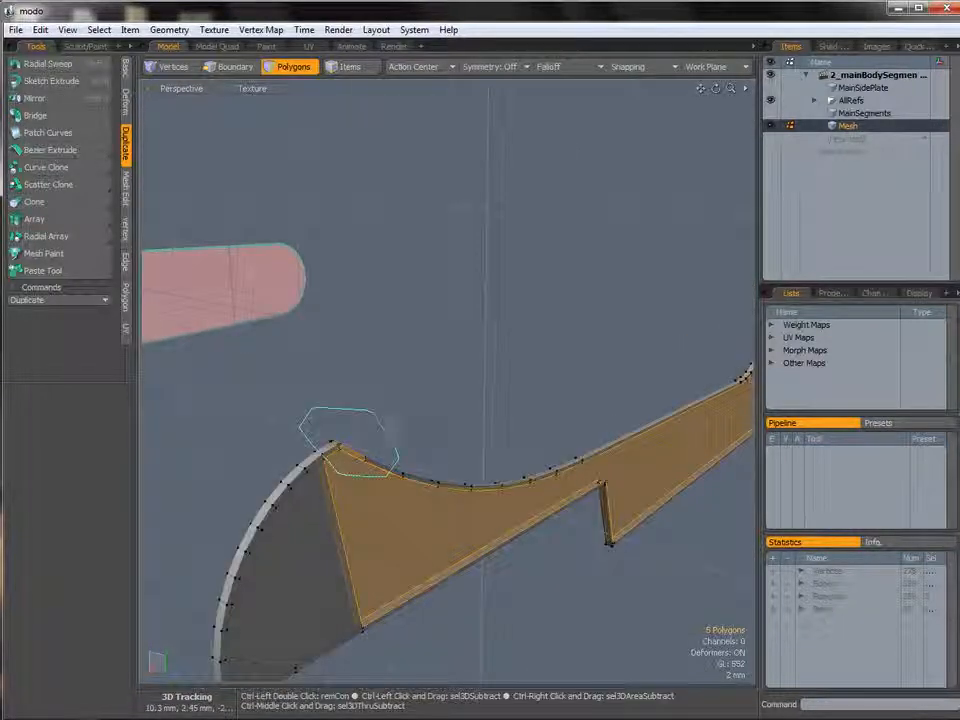
ctrl+right_drag(393, 445, 386, 431)
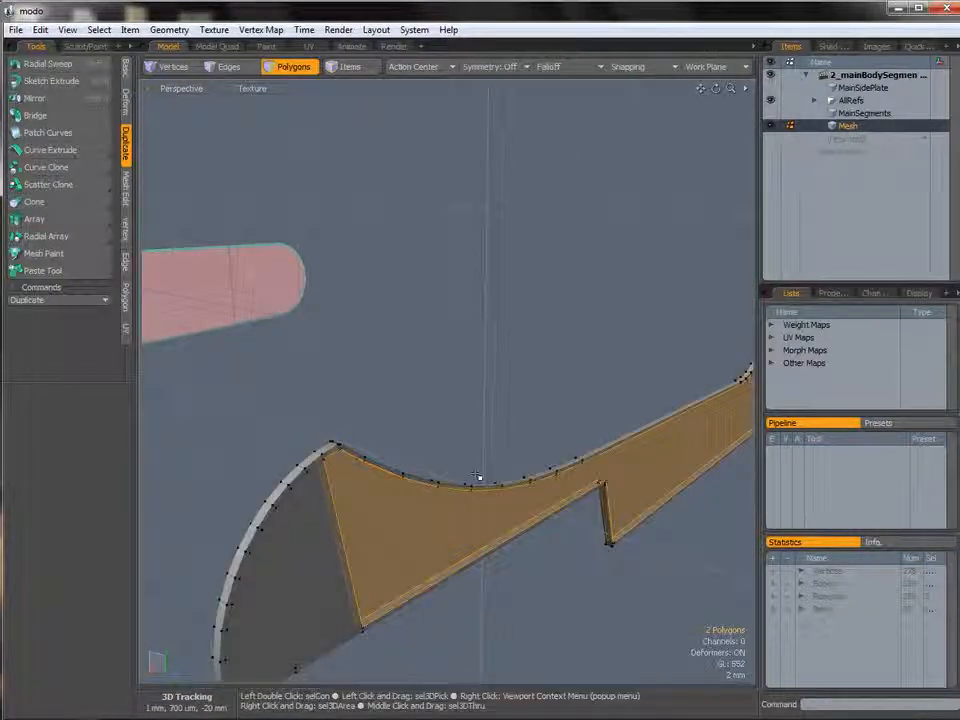
click(520, 418)
alt+drag(520, 418, 530, 385)
alt+shift+drag(530, 385, 461, 458)
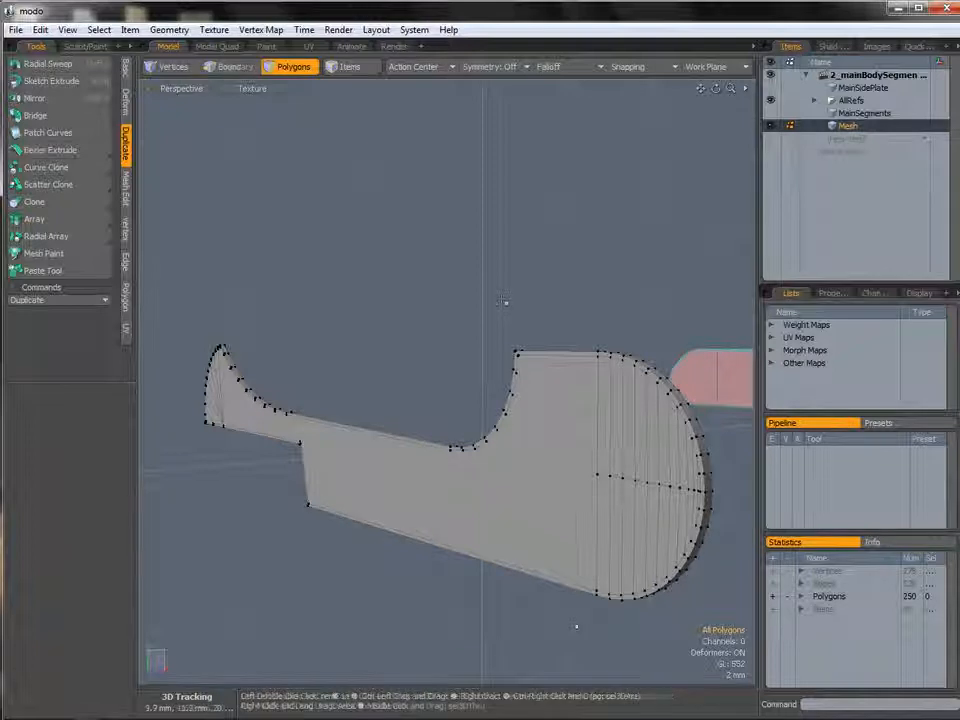
Select all polygons of the mesh and center the selection with Center Selected.
alt+drag(505, 301, 484, 428)
scroll(620, 384, up, 2)
double_click(484, 428)
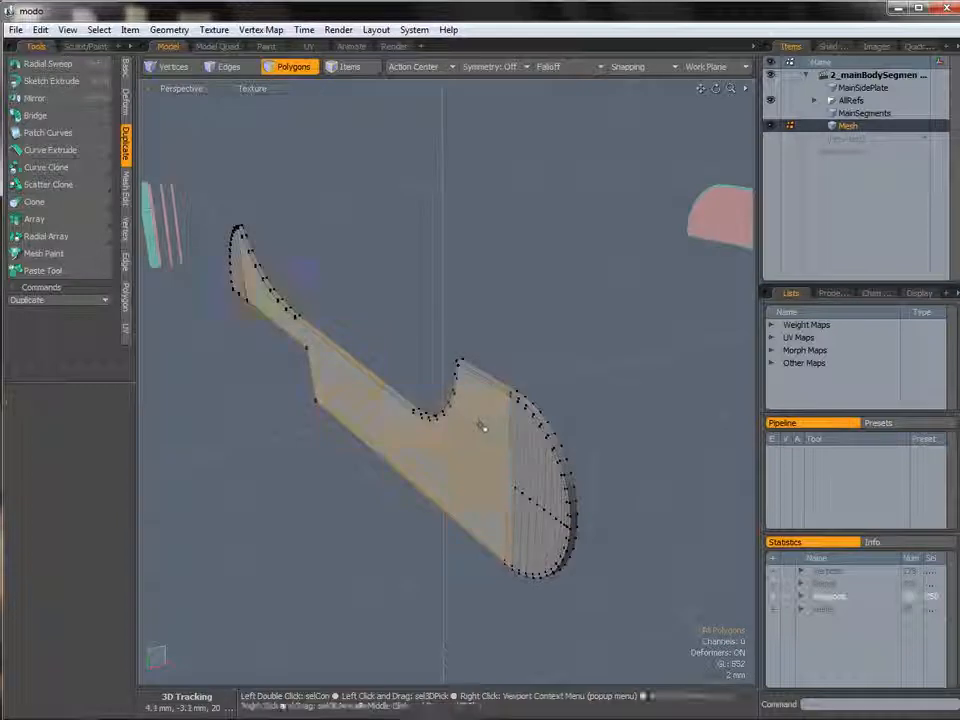
click(126, 68)
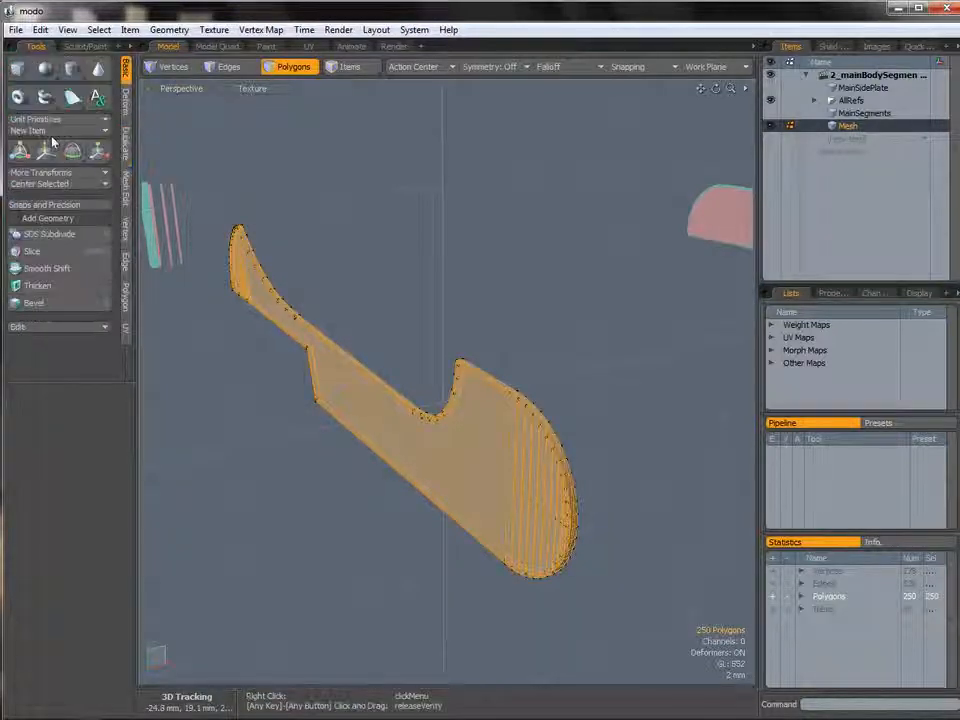
click(50, 186)
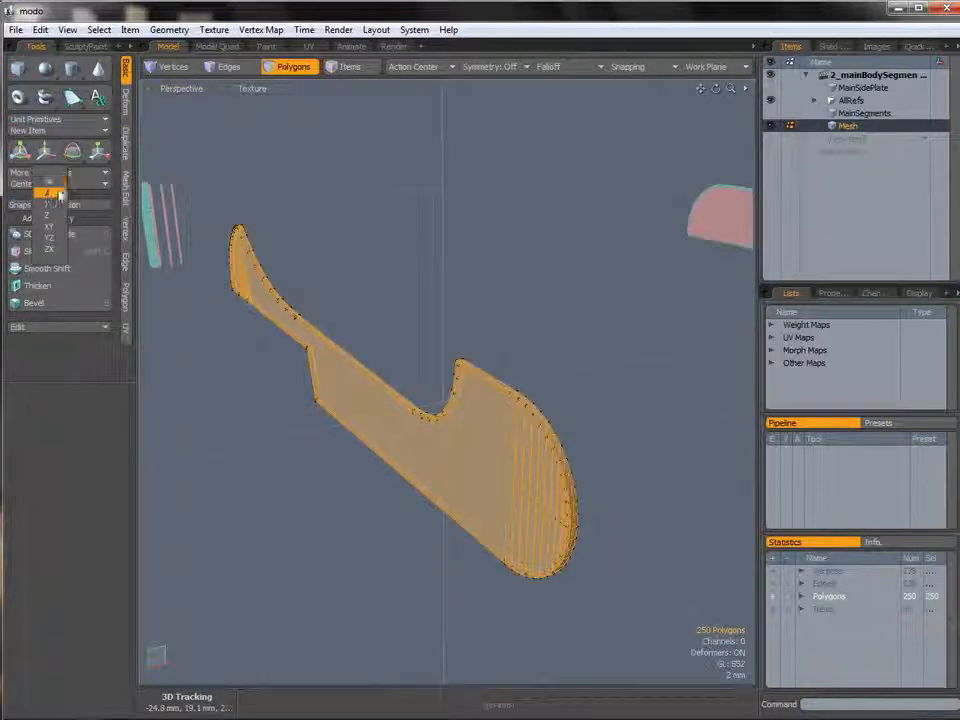
click(57, 195)
alt+drag(430, 395, 489, 396)
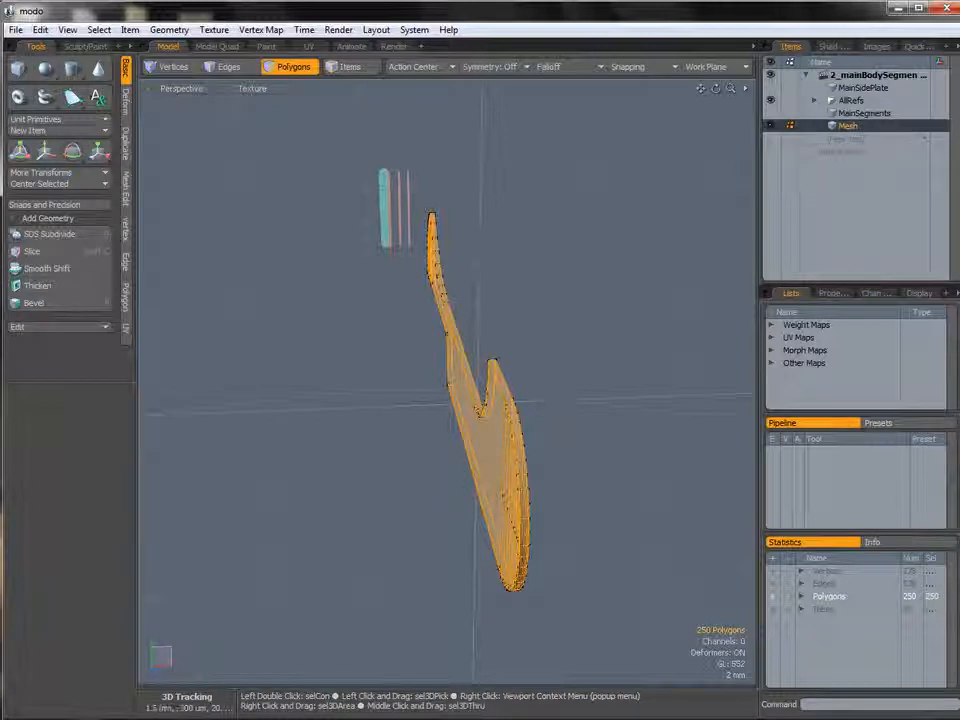
Enable X symmetry and cut a new edge across the plate's top with Edge Slice.
click(503, 80)
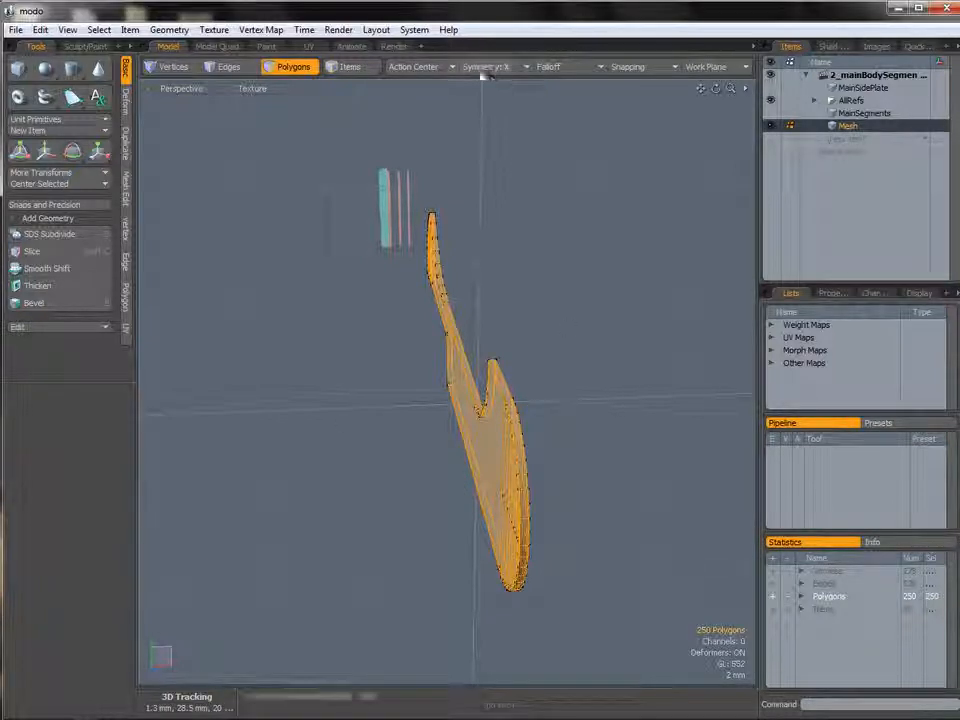
click(531, 317)
alt+drag(531, 317, 598, 386)
ctrl+alt+drag(503, 392, 424, 317)
key(alt+c)
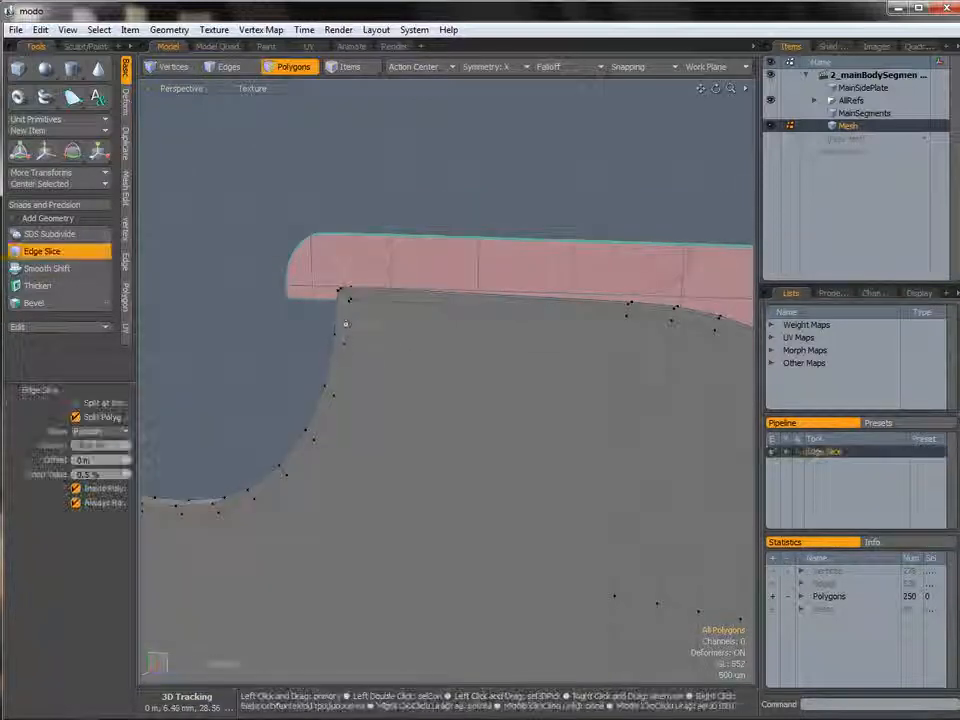
click(602, 312)
alt+drag(606, 332, 438, 345)
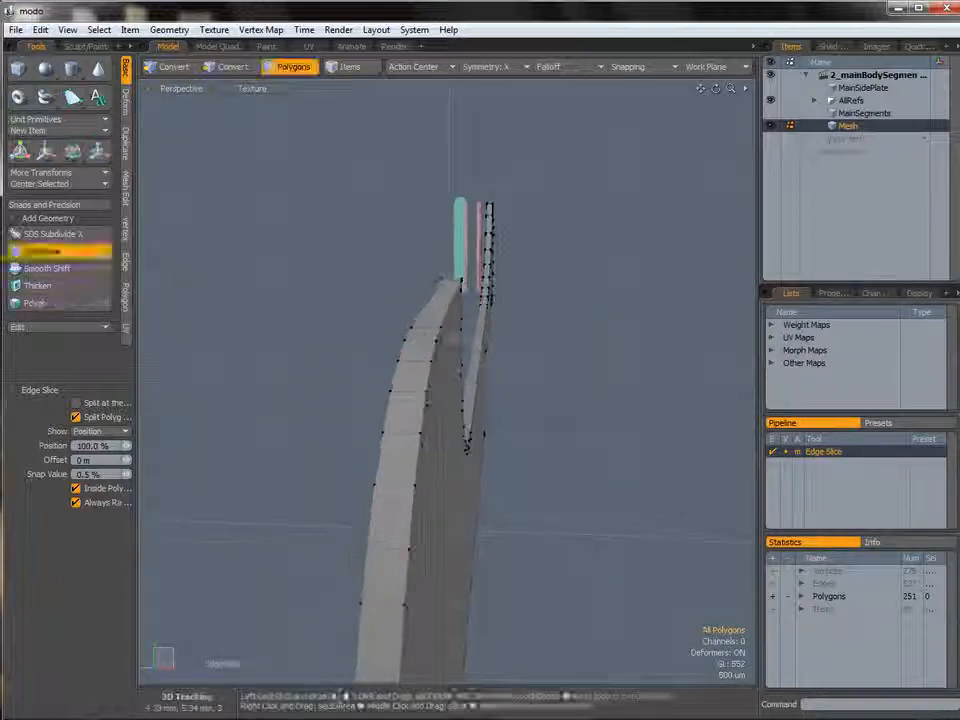
key(q)
Select an edge along the plate's rim and add a 50% Loop Slice through it.
alt+drag(525, 347, 674, 378)
key(2)
click(519, 355)
alt+drag(619, 375, 476, 448)
click(453, 409)
key(alt+c)
click(463, 363)
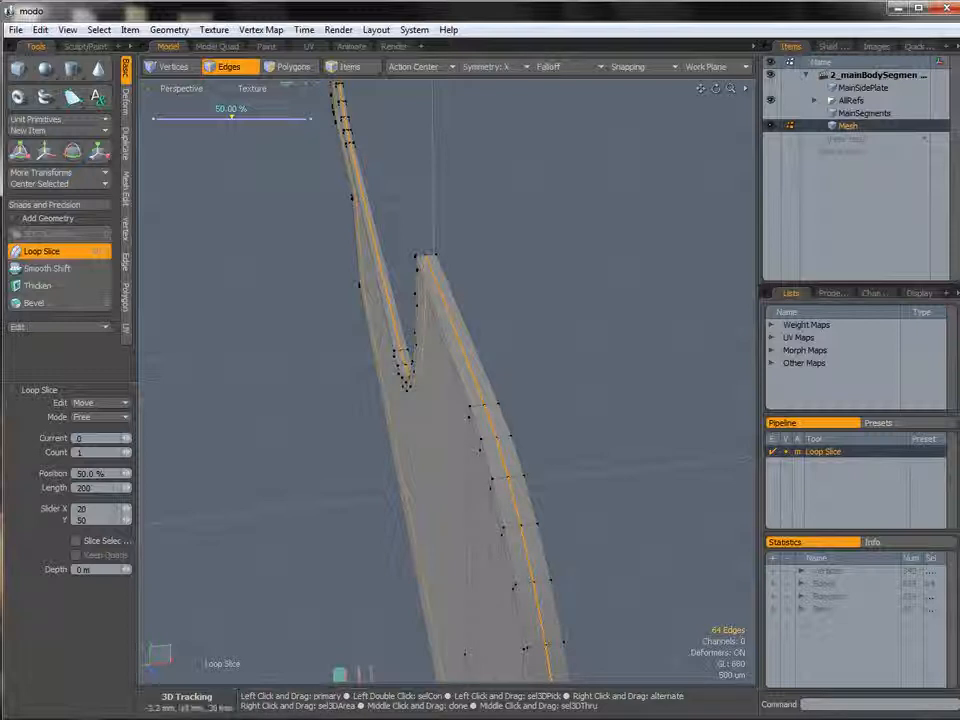
key(space)
key(space)
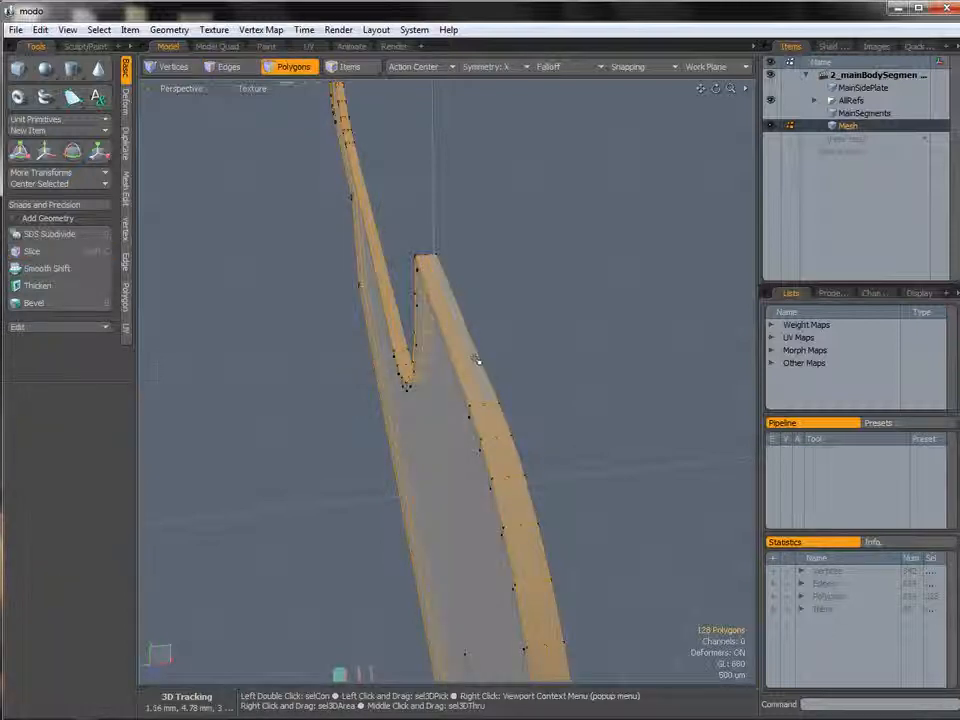
Select the polygon loop running along the plate's outer rim and delete it.
click(479, 361)
shift+click(500, 428)
alt+drag(511, 424, 436, 380)
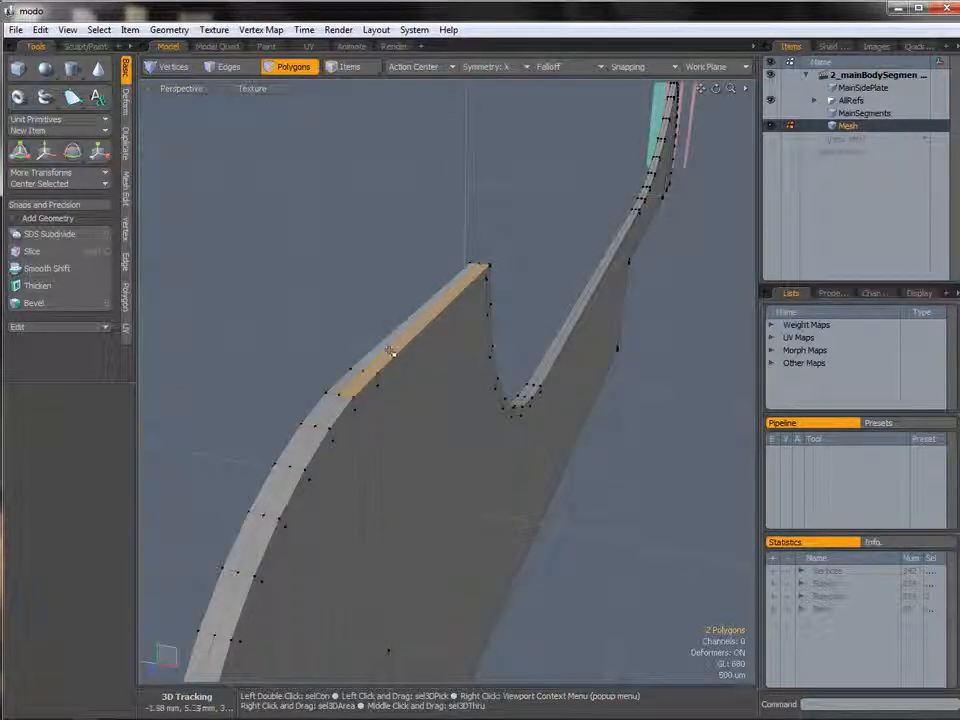
double_click(358, 403)
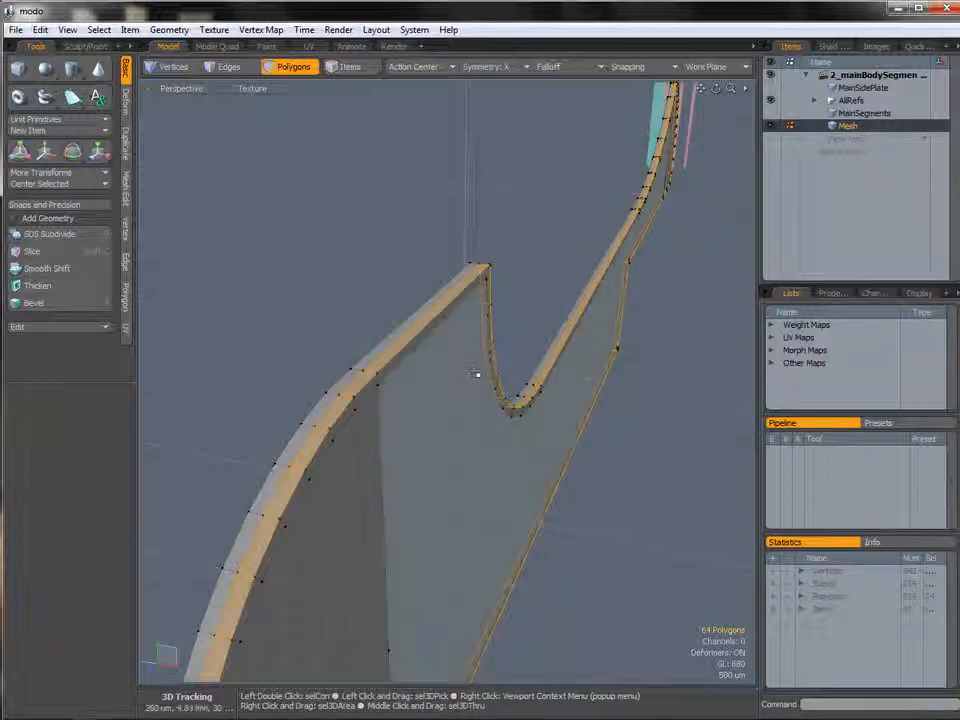
key(Delete)
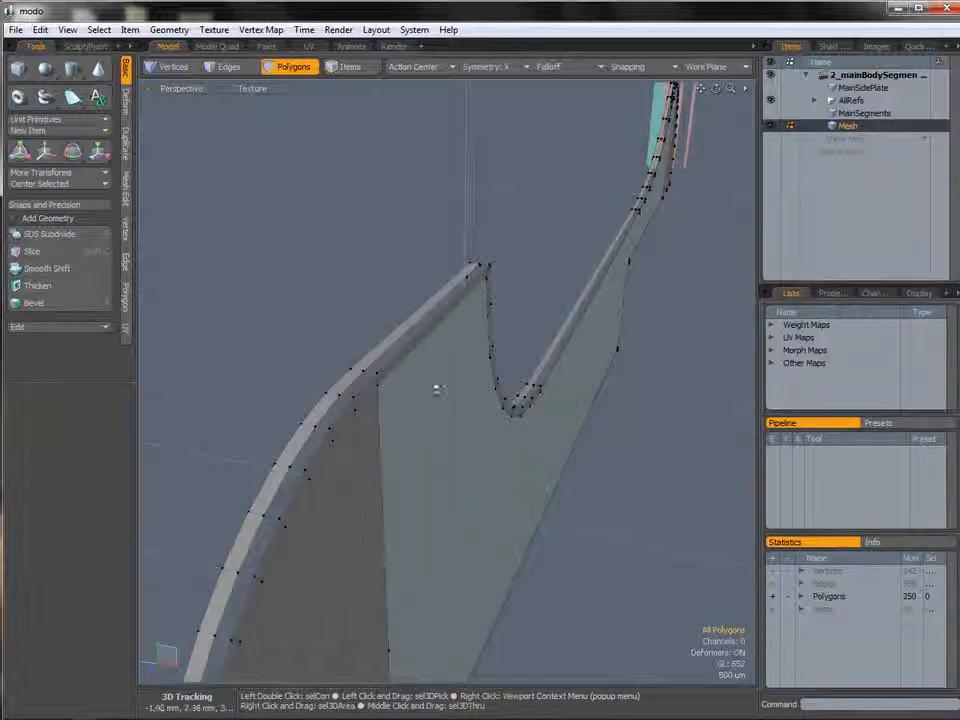
Select the plate's inner face polygons and delete them.
double_click(436, 390)
alt+drag(436, 390, 470, 265)
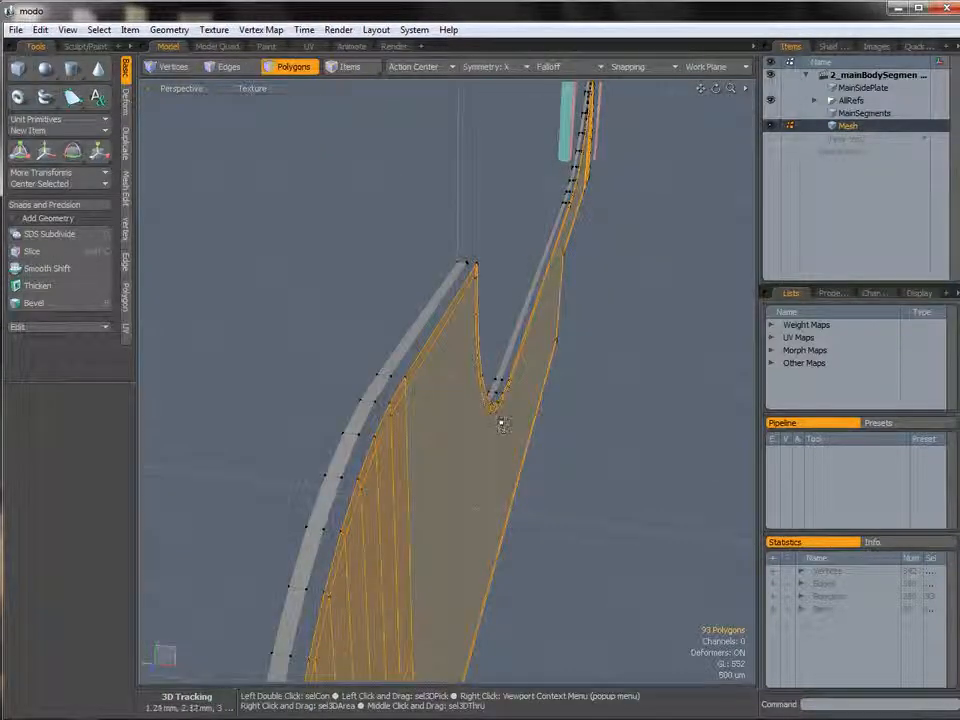
key(Delete)
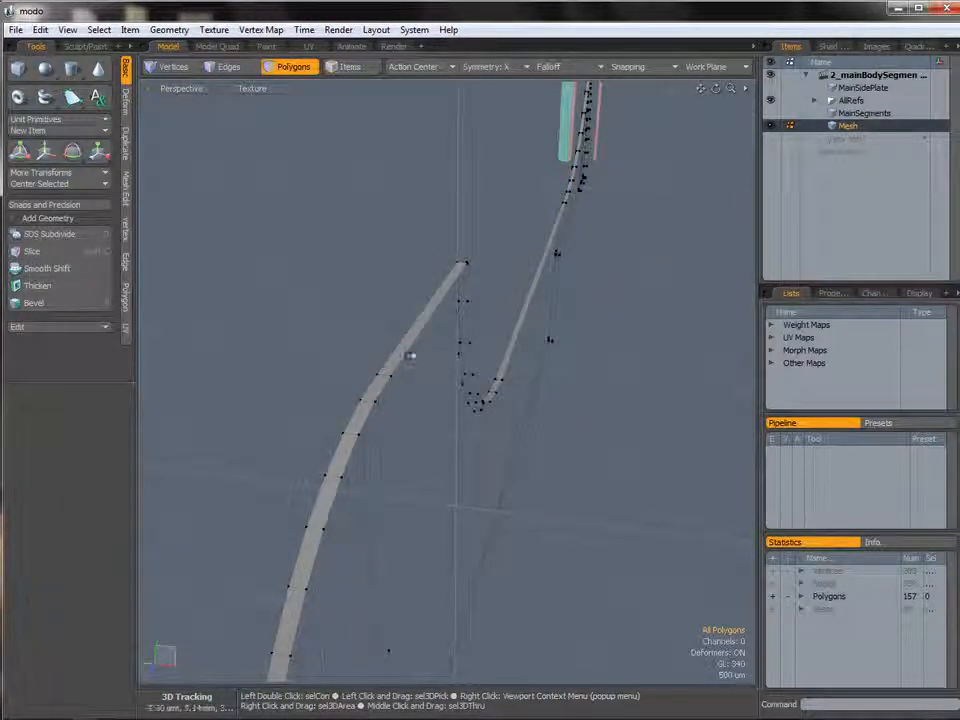
Select the remaining border edge loop and set its vertices' X position to 0 m.
key(2)
double_click(411, 354)
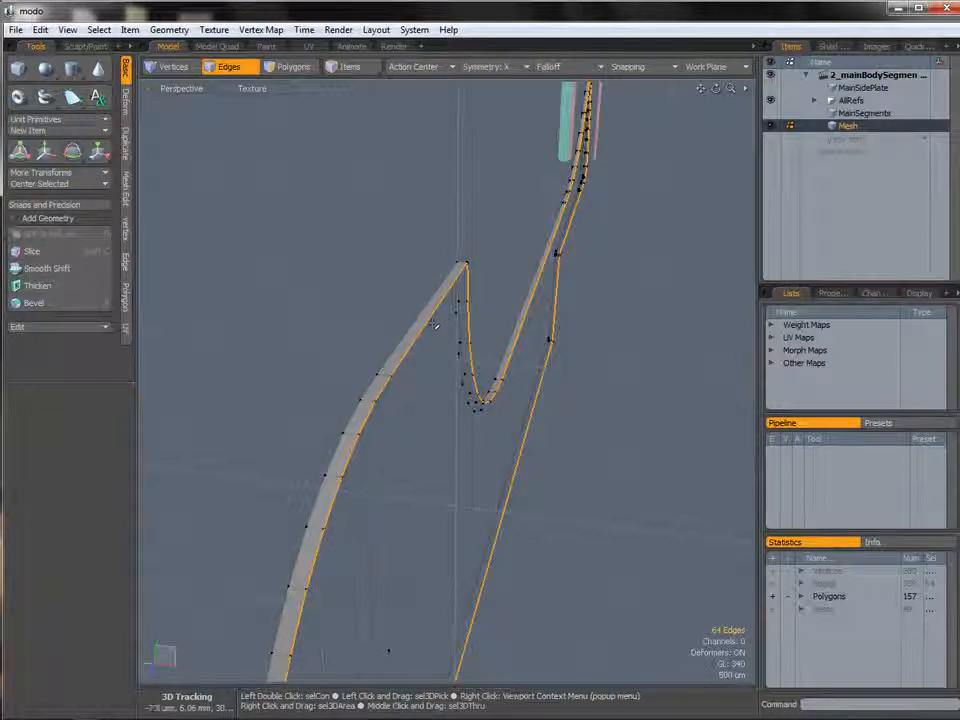
click(125, 228)
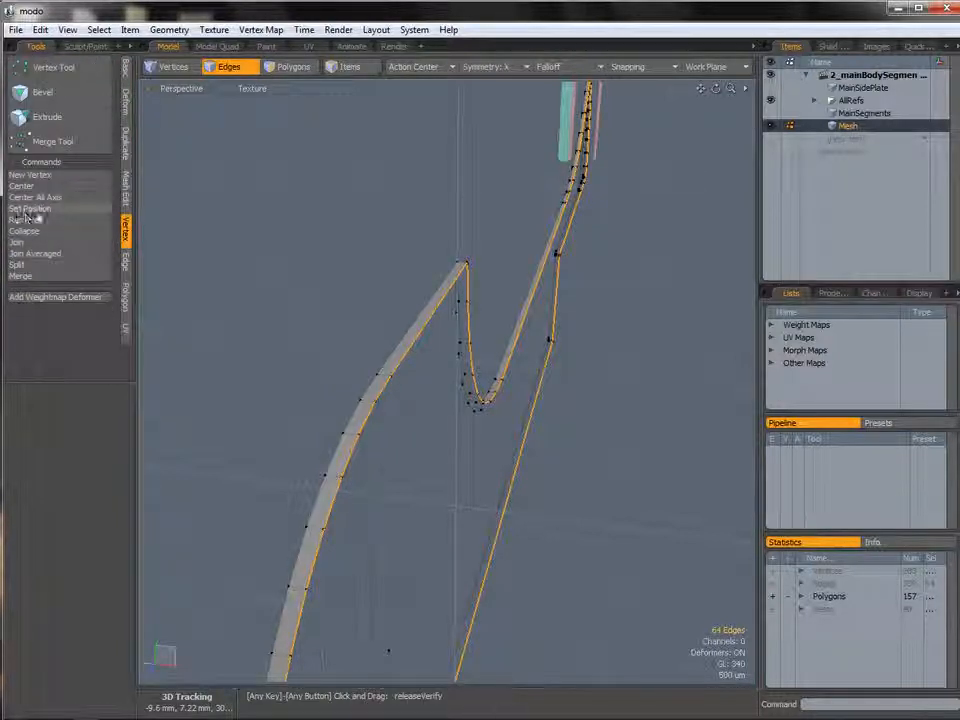
click(126, 72)
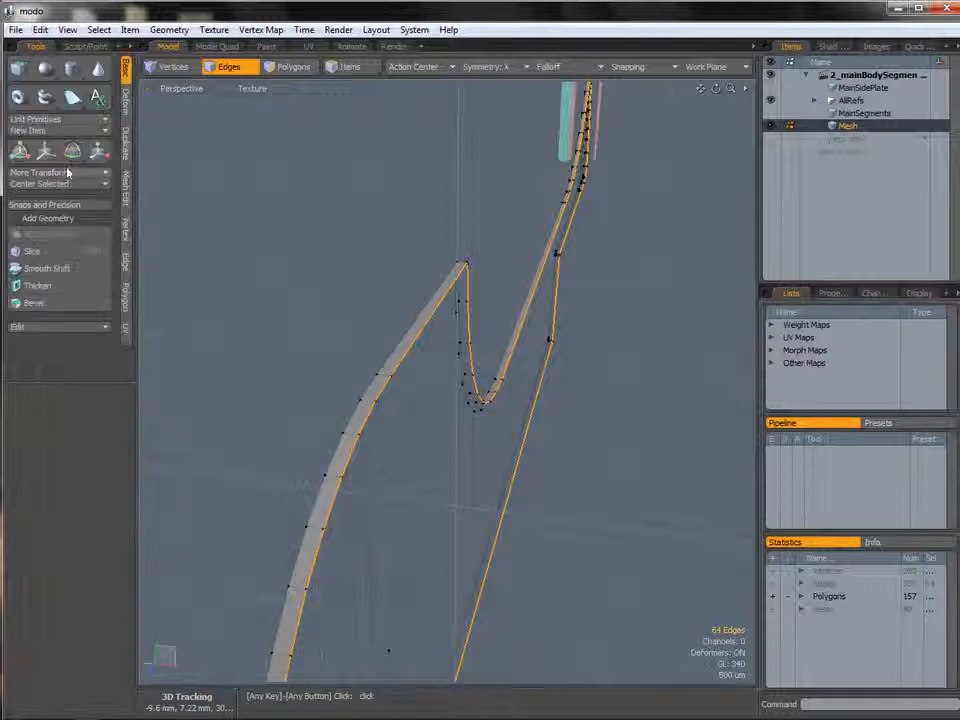
click(61, 187)
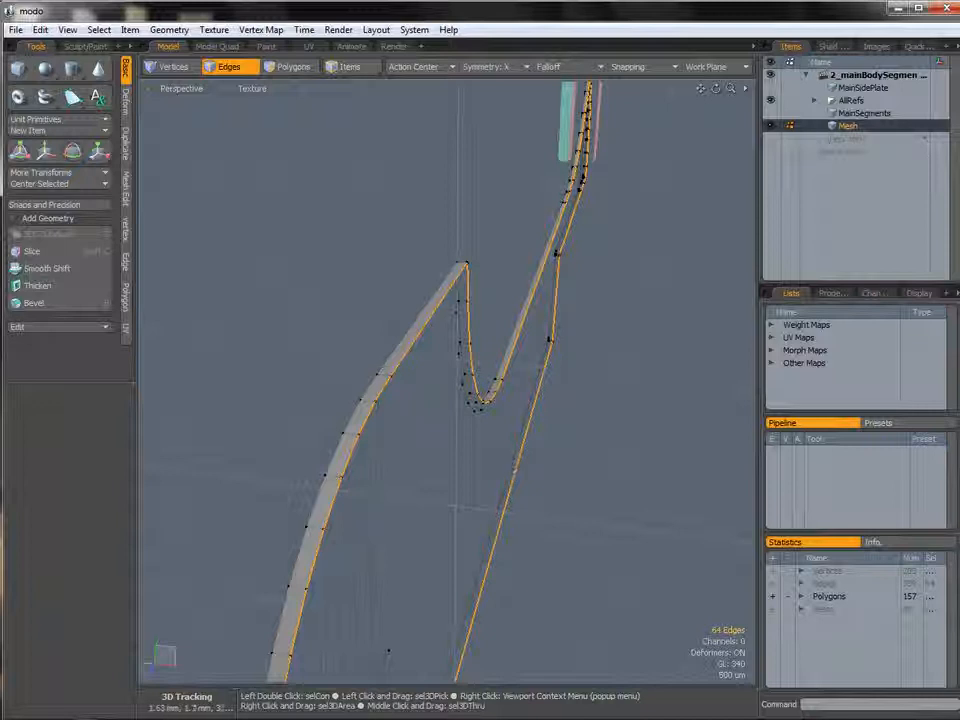
click(124, 229)
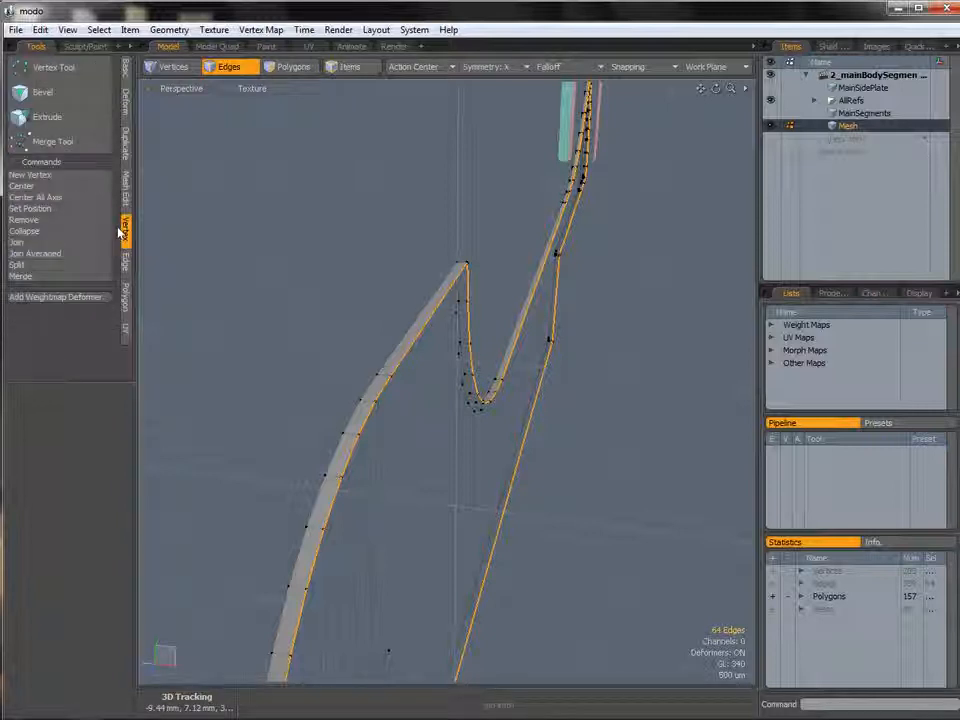
click(28, 208)
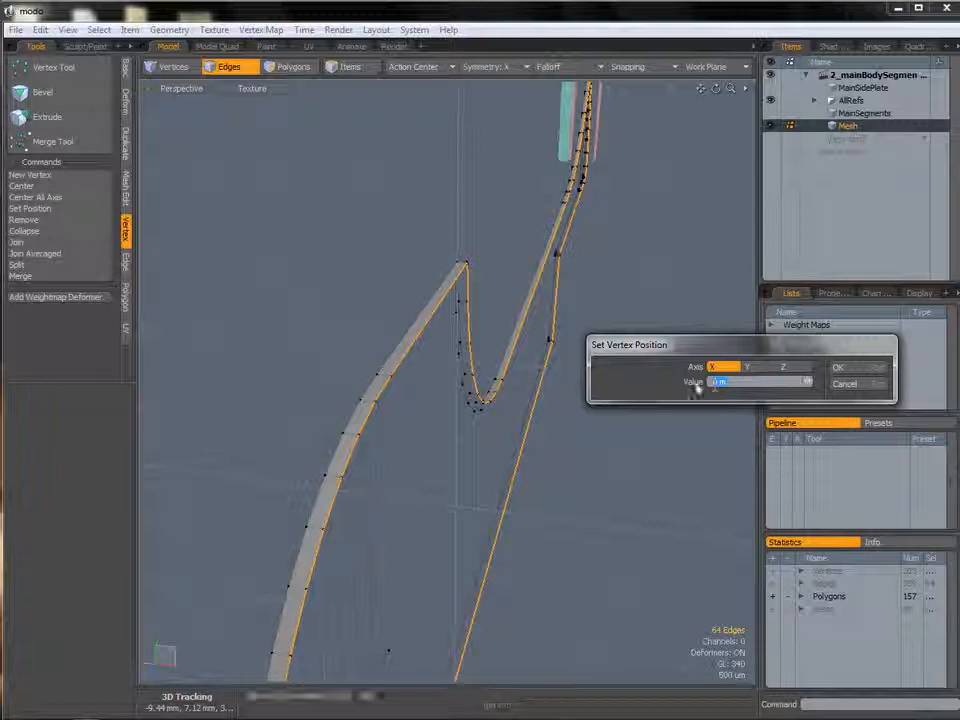
click(855, 372)
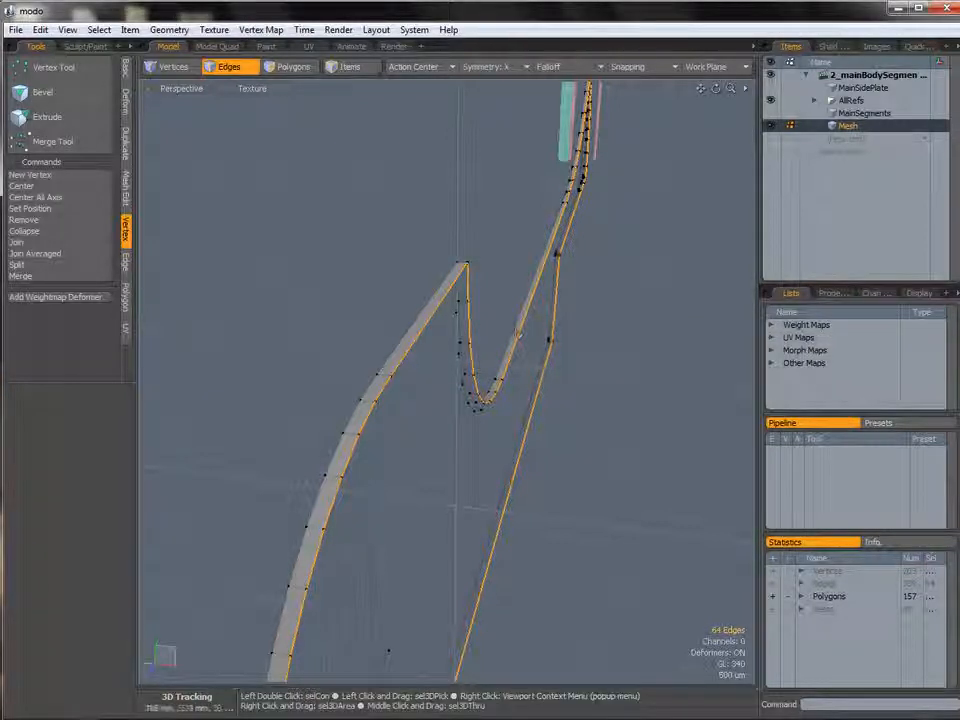
Select all of the plate's polygons and mirror them across the X axis with the Mirror tool.
alt+drag(686, 410, 503, 363)
key(space)
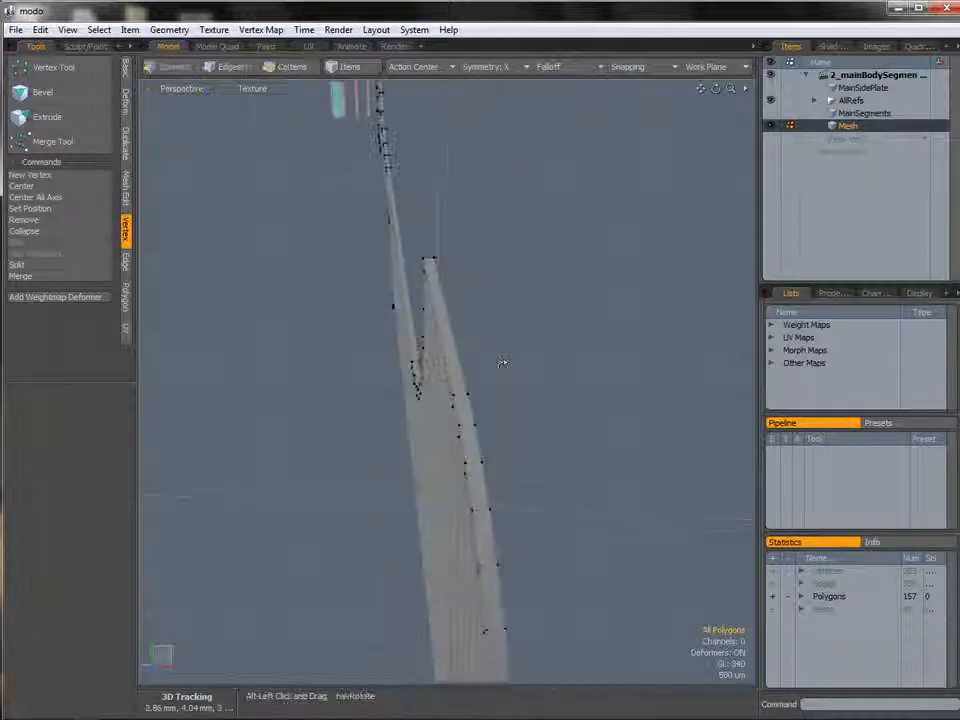
double_click(447, 451)
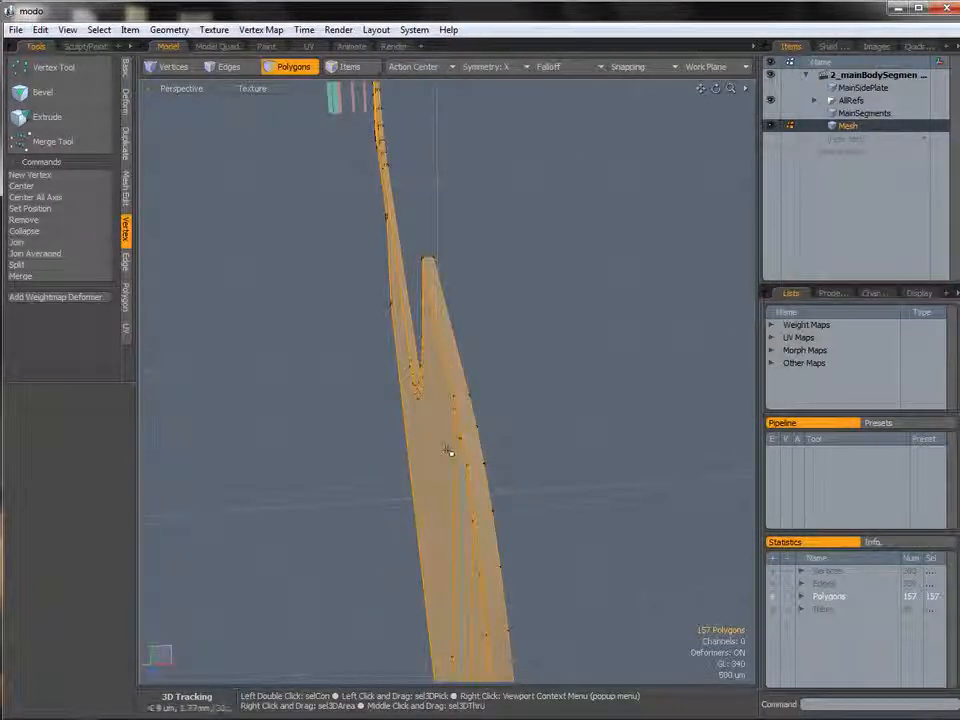
click(127, 148)
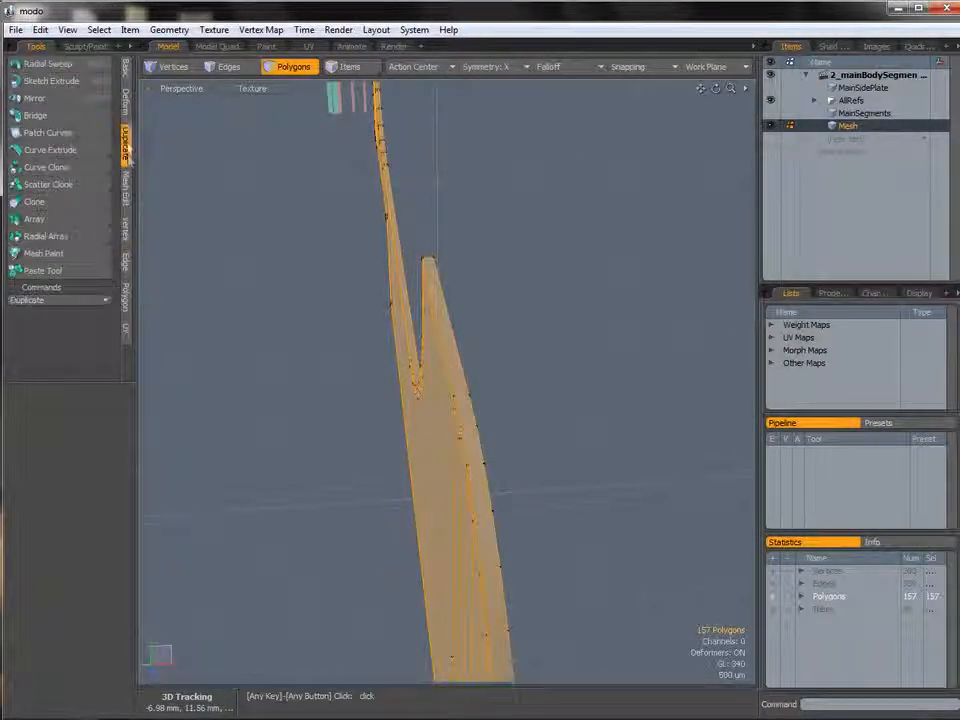
click(35, 98)
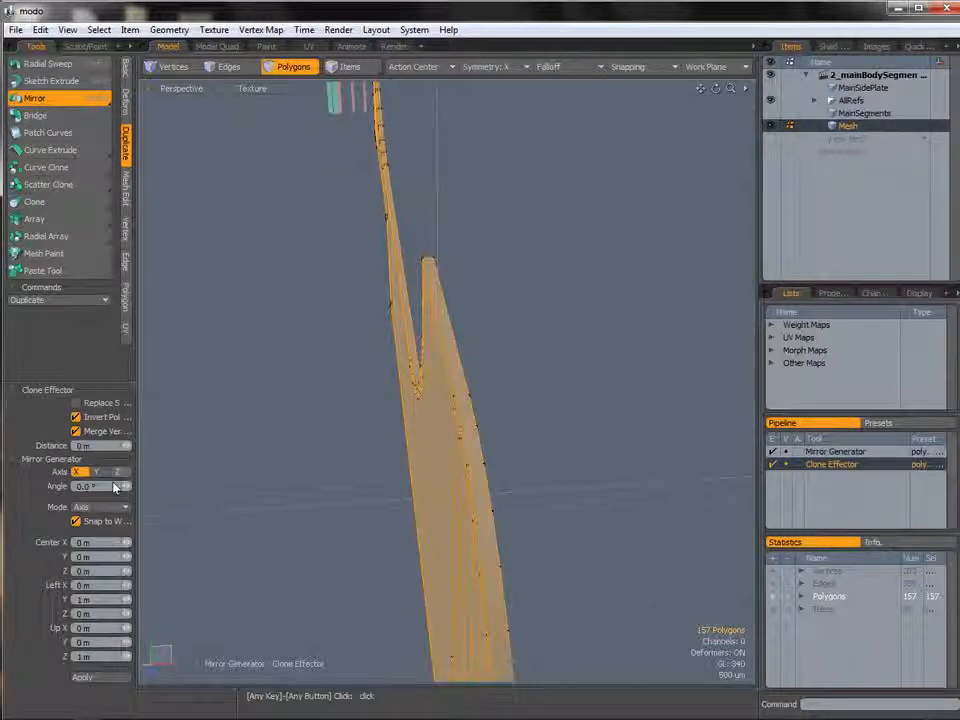
click(102, 679)
key(q)
Select the center seam edge loop of the mirrored plate and remove it.
click(275, 511)
alt+drag(430, 342, 490, 393)
double_click(435, 424)
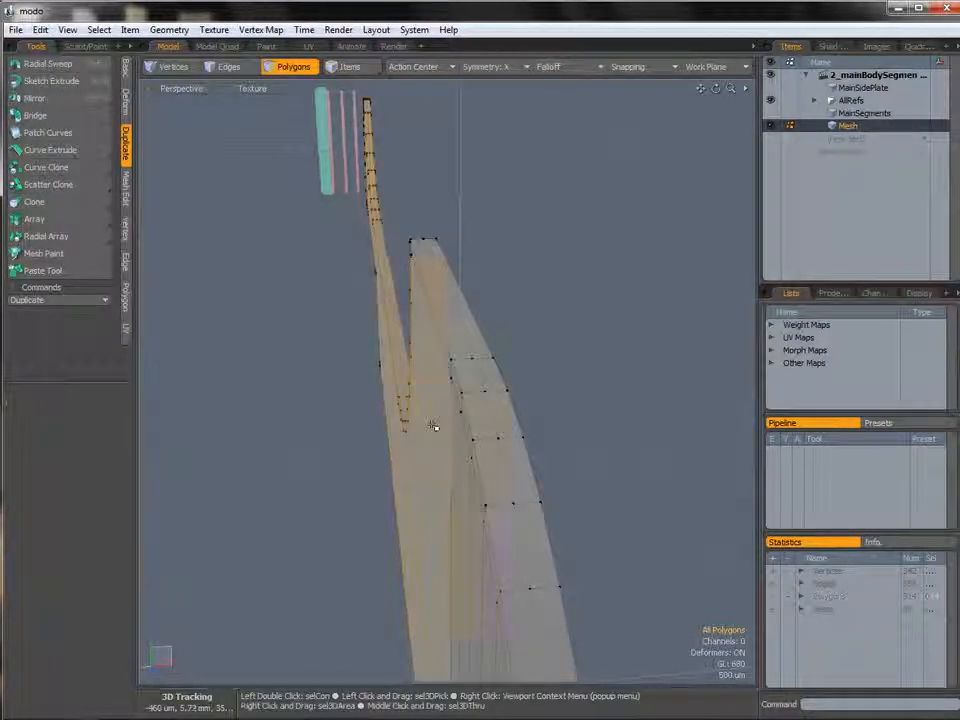
mouse_move(481, 383)
alt+mouse_down()
mouse_move(447, 344)
mouse_move(477, 401)
alt+mouse_up()
key(alt+2)
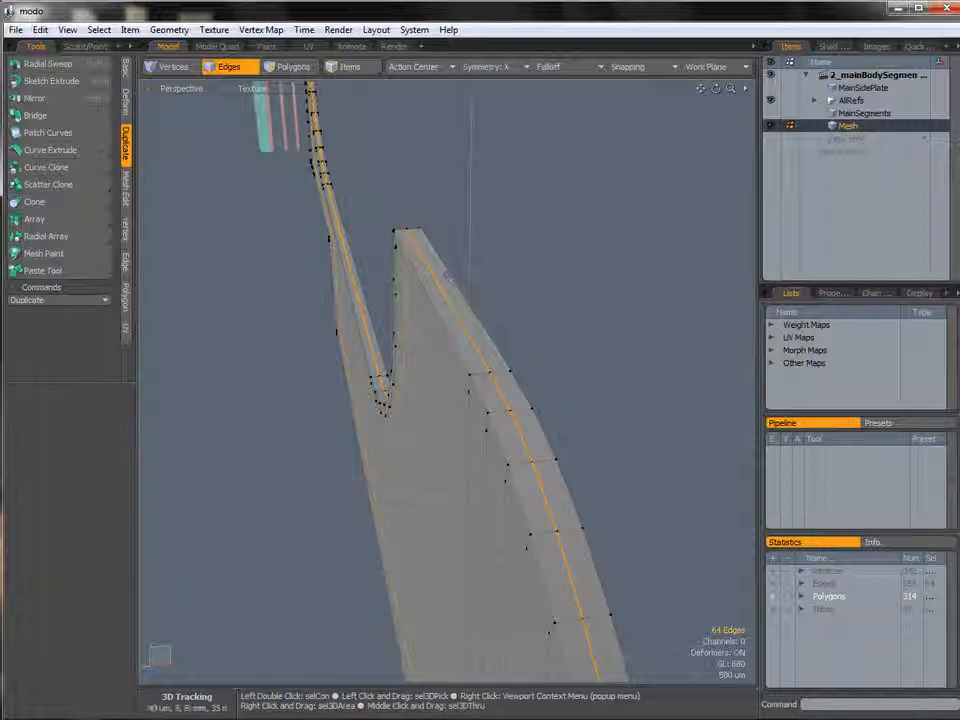
key(BackSpace)
Cut new edges across the plate with Edge Slice near the curved notch.
alt+drag(542, 349, 576, 331)
key(alt+c)
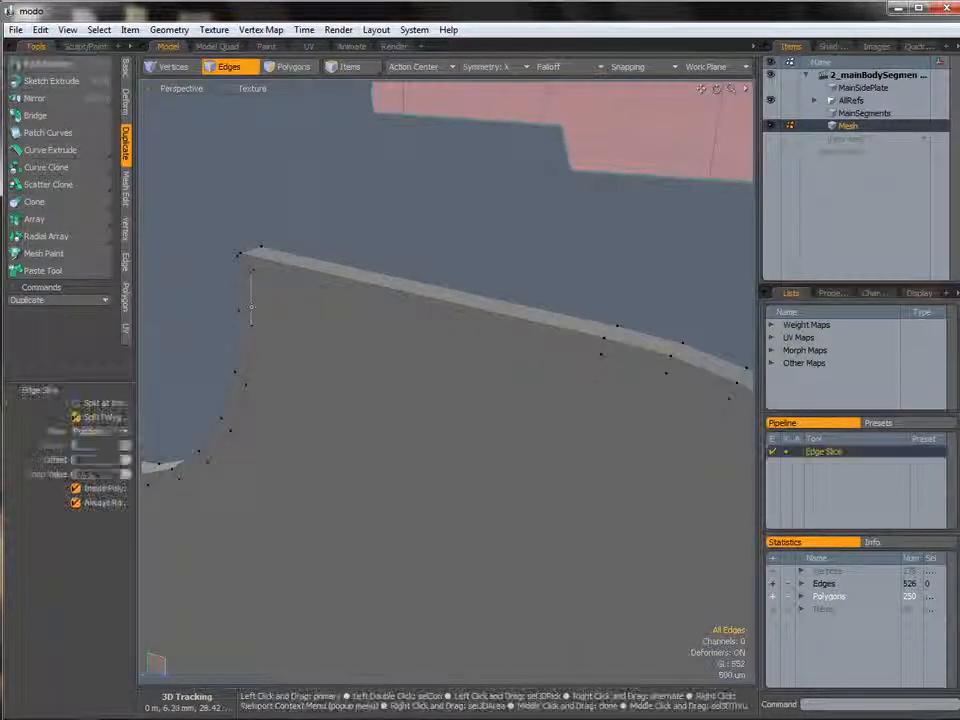
click(602, 351)
alt+drag(600, 352, 215, 348)
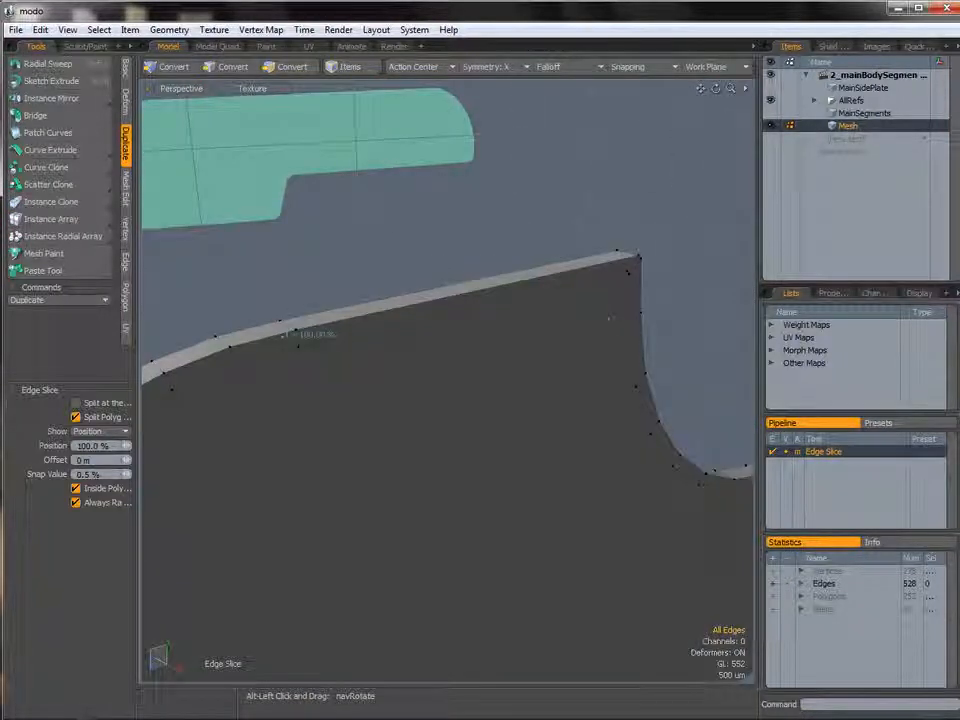
alt+drag(378, 360, 374, 224)
key(space)
key(alt+c)
ctrl+alt+drag(374, 224, 430, 335)
shift+click(338, 331)
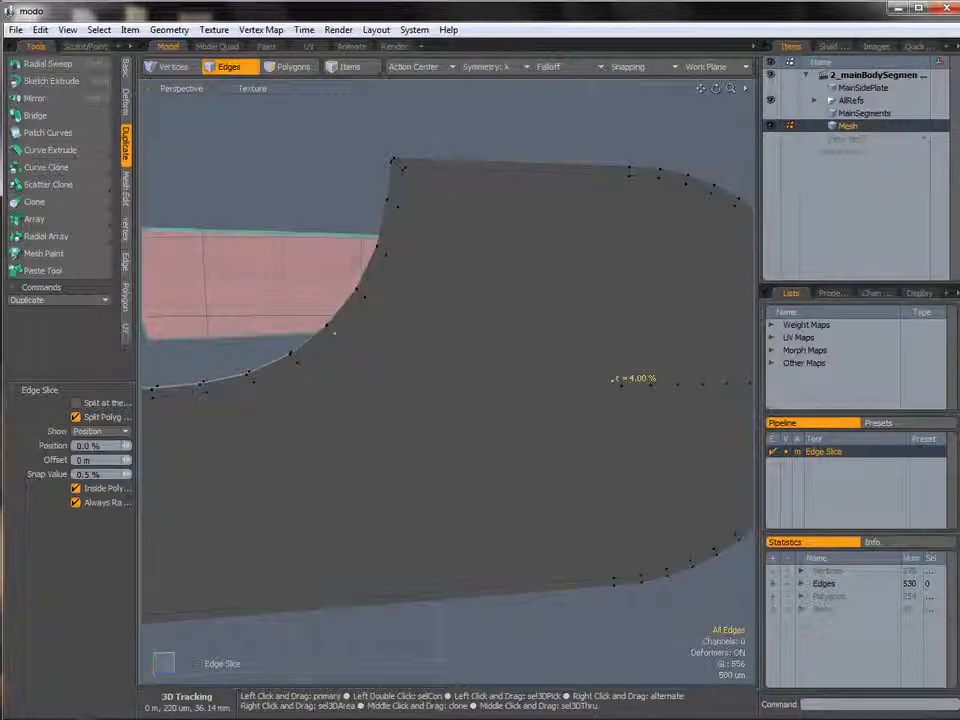
Add another Edge Slice cut from the plate's lower rim toward the notch curve.
alt+shift+drag(500, 443, 512, 402)
shift+click(375, 333)
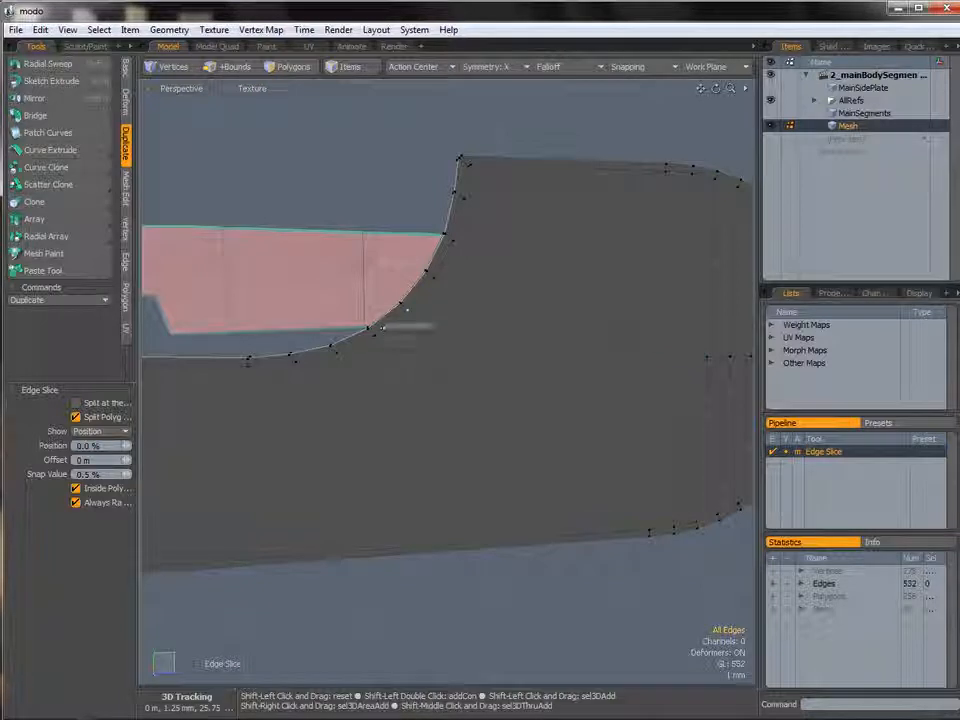
click(650, 531)
alt+shift+drag(540, 440, 610, 446)
alt+drag(610, 446, 560, 436)
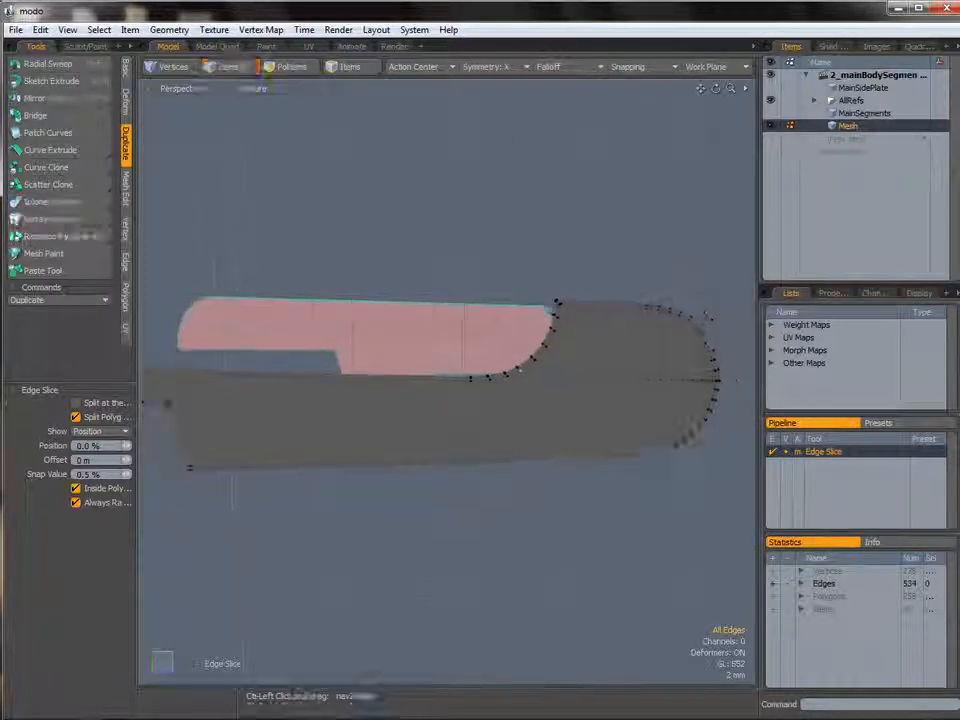
Add a Loop Slice at 69% through the plate's long bottom edges.
alt+drag(482, 491, 470, 455)
scroll(508, 467, up, 3)
key(space)
key(alt+c)
click(470, 455)
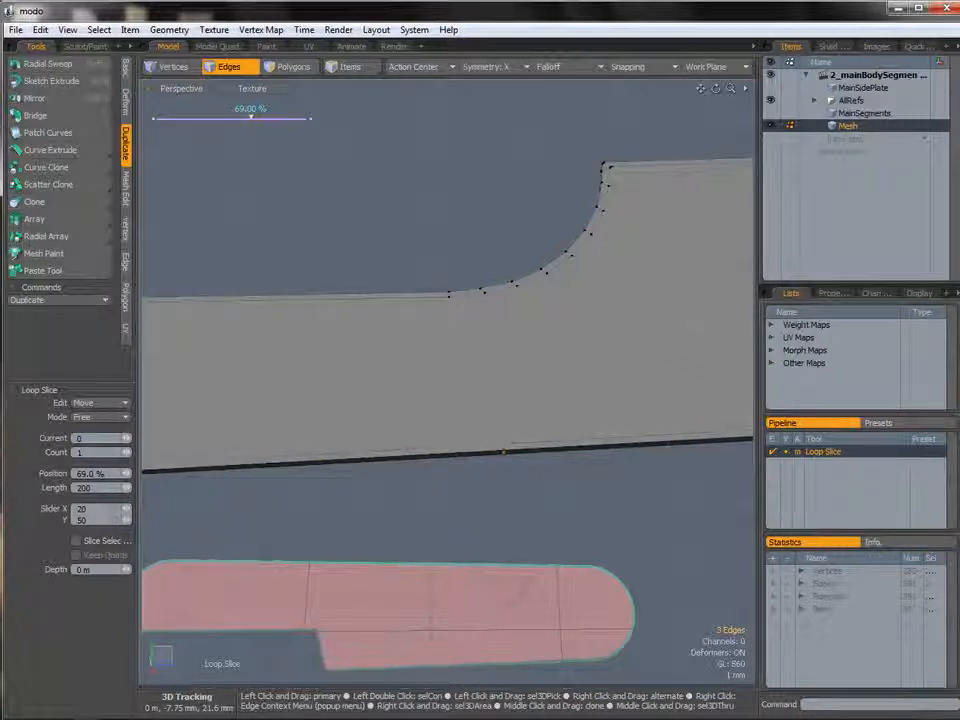
key(space)
Slice an edge from the bottom rim up to the start of the notch curve with Edge Slice.
click(544, 435)
alt+drag(544, 435, 520, 435)
key(c)
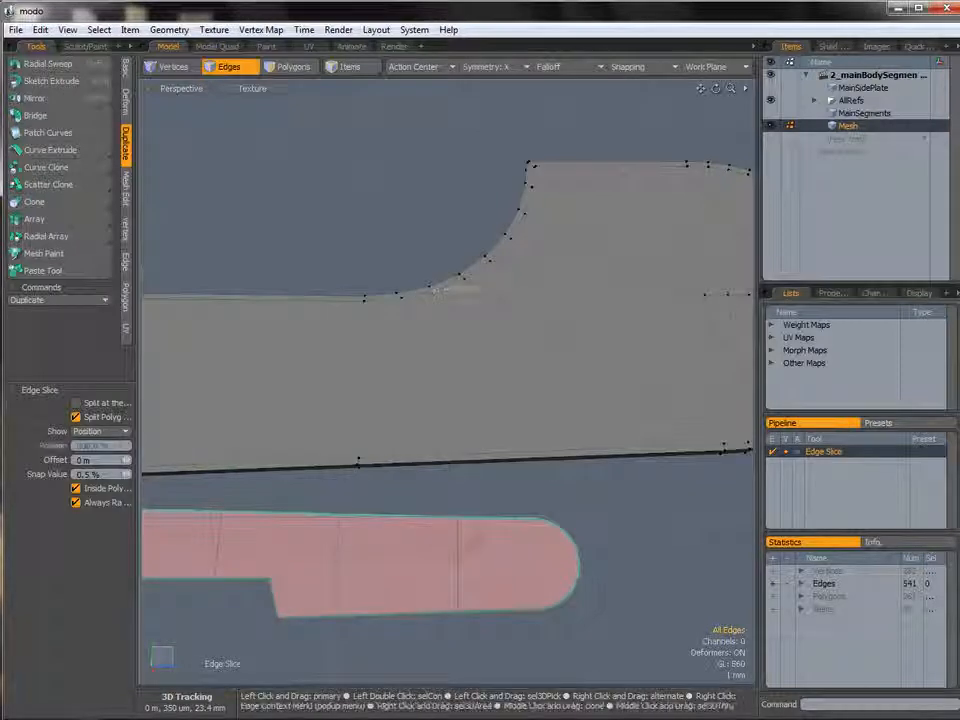
shift+click(373, 298)
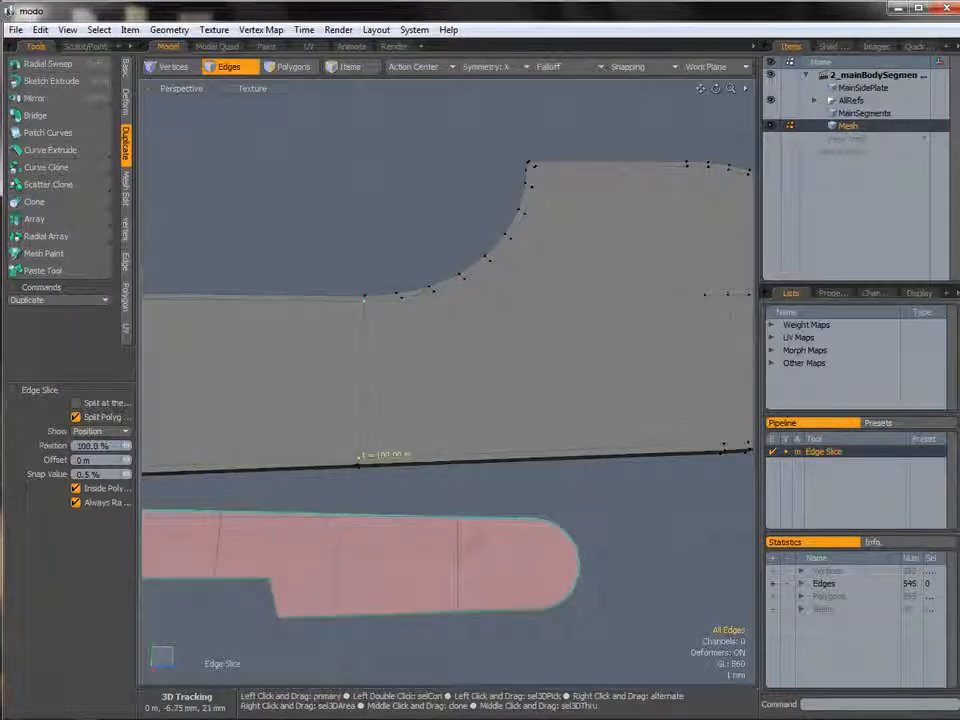
key(space)
Cut the plate vertically with Polygon Slice in the Right view, then return to perspective.
alt+drag(407, 474, 700, 426)
alt+drag(456, 410, 522, 350)
ctrl+alt+drag(522, 350, 550, 350)
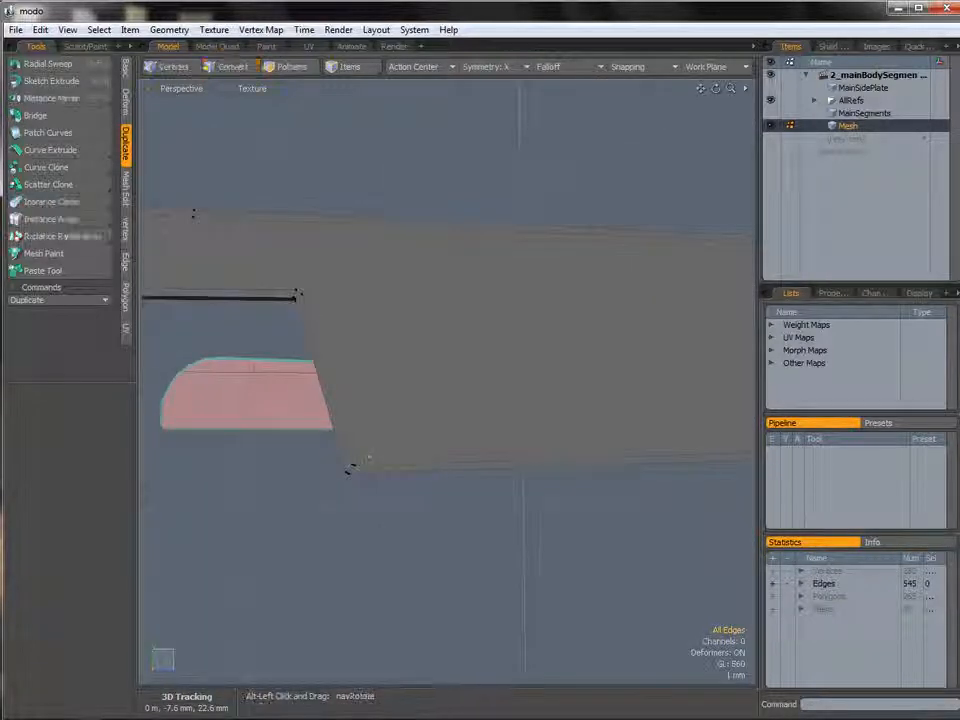
alt+drag(369, 458, 420, 425)
alt+shift+drag(563, 400, 430, 397)
key(ctrl+space)
click(473, 393)
key(shift+c)
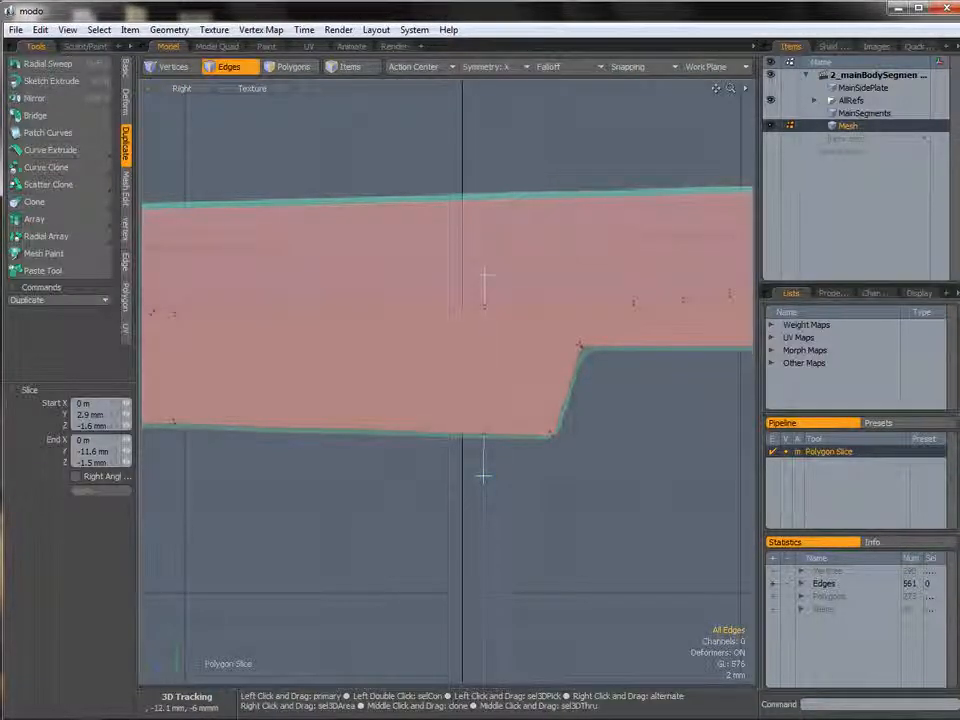
key(q)
key(ctrl+space)
click(549, 365)
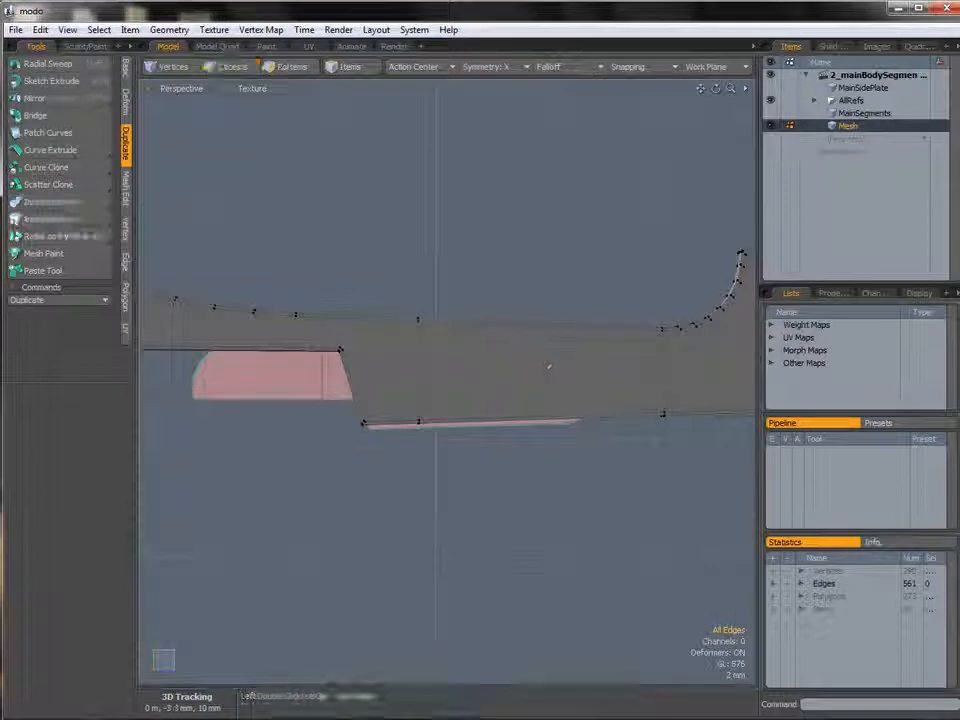
Add Edge Slice cuts at the plate's stepped corner to connect the new vertices.
alt+drag(549, 365, 490, 345)
ctrl+alt+drag(410, 415, 490, 419)
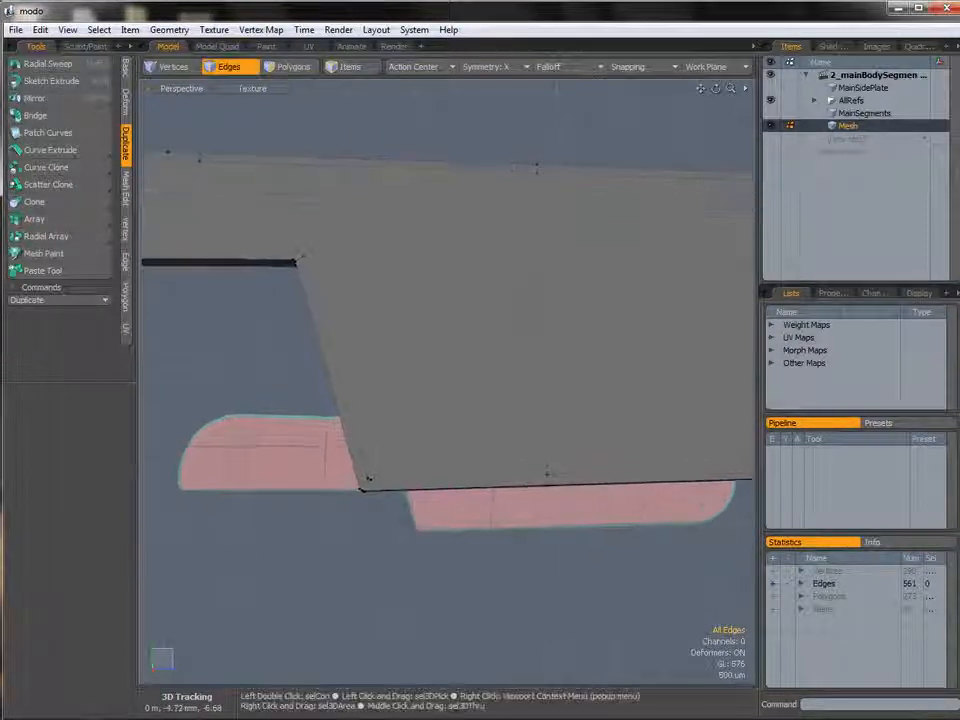
key(c)
click(298, 254)
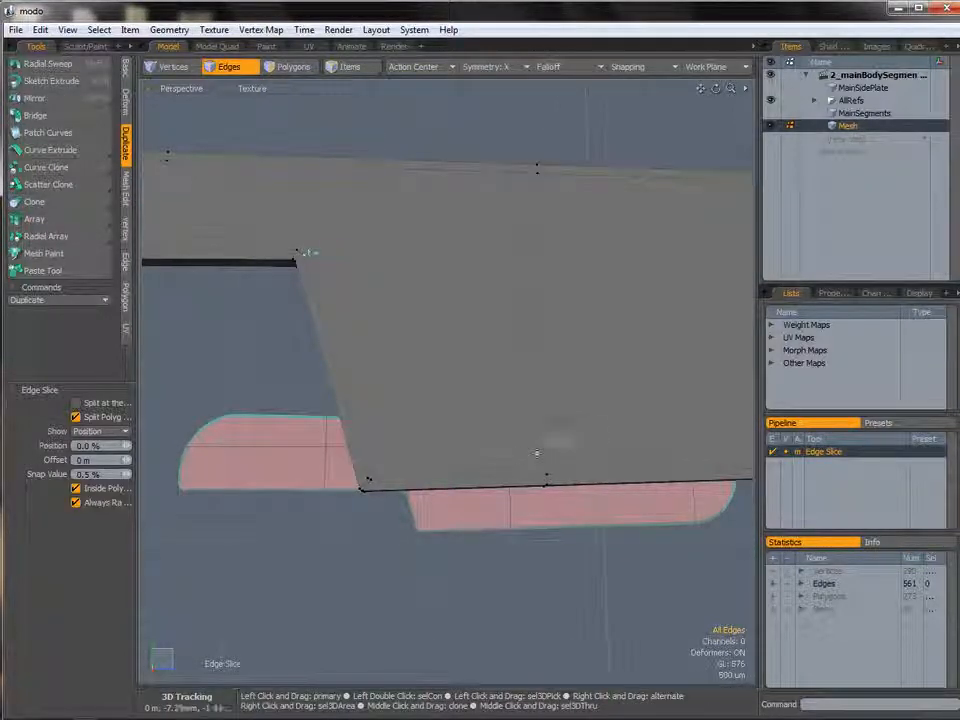
ctrl+alt+drag(547, 472, 422, 375)
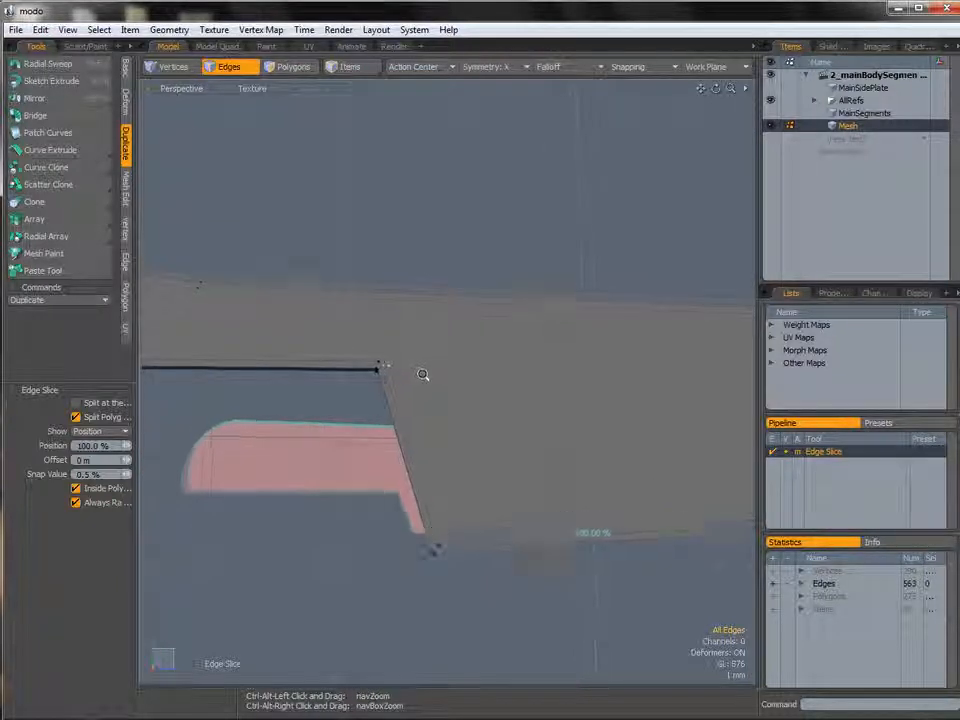
key(space)
alt+drag(356, 501, 538, 371)
key(c)
click(373, 374)
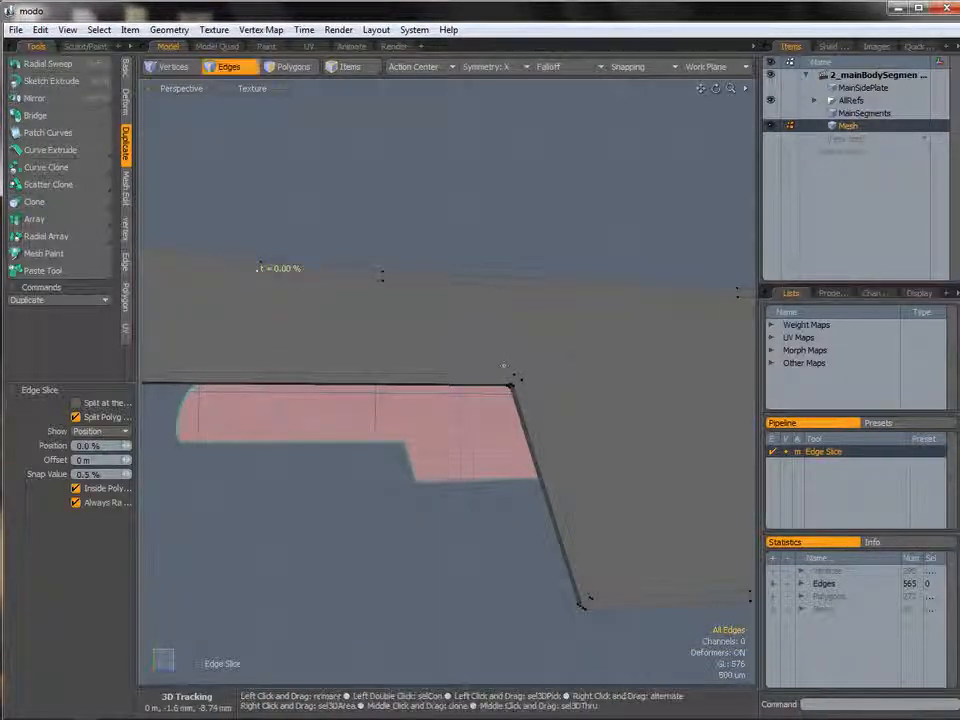
Slice edges from the long straight edge up to vertices on the plate's curved top.
key(space)
ctrl+alt+drag(448, 448, 396, 446)
alt+shift+drag(437, 377, 502, 385)
alt+drag(502, 385, 553, 386)
alt+drag(553, 386, 558, 387)
click(446, 421)
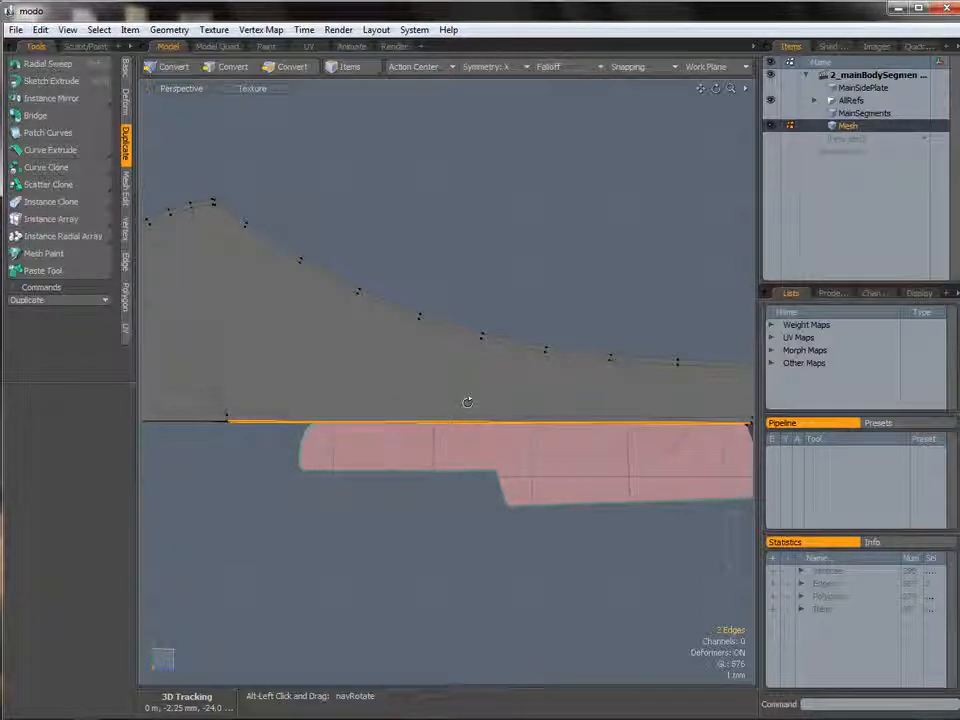
alt+drag(469, 401, 483, 407)
key(alt+c)
click(562, 409)
drag(562, 409, 515, 361)
key(space)
click(486, 484)
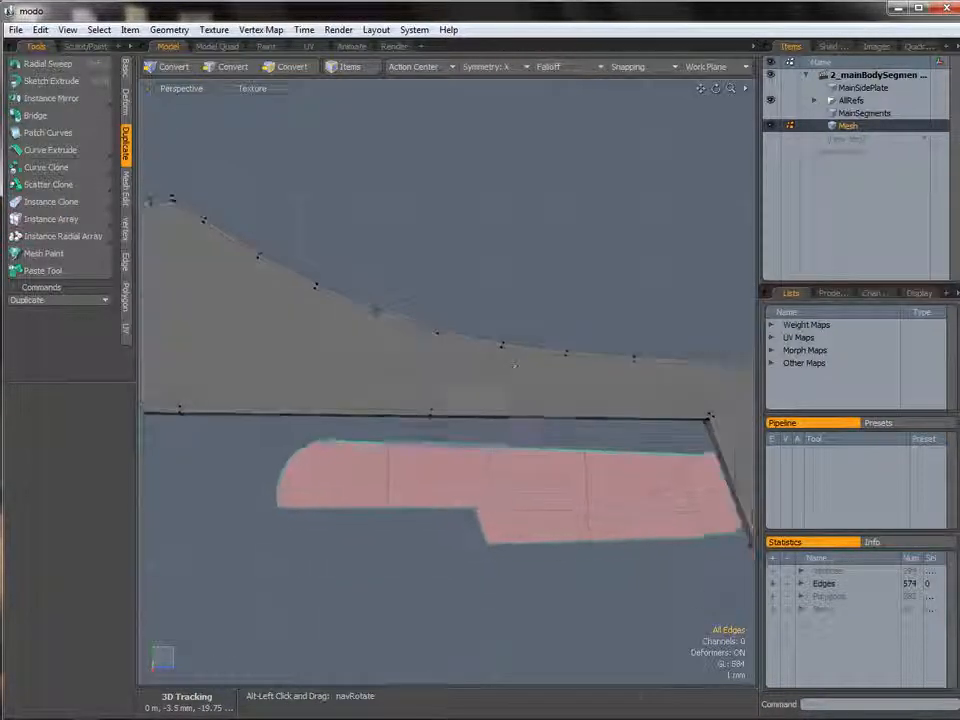
key(c)
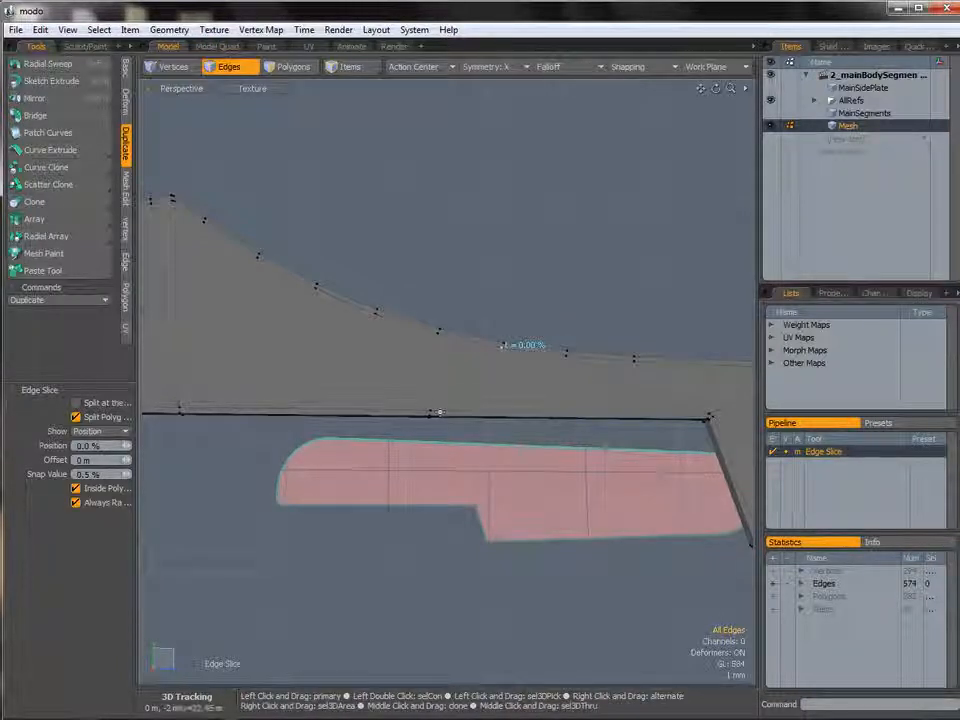
shift+click(378, 312)
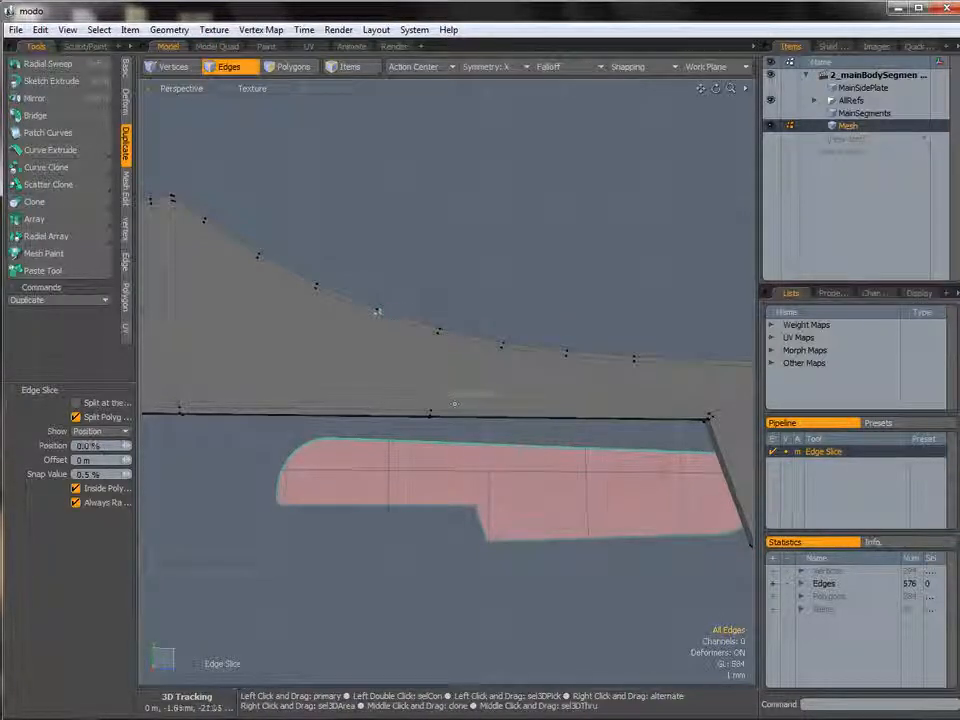
Add more Edge Slice cuts between the curved top's vertices and the straight edge below.
alt+shift+drag(357, 325, 429, 349)
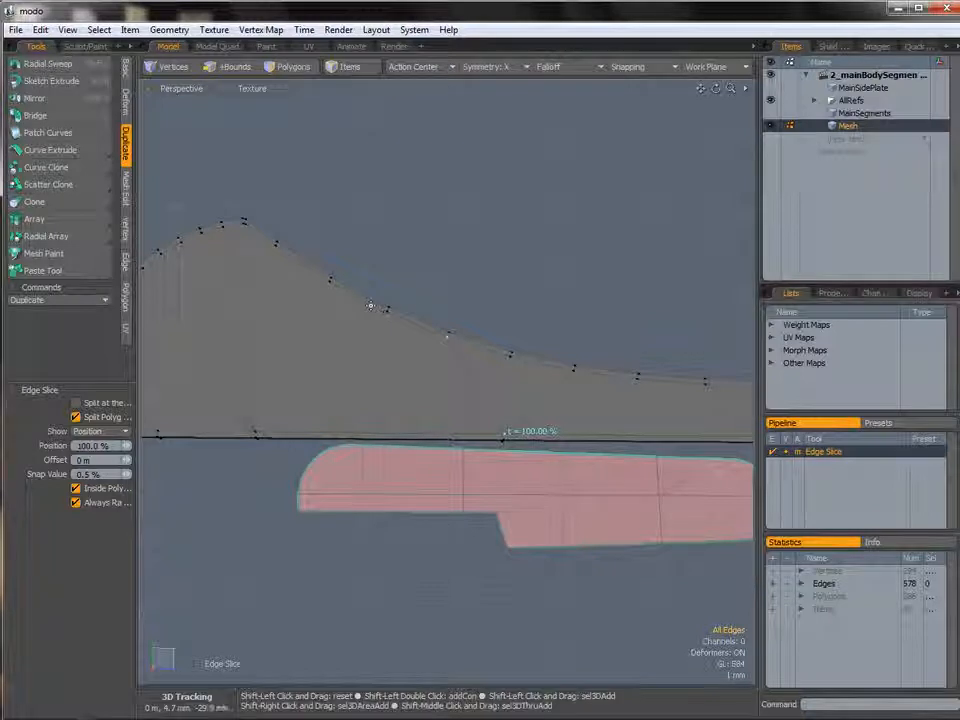
shift+drag(376, 302, 390, 309)
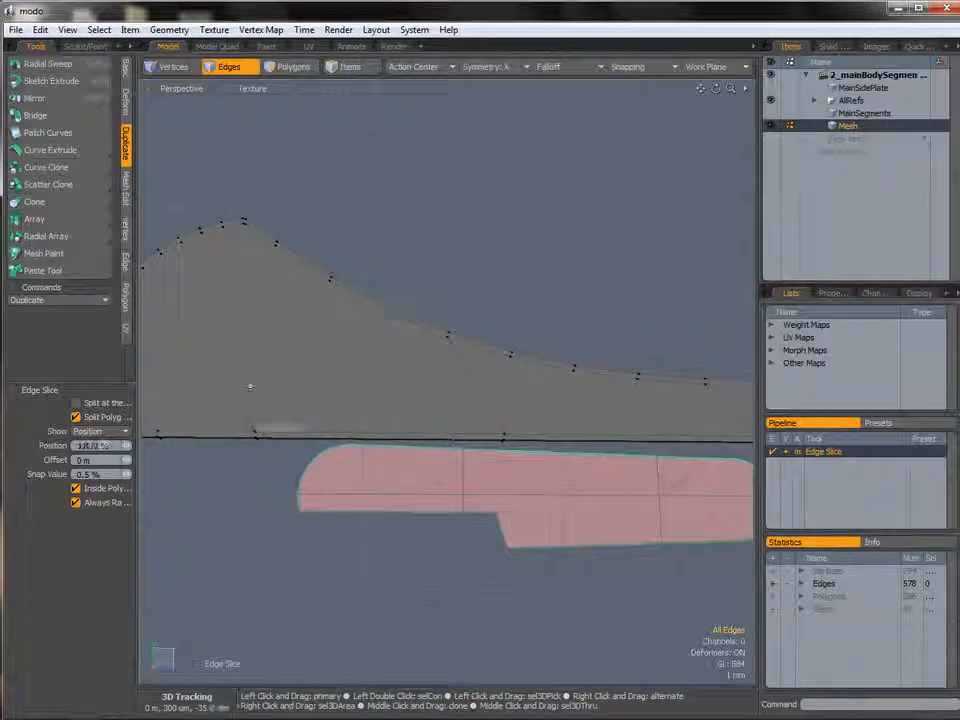
click(256, 432)
alt+shift+drag(250, 386, 304, 411)
alt+drag(304, 411, 300, 315)
ctrl+alt+drag(300, 315, 331, 270)
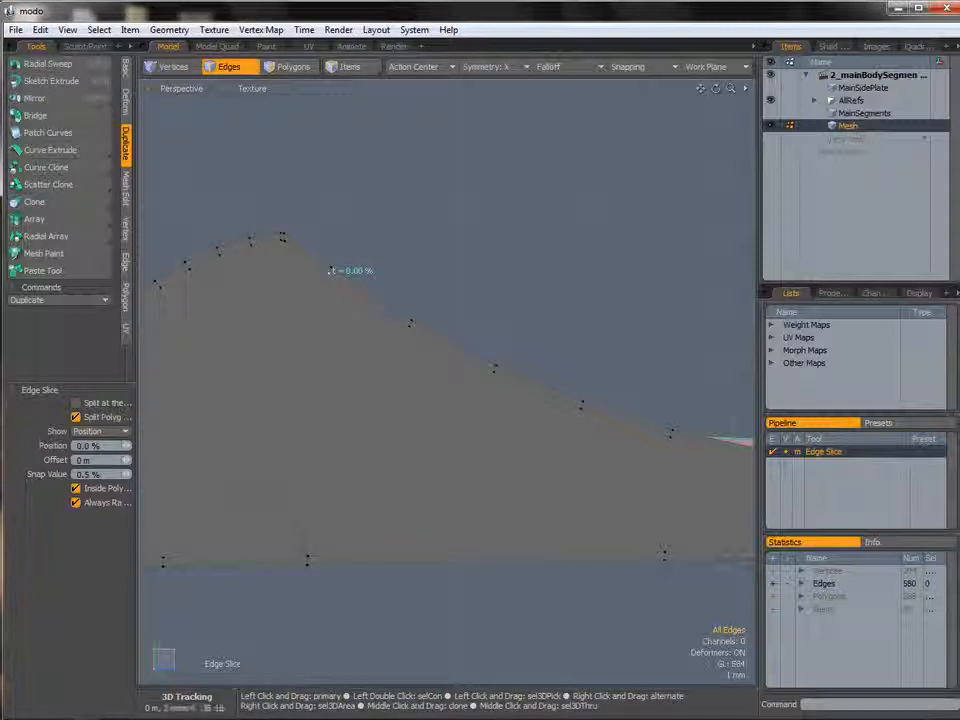
ctrl+alt+drag(323, 294, 264, 262)
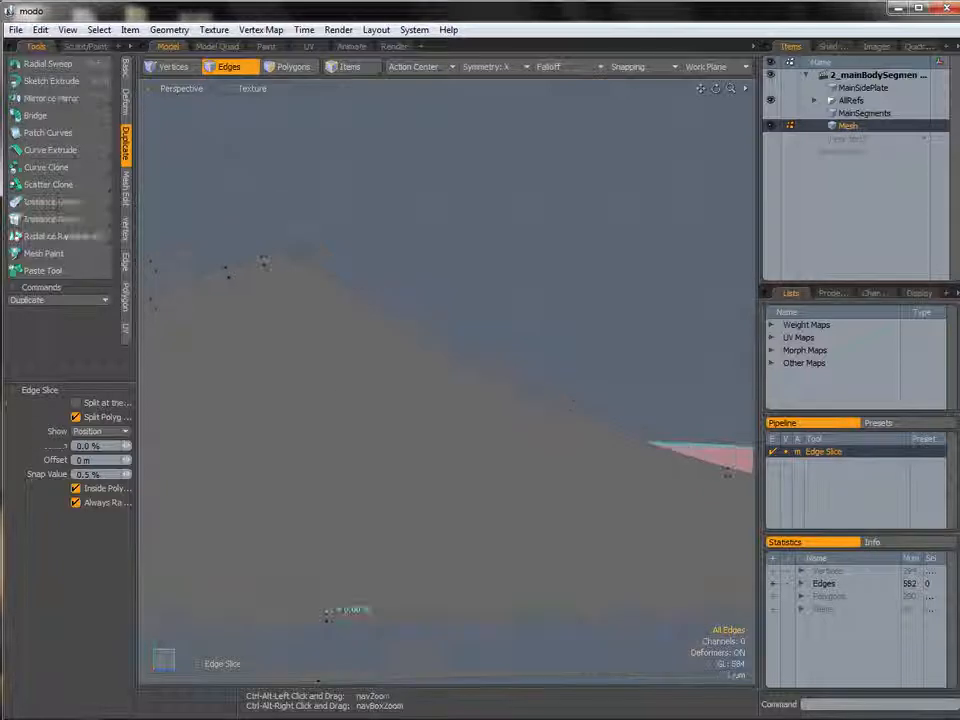
alt+drag(347, 321, 409, 325)
click(412, 299)
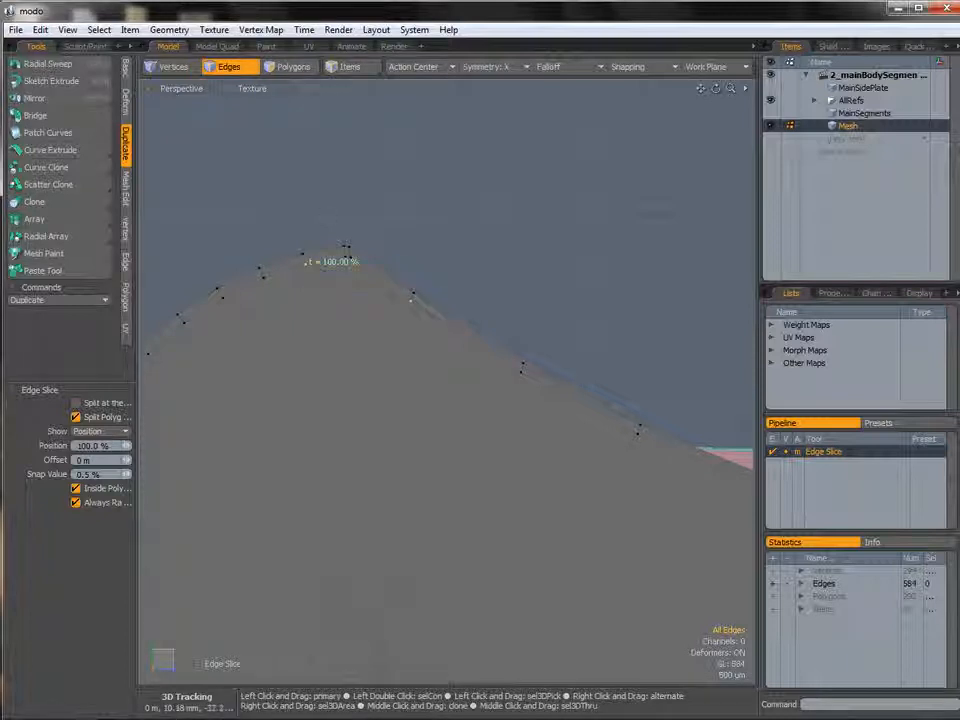
key(space)
key(space)
click(358, 273)
click(392, 360)
ctrl+alt+drag(530, 326, 476, 316)
click(499, 325)
Select the plate's outer edge loop and bevel it with Edge Bevel by 86 um.
key(2)
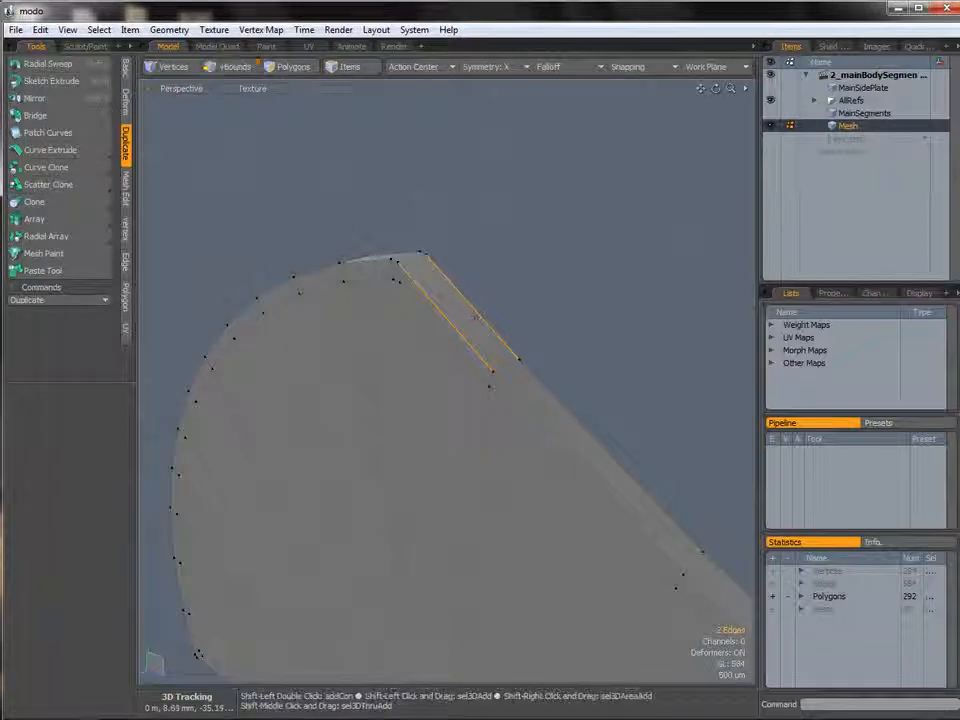
key(l)
key(b)
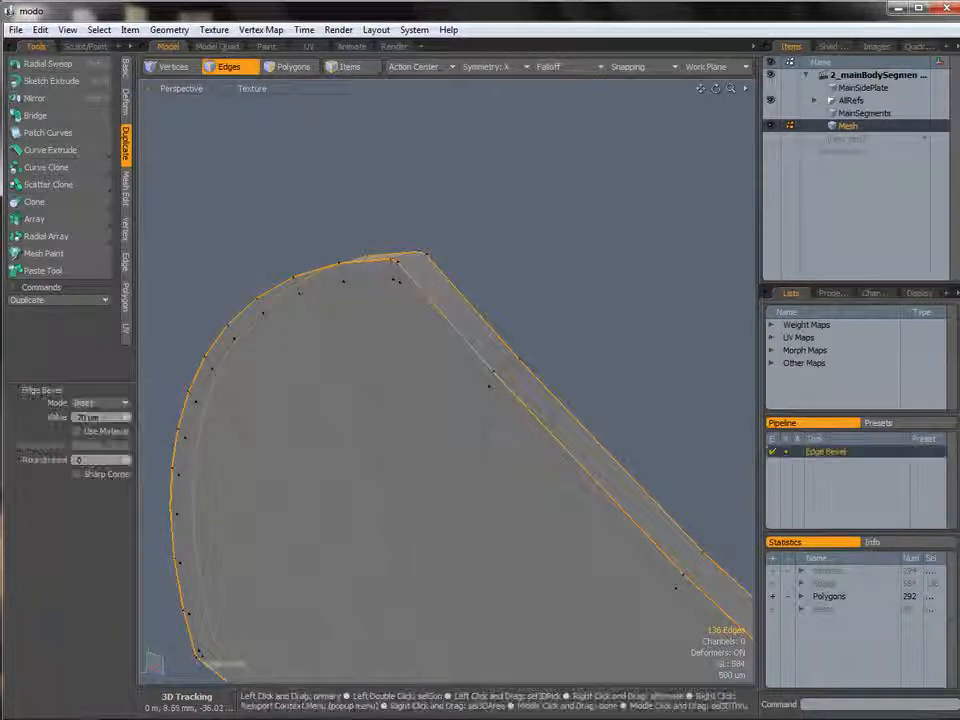
drag(476, 316, 532, 316)
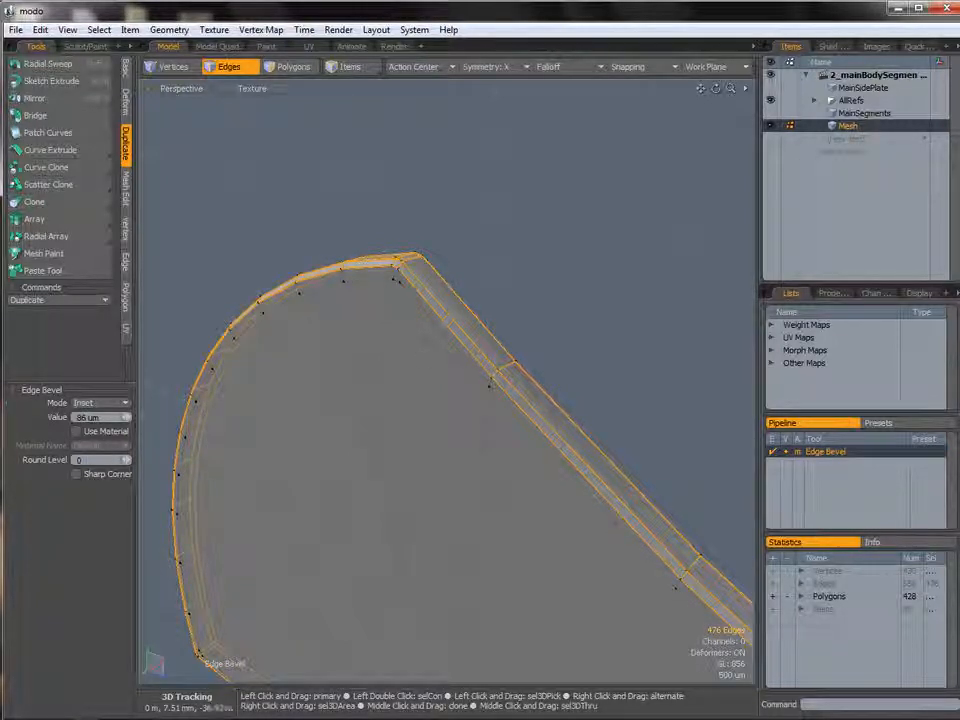
key(space)
Select all of the side plate's polygons in the back view and start the Transform tool.
click(536, 360)
ctrl+alt+drag(536, 360, 410, 364)
alt+shift+drag(680, 480, 402, 362)
alt+shift+drag(700, 458, 420, 366)
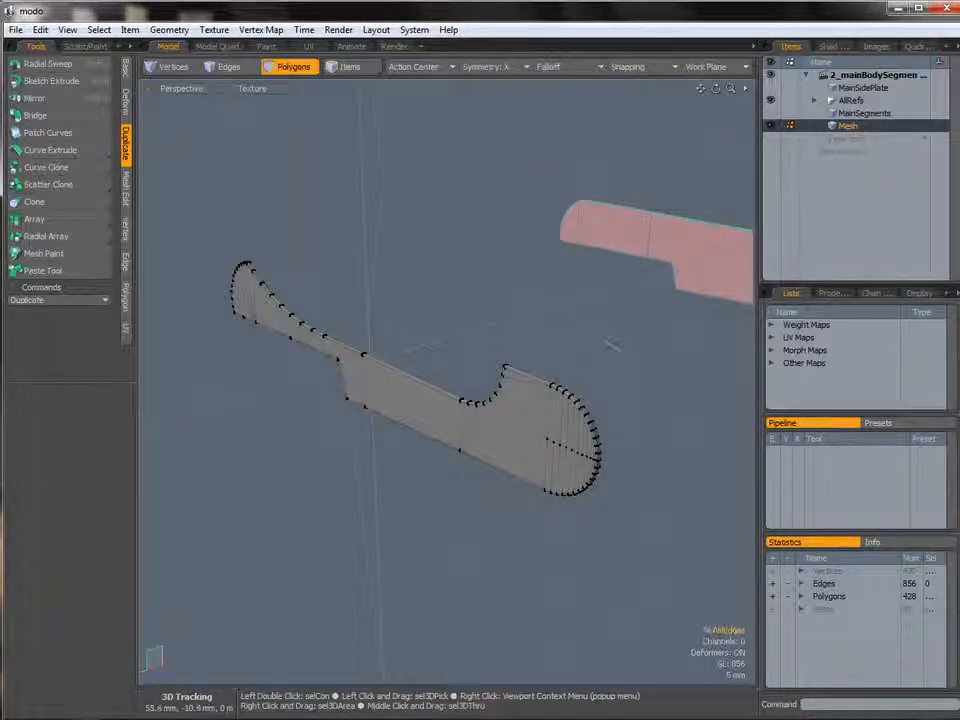
right_drag(255, 175, 525, 296)
key(ctrl+space)
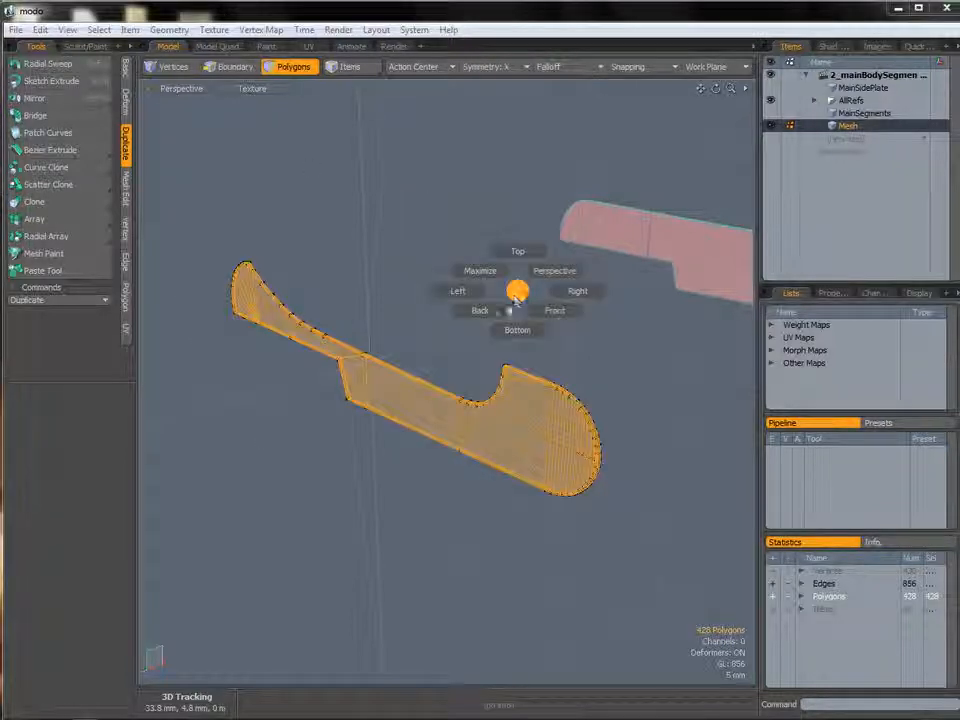
click(489, 319)
alt+shift+drag(587, 285, 467, 341)
ctrl+alt+drag(467, 341, 597, 346)
alt+shift+drag(518, 325, 461, 351)
ctrl+alt+drag(461, 351, 514, 347)
key(y)
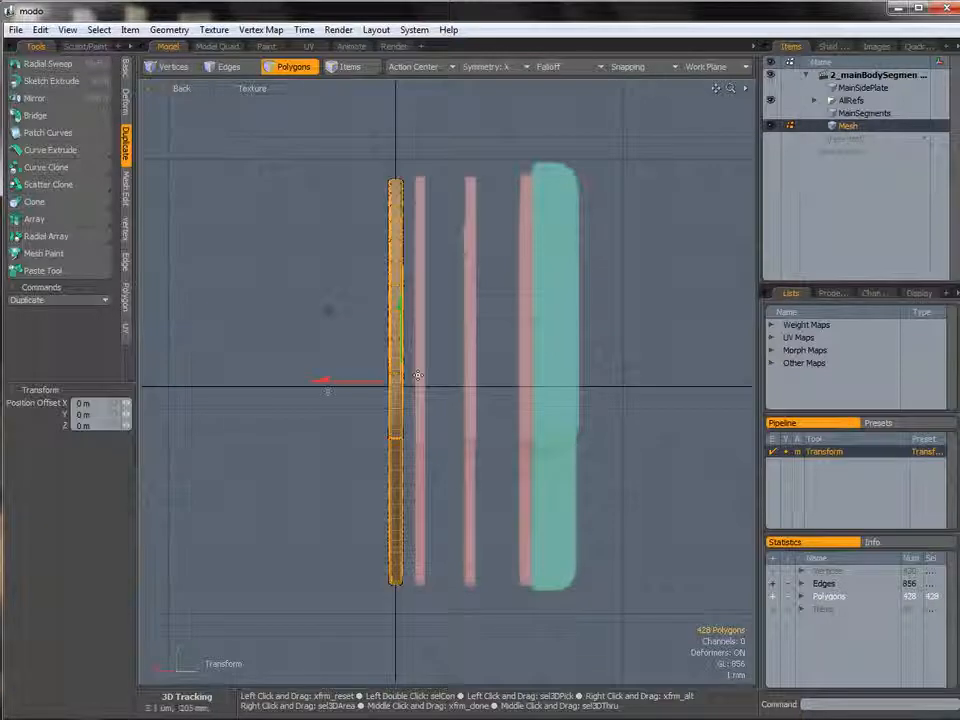
drag(323, 386, 383, 386)
key(ctrl+z)
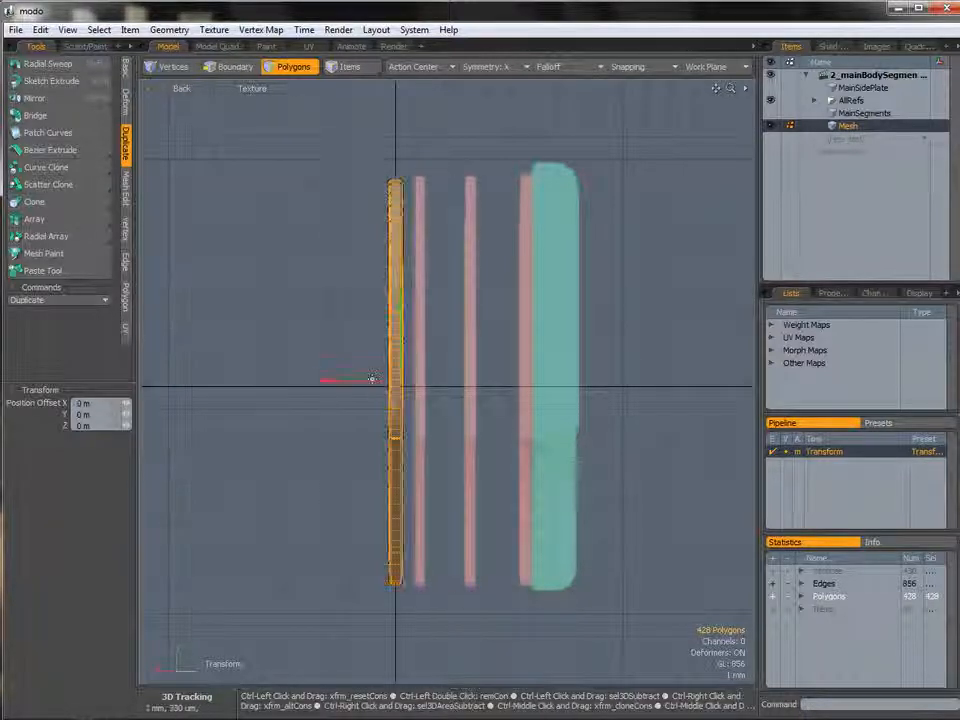
drag(323, 386, 284, 386)
key(ctrl+z)
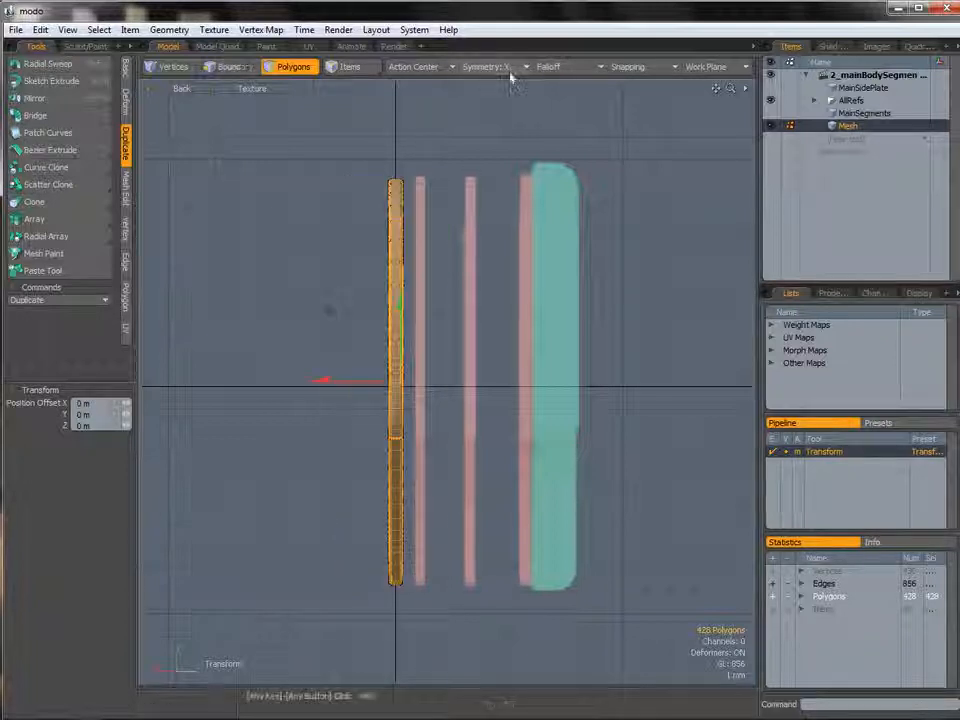
Turn symmetry off and move the side plate -3.2 mm along X.
click(496, 70)
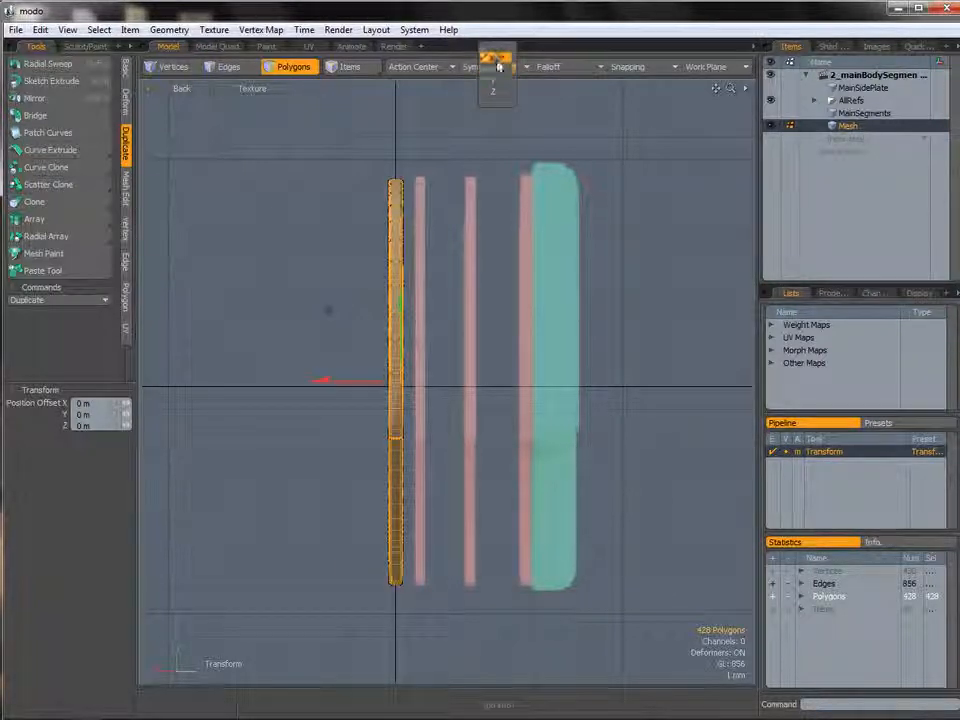
click(498, 64)
drag(324, 309, 396, 309)
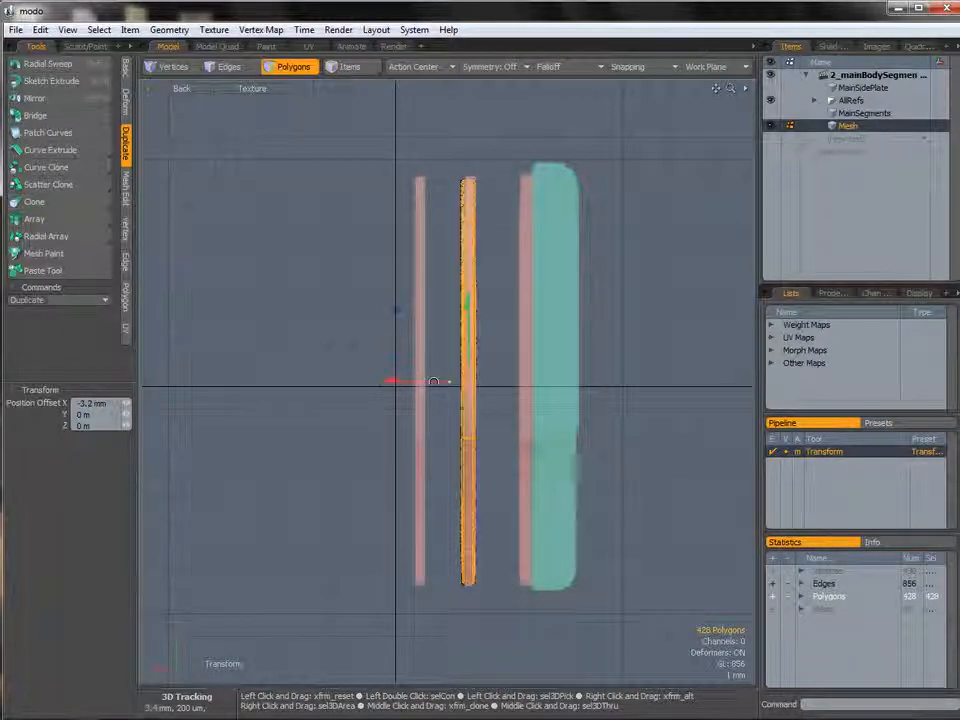
scroll(430, 381, up, 3)
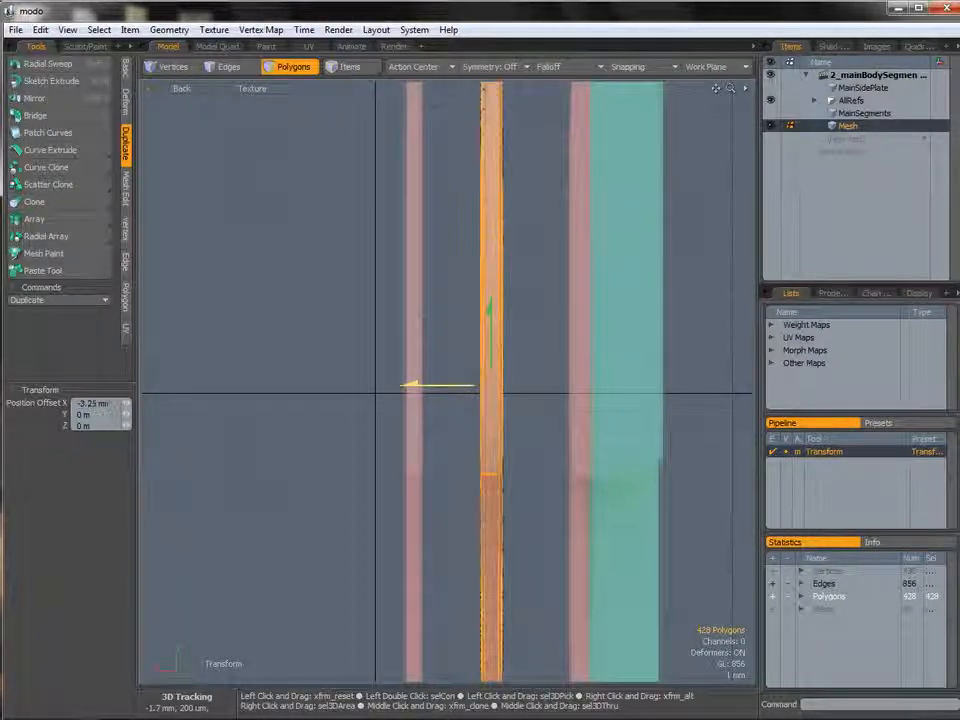
scroll(420, 324, down, 3)
Copy and paste the side plate, and move the pasted copy 2.15 mm along X.
key(ctrl+c)
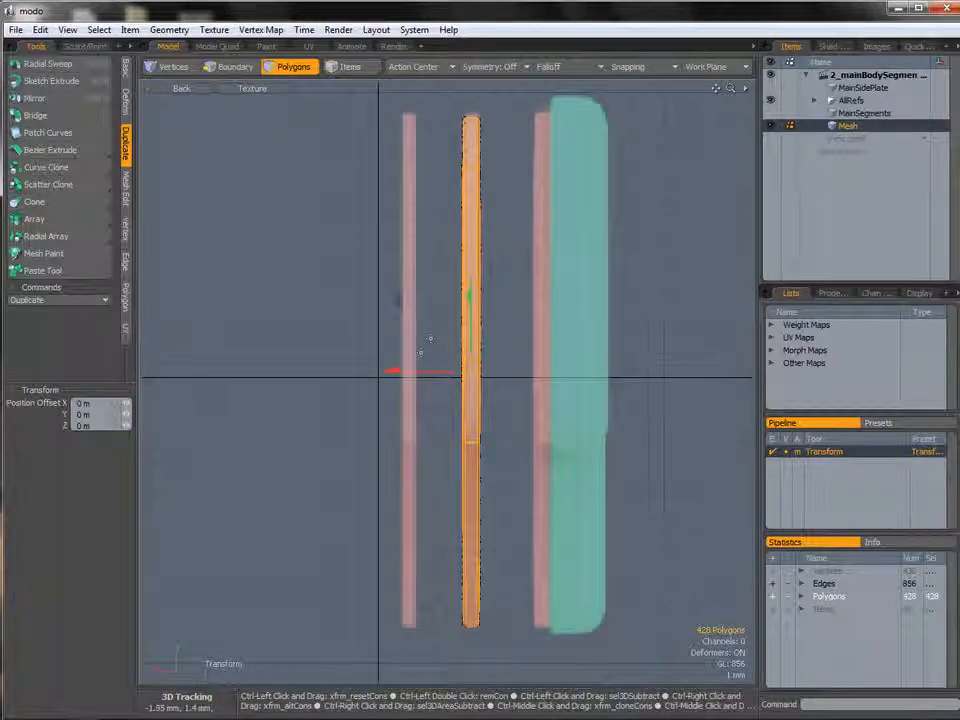
key(ctrl+v)
drag(396, 300, 336, 299)
ctrl+alt+drag(380, 340, 364, 373)
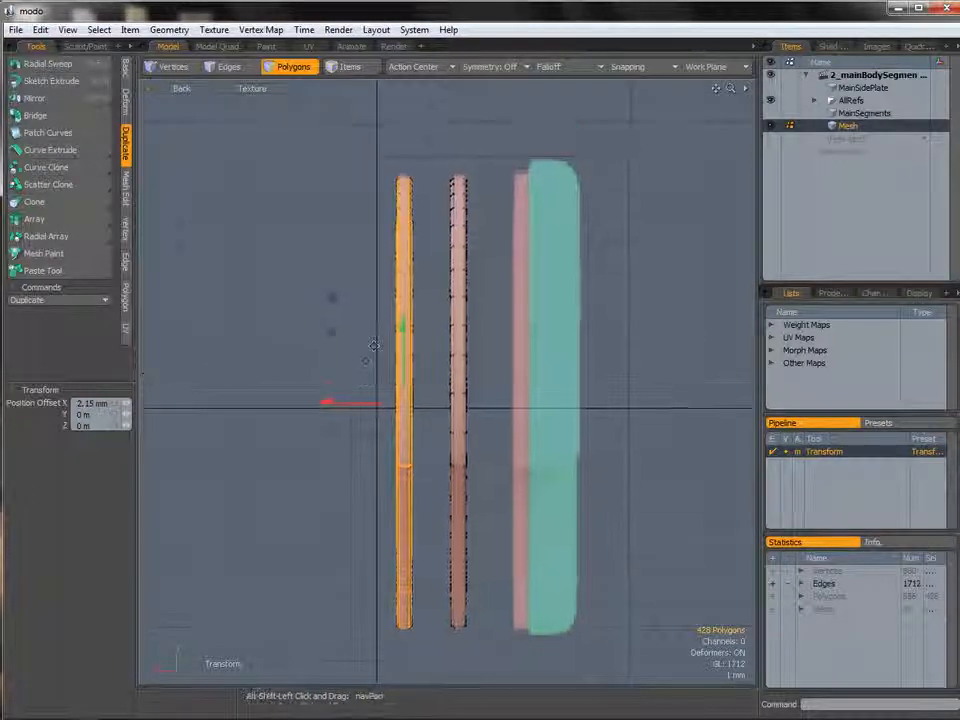
key(space)
Select both side plates and mirror them across the X axis with the Mirror tool.
scroll(395, 268, down, 1)
alt+shift+drag(405, 287, 383, 286)
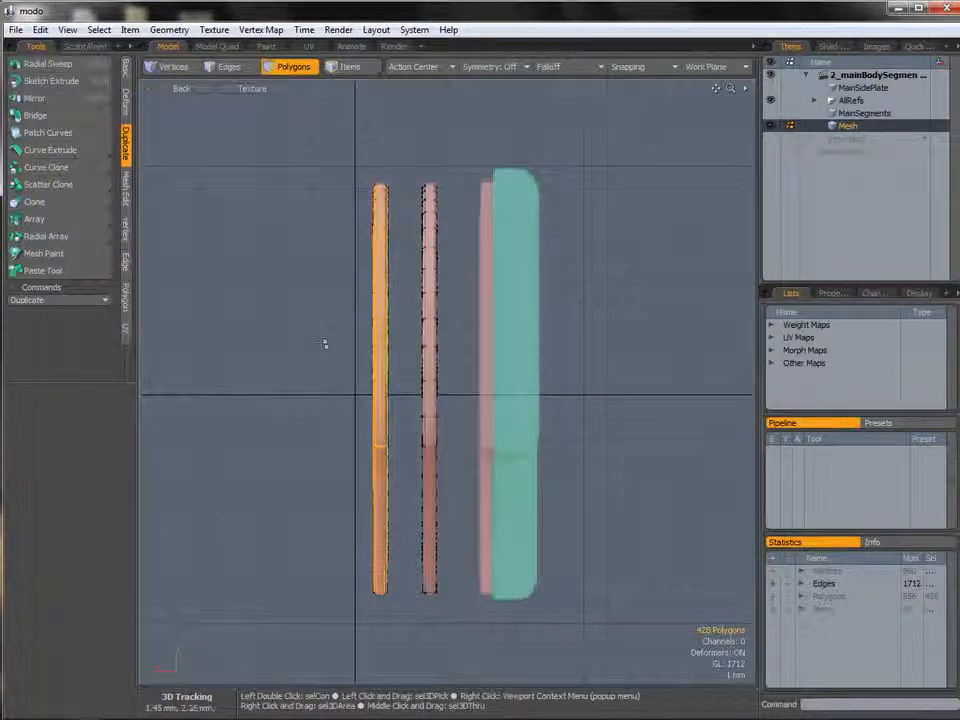
key(5)
mouse_move(319, 334)
right_down()
mouse_move(319, 184)
mouse_move(422, 645)
mouse_move(316, 610)
right_up()
key(3)
right_drag(316, 430, 544, 516)
right_drag(330, 620, 316, 440)
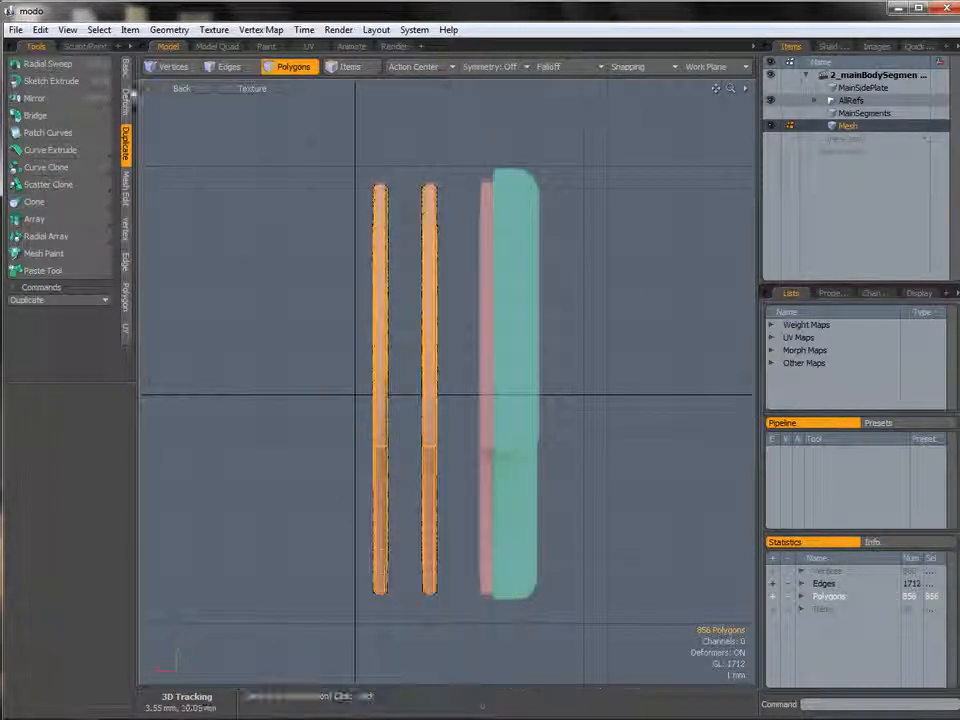
click(66, 100)
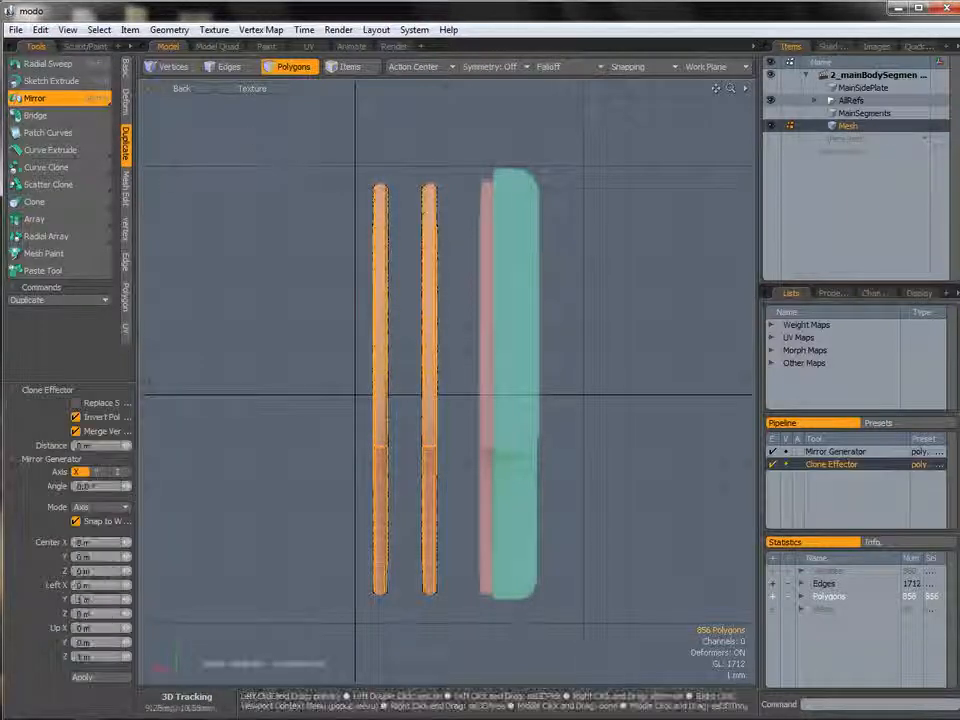
click(85, 681)
key(Escape)
key(Escape)
Cut all four plates from the working mesh and paste them into the MainSegments layer.
ctrl+alt+drag(240, 406, 214, 406)
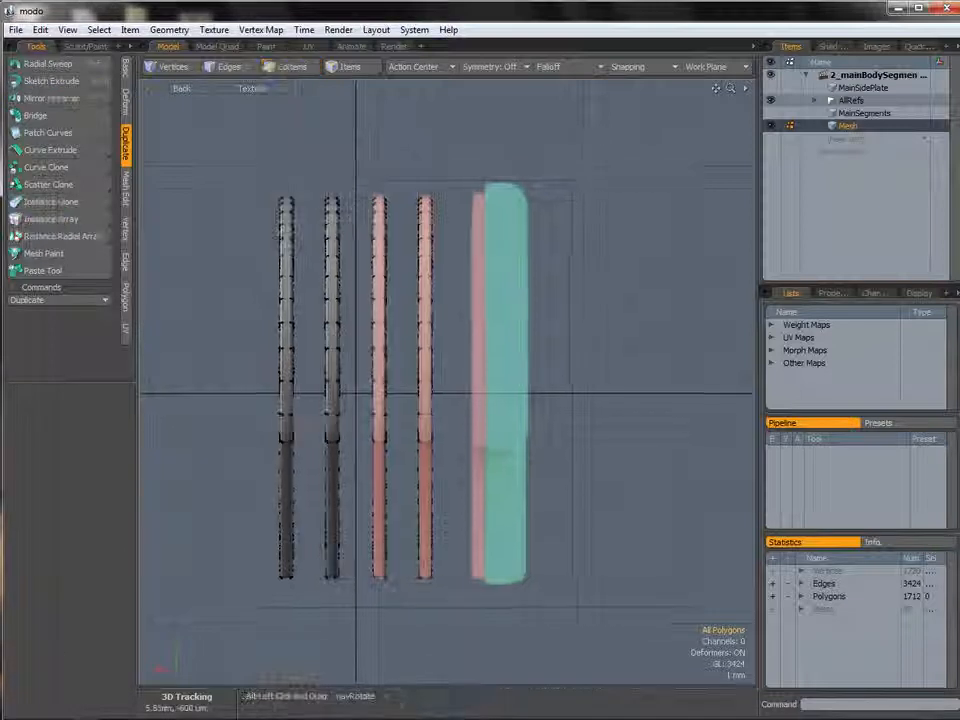
alt+shift+drag(331, 333, 366, 343)
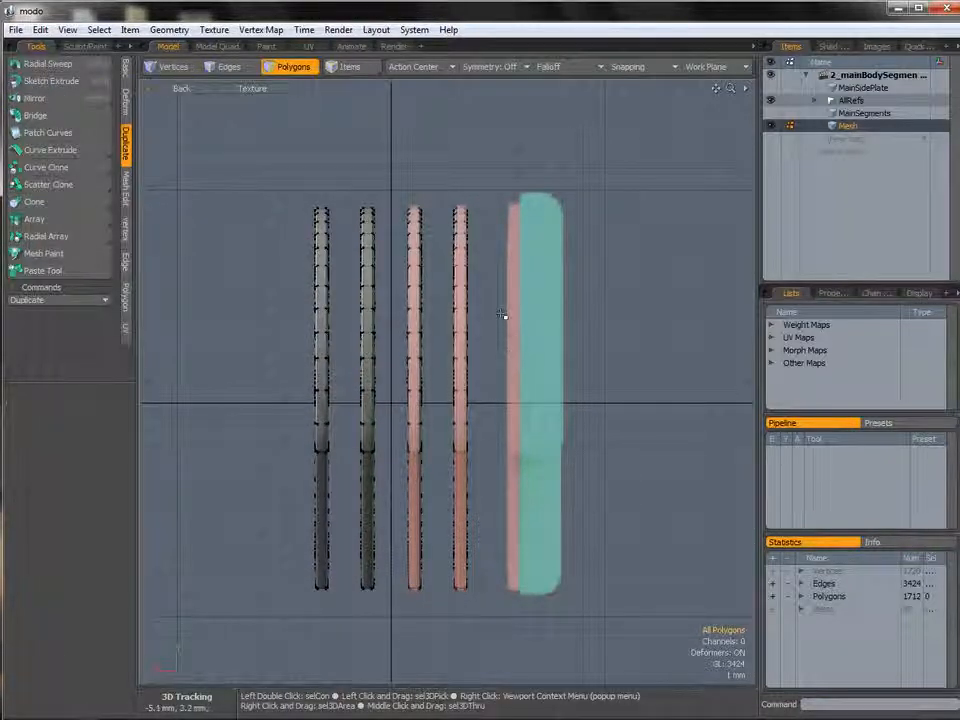
key(ctrl+x)
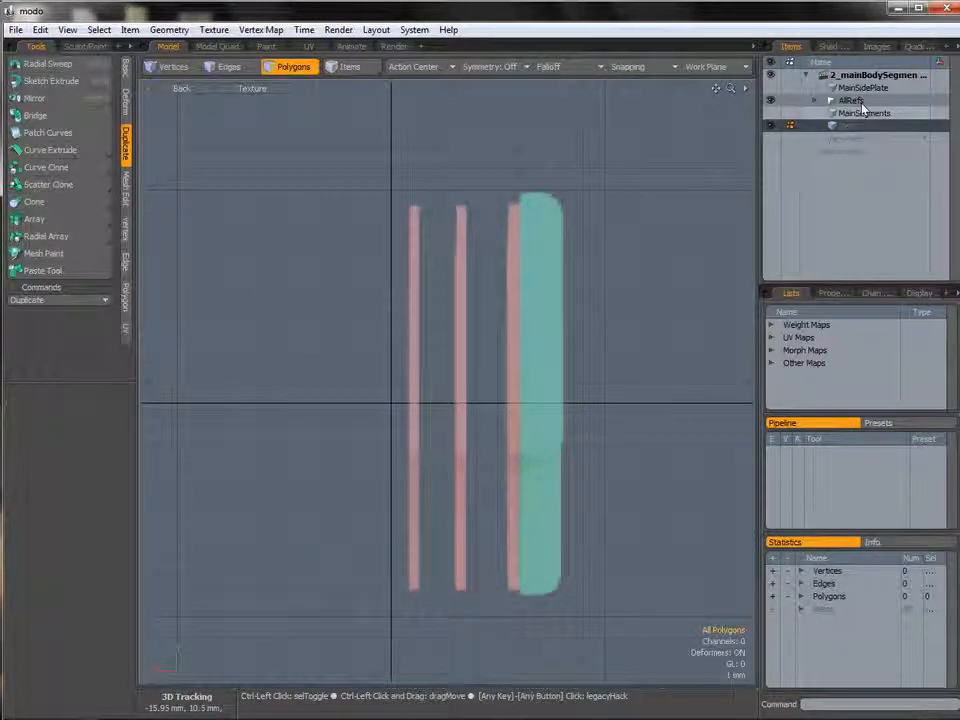
click(852, 114)
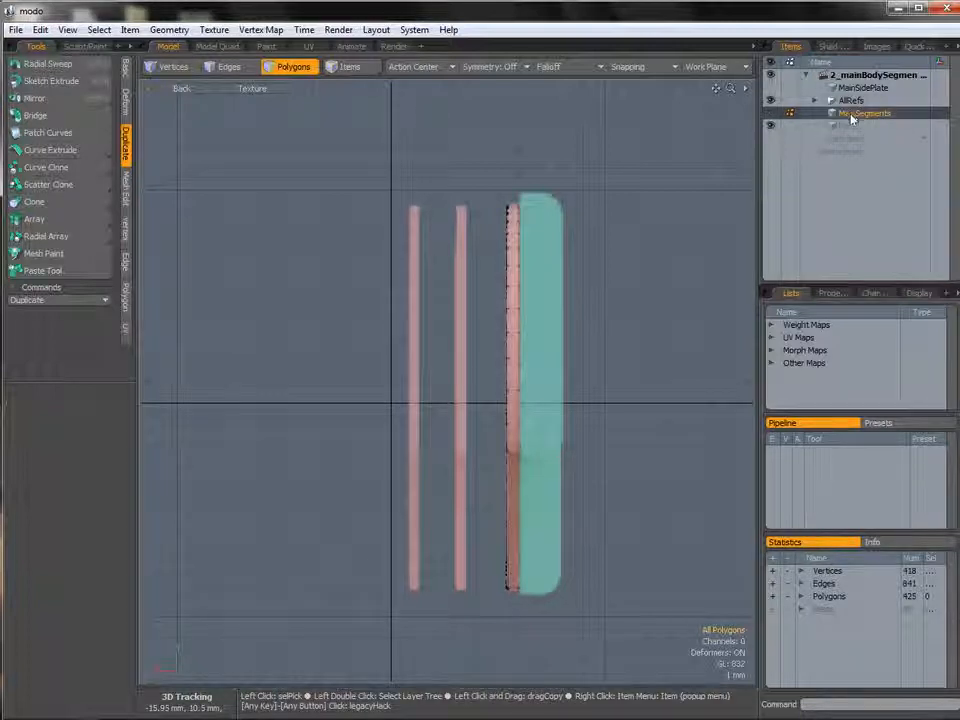
key(ctrl+v)
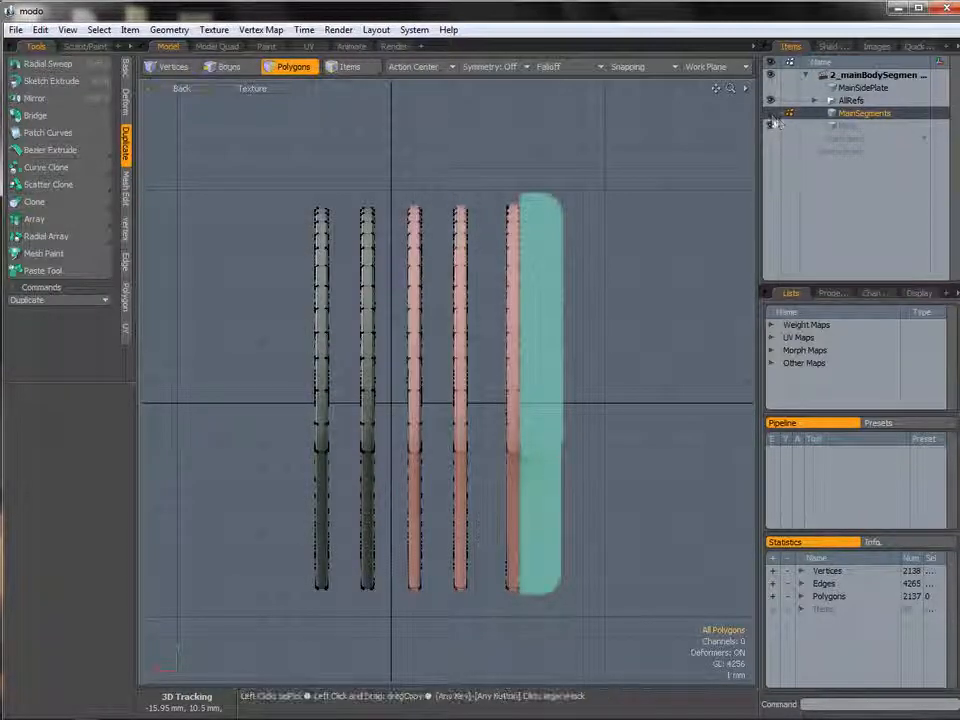
Delete the now empty Mesh item from the item list.
click(855, 128)
right_click(852, 130)
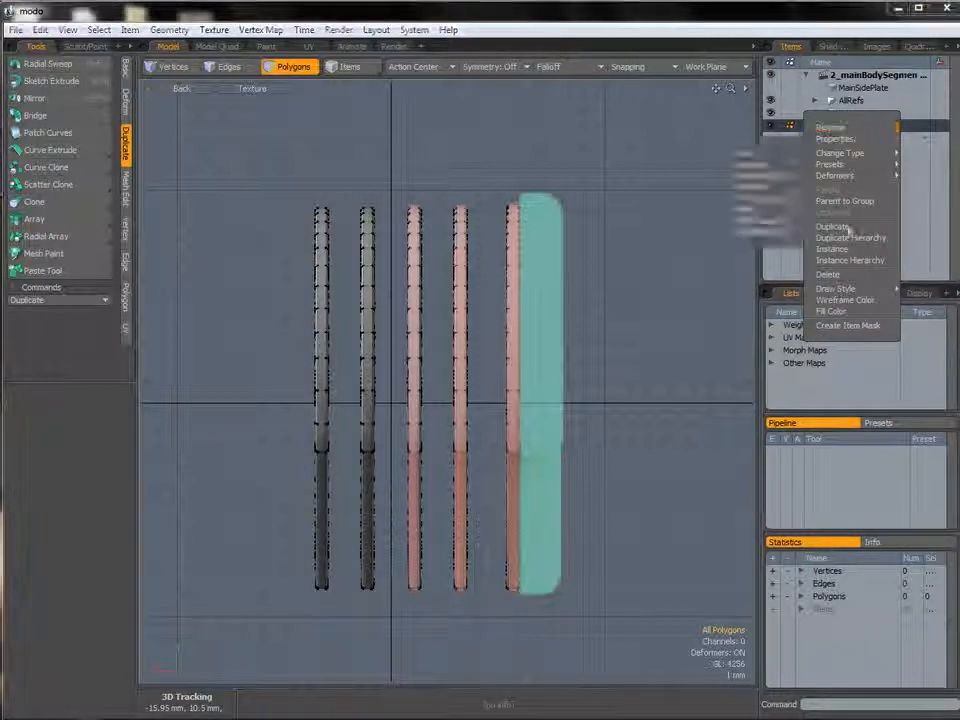
click(833, 276)
Save the scene as 3_segmentsDone.
key(ctrl+space)
click(558, 297)
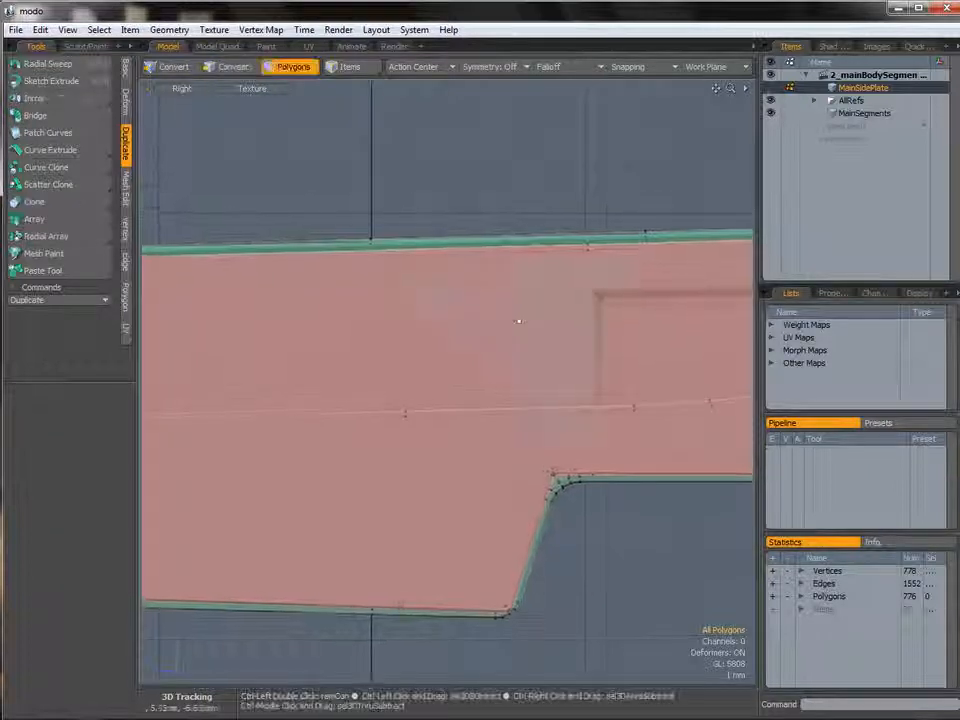
key(ctrl+space)
click(545, 295)
alt+drag(560, 295, 378, 316)
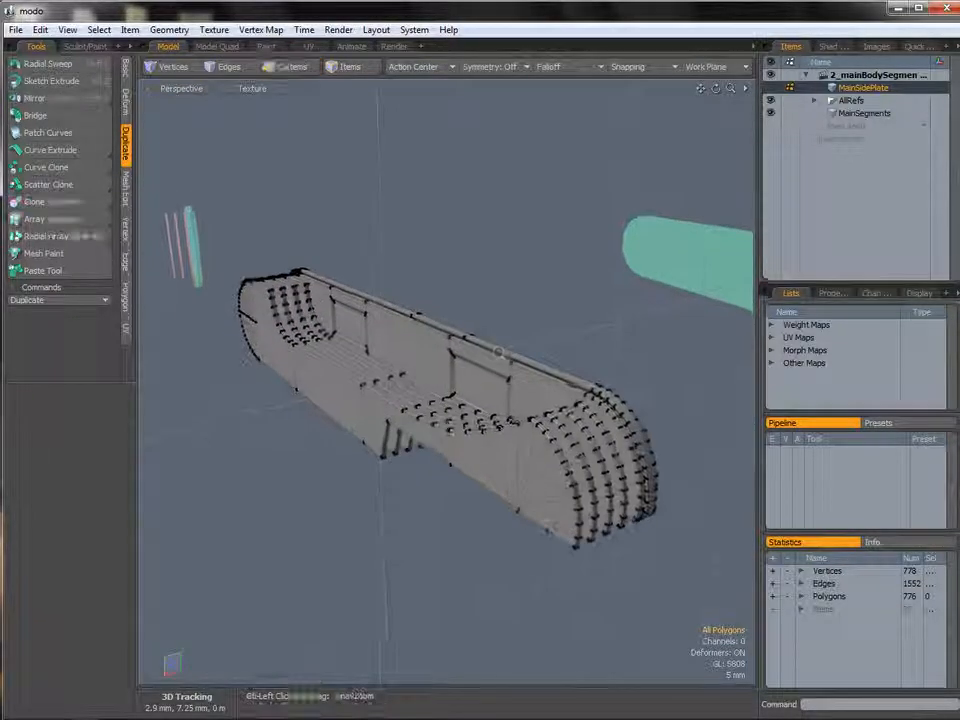
alt+drag(471, 334, 410, 312)
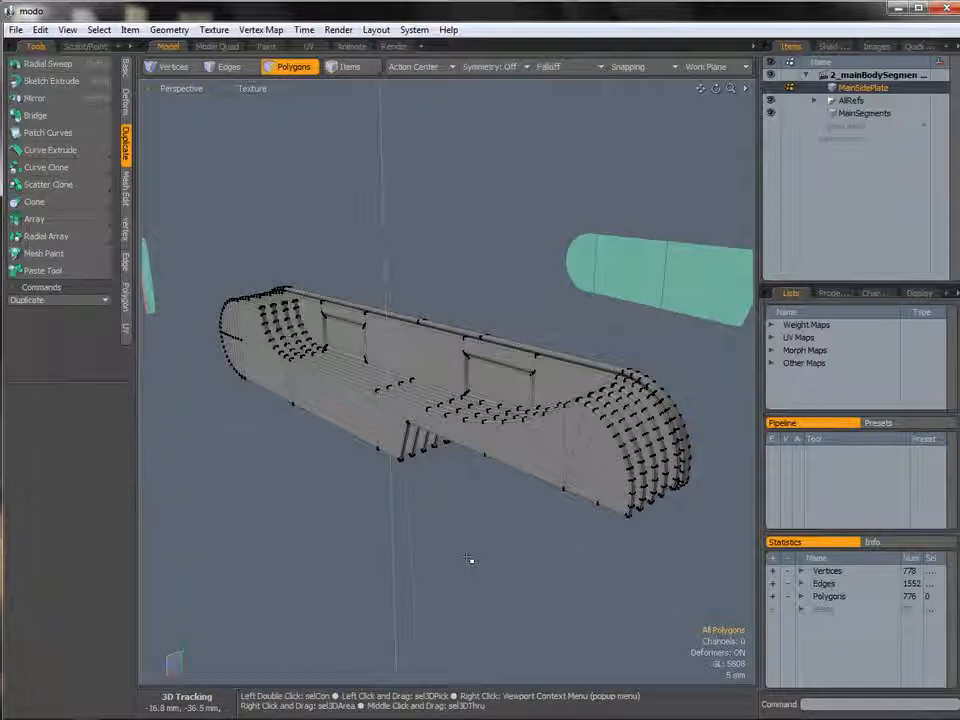
click(16, 30)
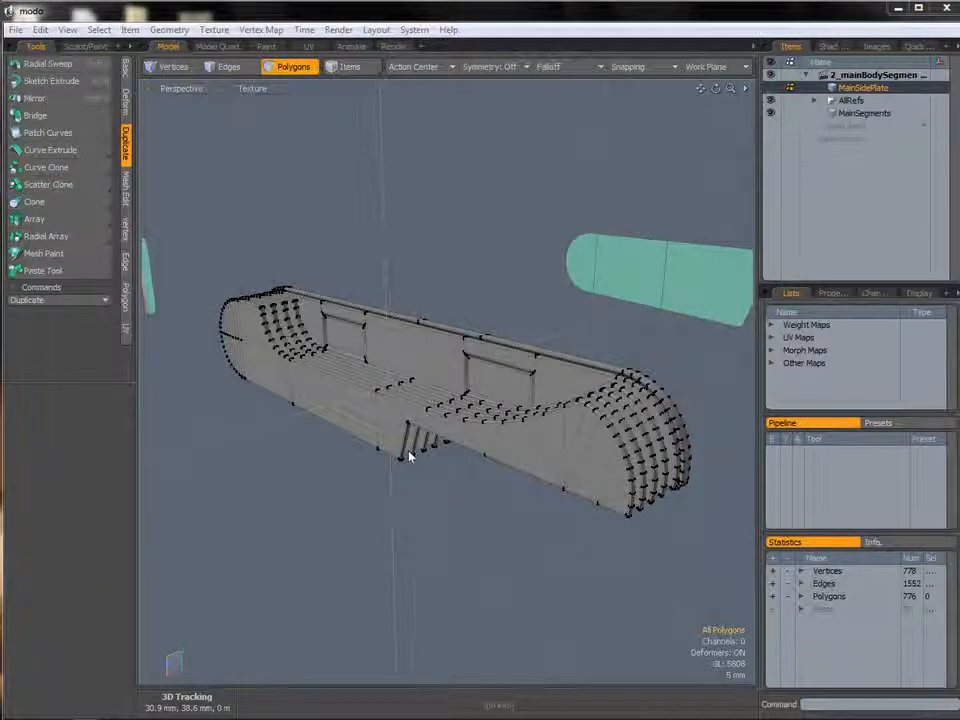
key(ctrl+shift+s)
text(3)
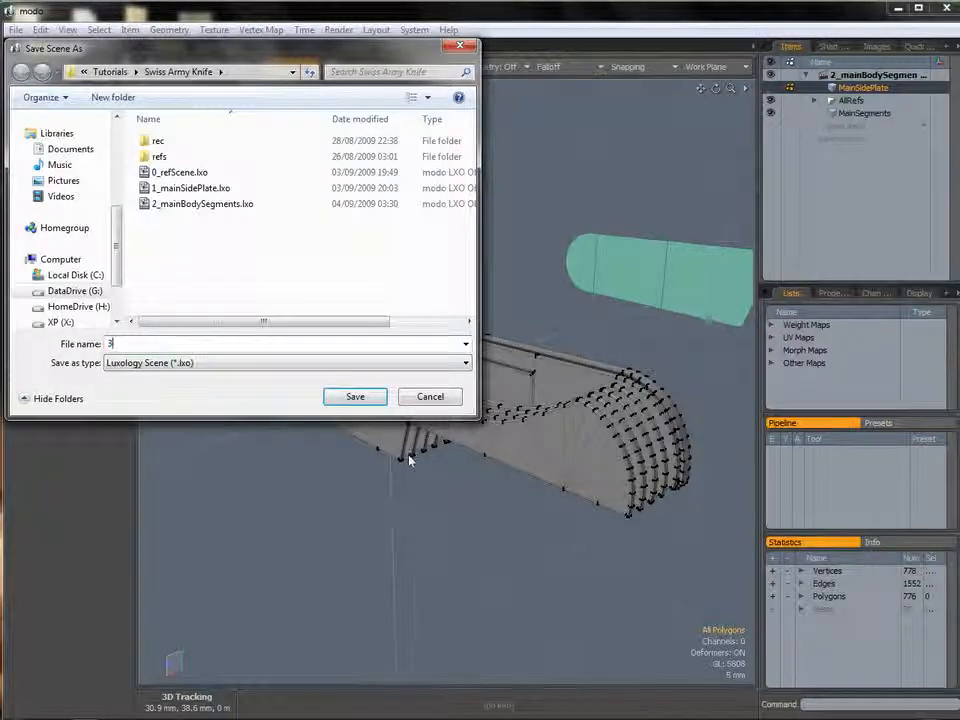
text(_segmentsDone)
key(Return)
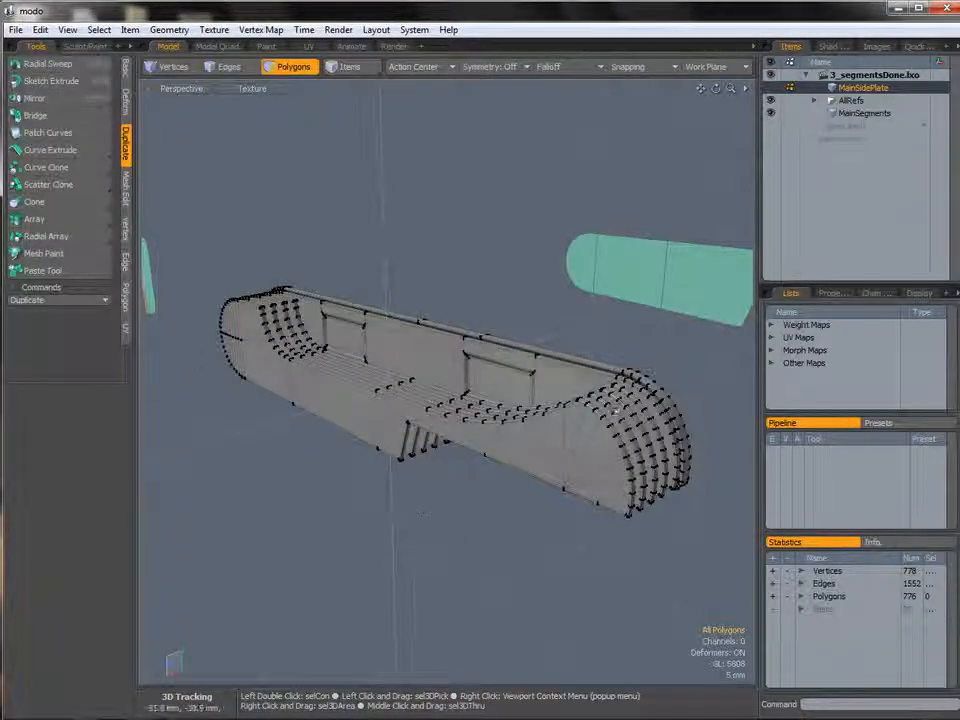
Expand the AllRefs group and hide the Set1Refs reference group.
click(815, 102)
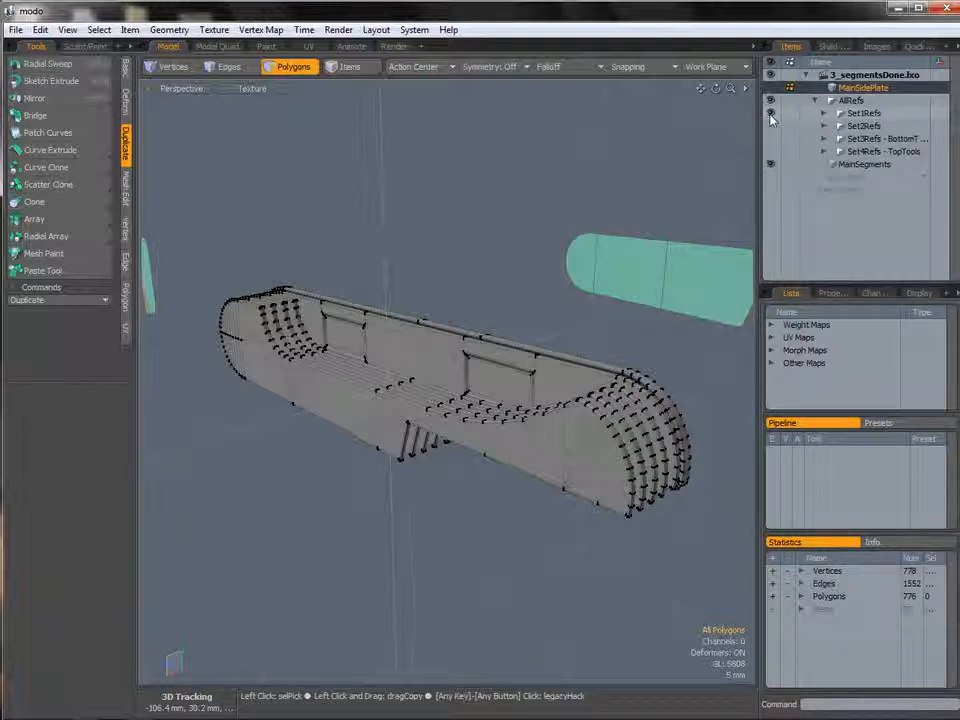
click(770, 114)
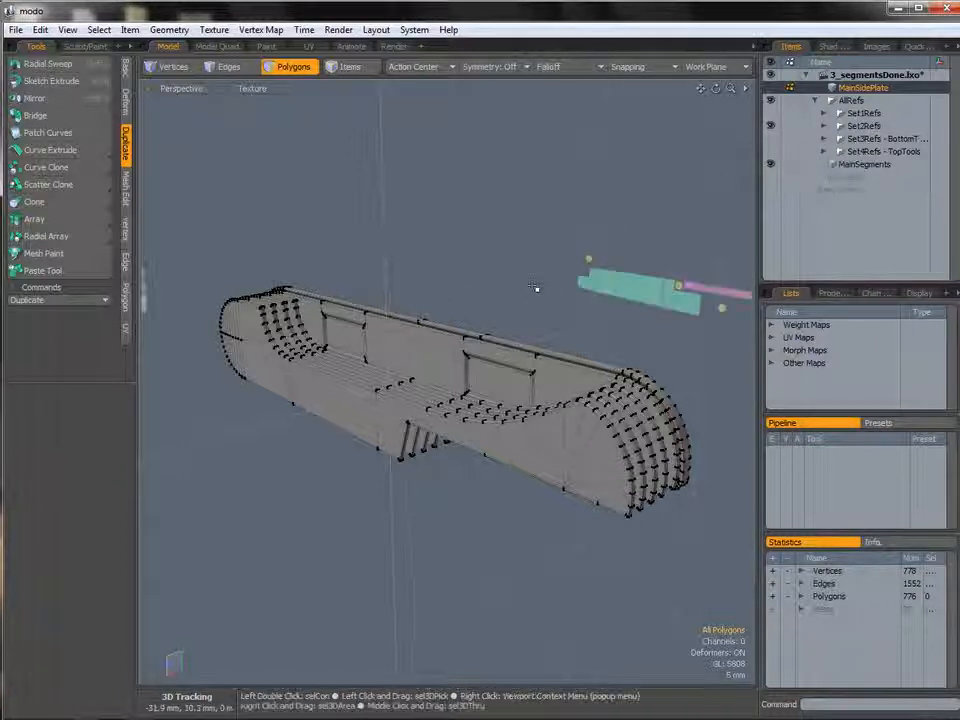
Orbit around the model to examine the body segments against the reference tool images.
alt+drag(536, 289, 314, 262)
ctrl+alt+drag(314, 262, 430, 446)
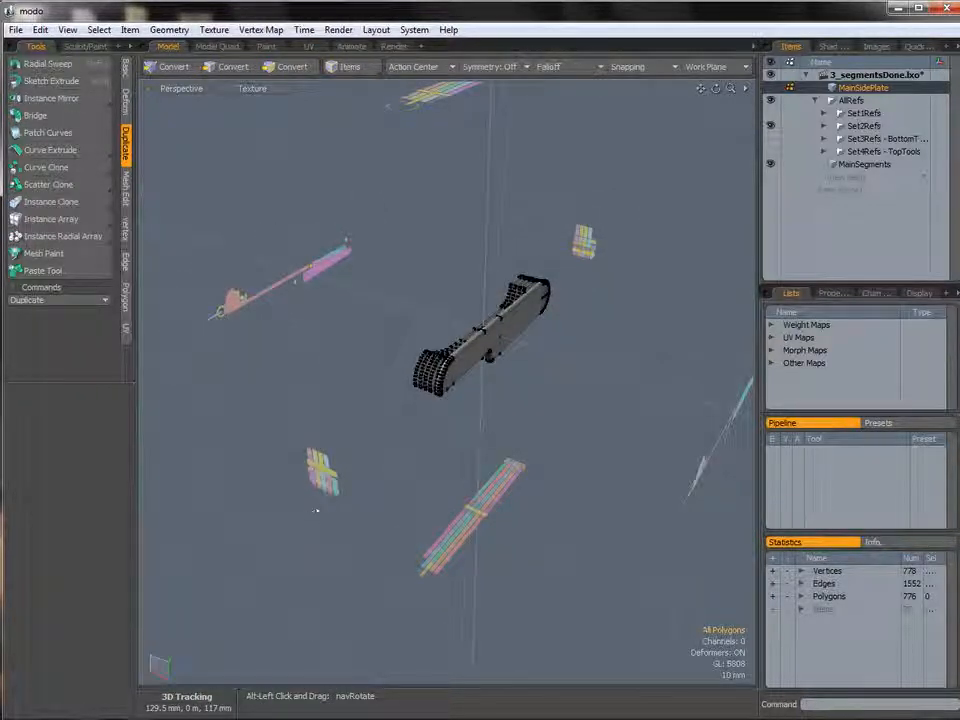
alt+drag(464, 498, 534, 489)
alt+drag(655, 432, 611, 444)
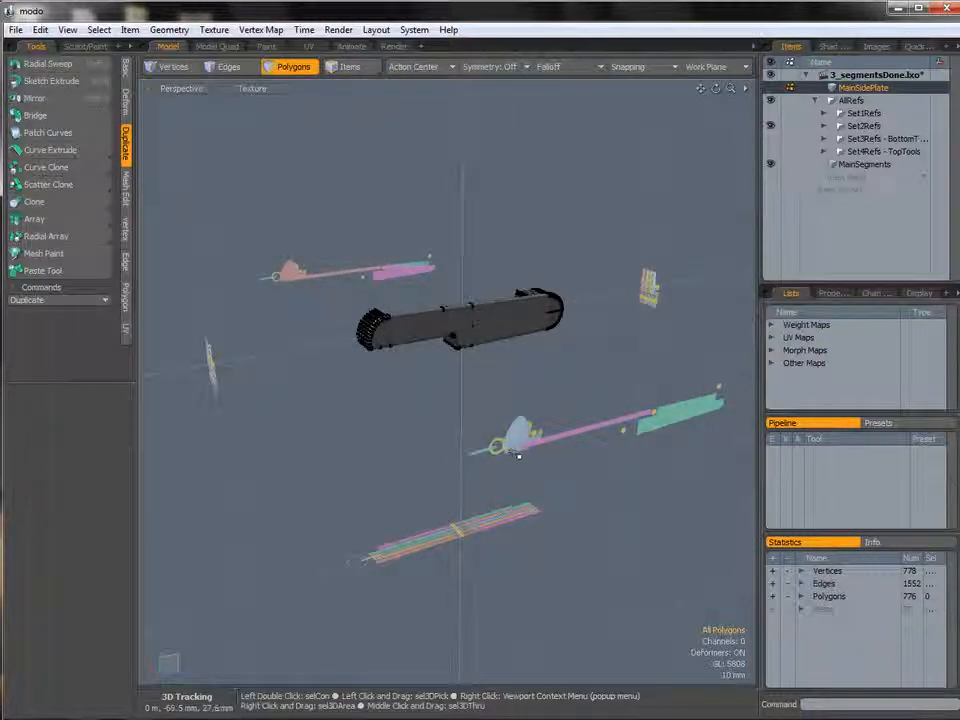
alt+drag(615, 450, 516, 410)
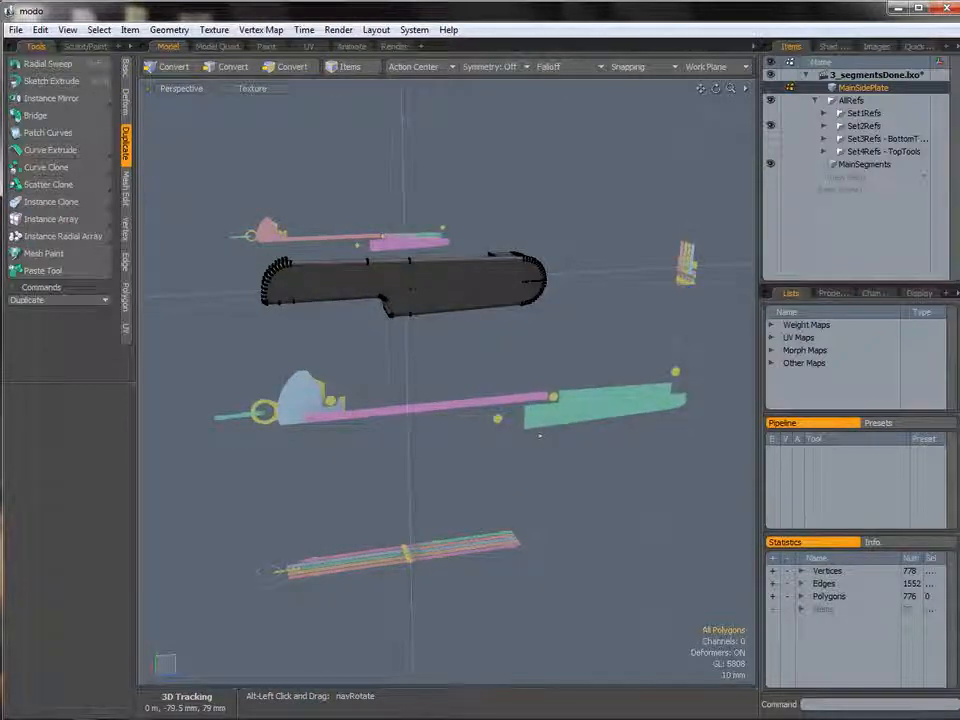
alt+drag(588, 420, 612, 450)
ctrl+alt+drag(390, 476, 355, 428)
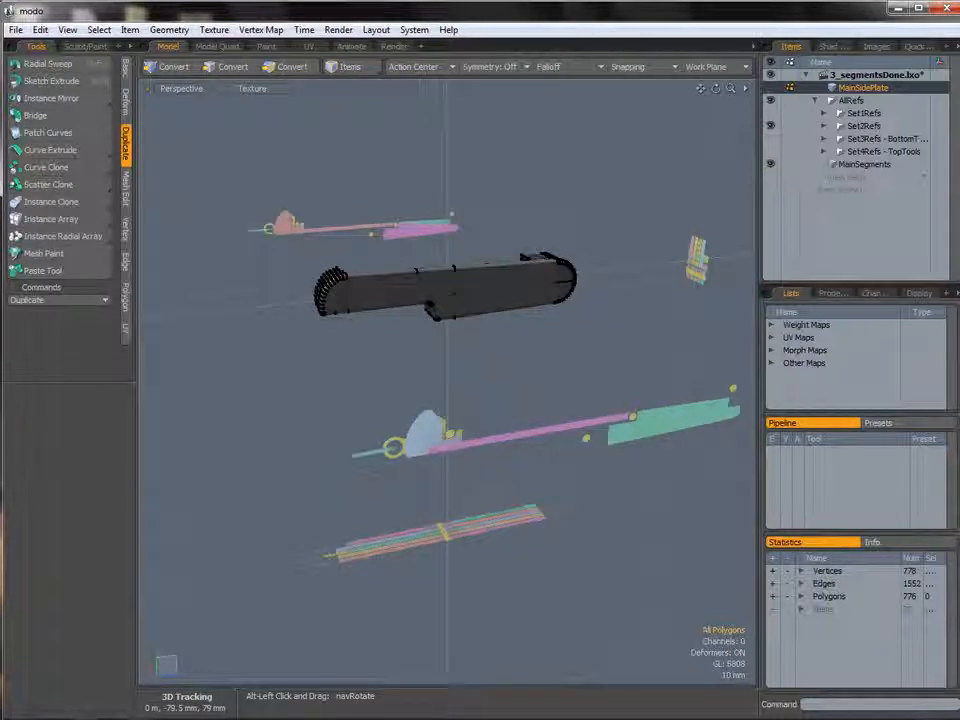
alt+drag(357, 334, 371, 526)
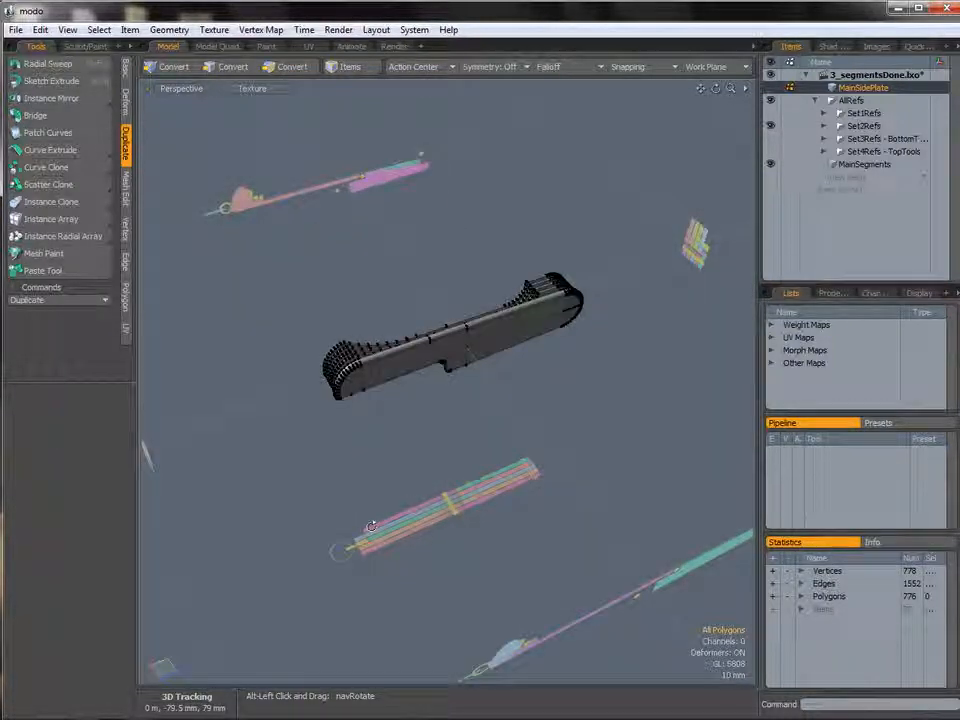
alt+drag(458, 498, 464, 433)
alt+drag(464, 433, 366, 358)
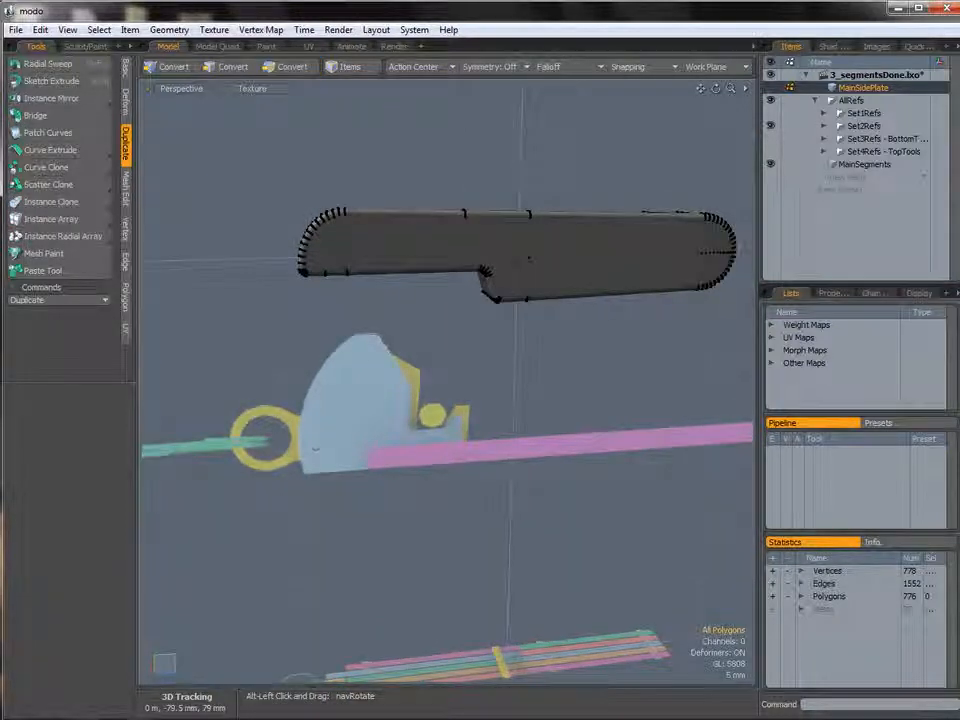
ctrl+alt+drag(553, 409, 514, 398)
key(ctrl+space)
click(460, 400)
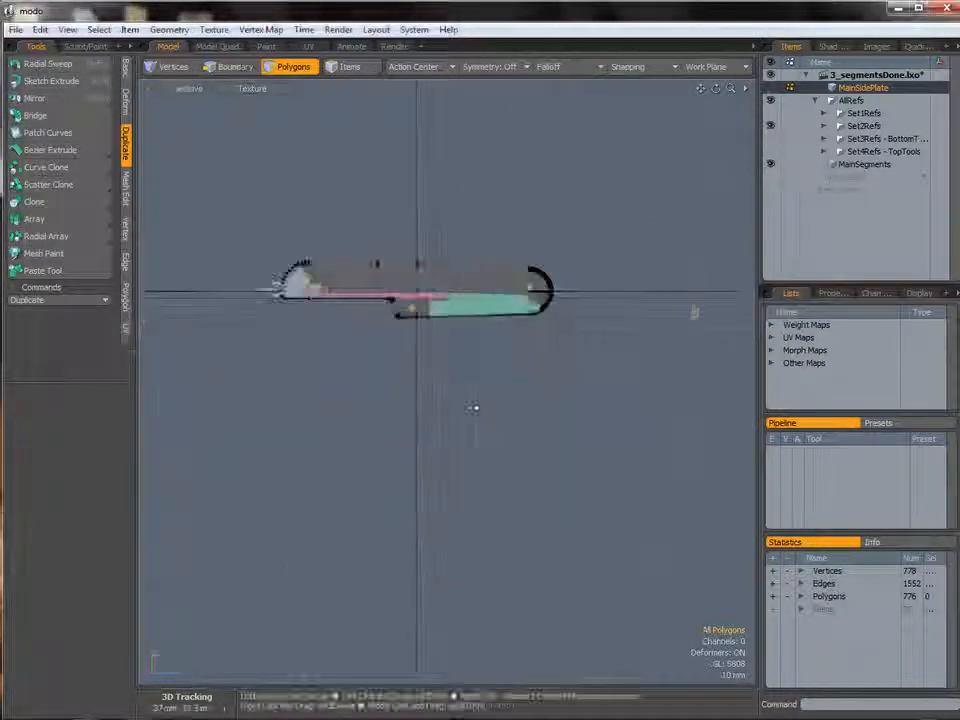
ctrl+alt+drag(477, 364, 532, 370)
ctrl+alt+drag(532, 370, 550, 367)
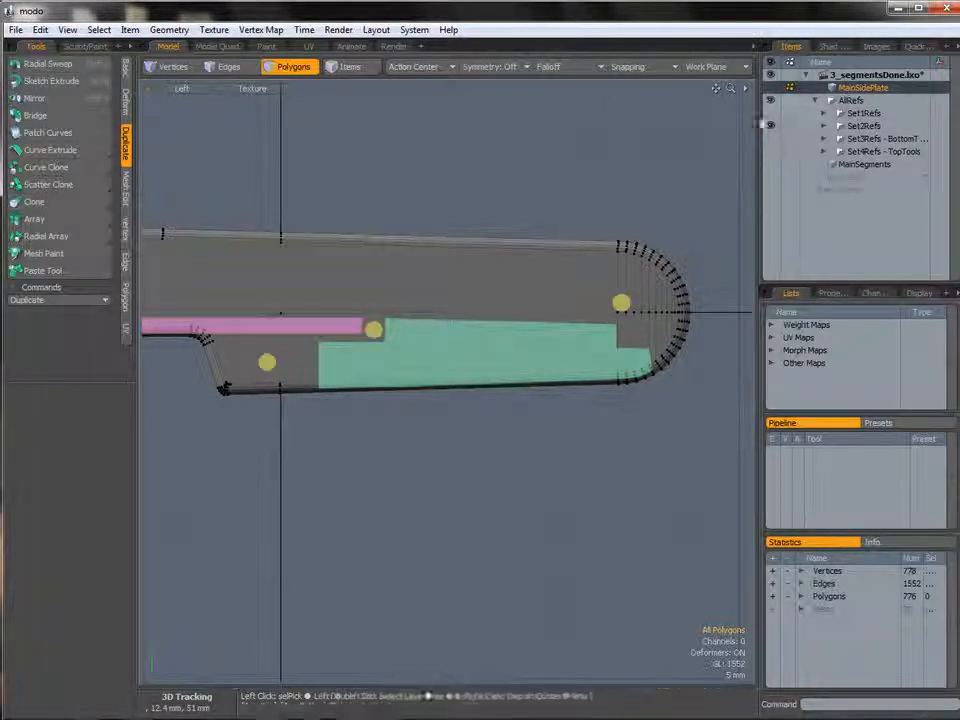
Add a new empty mesh item to the scene named Blocks.
right_click(835, 176)
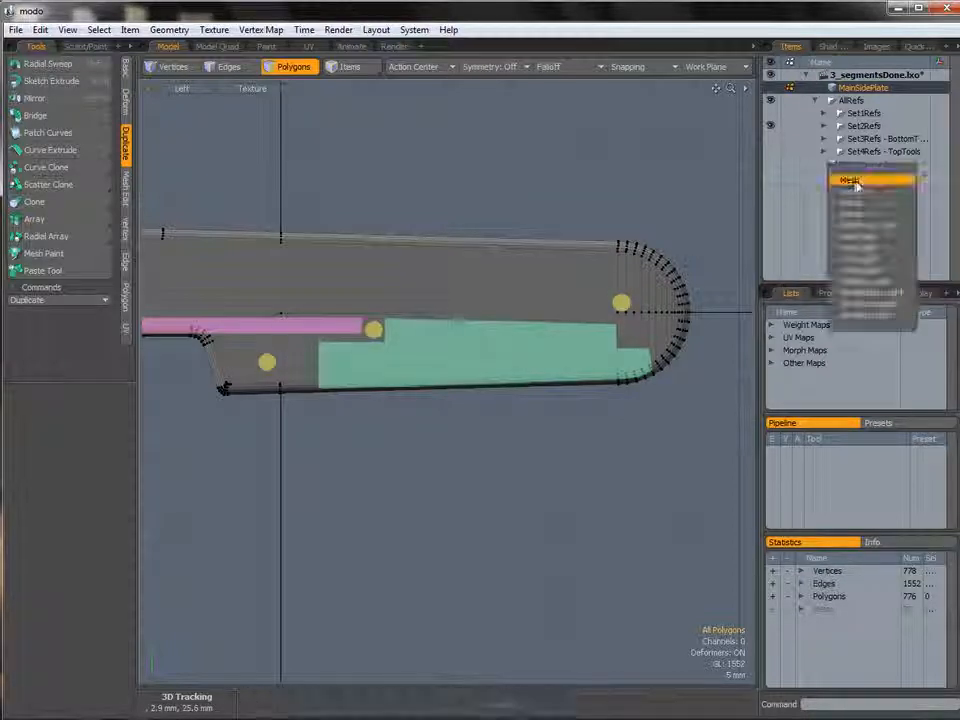
click(855, 183)
right_click(852, 181)
click(846, 181)
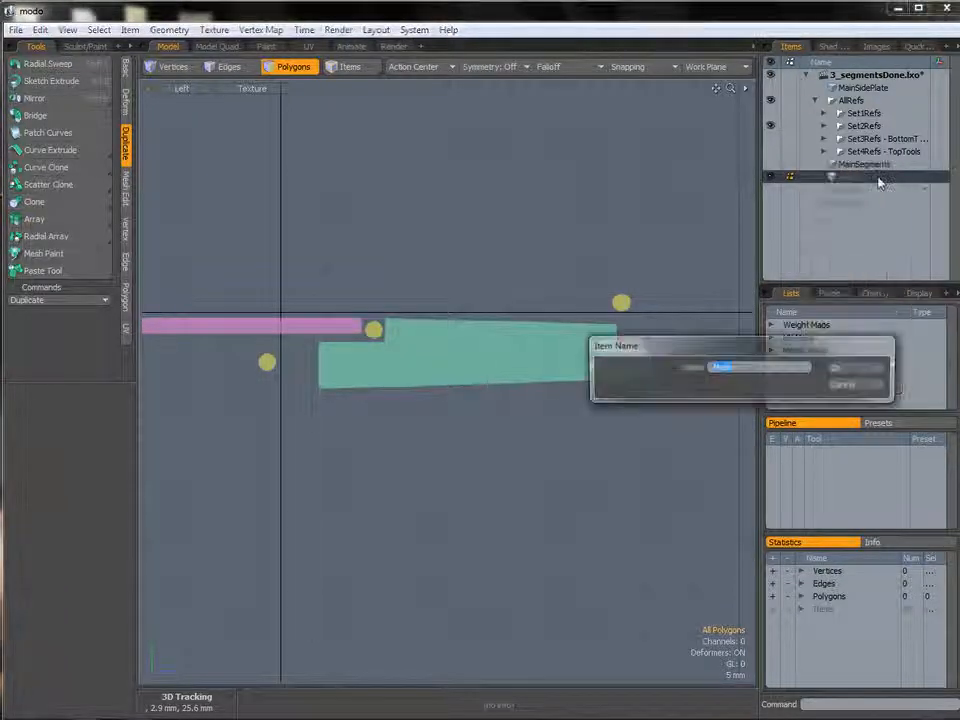
key(Return)
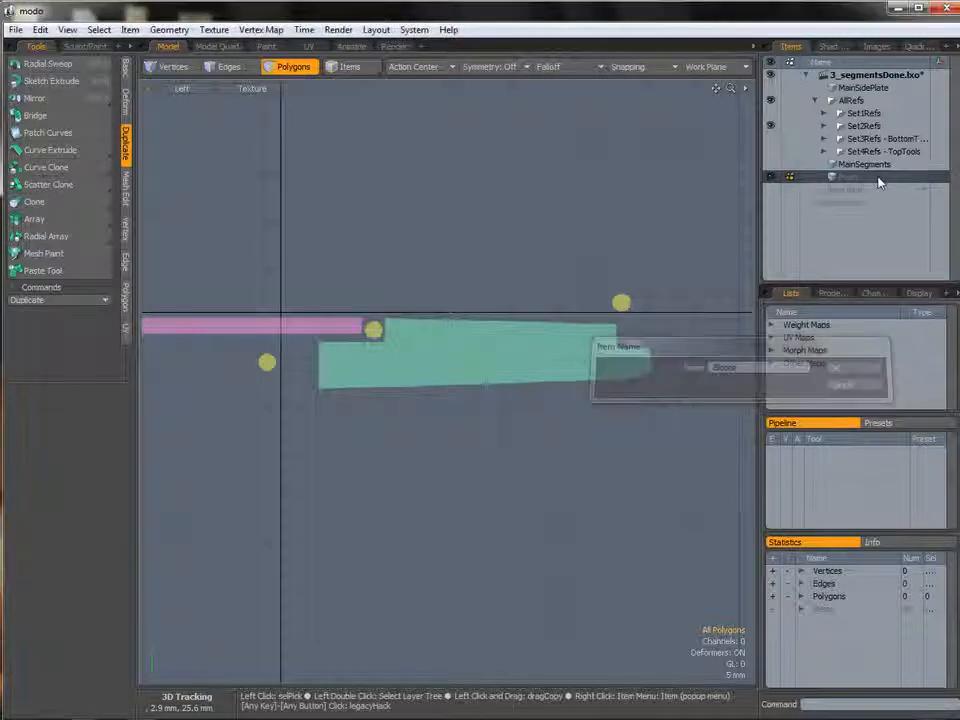
Draw a polygon with the Pen tool tracing the outline of the green body segment in the side view.
mouse_move(461, 341)
alt+shift+mouse_down()
mouse_move(465, 327)
mouse_move(476, 332)
mouse_move(465, 341)
alt+shift+mouse_up()
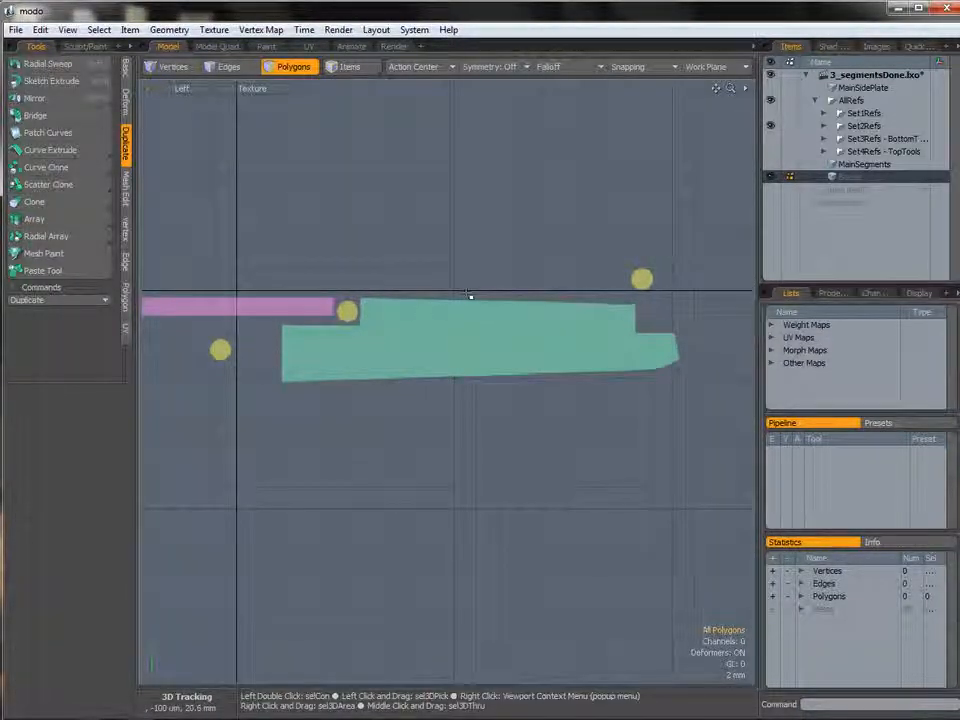
ctrl+alt+drag(562, 341, 549, 342)
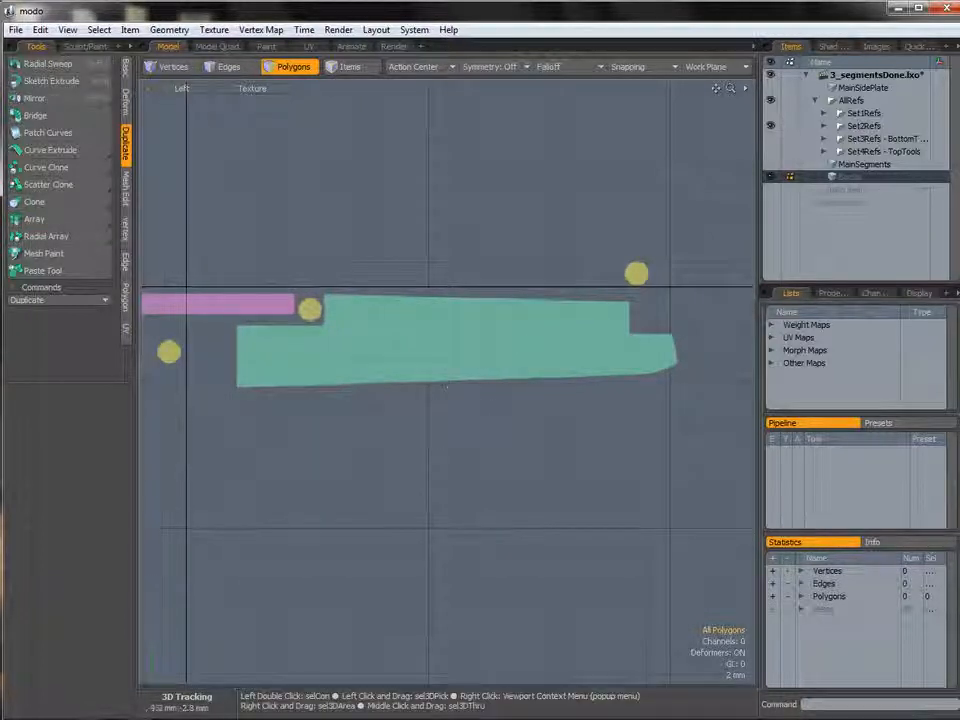
click(125, 296)
click(33, 64)
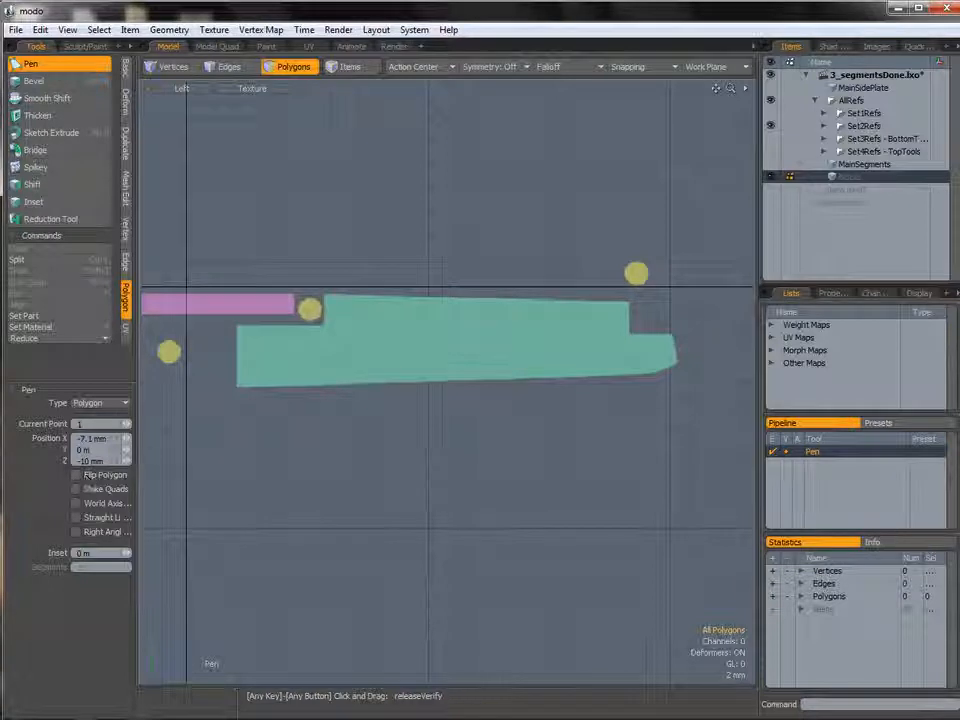
mouse_move(418, 330)
alt+shift+mouse_down()
mouse_move(428, 328)
mouse_move(416, 343)
alt+shift+mouse_up()
alt+scroll(424, 332, up, 1)
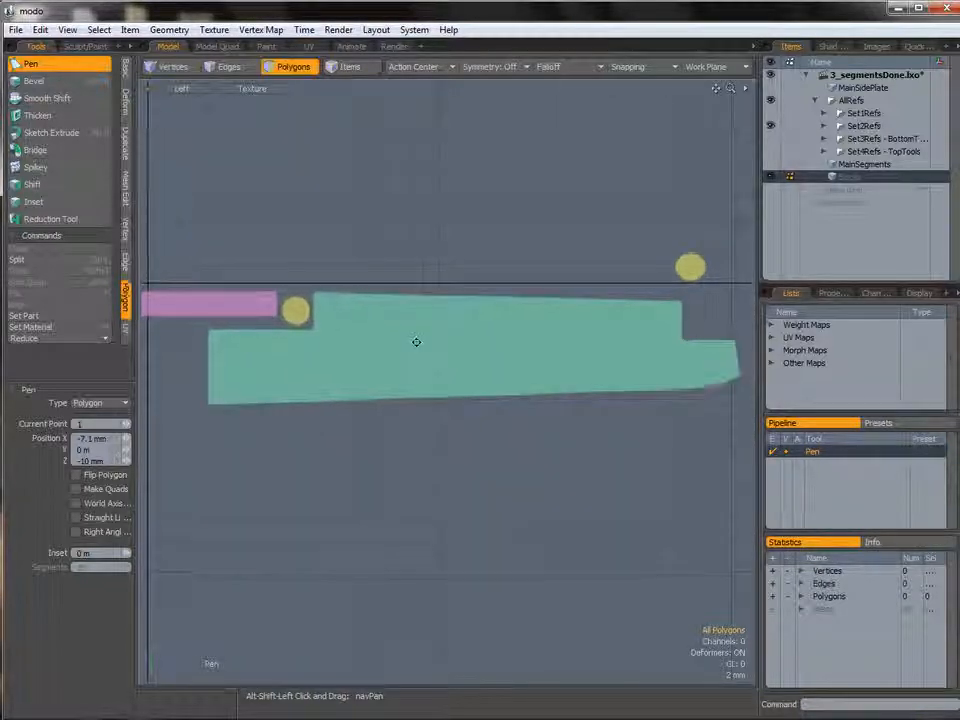
click(208, 404)
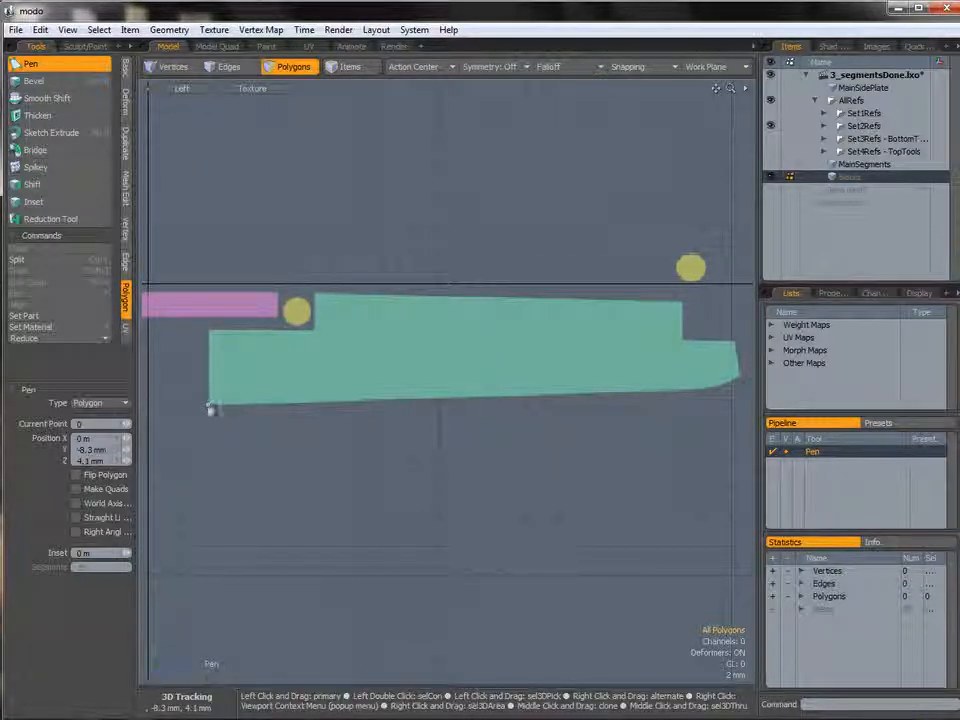
click(209, 330)
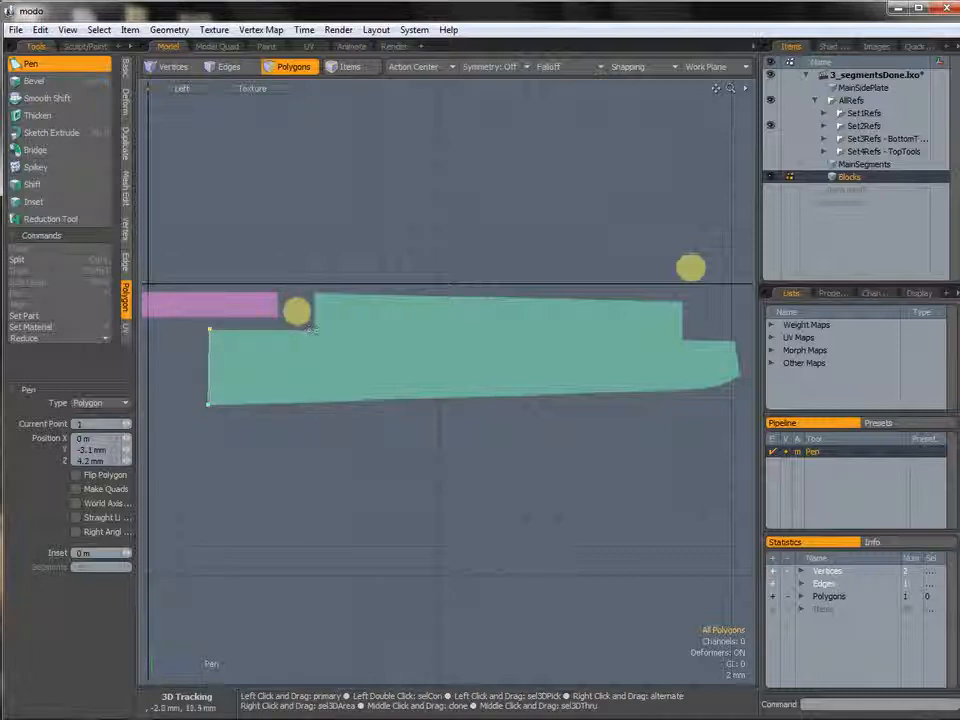
click(314, 296)
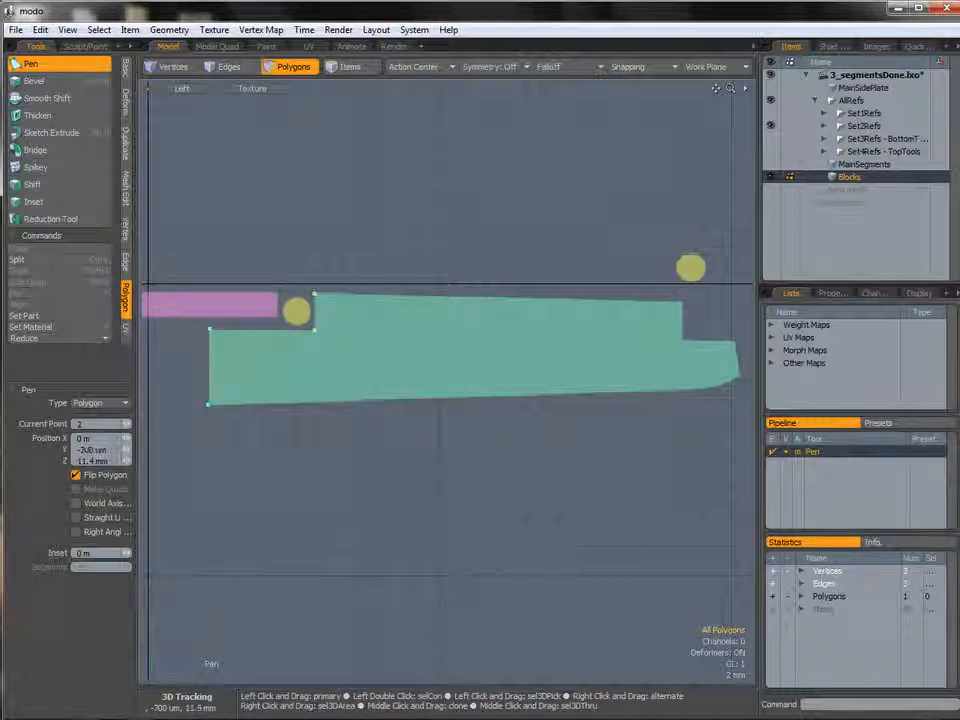
click(679, 300)
click(682, 301)
click(681, 339)
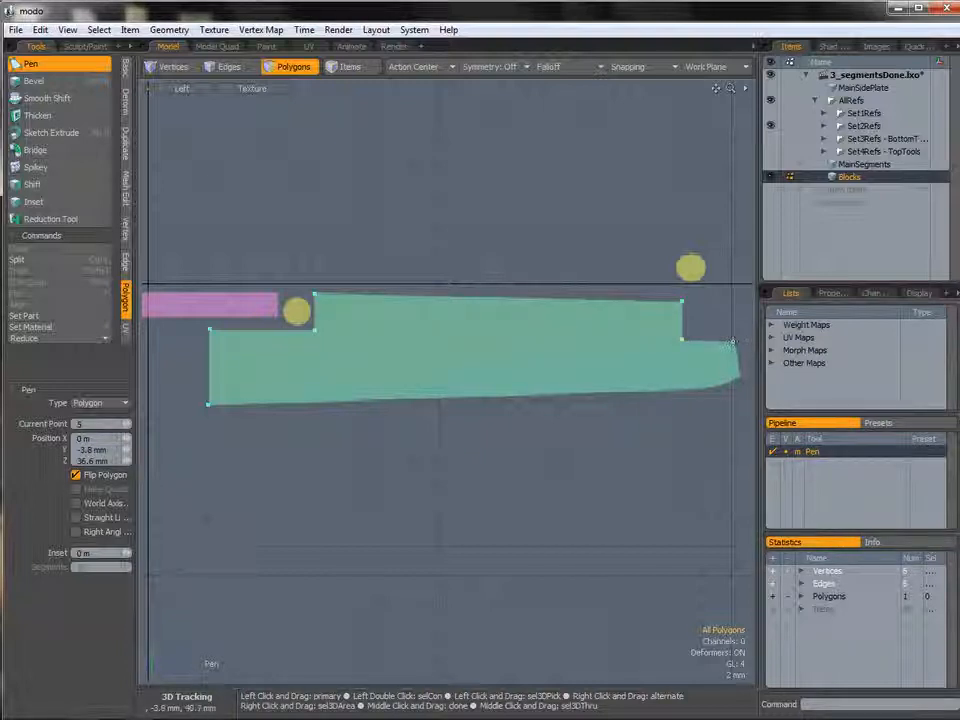
click(732, 341)
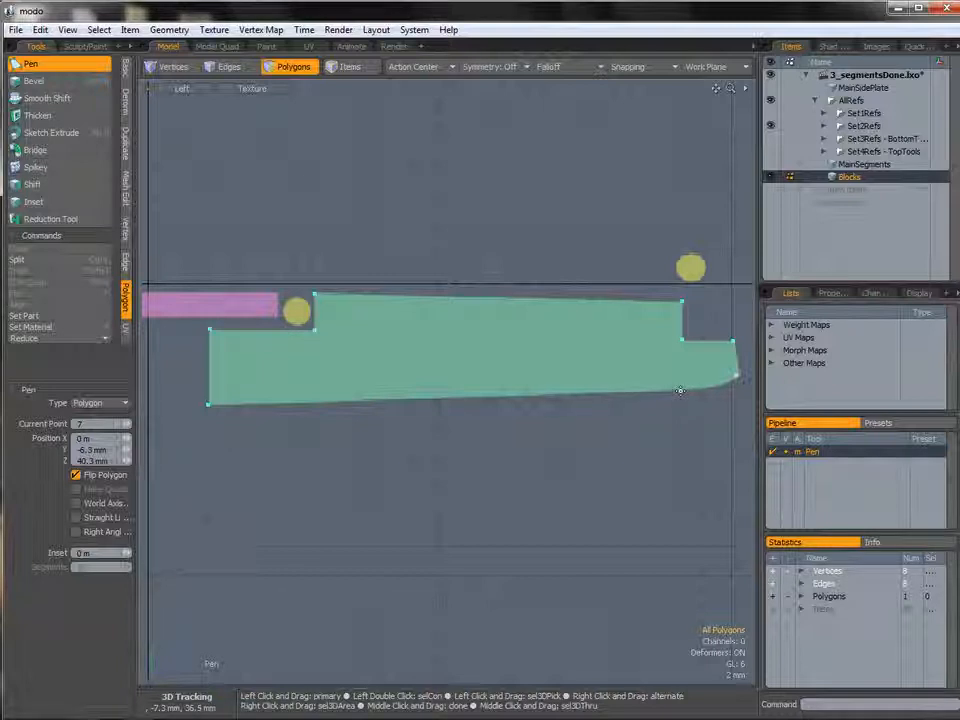
click(681, 390)
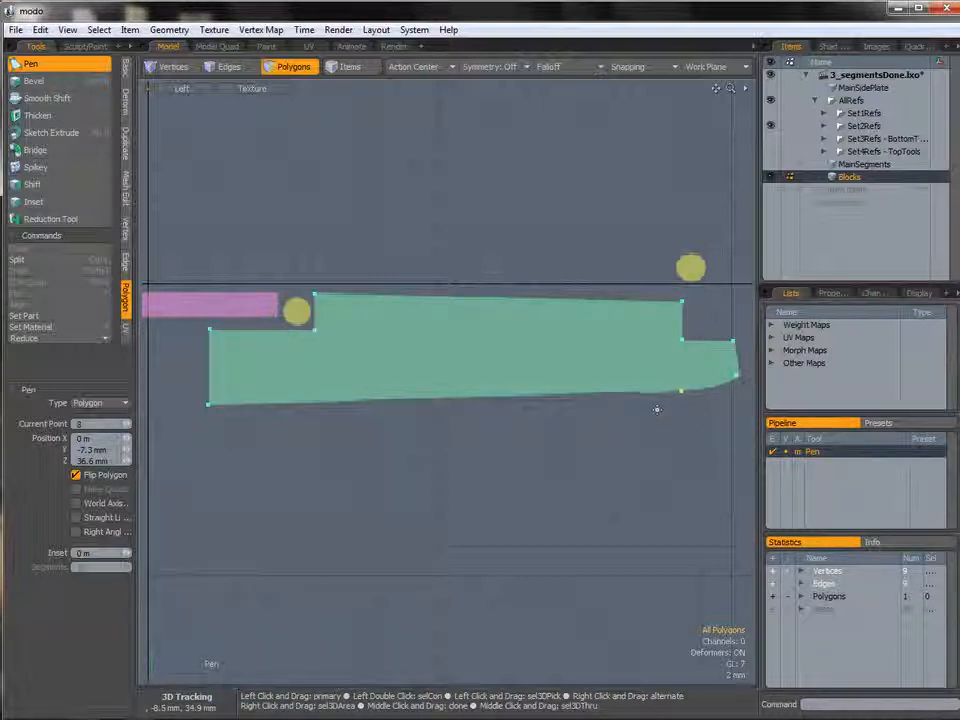
Cut two vertical edge slices across the polygon's front section.
key(space)
alt+drag(662, 347, 637, 362)
ctrl+alt+drag(709, 401, 549, 344)
ctrl+alt+drag(549, 344, 546, 341)
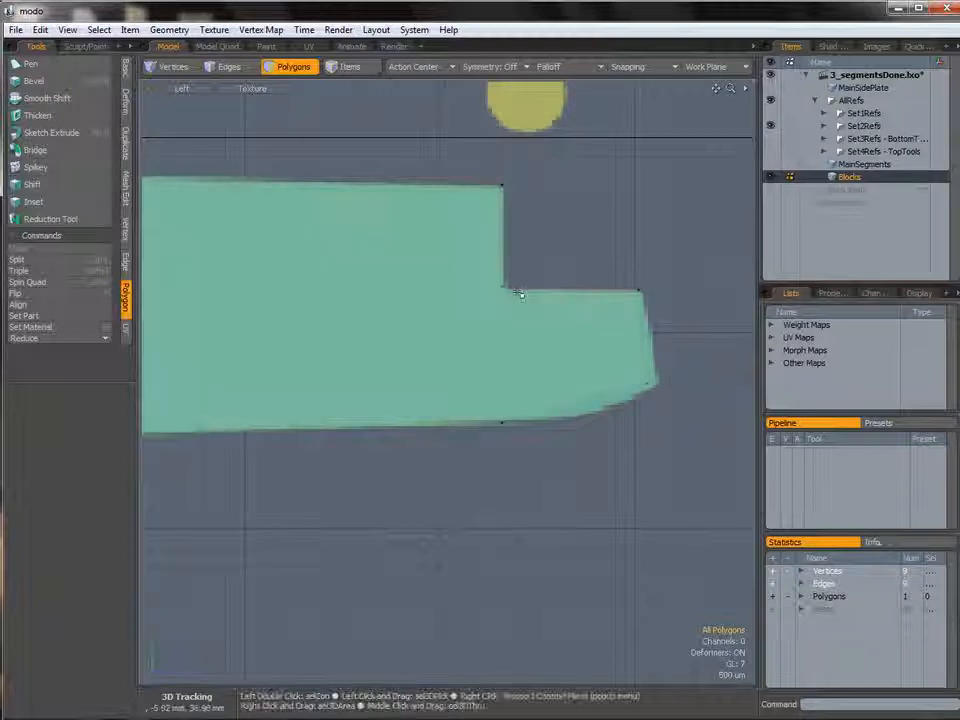
key(alt+c)
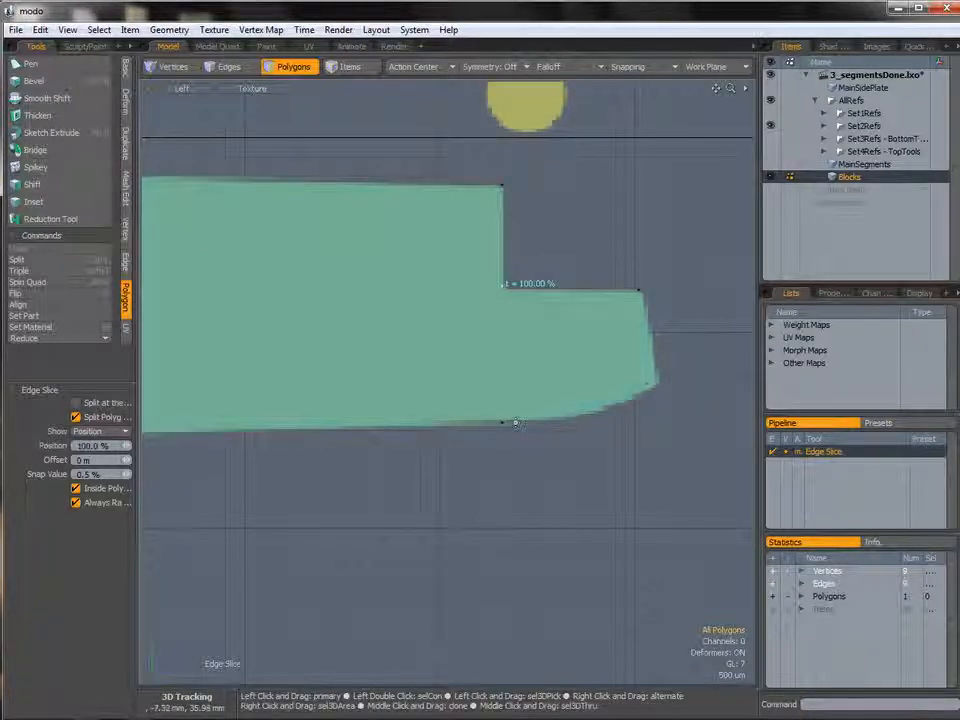
click(516, 422)
key(space)
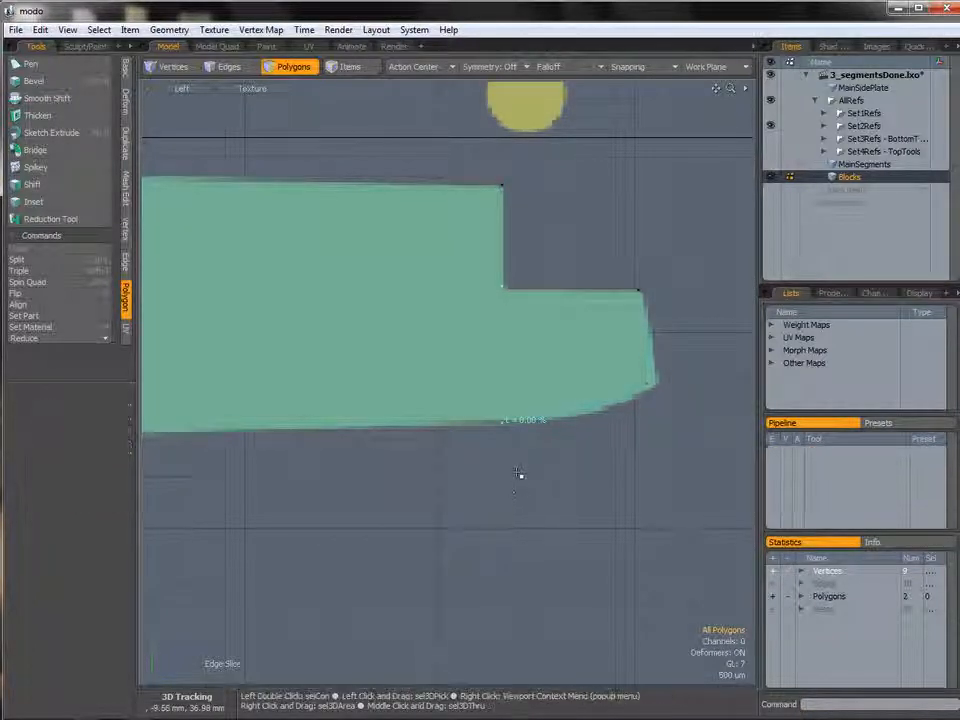
key(alt+c)
click(571, 290)
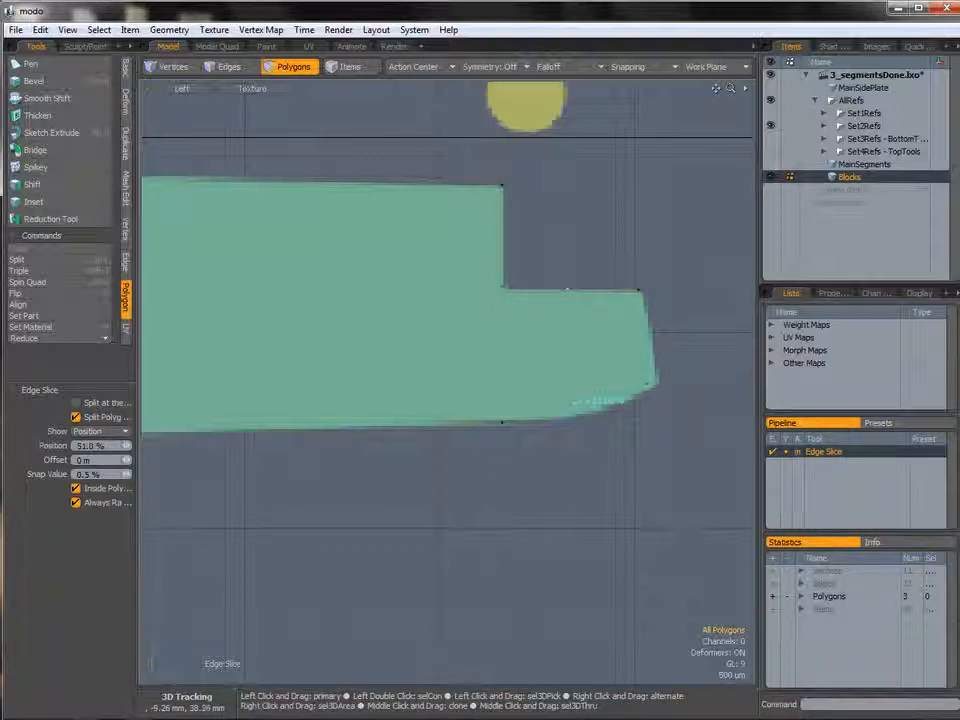
key(space)
key(space)
Move the new slice vertices to line up with the segment outline.
key(w)
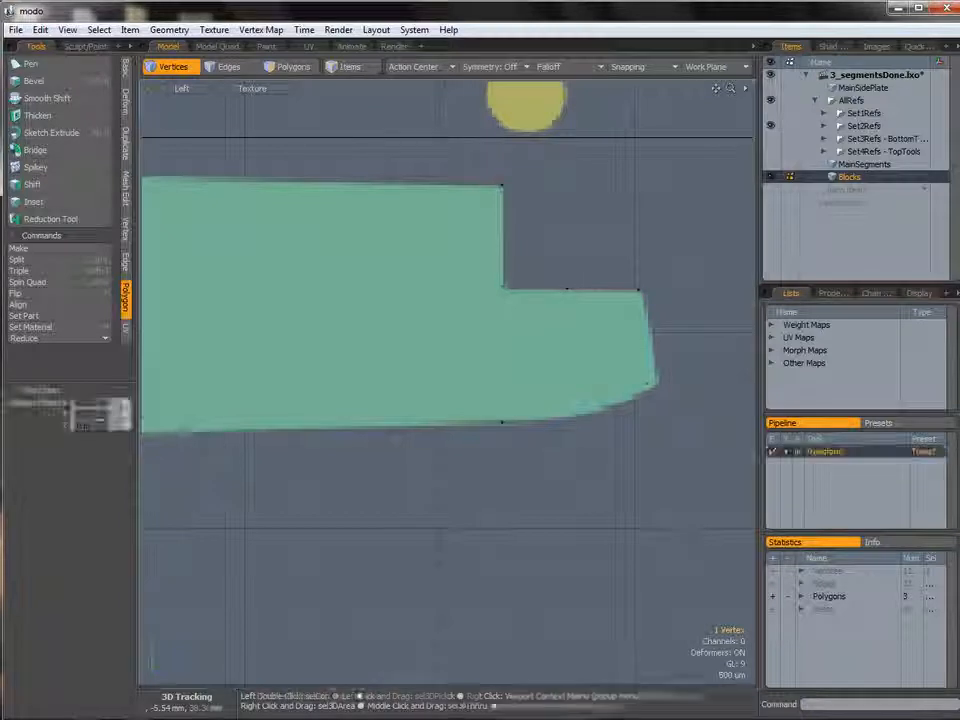
mouse_move(613, 341)
alt+shift+mouse_down()
mouse_move(587, 311)
mouse_move(615, 311)
mouse_move(625, 334)
alt+shift+mouse_up()
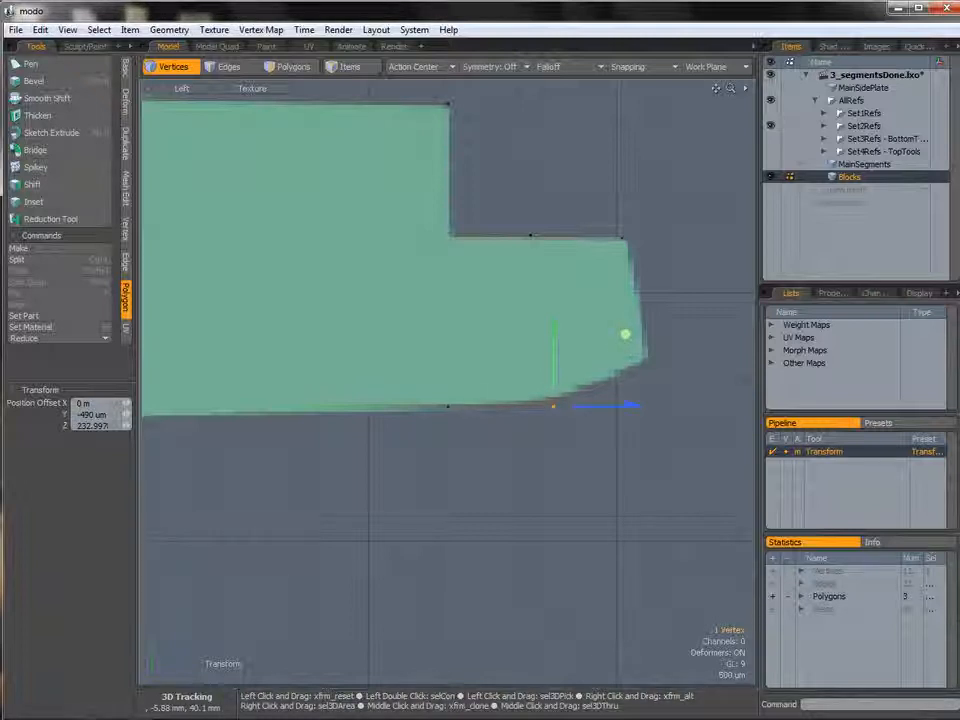
key(space)
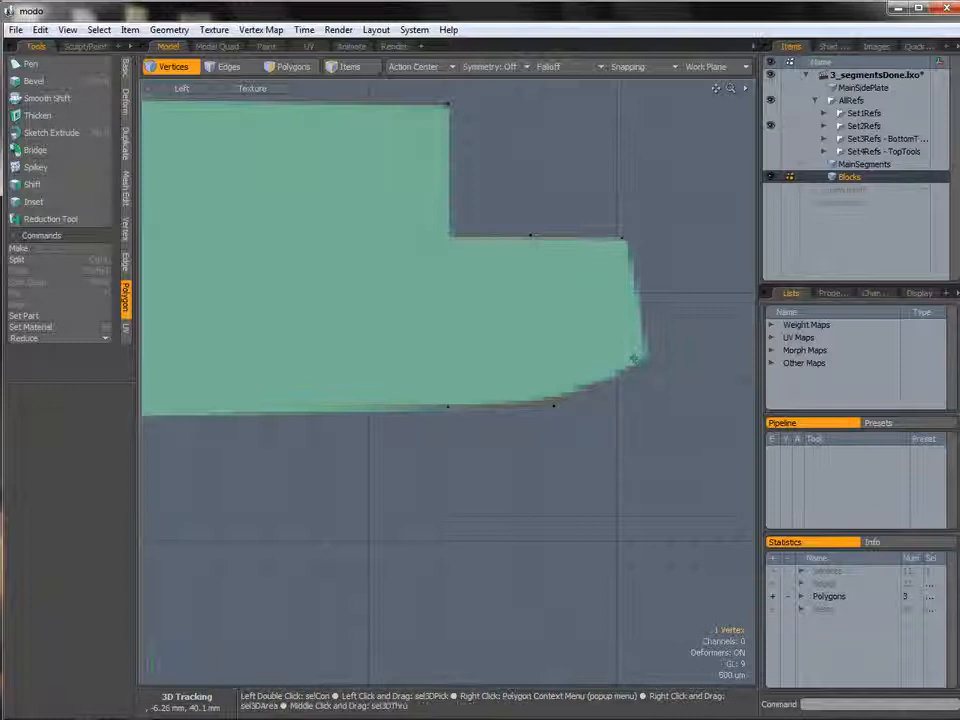
key(w)
drag(707, 293, 710, 292)
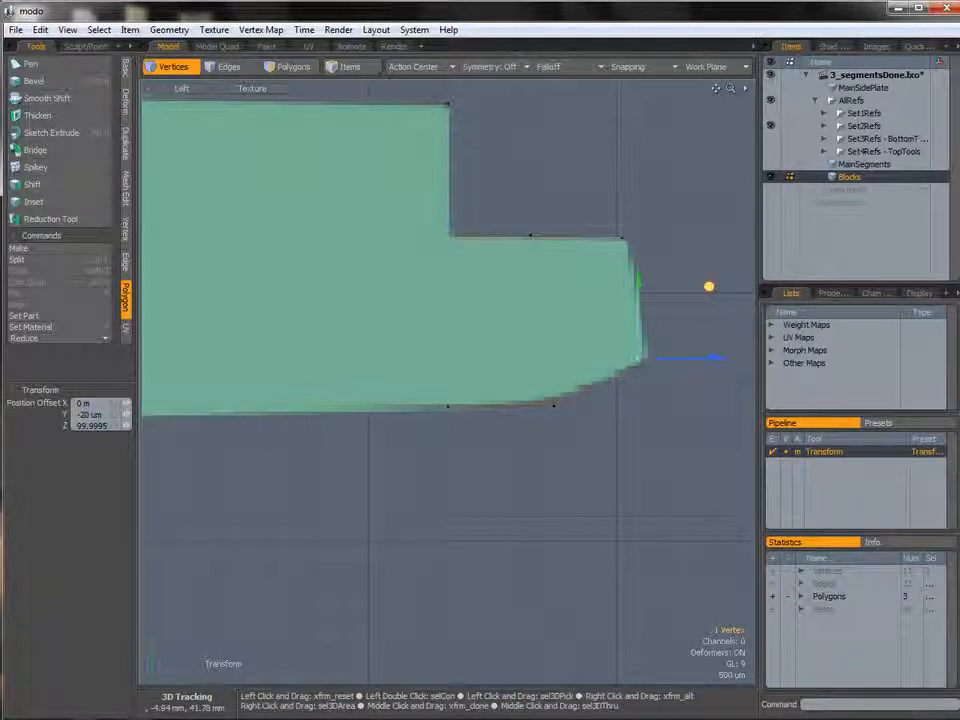
key(space)
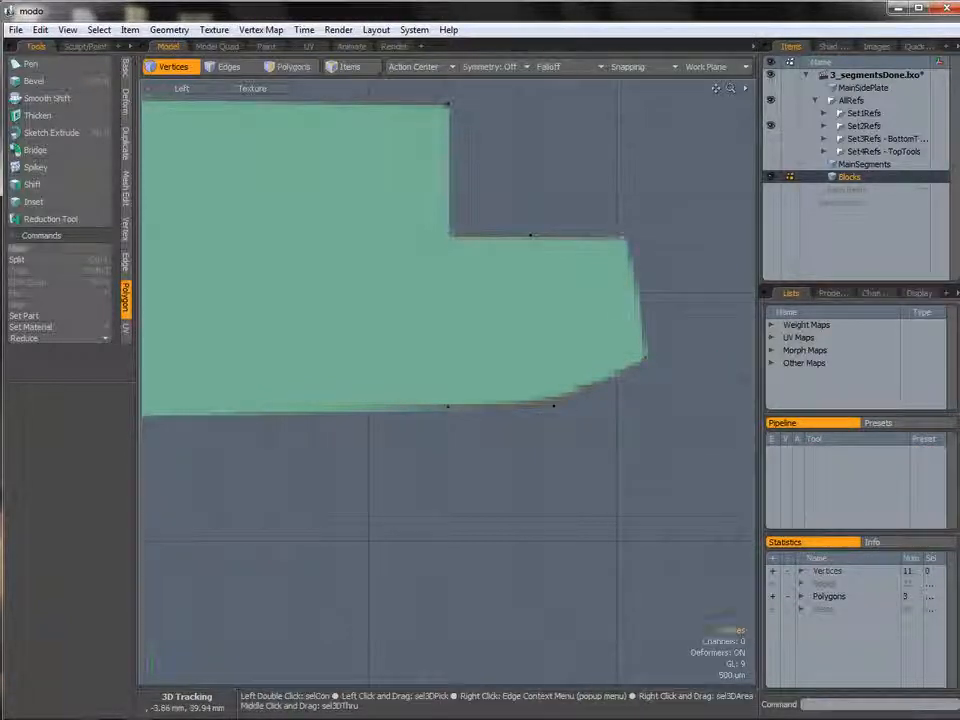
key(w)
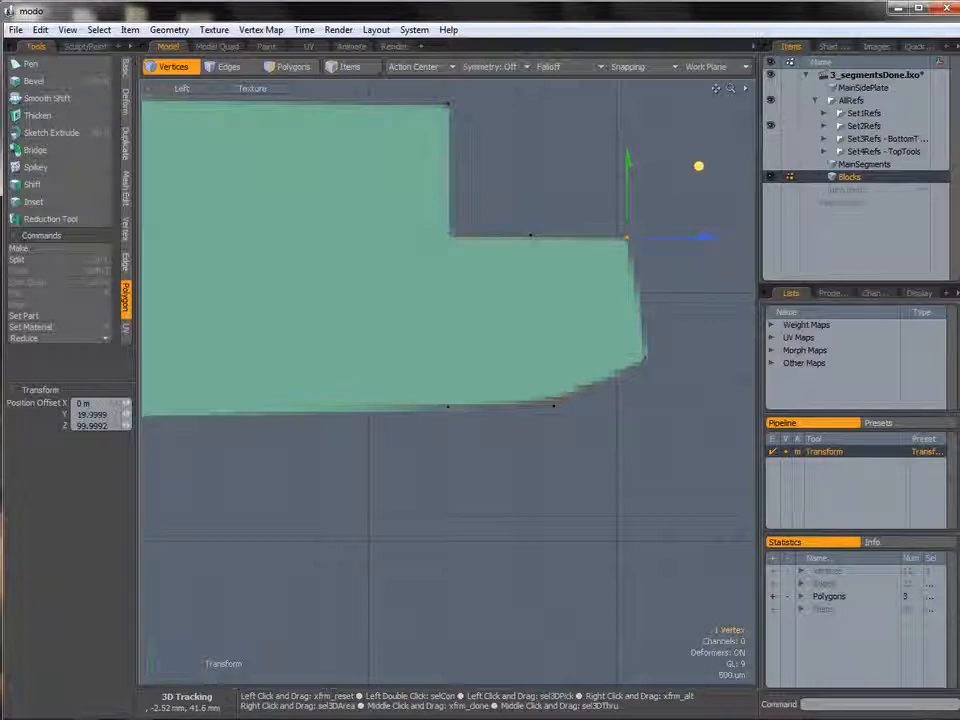
key(space)
key(space)
Bevel the slice edges in Inset mode with round level 2 and a value of 1.455 mm.
click(553, 396)
key(b)
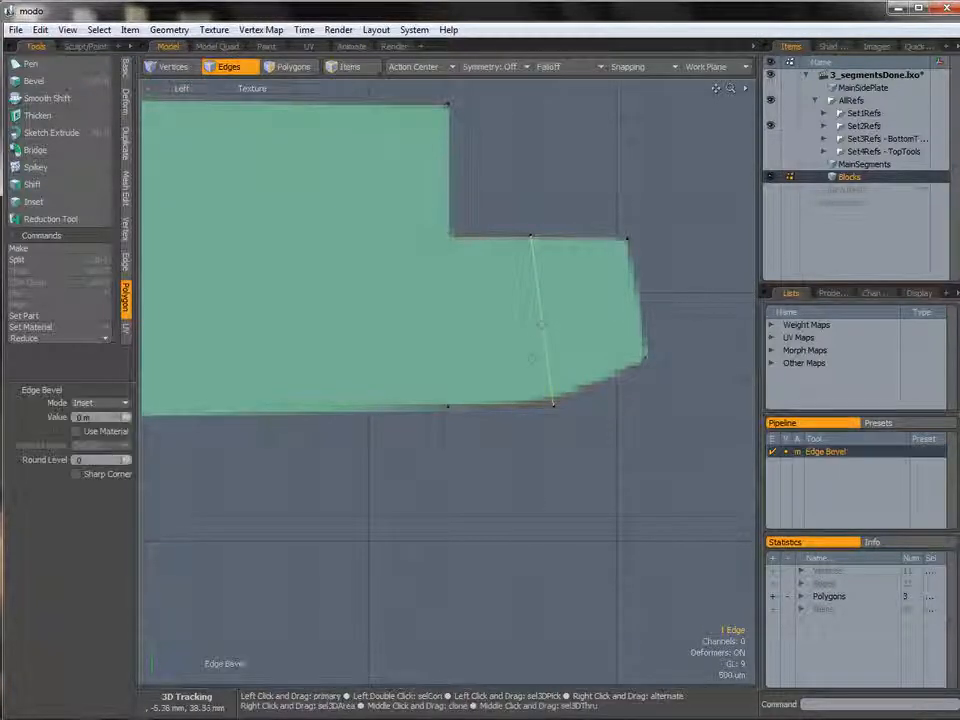
drag(516, 335, 550, 335)
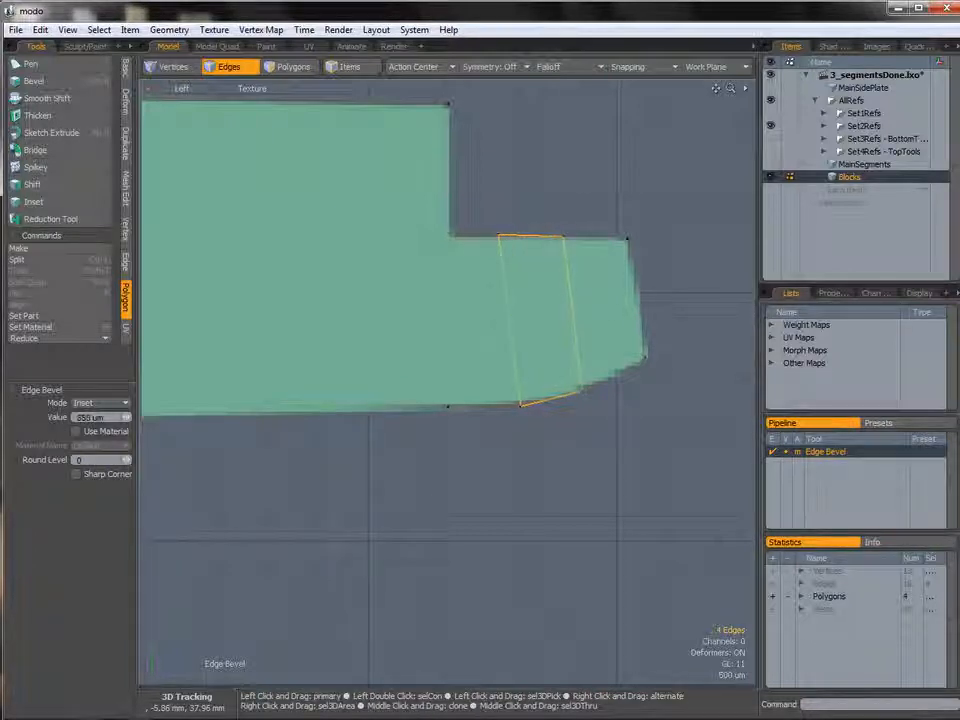
drag(96, 460, 55, 459)
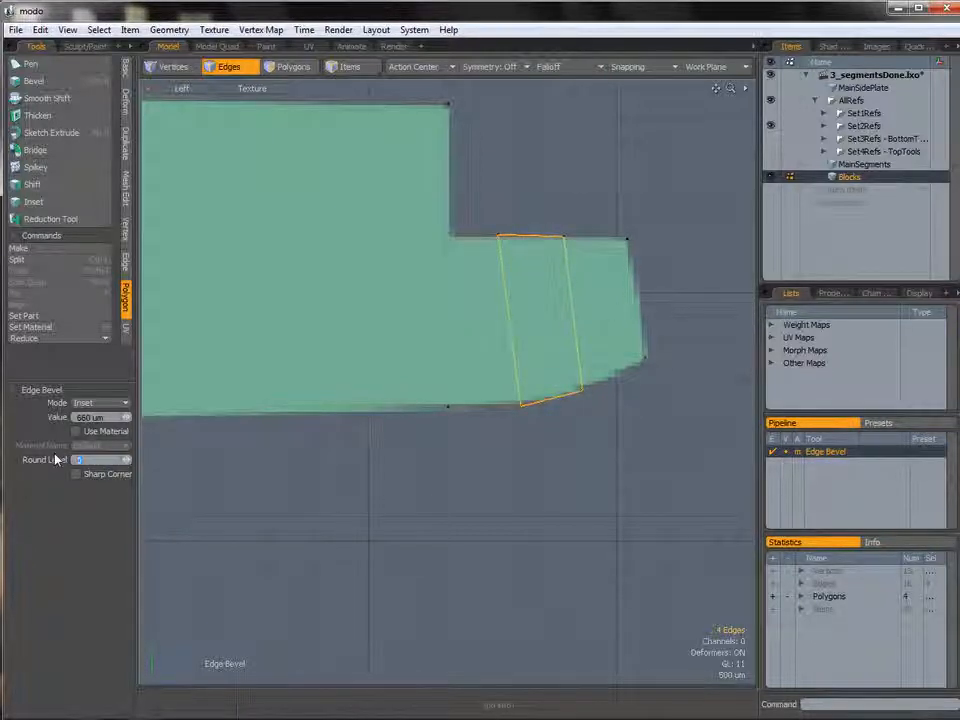
text(2)
key(Return)
drag(559, 384, 601, 384)
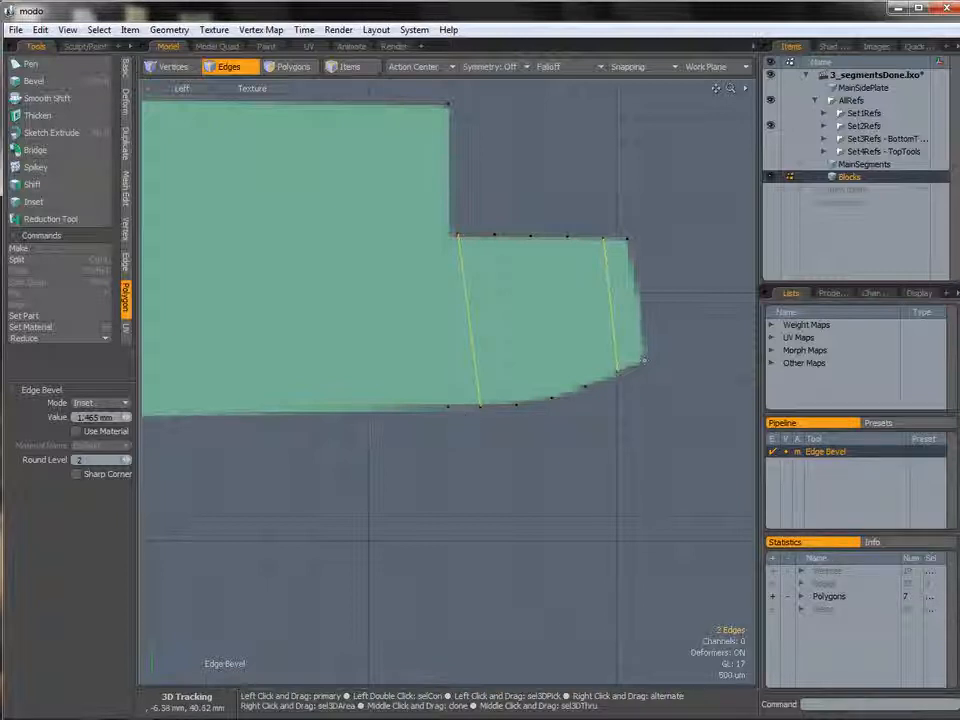
drag(553, 346, 551, 346)
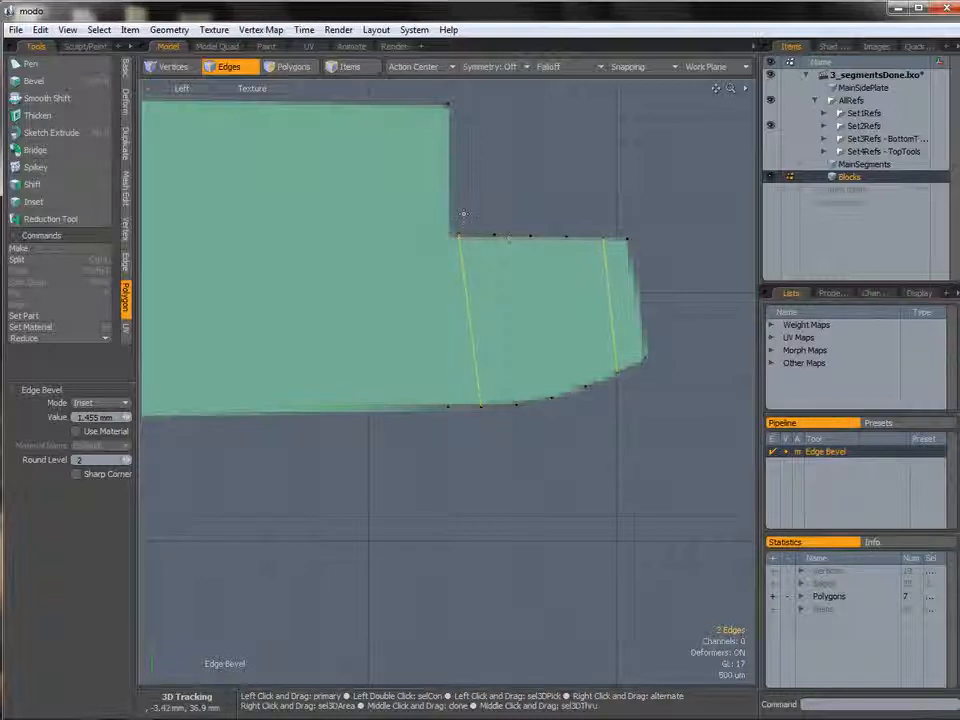
key(space)
Select the vertices along the front section's top edge and move them 160 µm forward.
key(1)
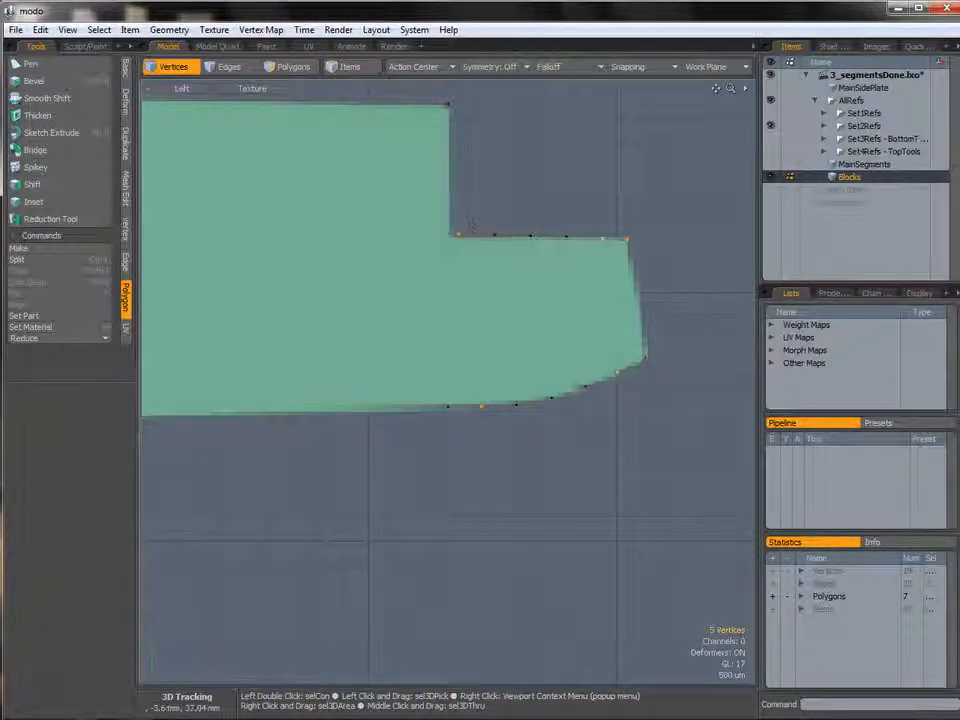
right_drag(595, 253, 603, 244)
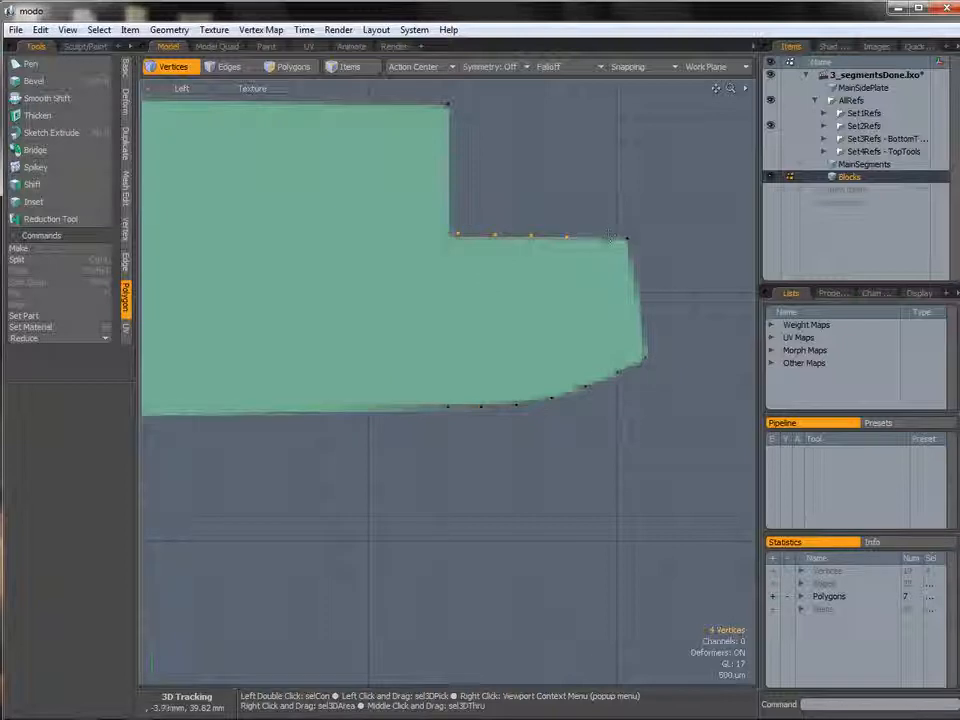
key(r)
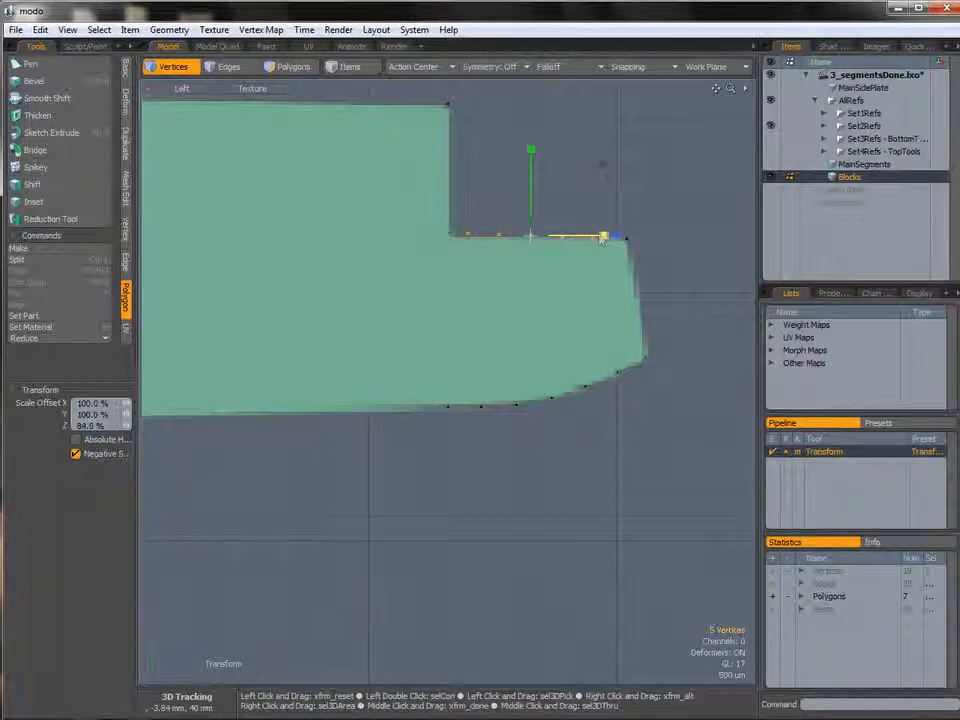
key(w)
drag(587, 236, 593, 236)
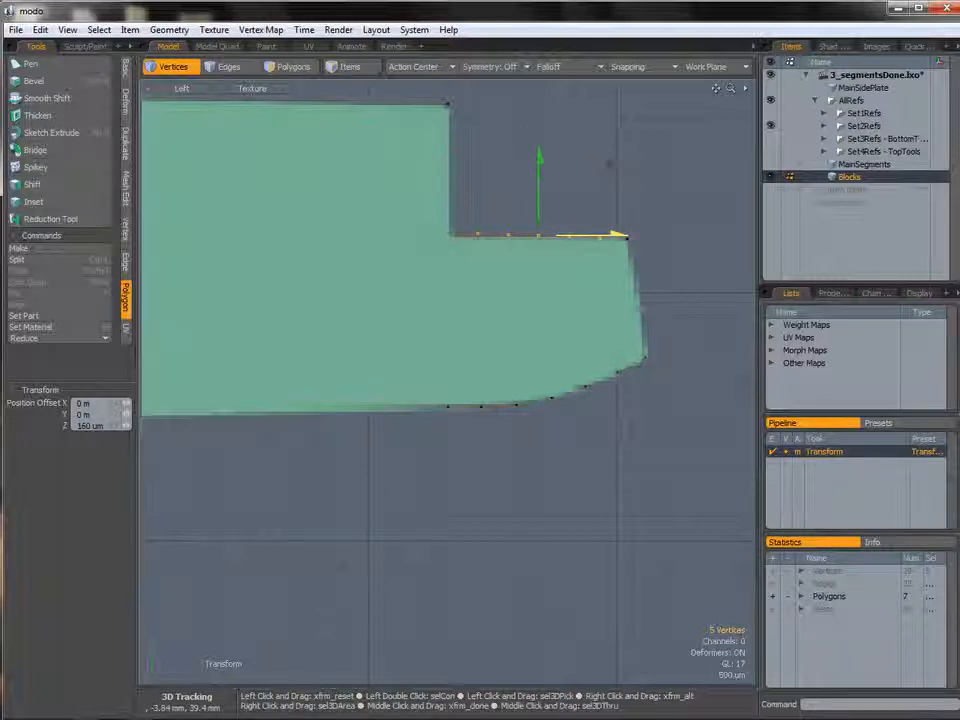
key(Escape)
key(Escape)
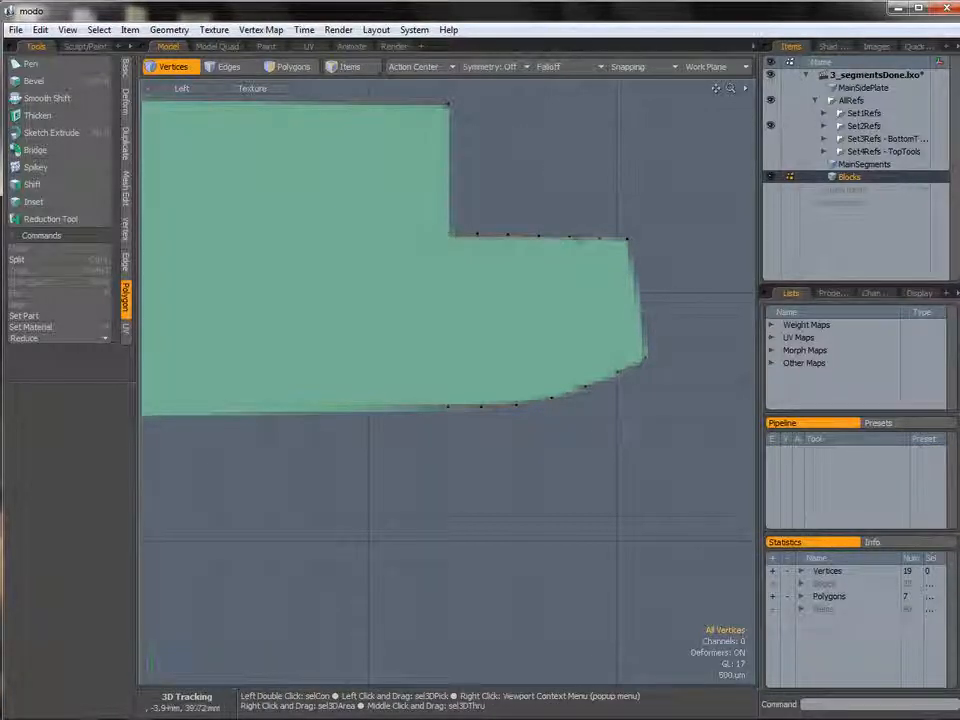
Select the vertices along the front section's top edge and scale them vertically to 0% to flatten them.
mouse_move(502, 205)
right_down()
mouse_move(390, 245)
mouse_move(395, 238)
right_up()
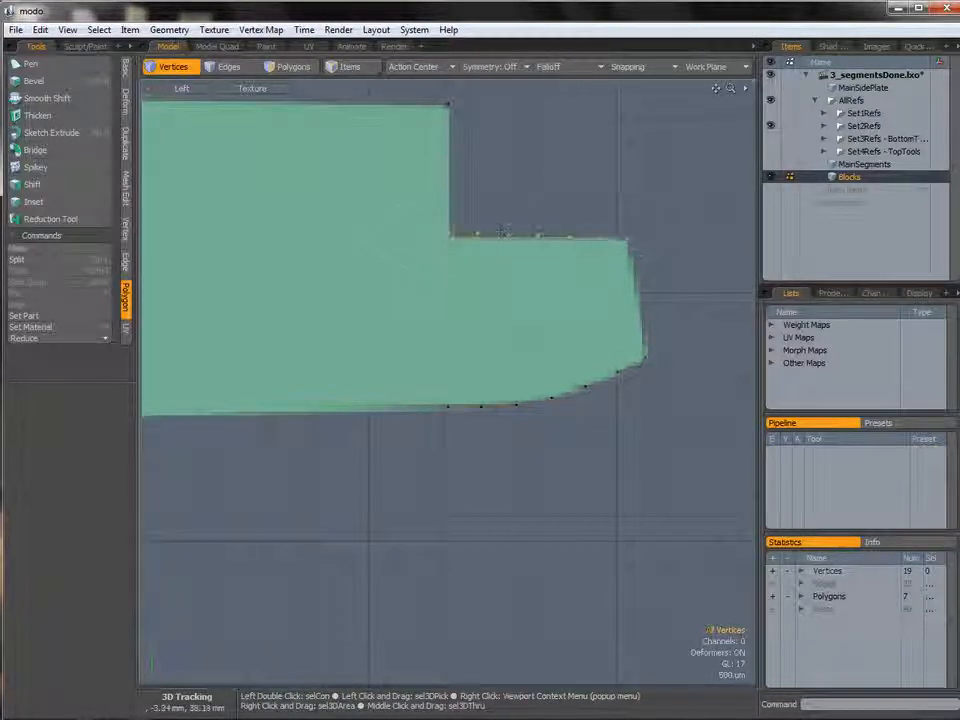
key(r)
drag(538, 153, 538, 212)
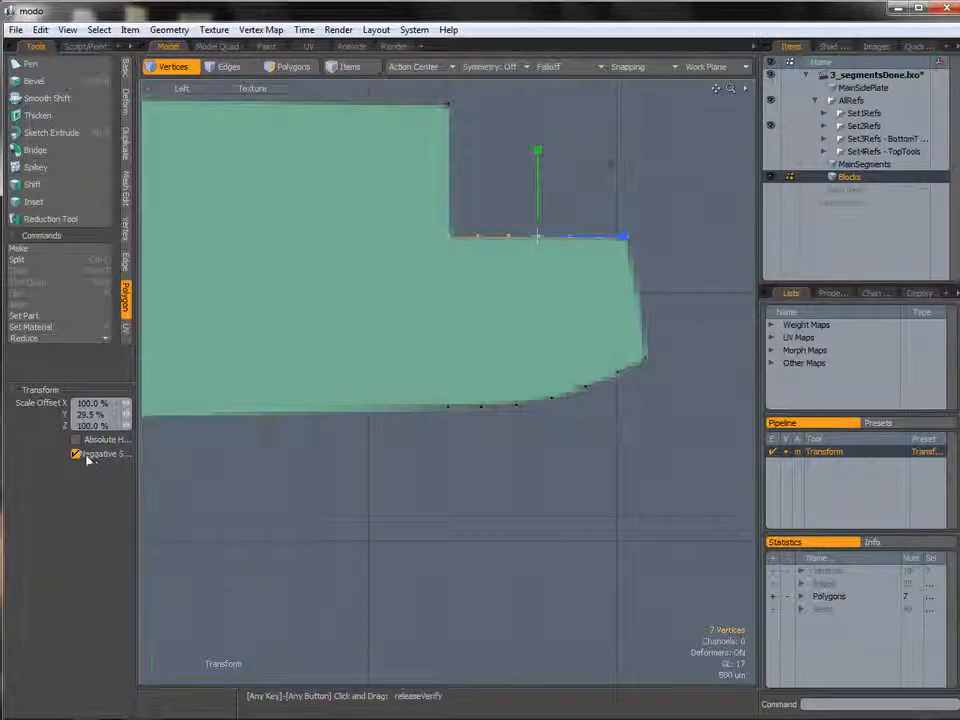
drag(139, 455, 171, 448)
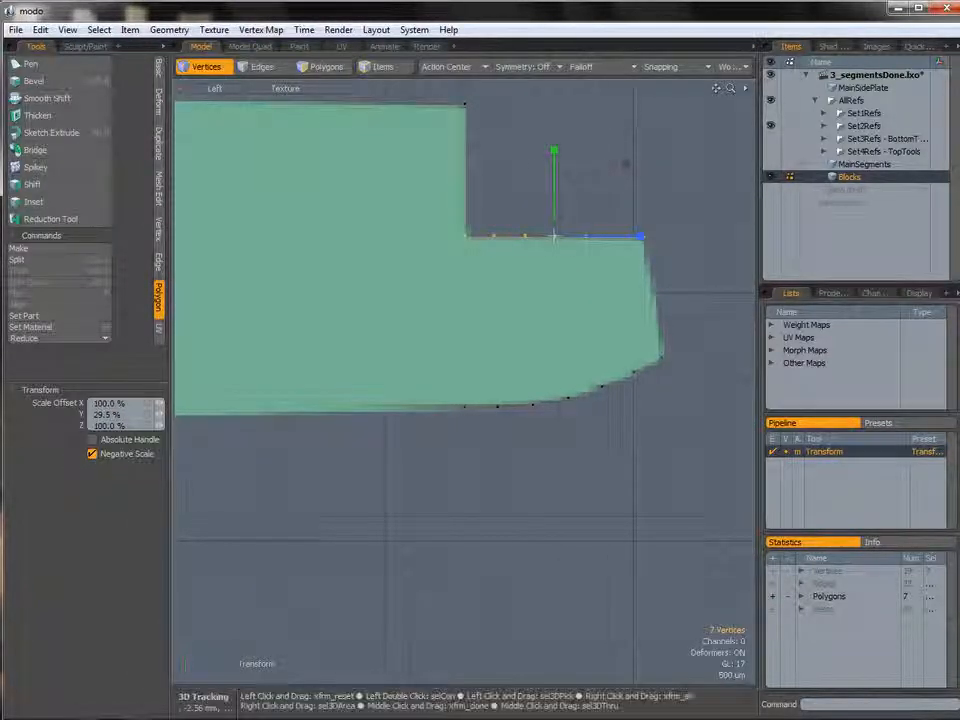
drag(554, 150, 554, 270)
drag(554, 471, 554, 540)
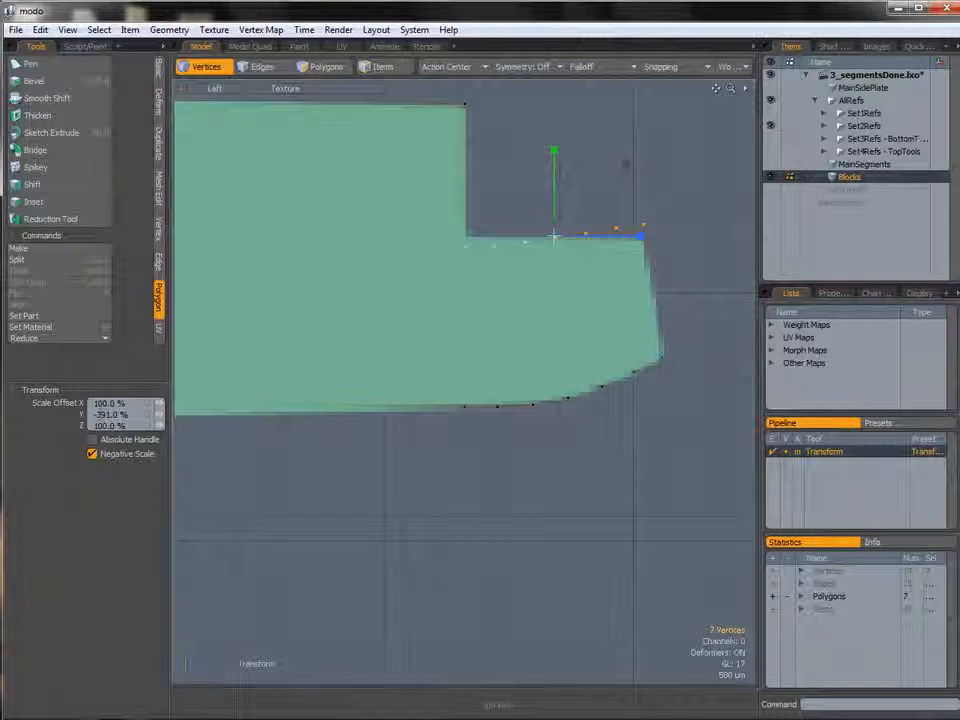
mouse_move(554, 150)
mouse_down()
mouse_move(554, 72)
mouse_move(554, 138)
mouse_up()
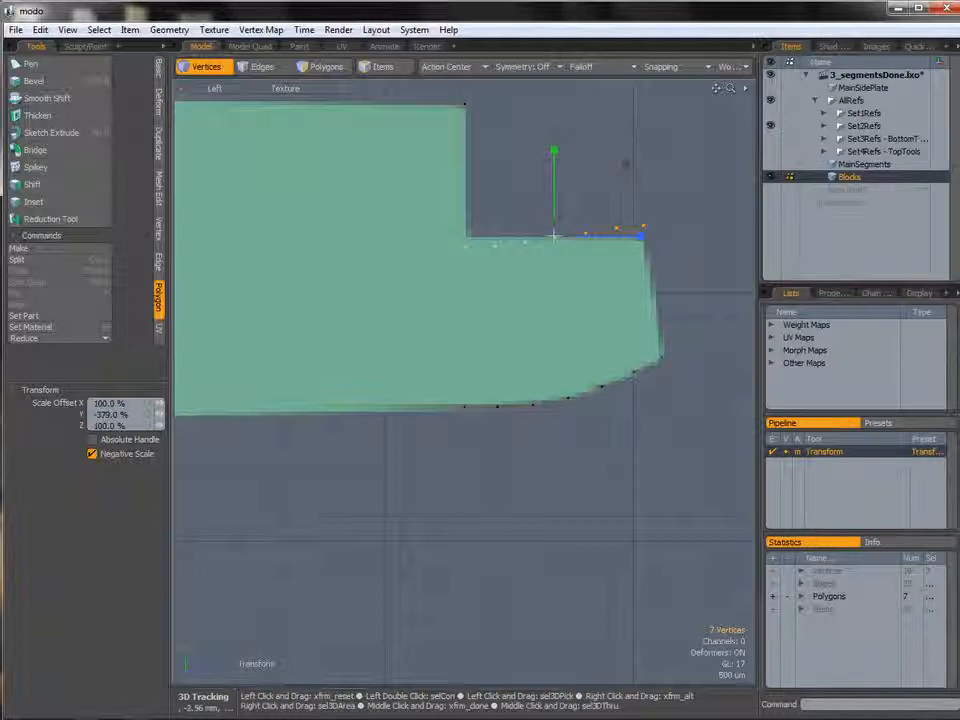
key(space)
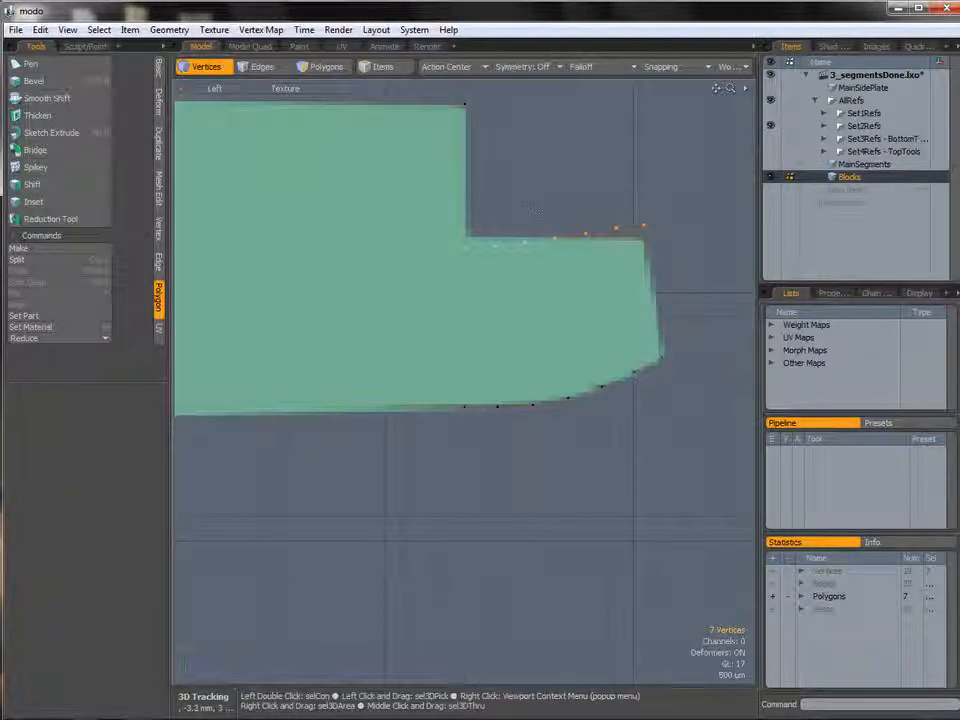
key(r)
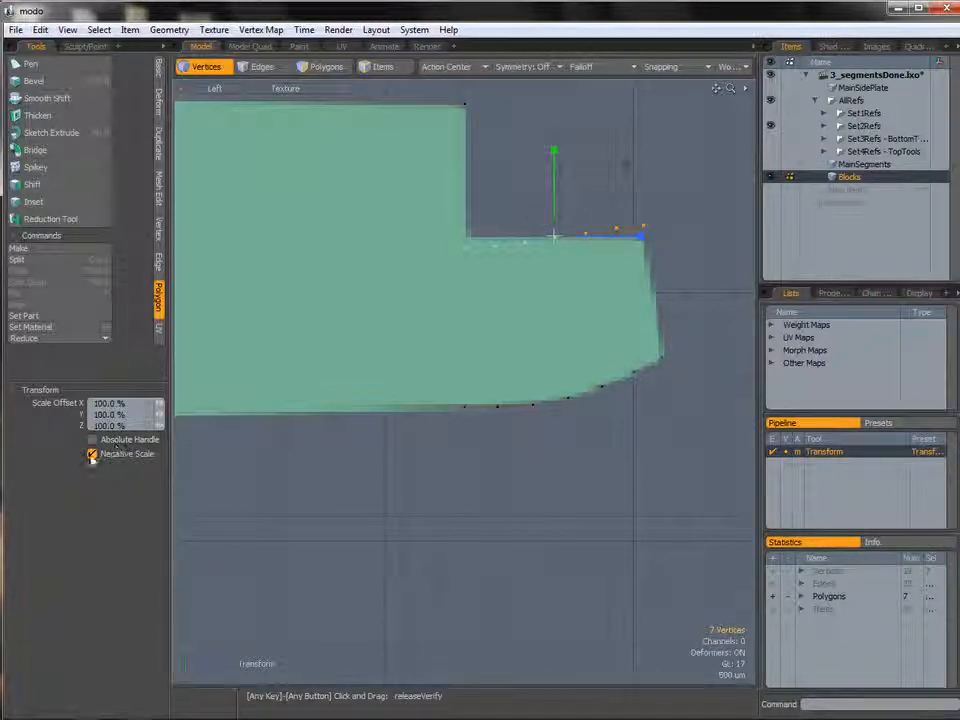
click(92, 454)
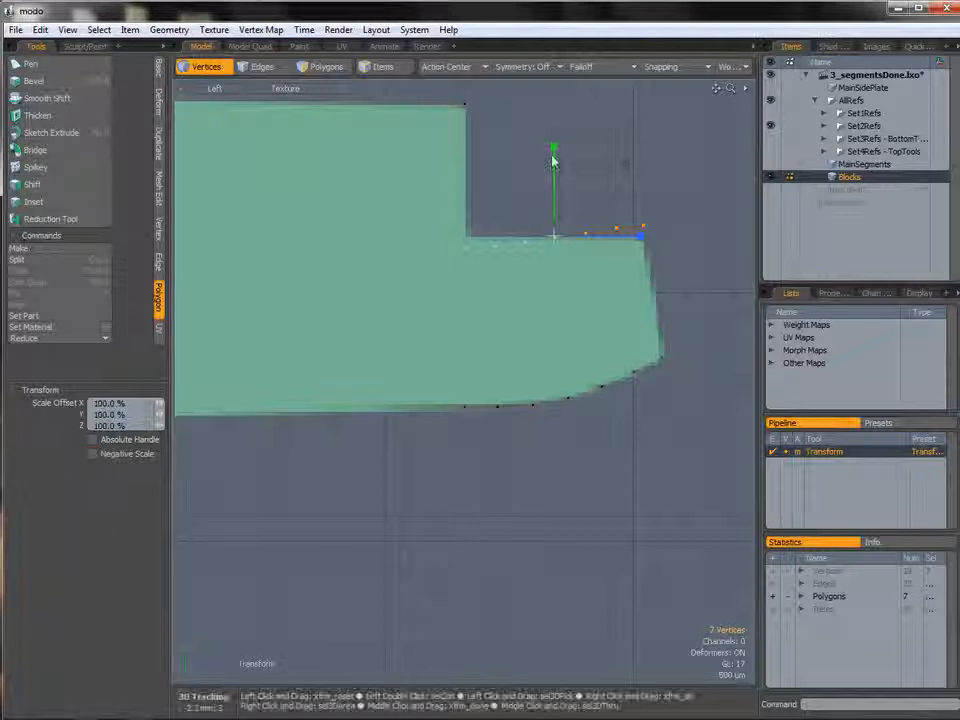
drag(554, 150, 554, 160)
drag(552, 507, 552, 545)
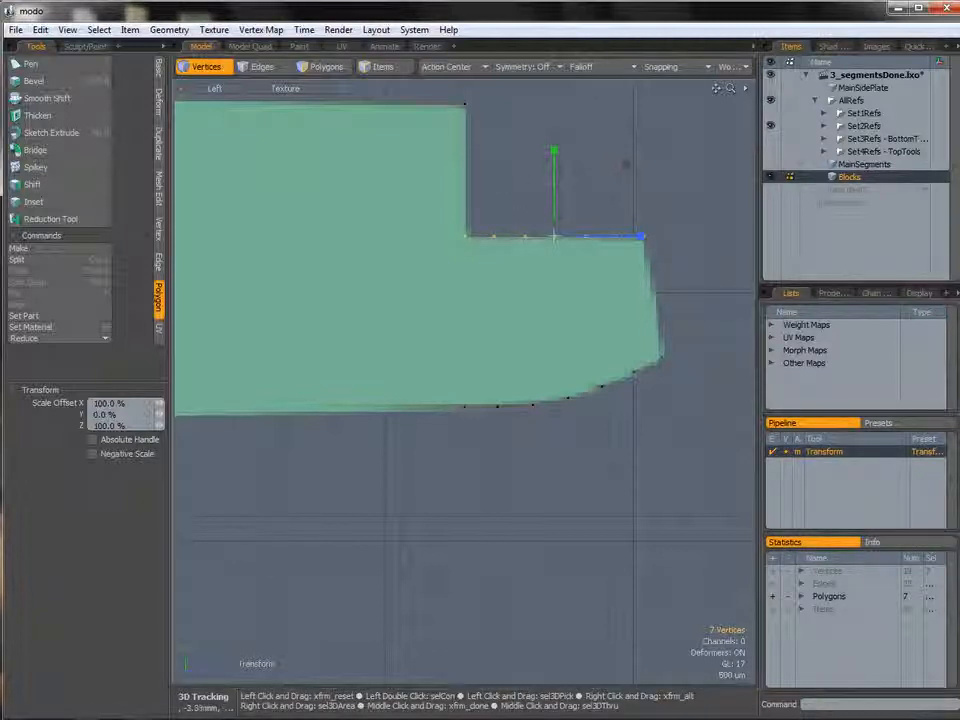
Cut vertical edge slices through the polygon below the step corners of the outline.
alt+shift+drag(499, 296, 533, 346)
key(q)
click(541, 237)
ctrl+alt+drag(584, 311, 423, 299)
alt+shift+drag(423, 299, 700, 294)
alt+shift+drag(327, 294, 584, 270)
key(c)
click(541, 254)
click(547, 411)
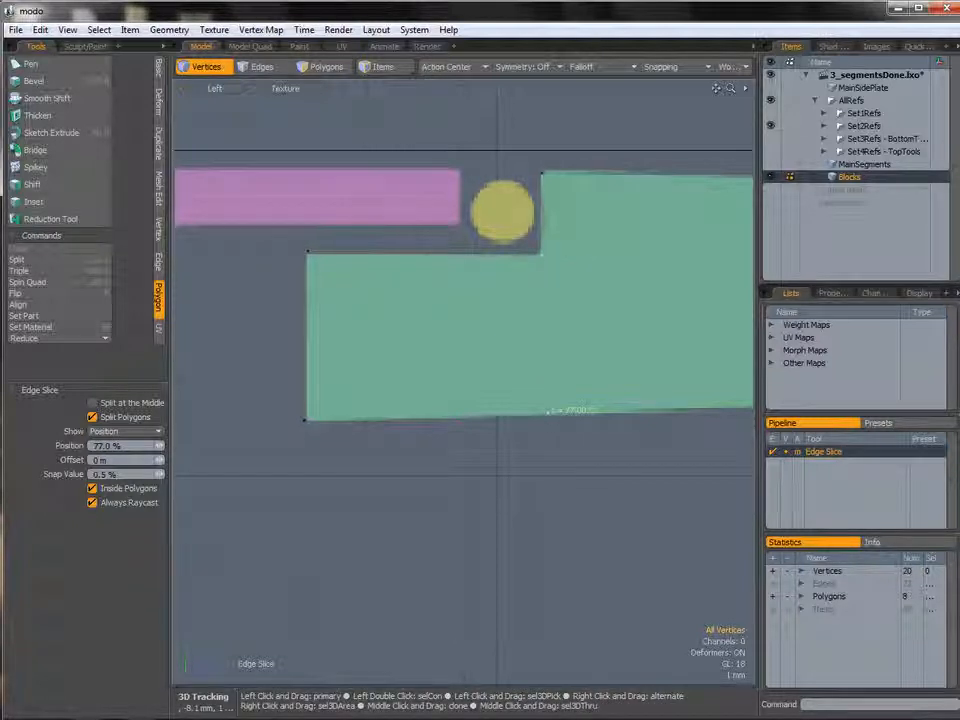
key(space)
ctrl+alt+drag(590, 362, 480, 345)
alt+shift+drag(729, 327, 532, 315)
key(c)
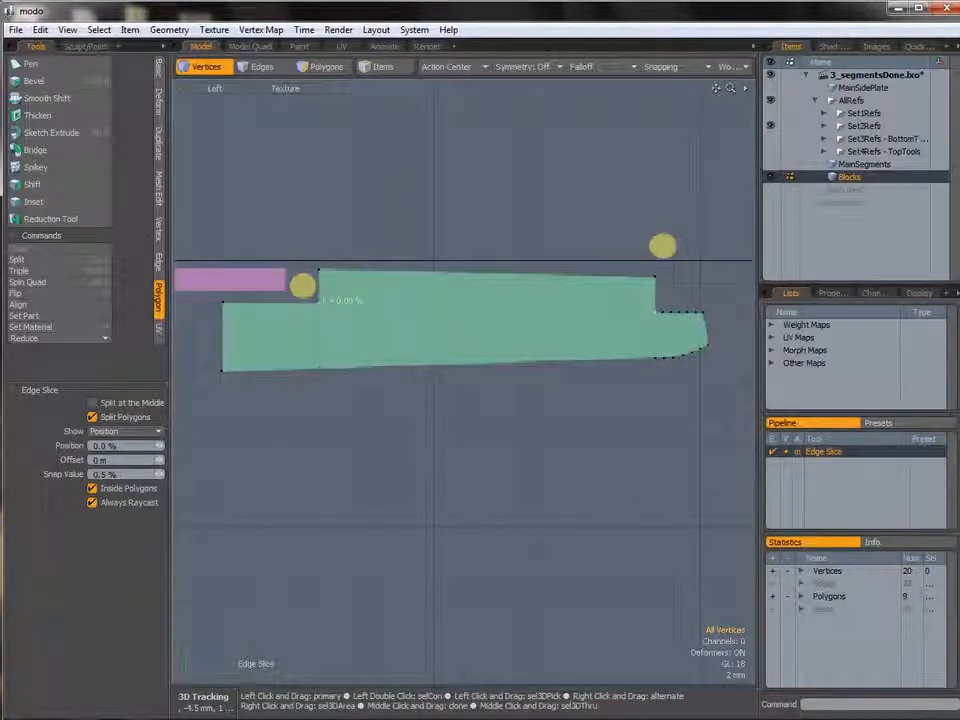
key(space)
Inspect the mesh's polygon statistics grouped by vertex count.
click(802, 597)
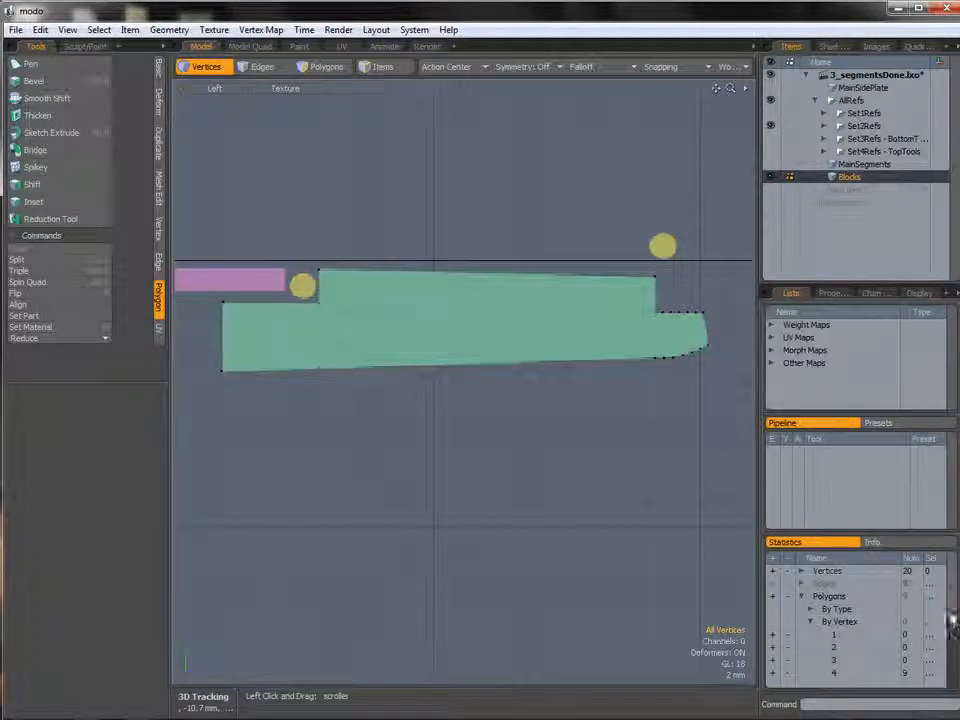
drag(952, 621, 952, 639)
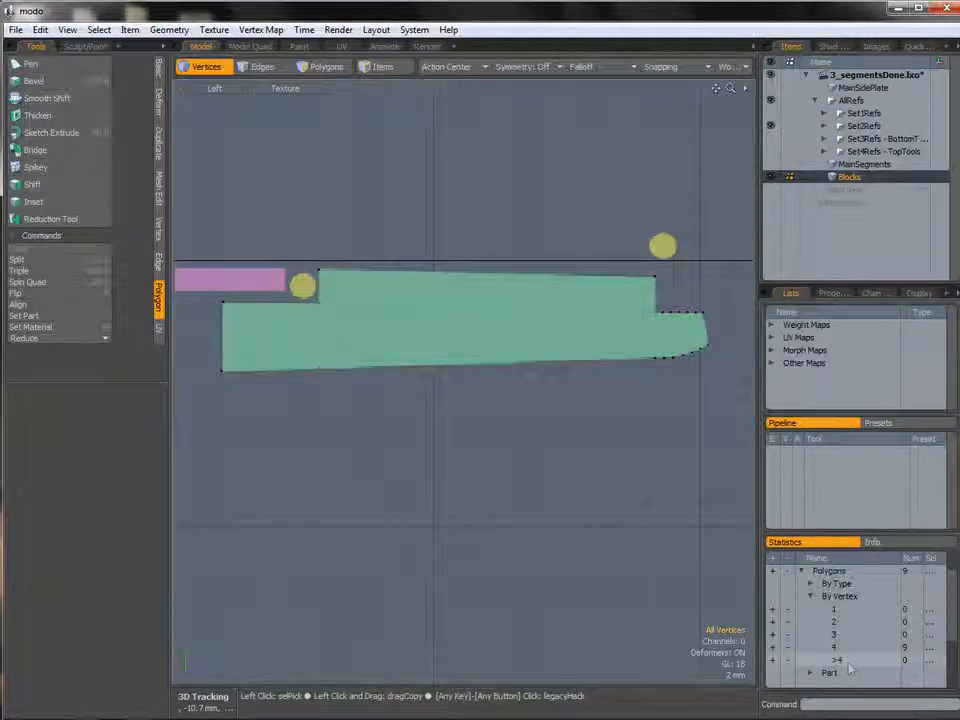
alt+drag(441, 304, 445, 318)
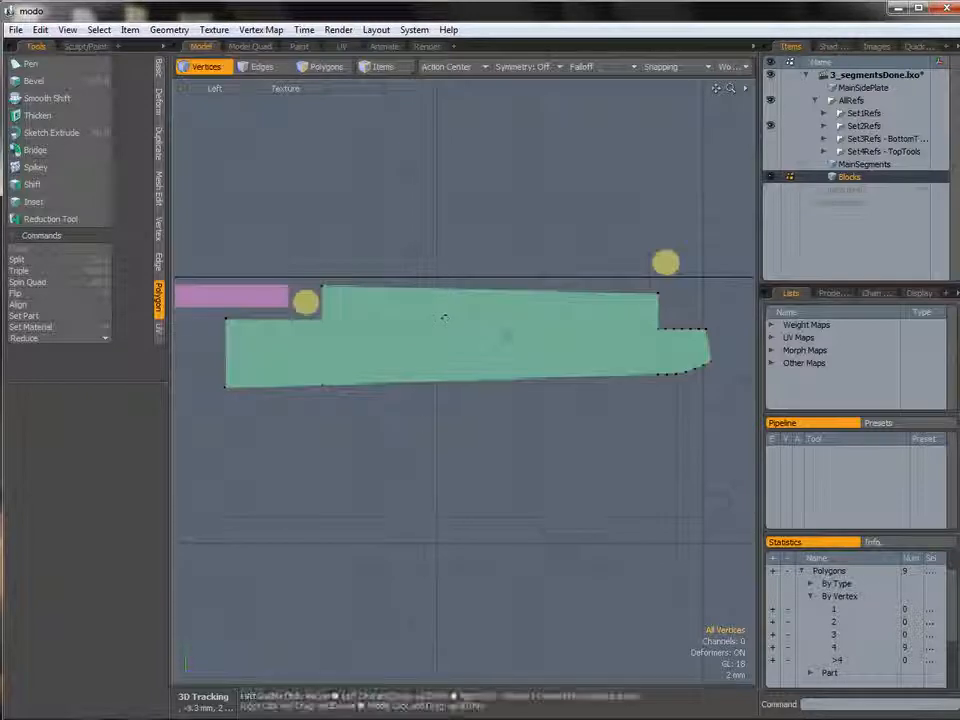
key(space)
key(space)
Select all the polygons, move them -5.55 mm along X in the Back view, and extrude them 2.1 mm.
double_click(506, 329)
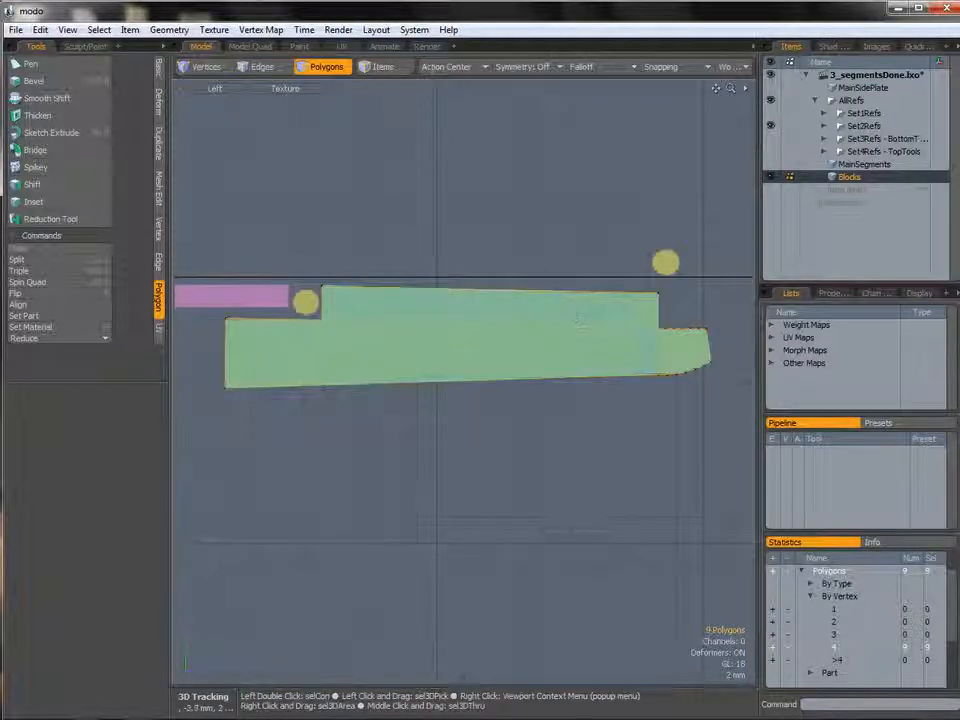
key(ctrl+space)
click(524, 347)
alt+drag(533, 291, 551, 334)
key(w)
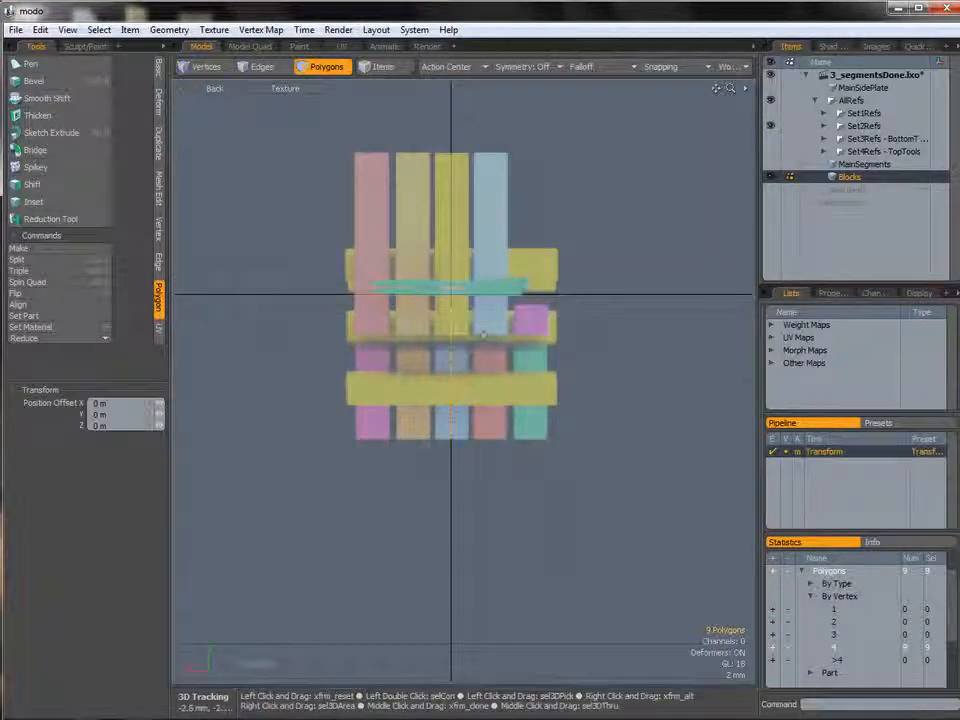
drag(456, 372, 471, 372)
ctrl+alt+drag(542, 370, 578, 367)
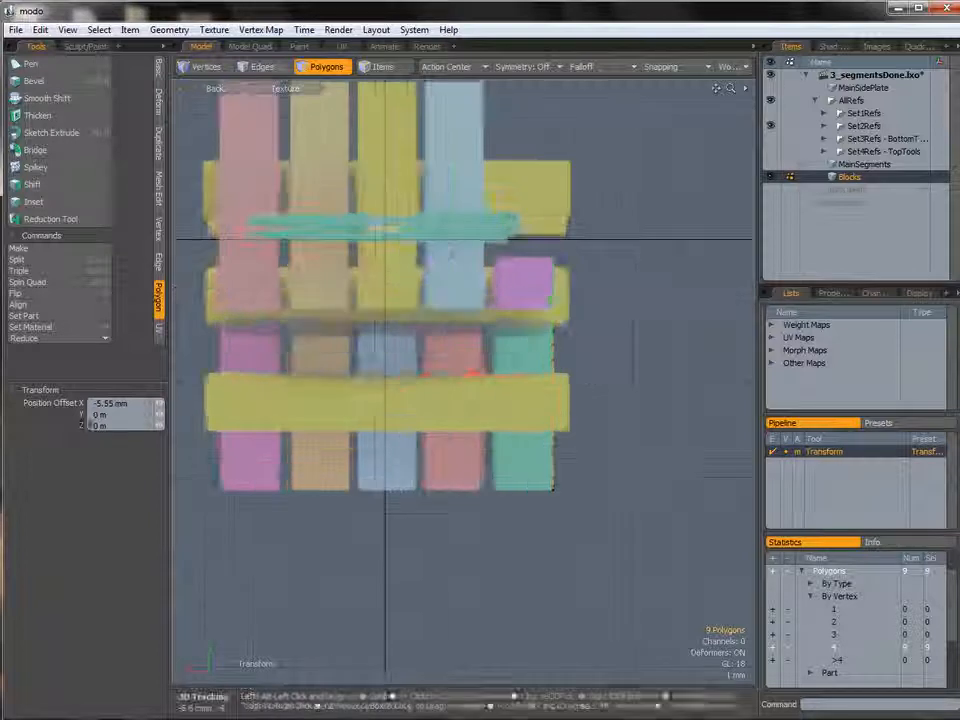
key(shift+x)
click(580, 356)
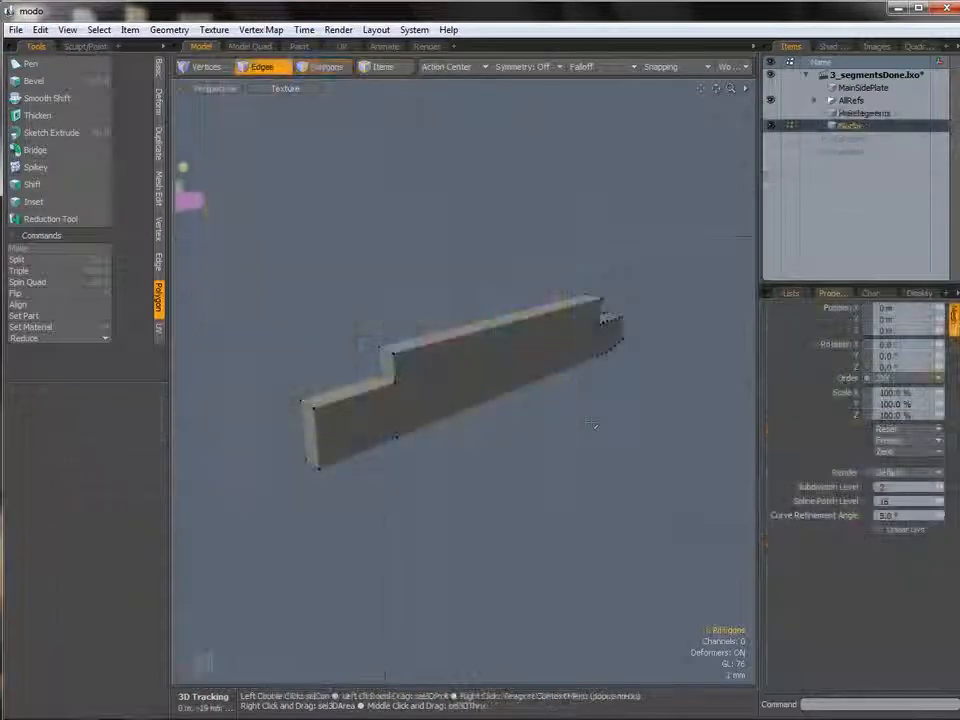
Examine the extruded block against the references from the Right view.
key(ctrl+space)
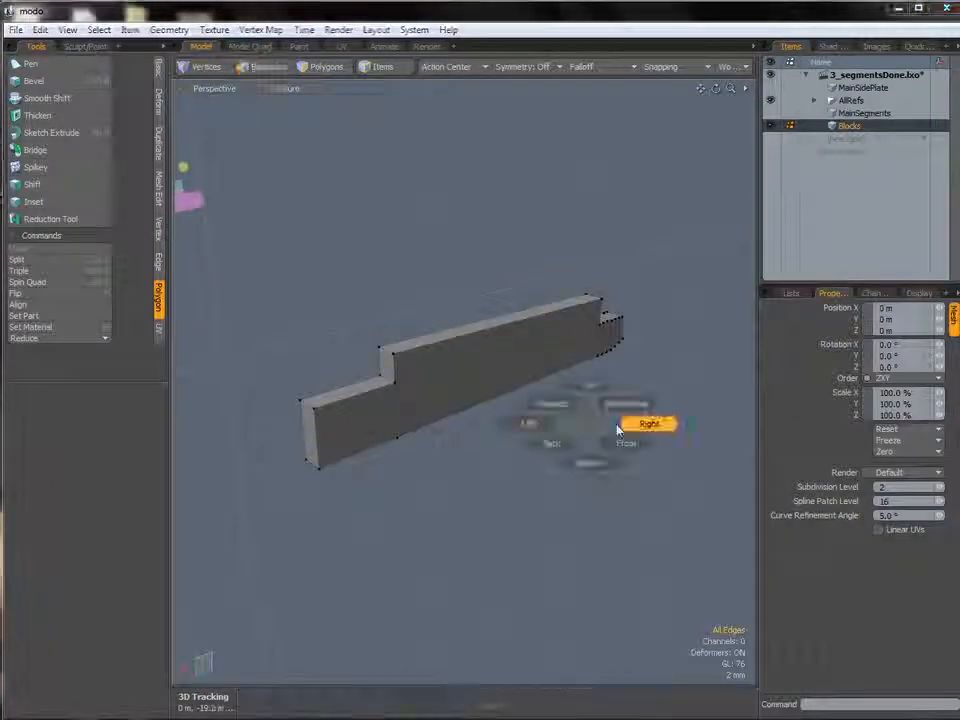
click(618, 428)
alt+shift+drag(462, 349, 454, 377)
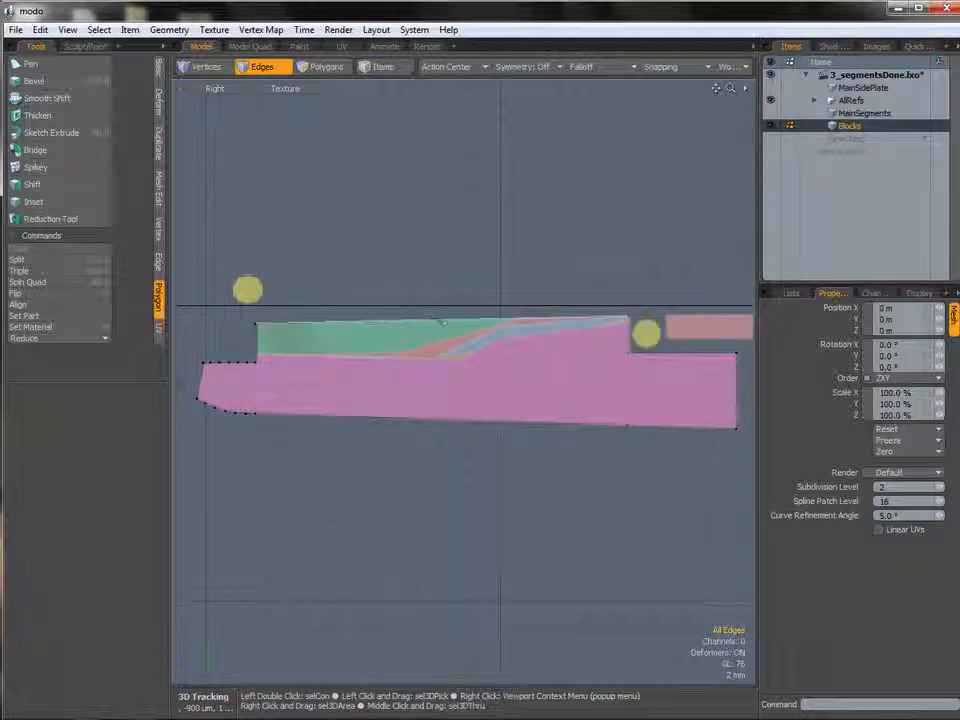
scroll(429, 373, up, 2)
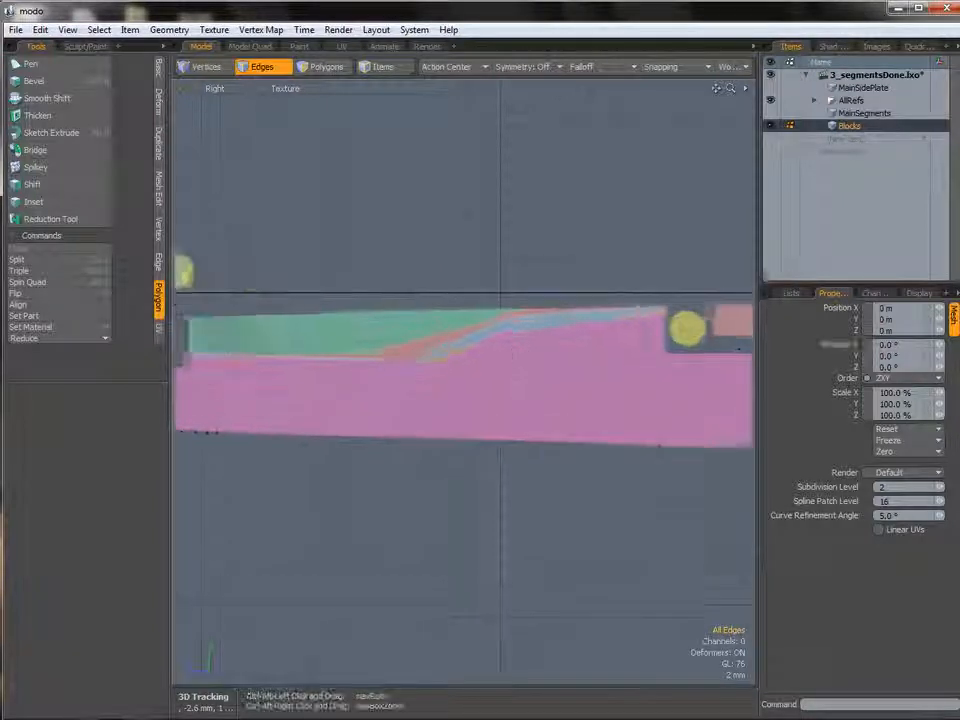
scroll(505, 358, up, 1)
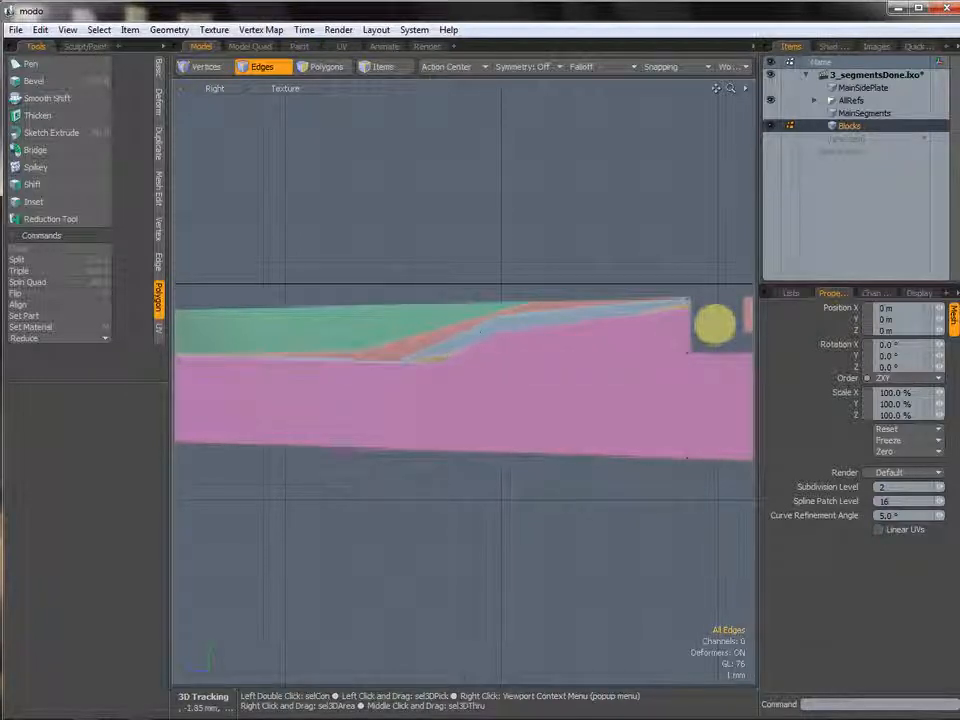
scroll(461, 338, down, 1)
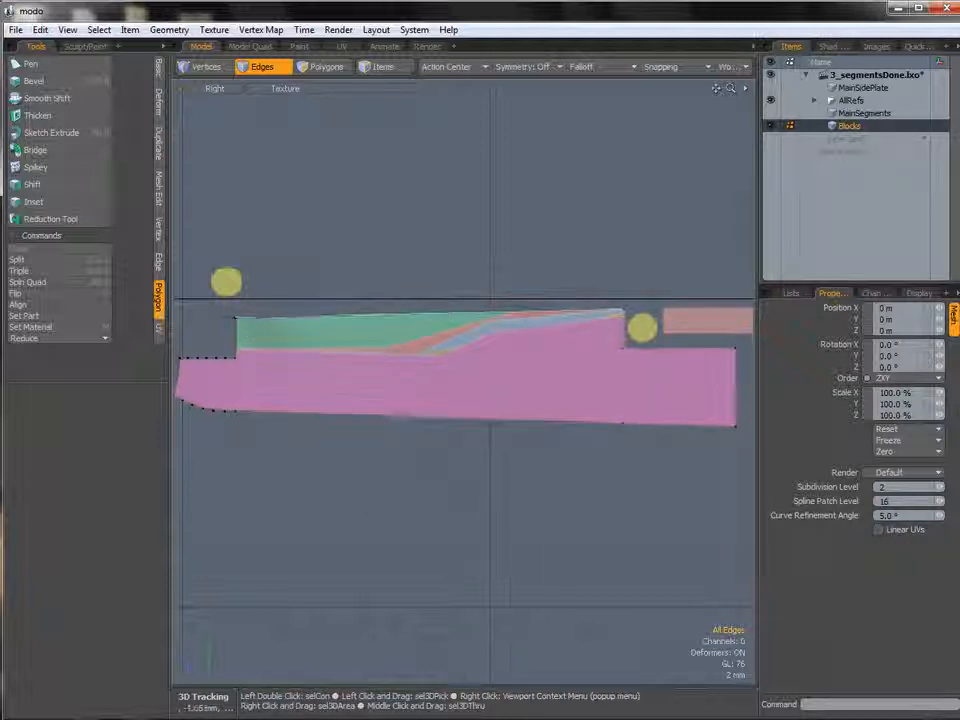
Select the outer polygon strip in the Top view and move it 2.3 mm along X.
key(ctrl+space)
click(477, 336)
alt+drag(469, 337, 426, 322)
key(3)
key(ctrl+space)
click(447, 358)
mouse_move(426, 322)
ctrl+alt+mouse_down()
mouse_move(454, 375)
mouse_move(422, 315)
mouse_move(447, 349)
mouse_move(434, 325)
ctrl+alt+mouse_up()
alt+shift+drag(434, 325, 425, 380)
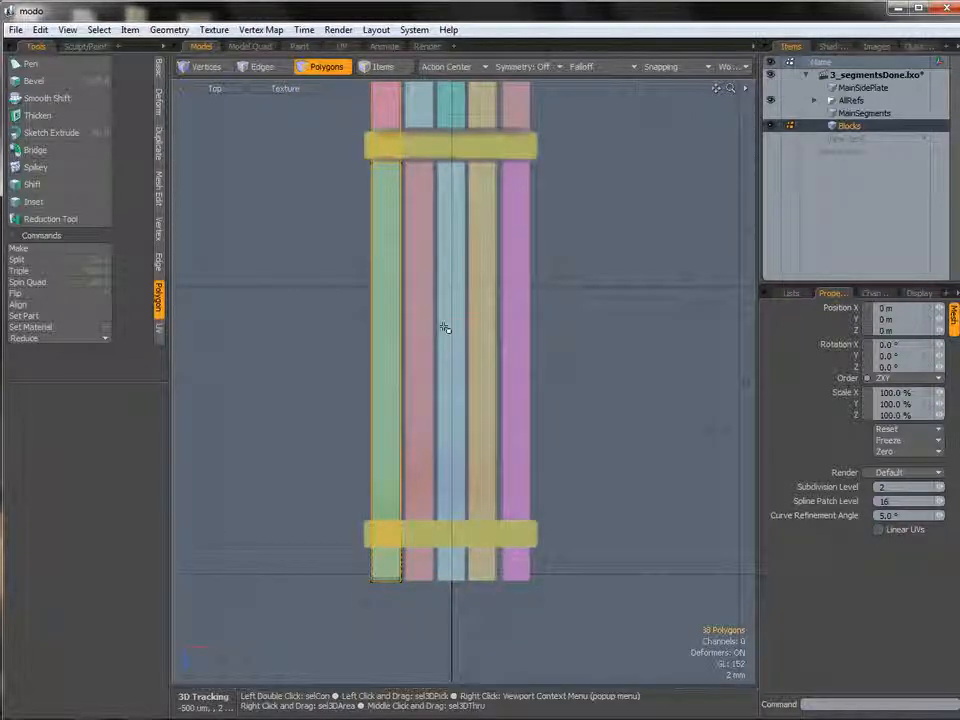
key(w)
drag(428, 325, 461, 322)
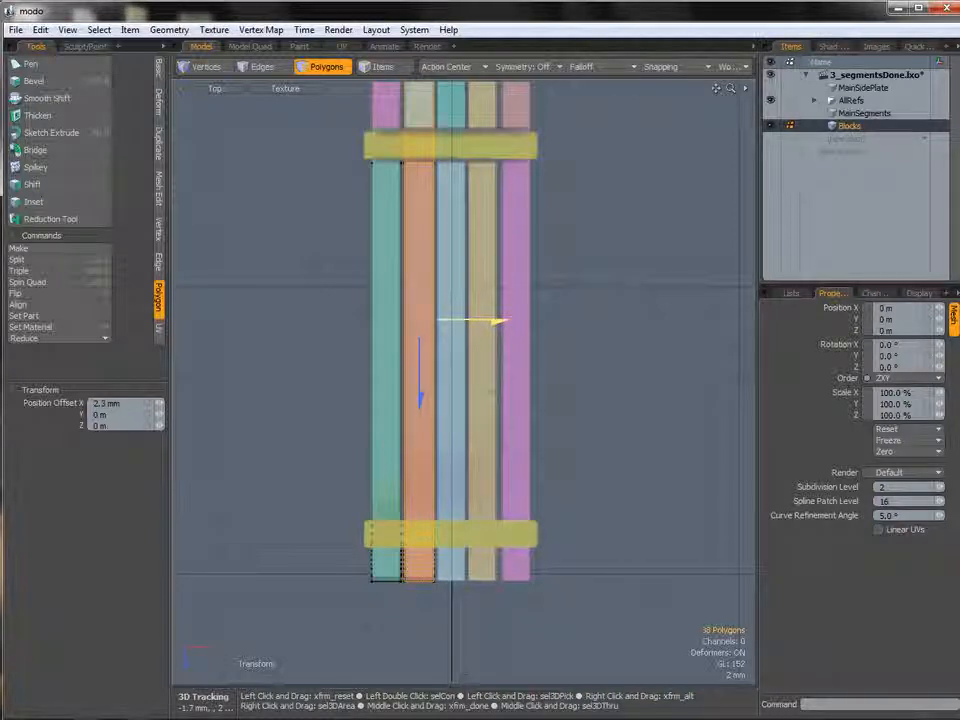
Select one half of the mesh in perspective, delete it, and undo the deletion.
key(ctrl+space)
click(480, 318)
alt+drag(471, 354, 338, 335)
key(q)
click(338, 335)
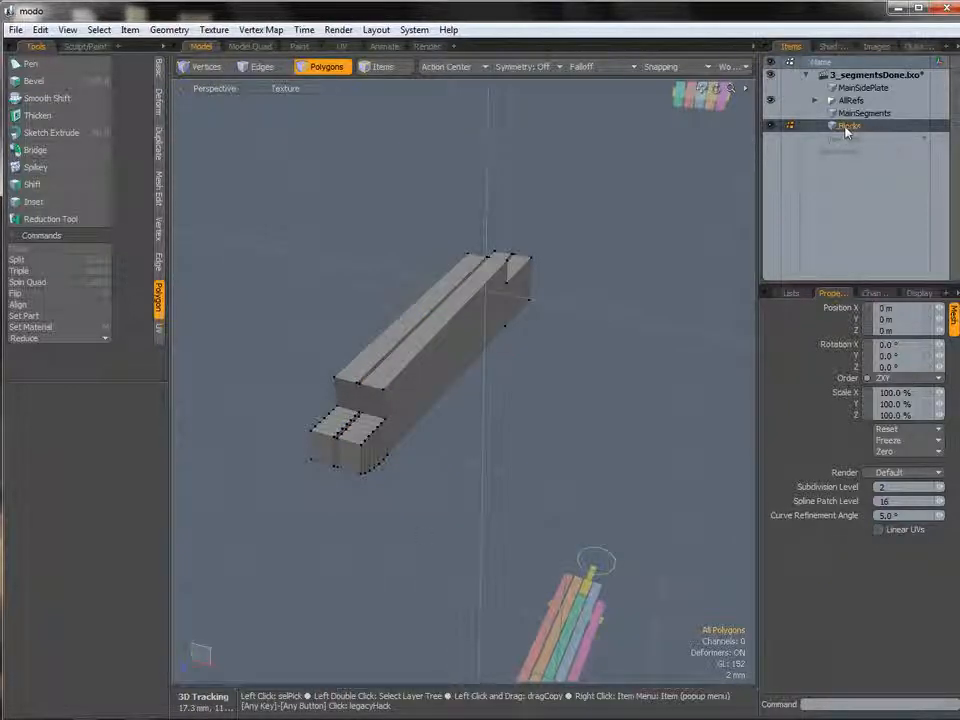
alt+drag(405, 352, 446, 366)
click(445, 362)
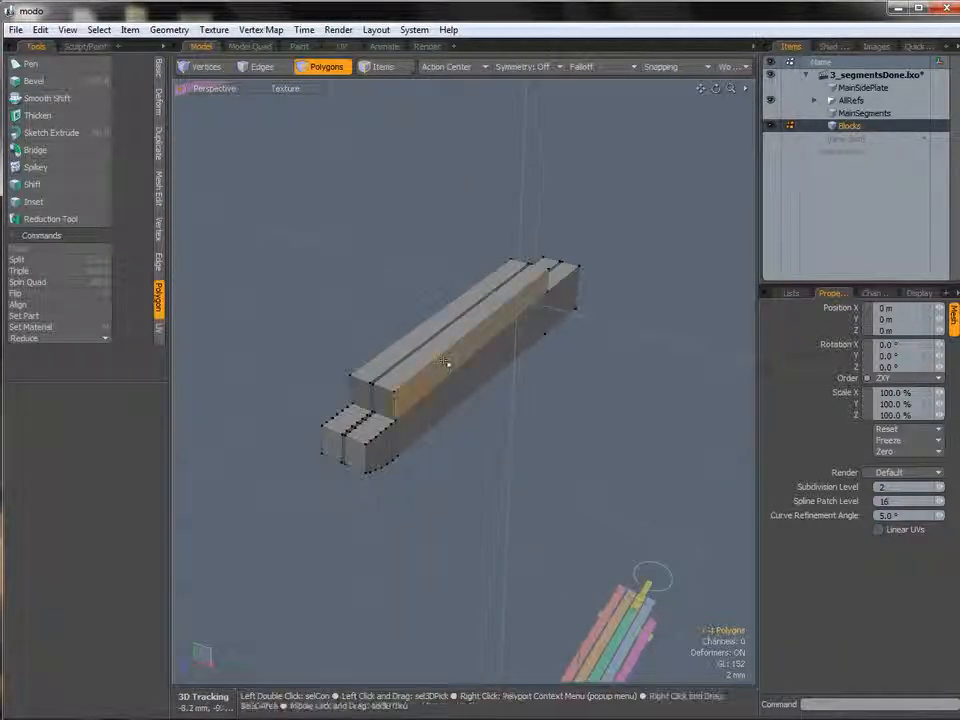
double_click(445, 362)
alt+drag(435, 420, 455, 400)
ctrl+alt+drag(455, 400, 492, 402)
alt+drag(430, 425, 428, 470)
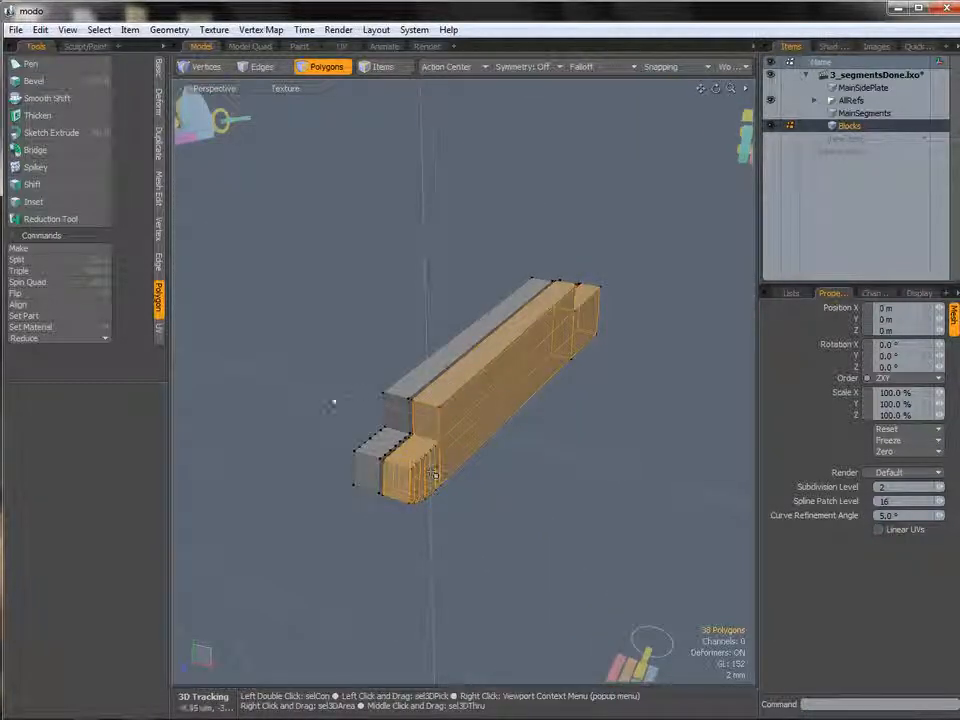
key(bracketleft)
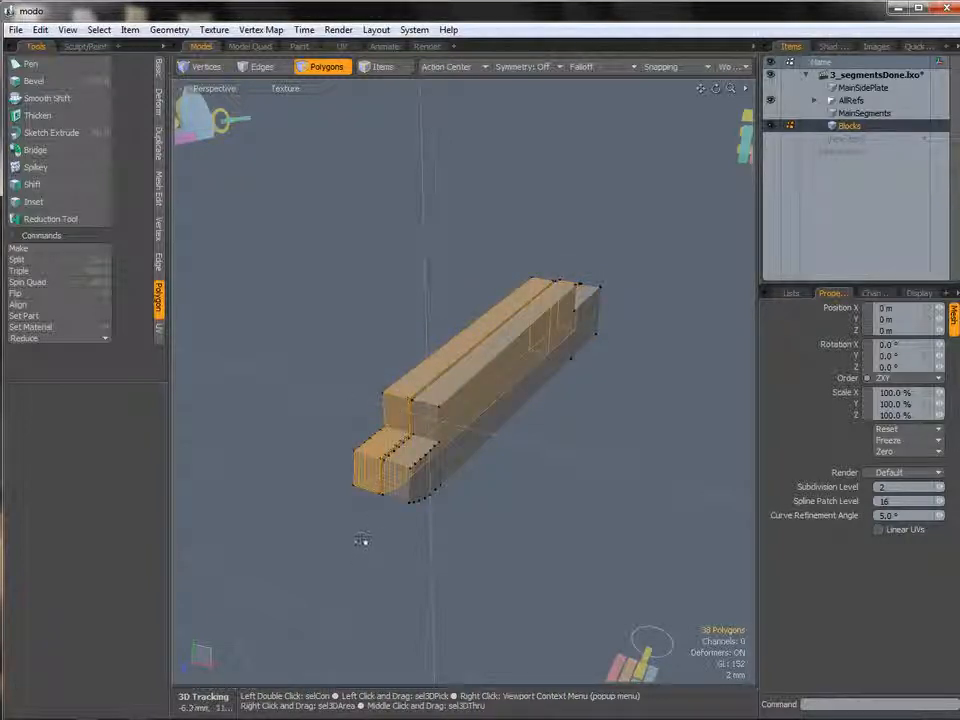
key(Delete)
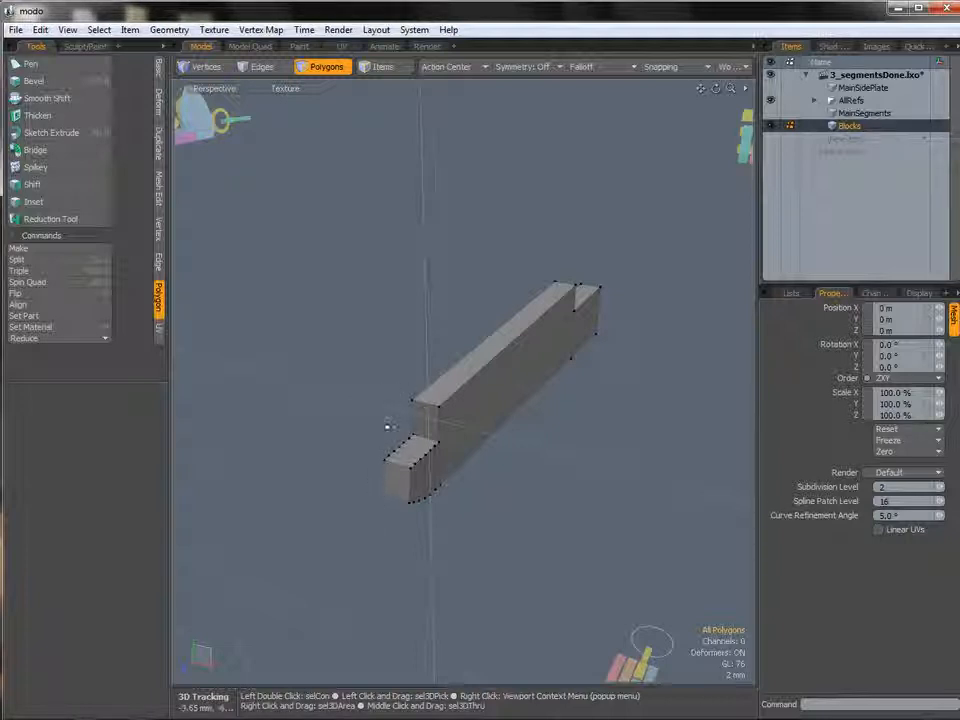
key(ctrl+z)
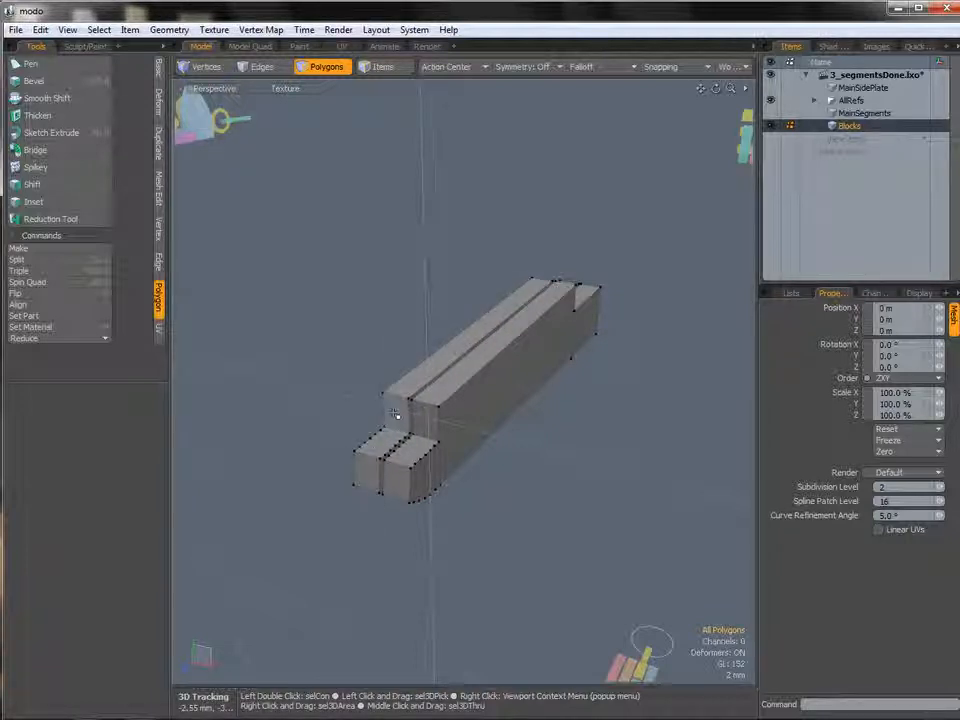
Select the nearer block's connected polygons and hide them.
double_click(393, 416)
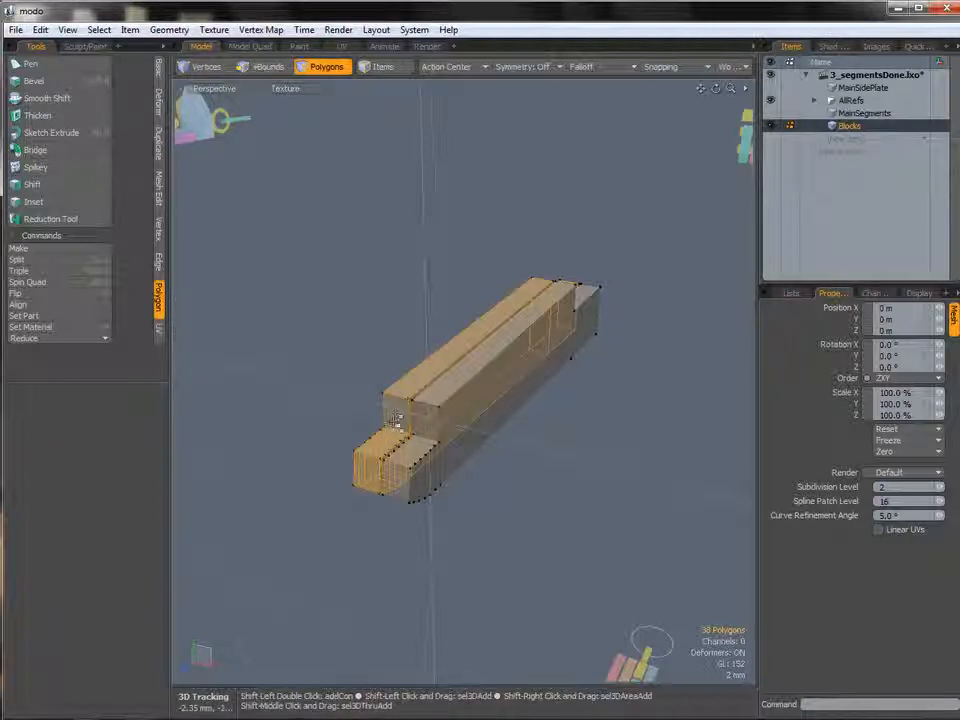
key(shift+h)
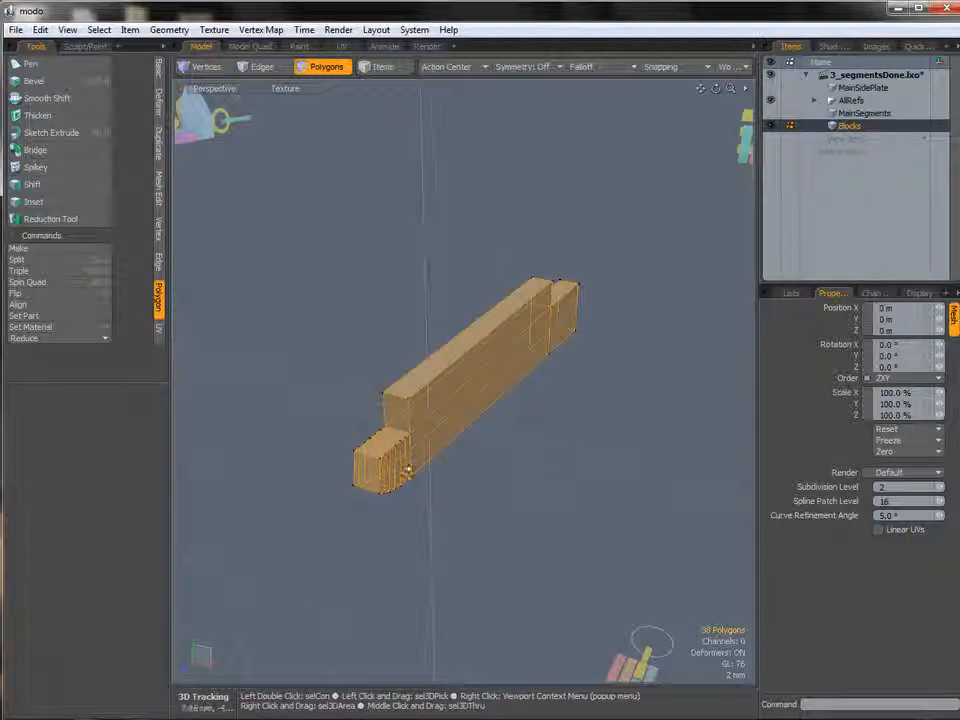
key(u)
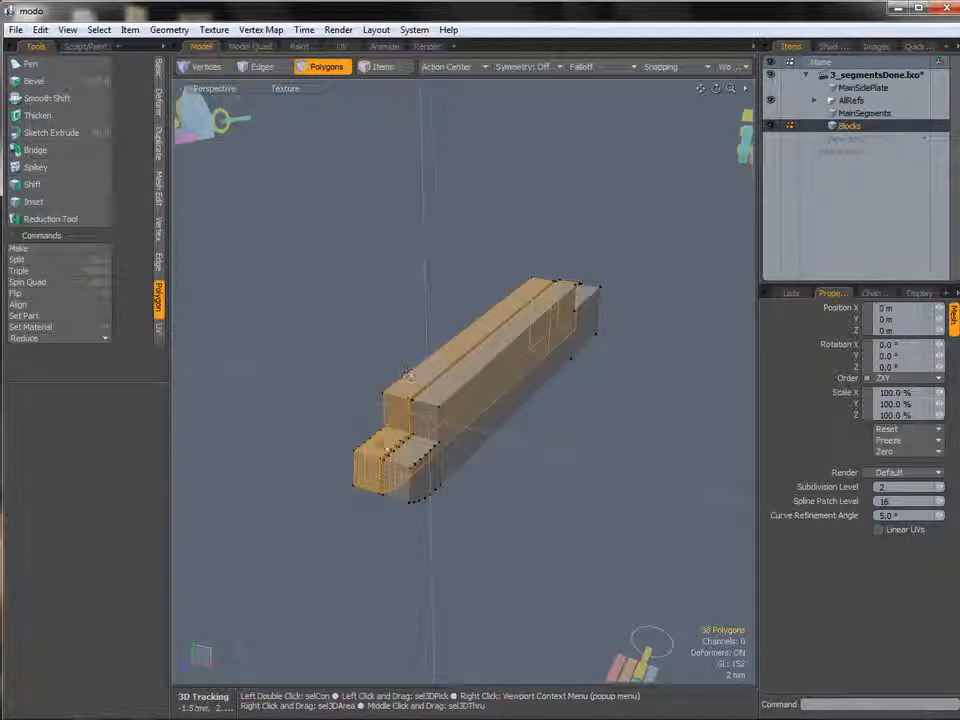
key(h)
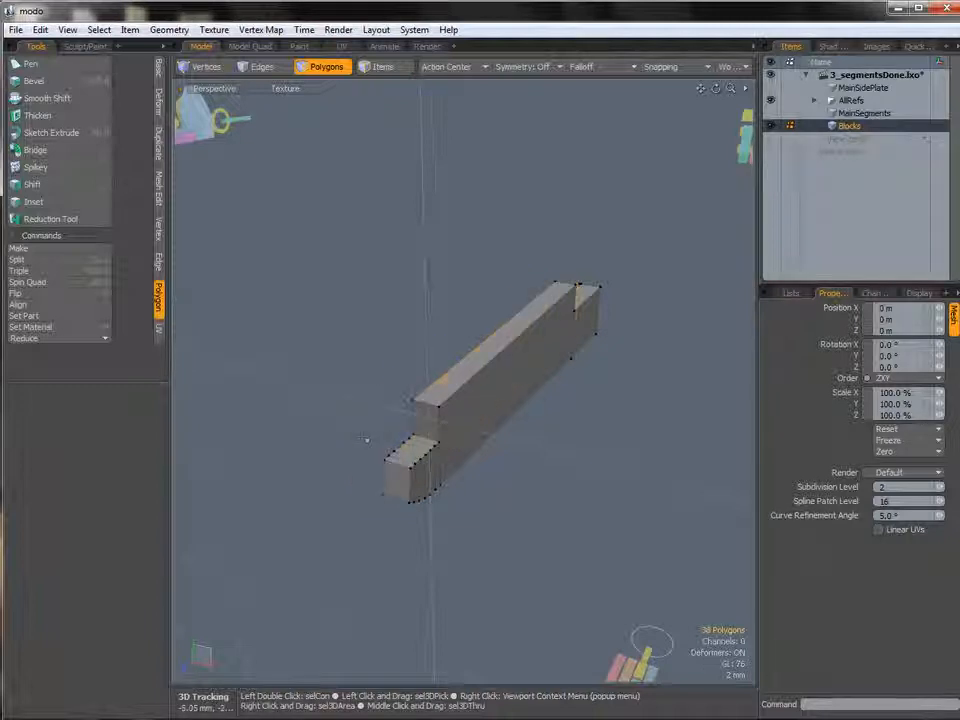
Select the visible block's connected polygons and switch to the Right view to compare it with the references.
alt+drag(434, 414, 515, 388)
double_click(481, 403)
key(ctrl+space)
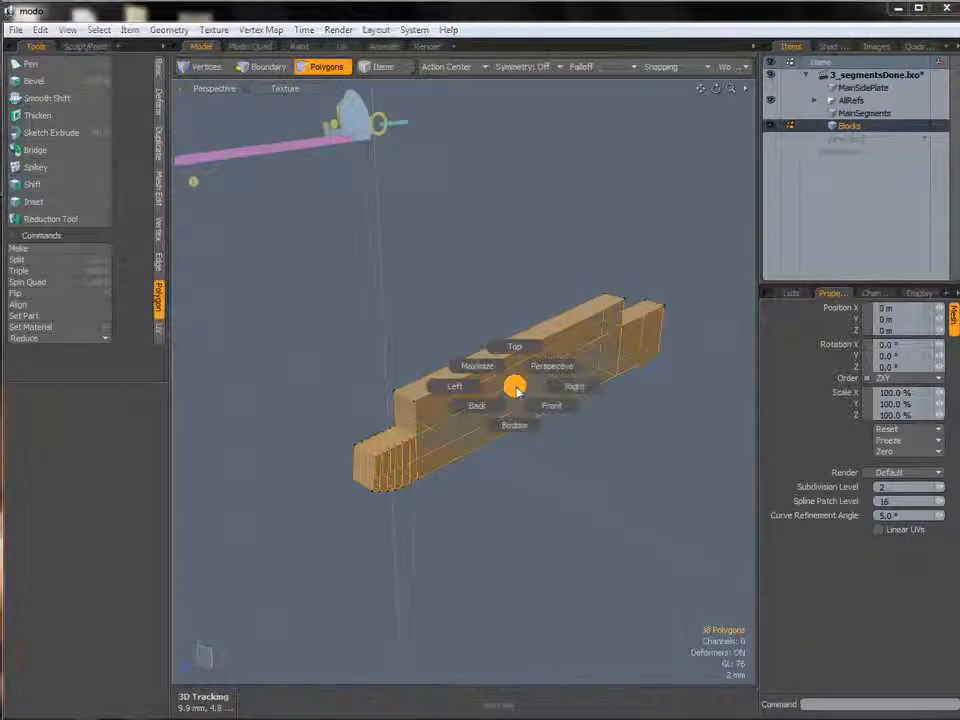
click(572, 387)
alt+shift+drag(510, 390, 493, 382)
alt+shift+drag(607, 370, 447, 359)
key(1)
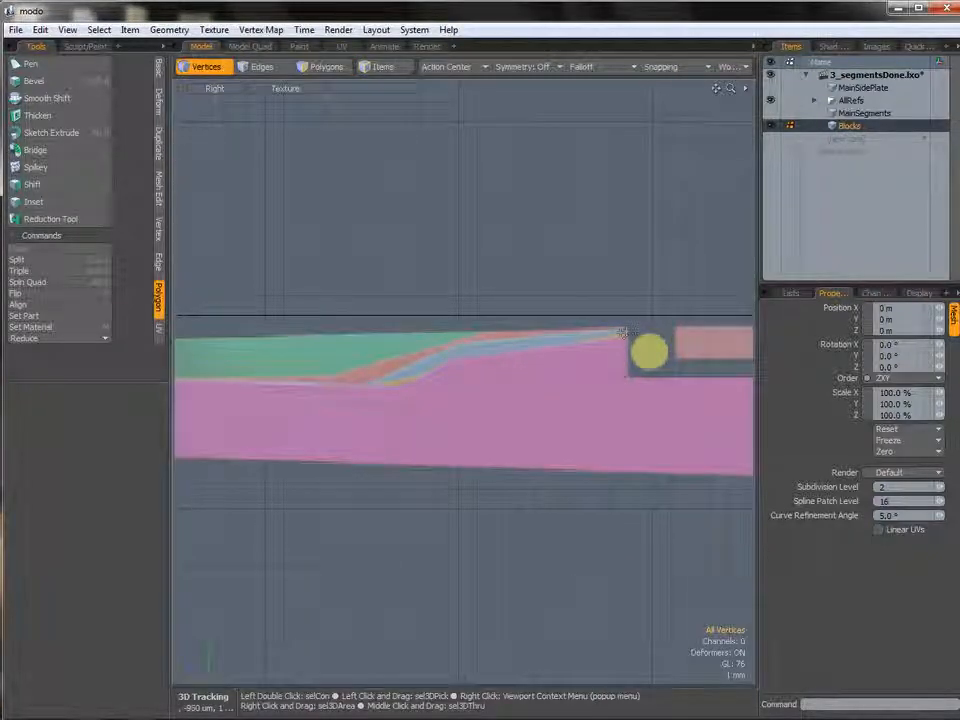
ctrl+alt+drag(489, 336, 483, 512)
key(shift+c)
key(shift+c)
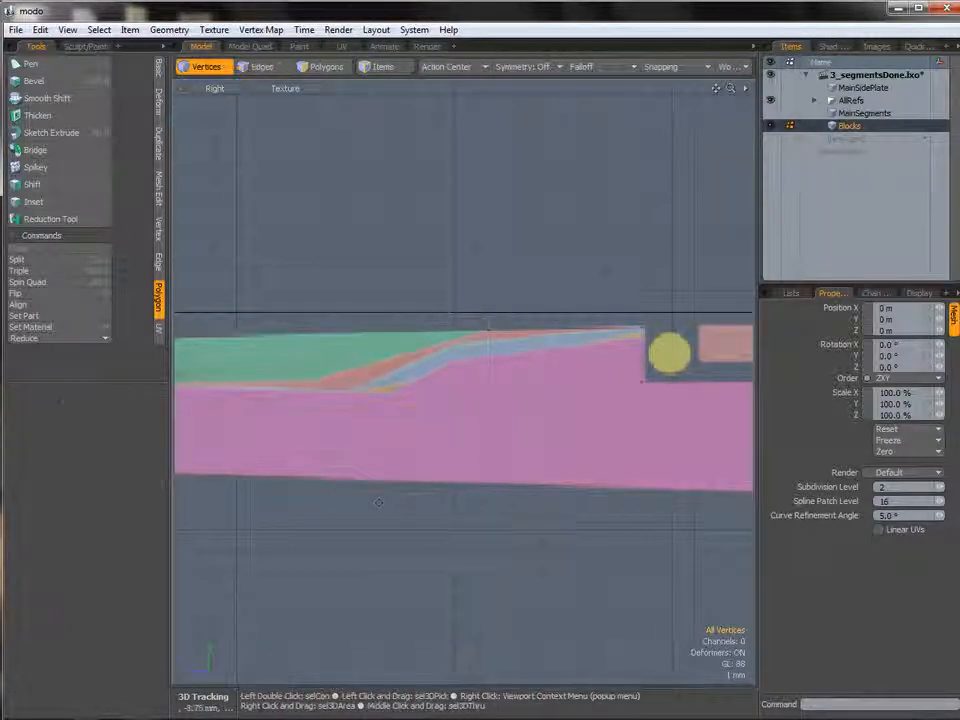
alt+shift+drag(320, 387, 454, 377)
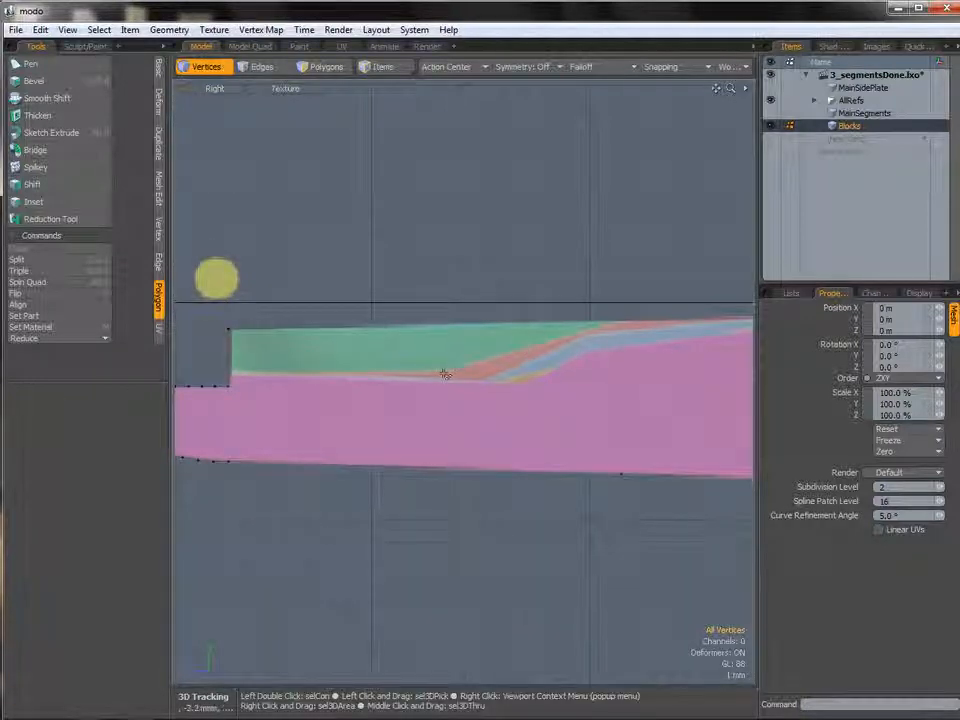
key(shift+c)
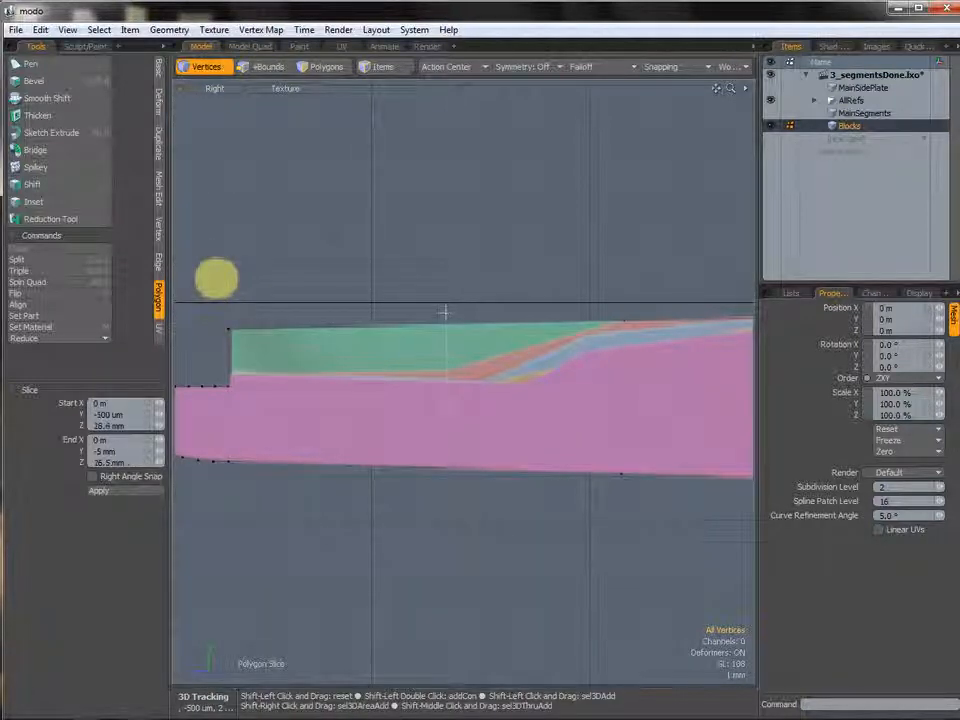
key(shift+c)
alt+shift+drag(334, 377, 395, 381)
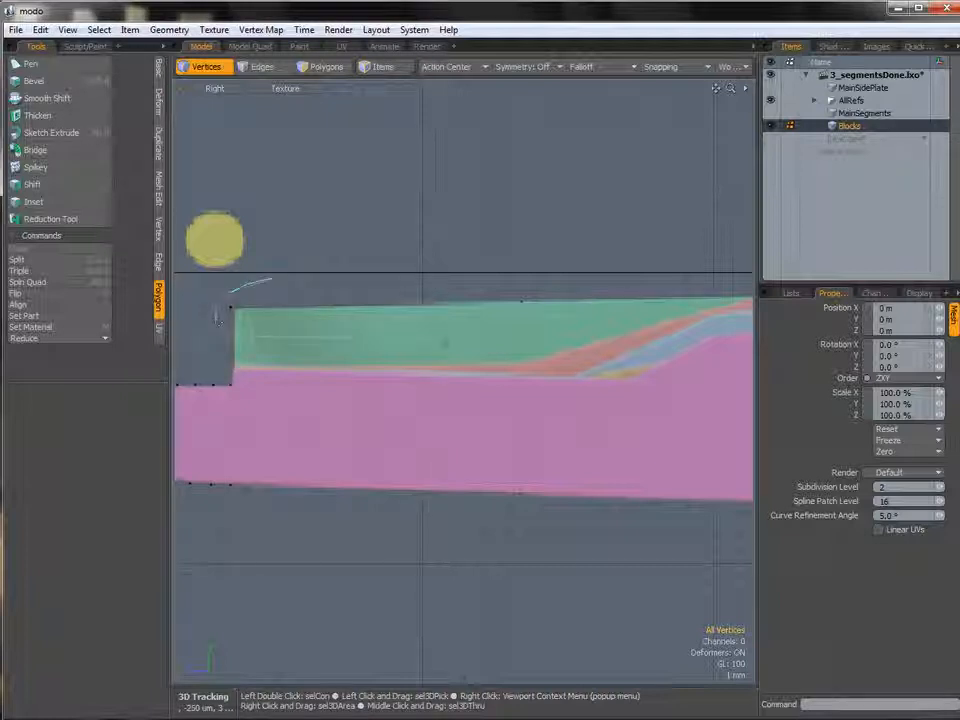
Select the block's top corner vertices in the Right view and move them down 2.05 mm.
right_drag(527, 327, 483, 272)
right_drag(250, 334, 255, 335)
key(w)
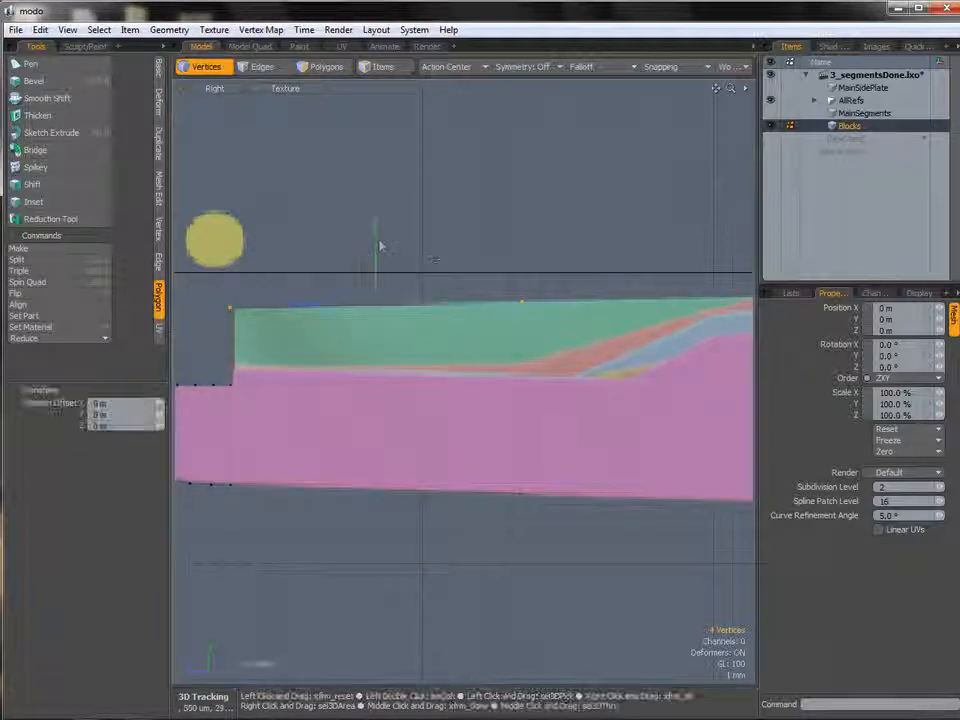
drag(373, 280, 373, 284)
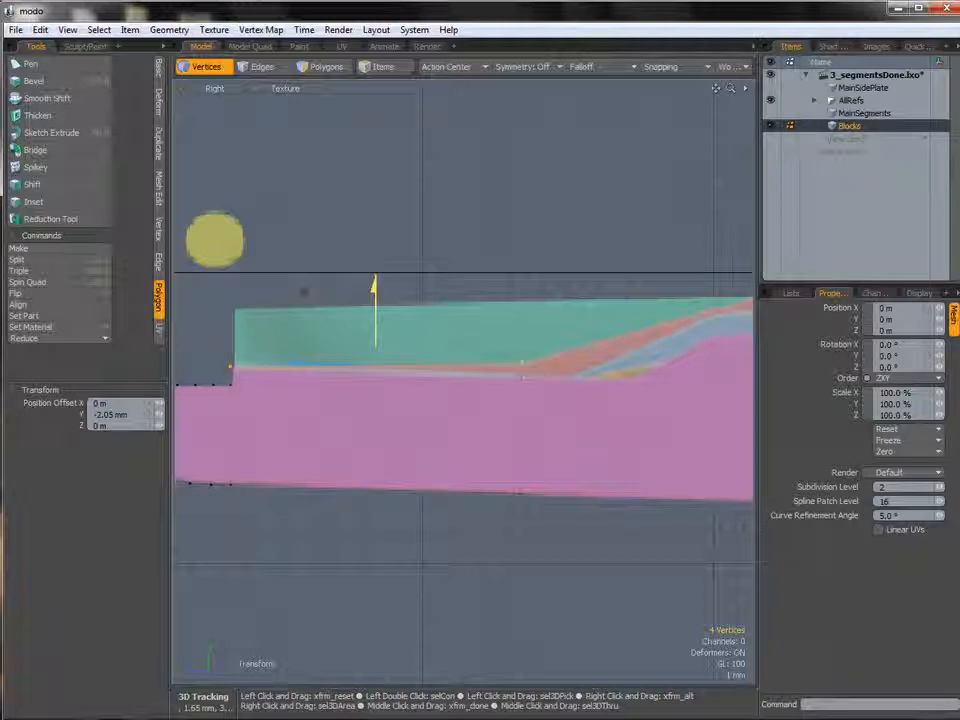
alt+shift+drag(621, 284, 371, 281)
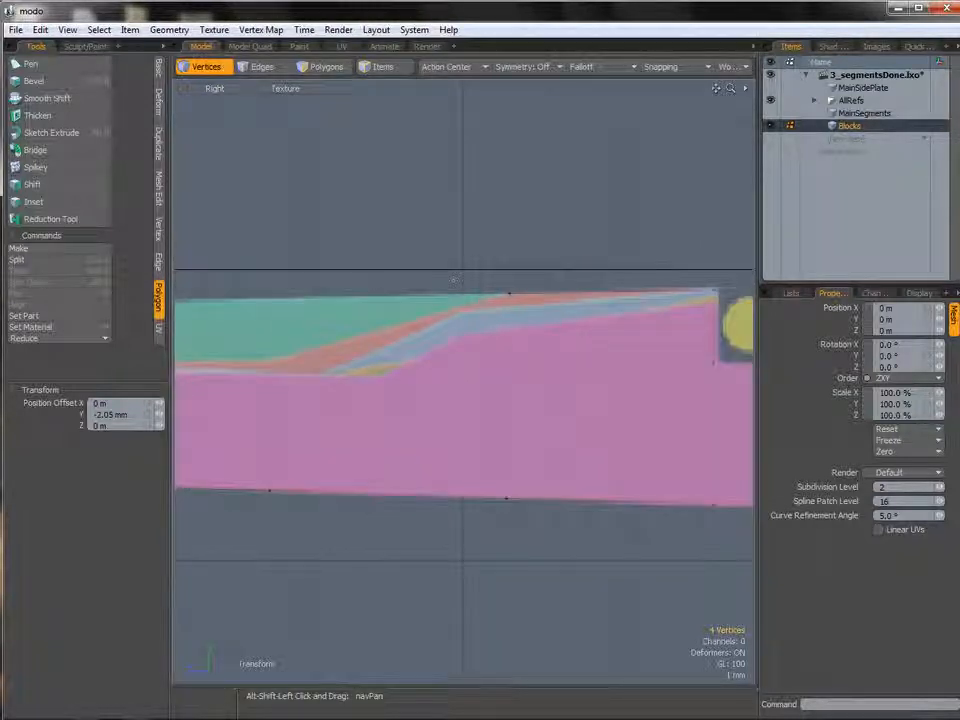
Return to the perspective view and unhide all the hidden geometry in polygon mode.
scroll(531, 296, down, 2)
alt+shift+drag(409, 316, 582, 304)
key(ctrl+space)
click(598, 308)
alt+drag(536, 341, 518, 379)
key(space)
key(u)
key(3)
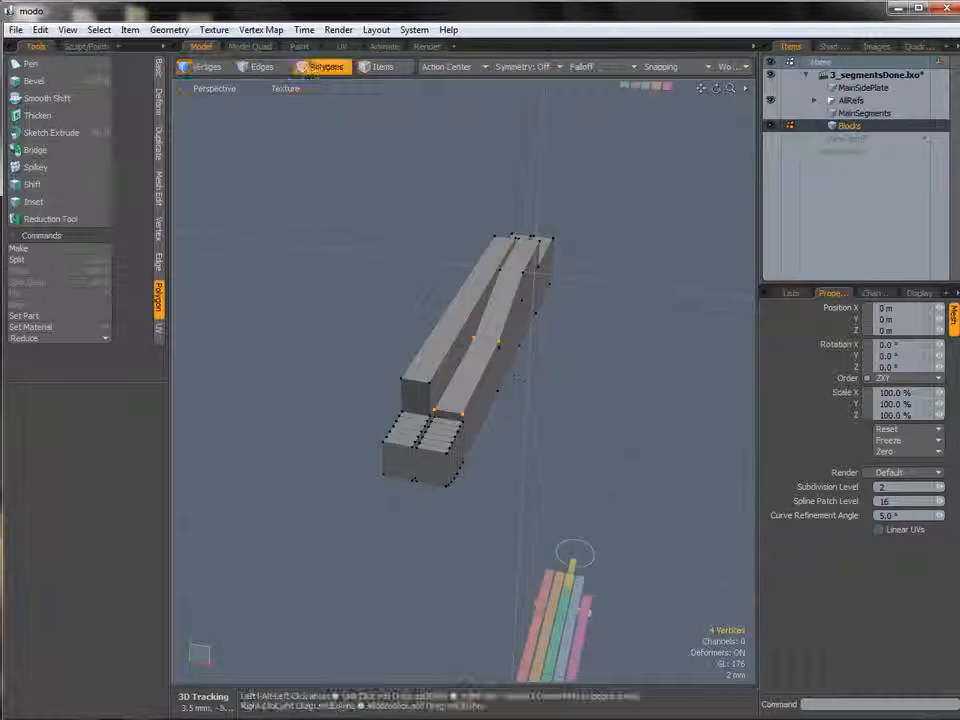
Select the second block's connected polygons and move it 2.25 mm along X in the Top view.
double_click(489, 378)
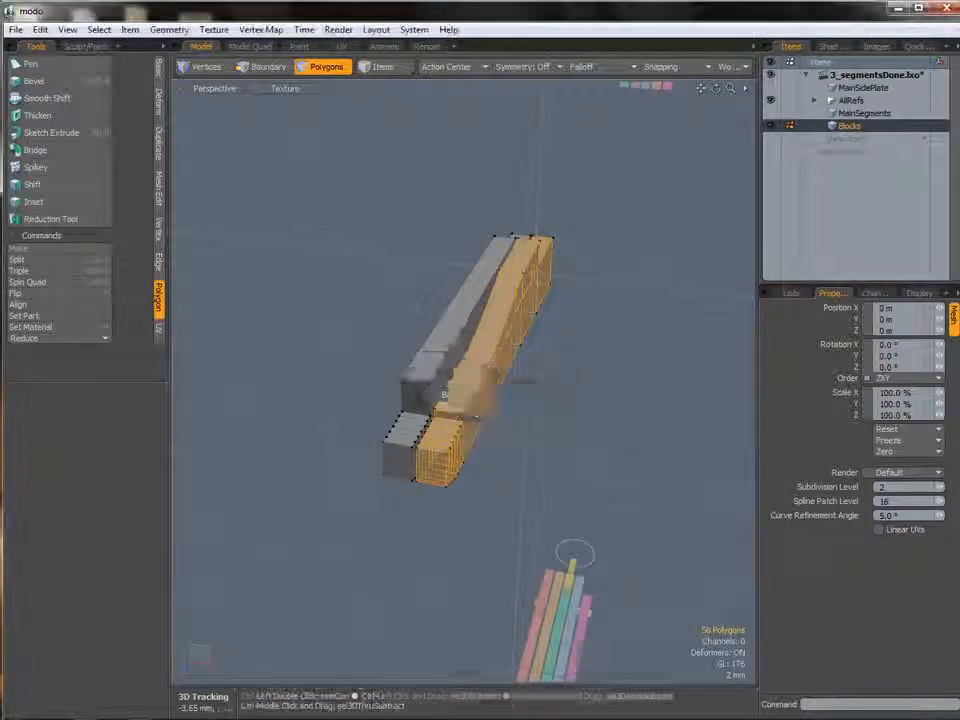
click(491, 354)
alt+shift+drag(532, 327, 474, 337)
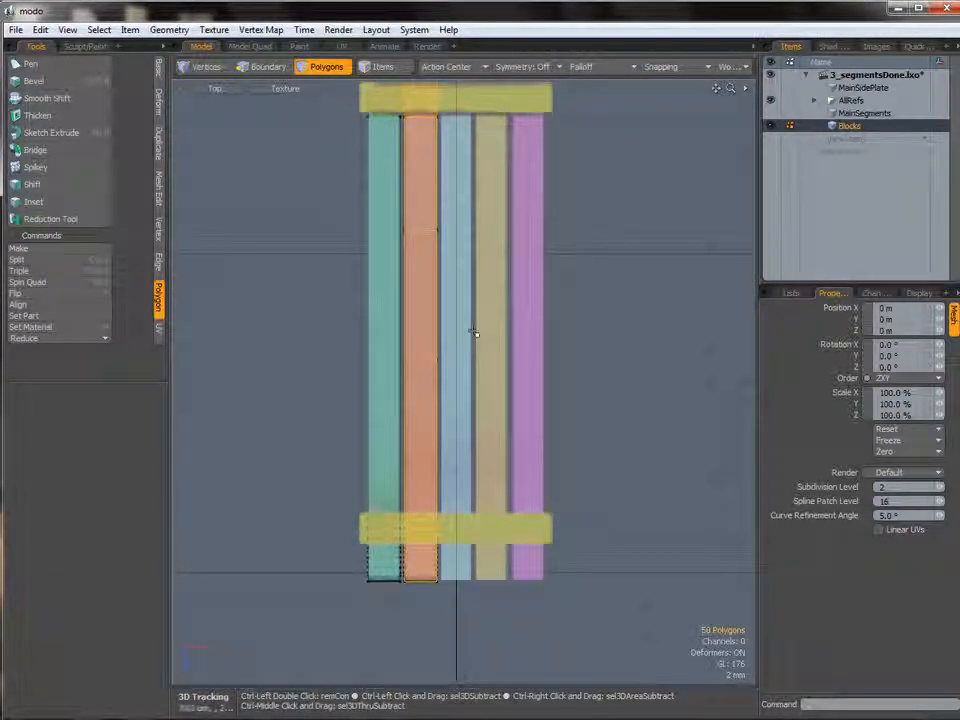
key(w)
drag(468, 300, 501, 290)
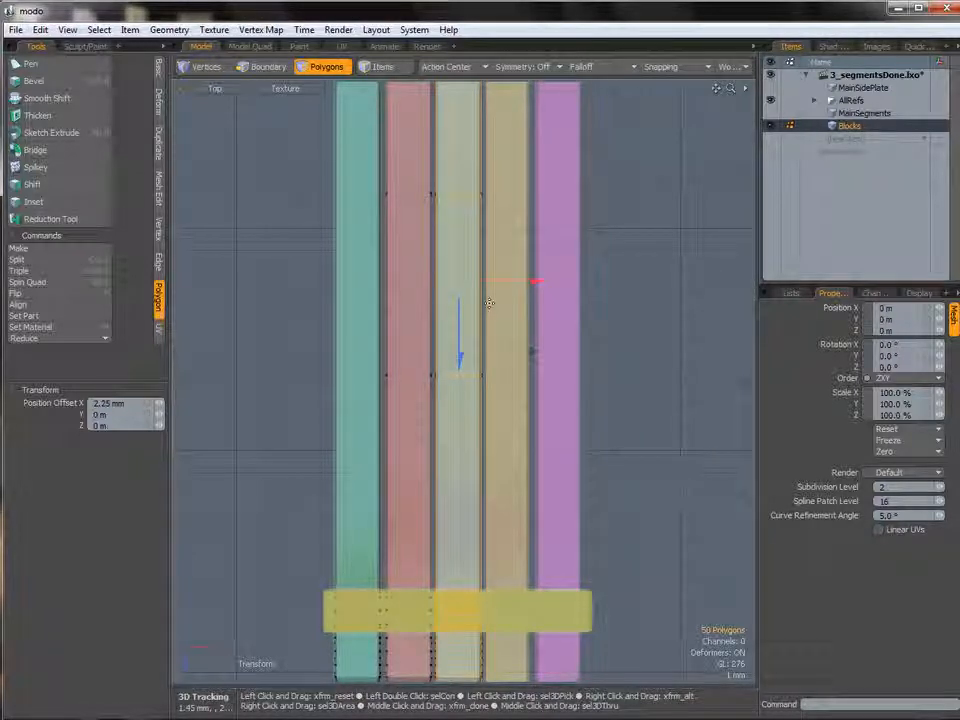
Switch to perspective and hide everything except the selected block.
key(ctrl+space)
click(513, 283)
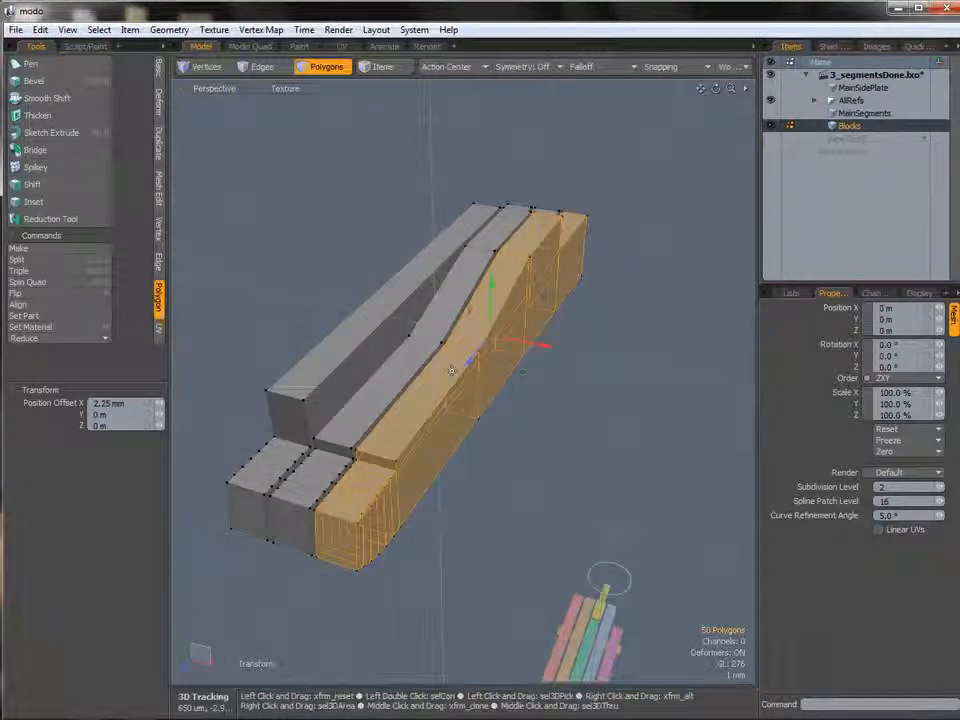
alt+drag(546, 258, 531, 249)
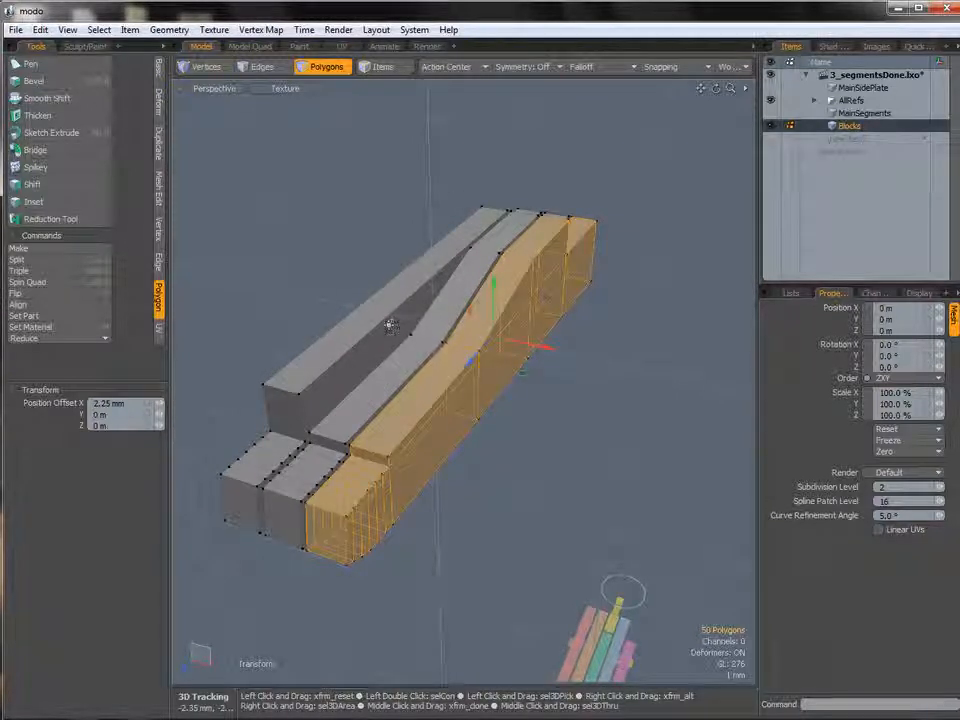
key(shift+h)
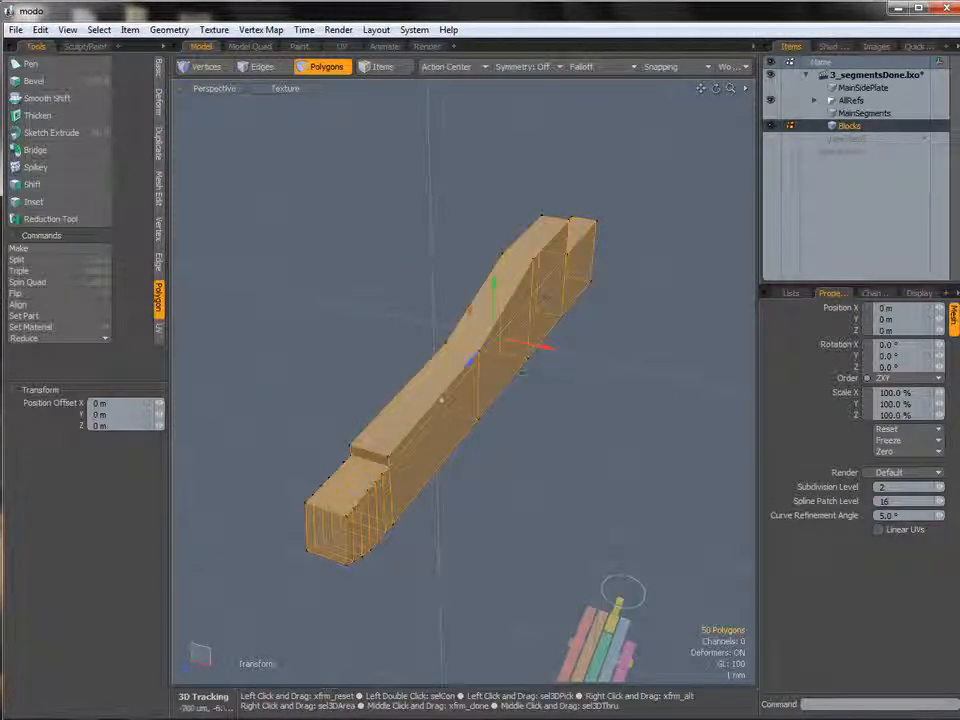
Select two top vertices in the Right view and move them about 1.5 mm along Z and 0.66 mm down.
key(ctrl+space)
click(547, 375)
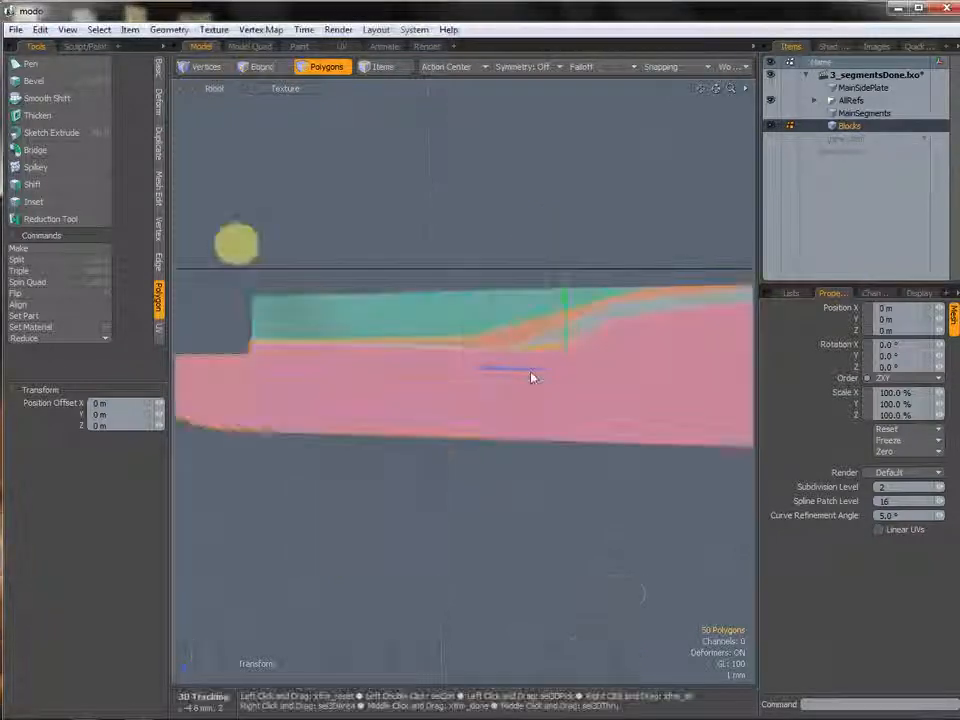
alt+shift+drag(516, 413, 463, 413)
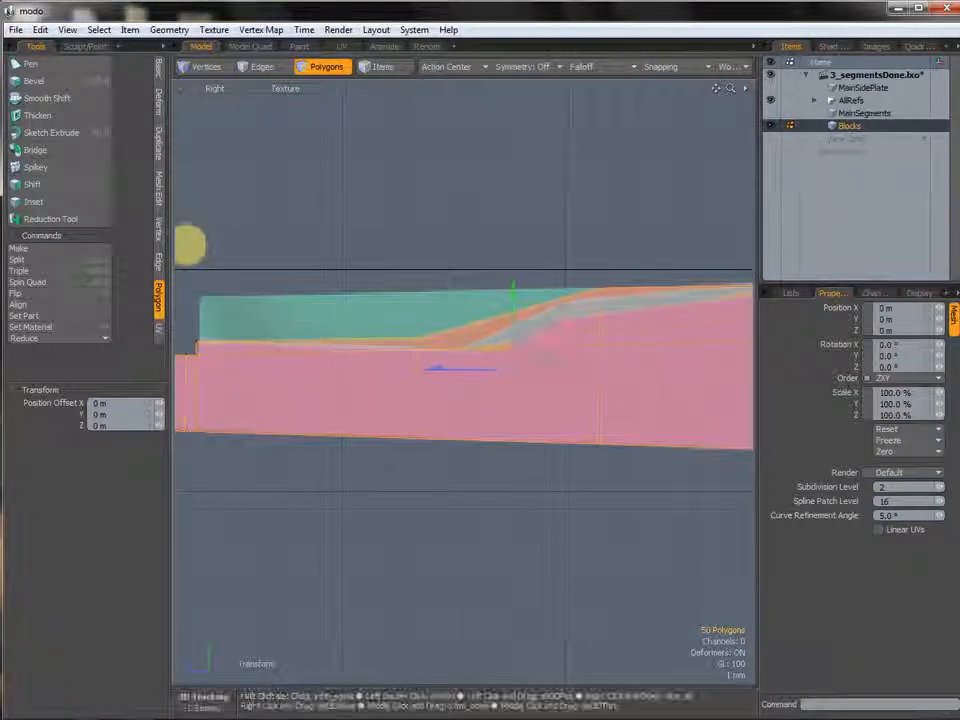
alt+shift+drag(620, 302, 562, 307)
key(space)
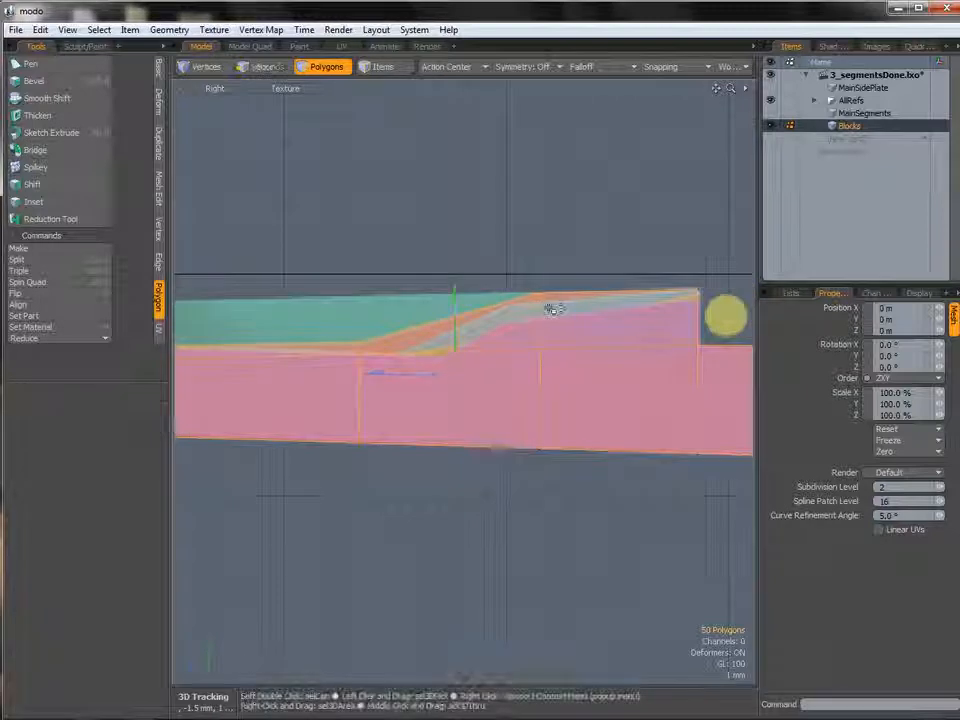
key(1)
mouse_move(556, 303)
middle_down()
mouse_move(552, 271)
mouse_move(546, 304)
middle_up()
ctrl+alt+drag(547, 311, 571, 318)
key(w)
drag(500, 219, 425, 234)
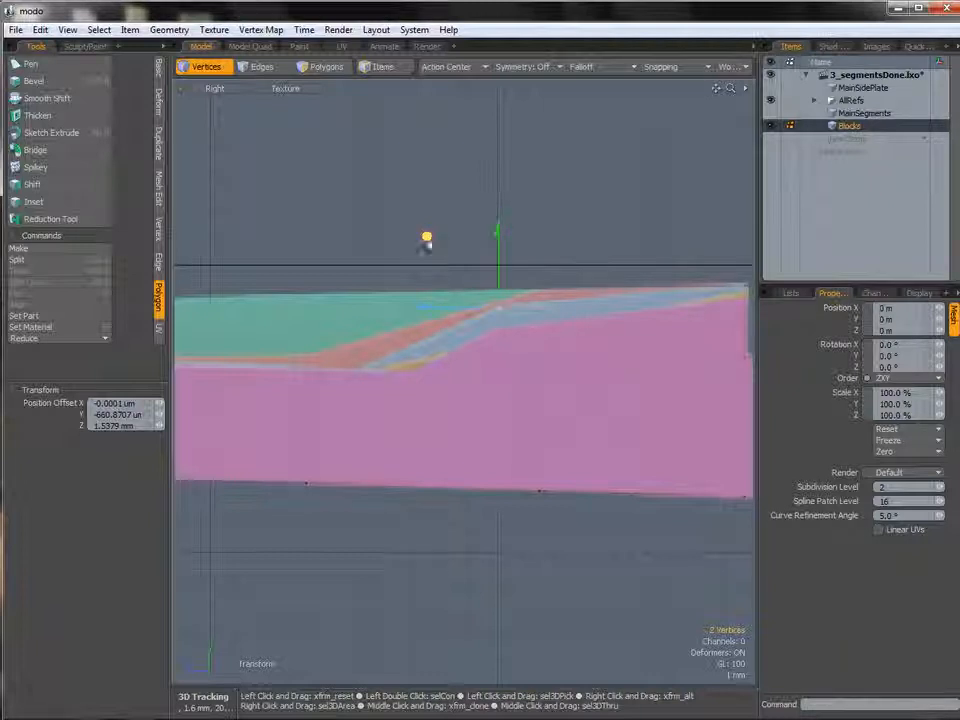
alt+shift+drag(367, 310, 581, 298)
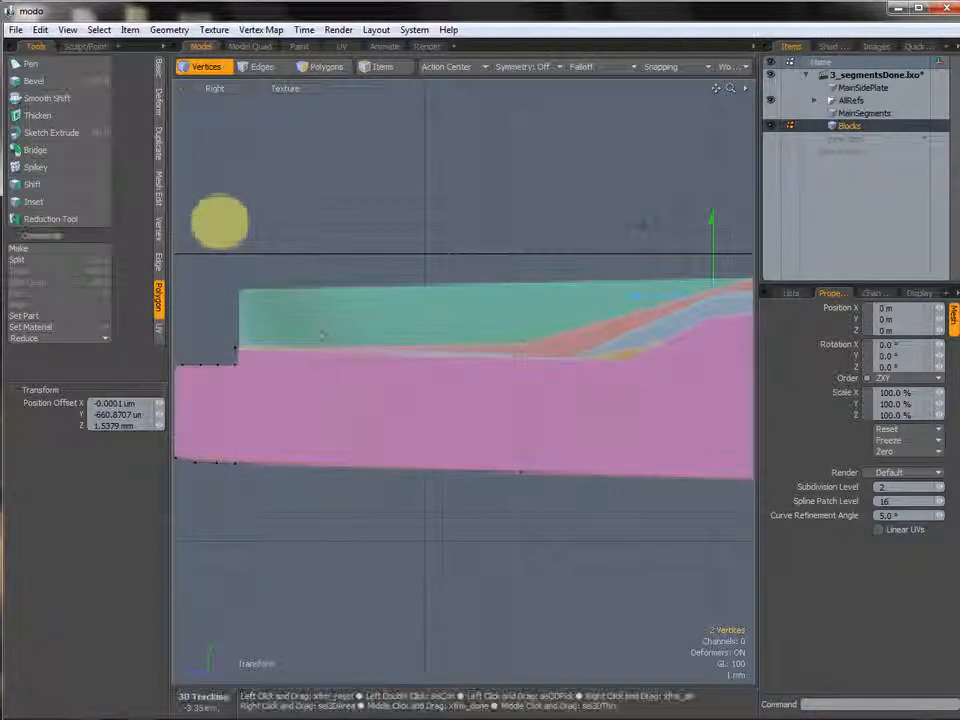
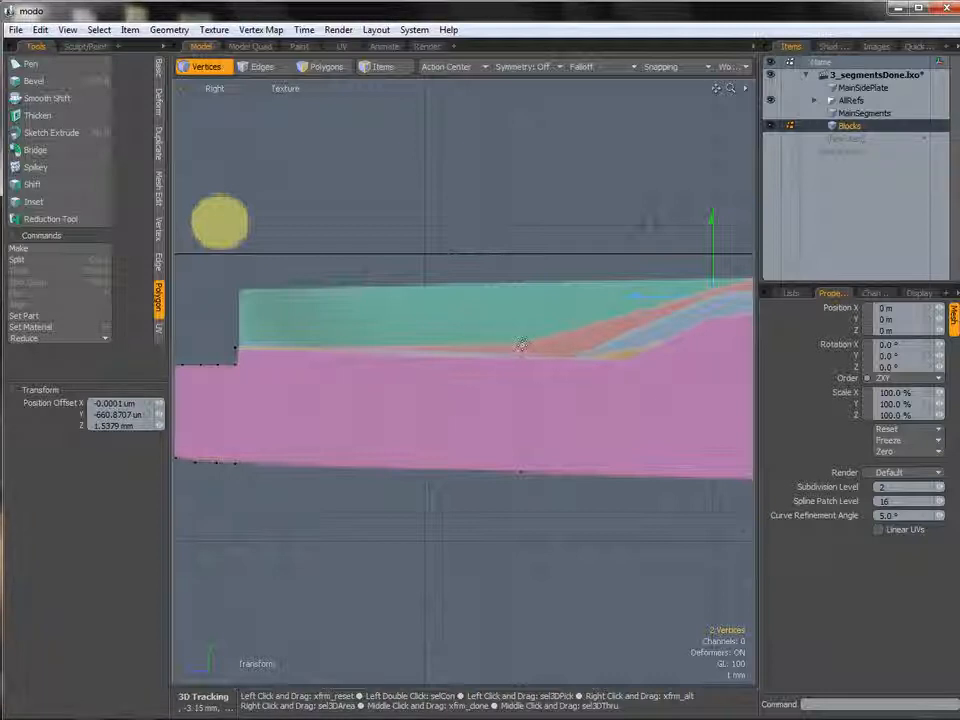
Select two more top vertices and move all four about 1.7 mm along Z and 0.5 mm down in the Right view.
key(space)
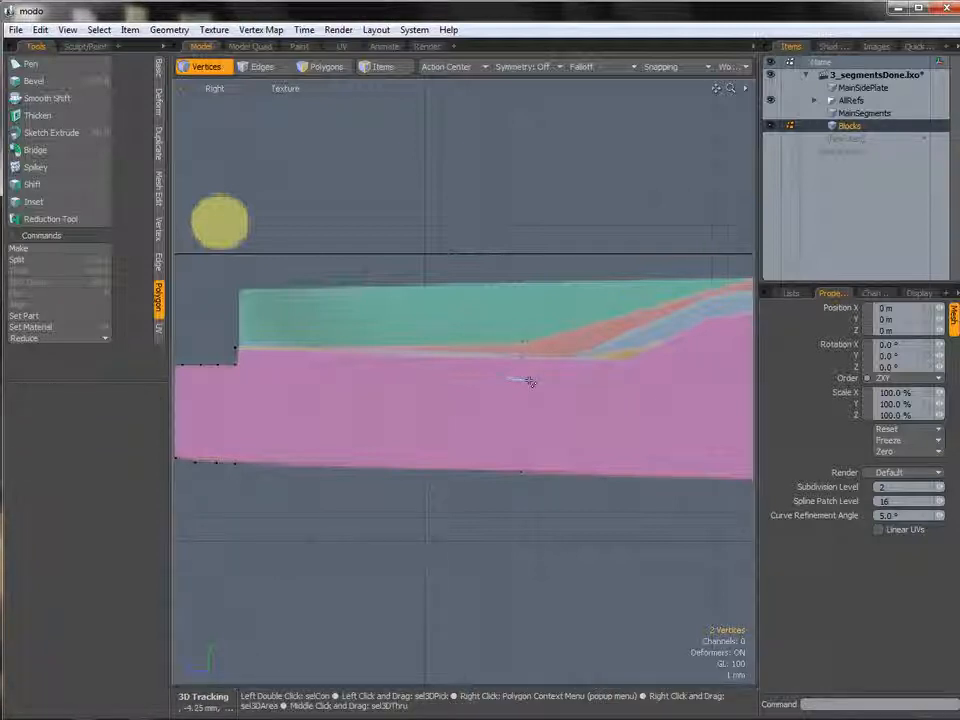
right_drag(513, 380, 507, 335)
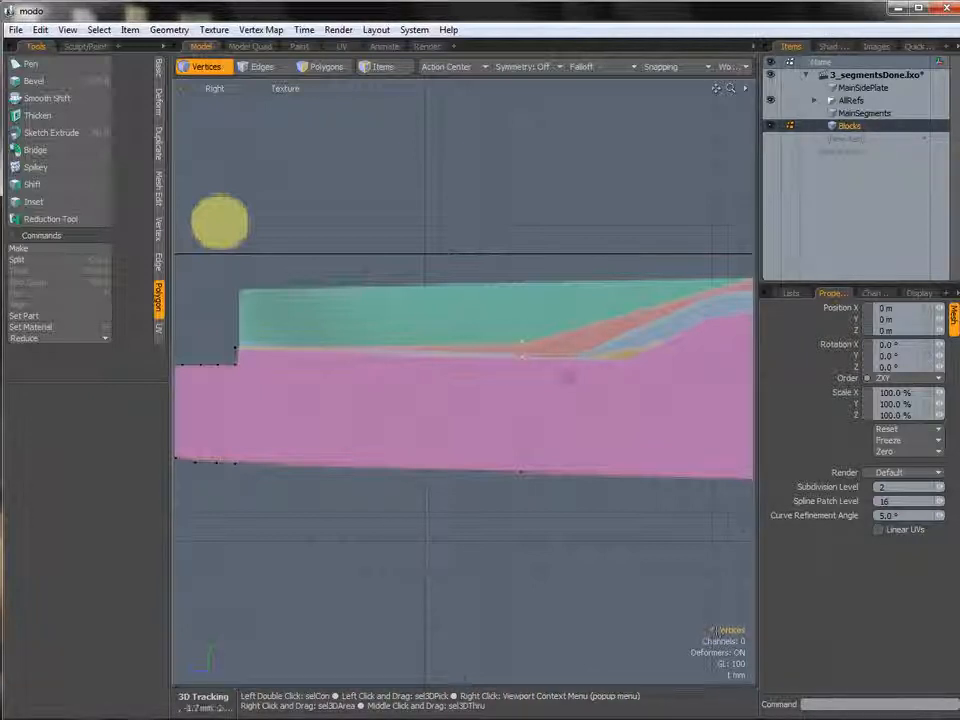
key(w)
drag(455, 289, 487, 292)
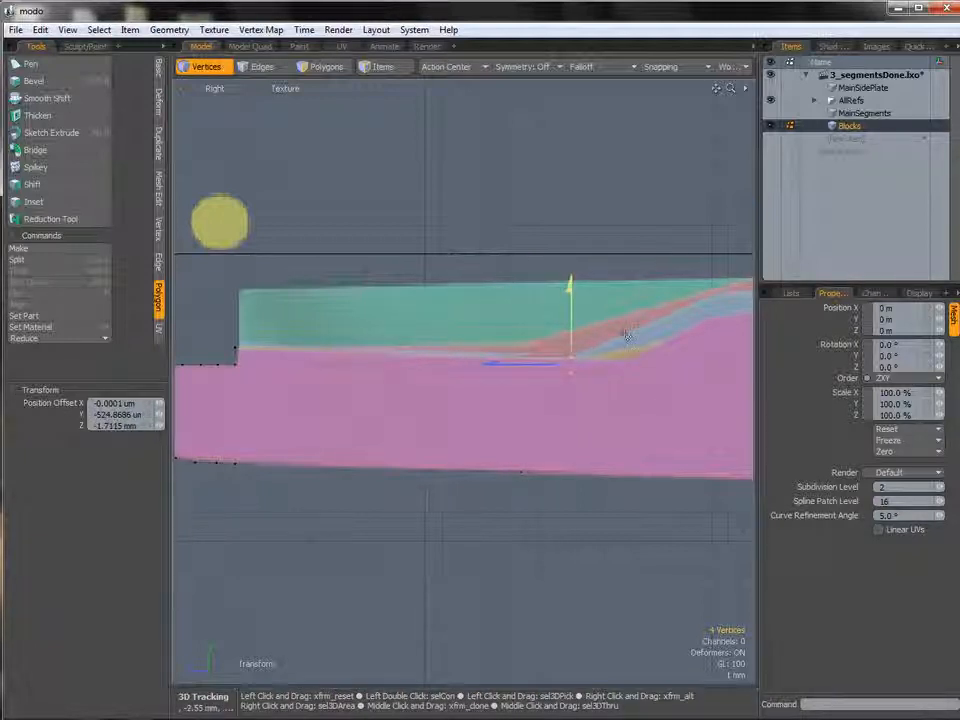
Select the next block's connected polygons and move it along X in the Top view.
key(space)
key(3)
double_click(684, 338)
ctrl+alt+drag(684, 338, 477, 373)
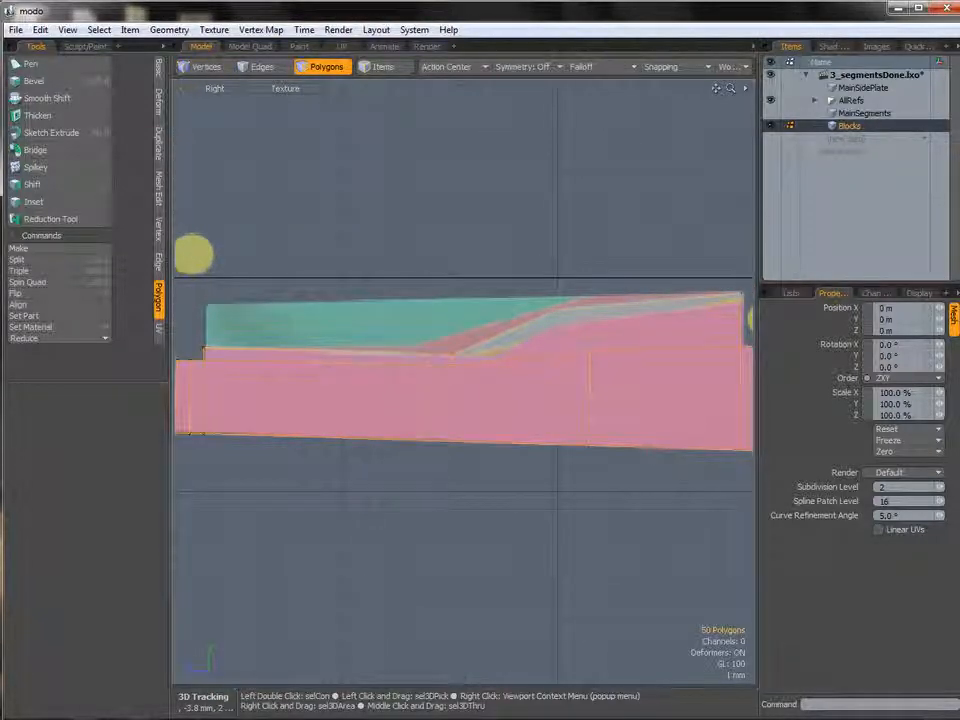
key(ctrl+space)
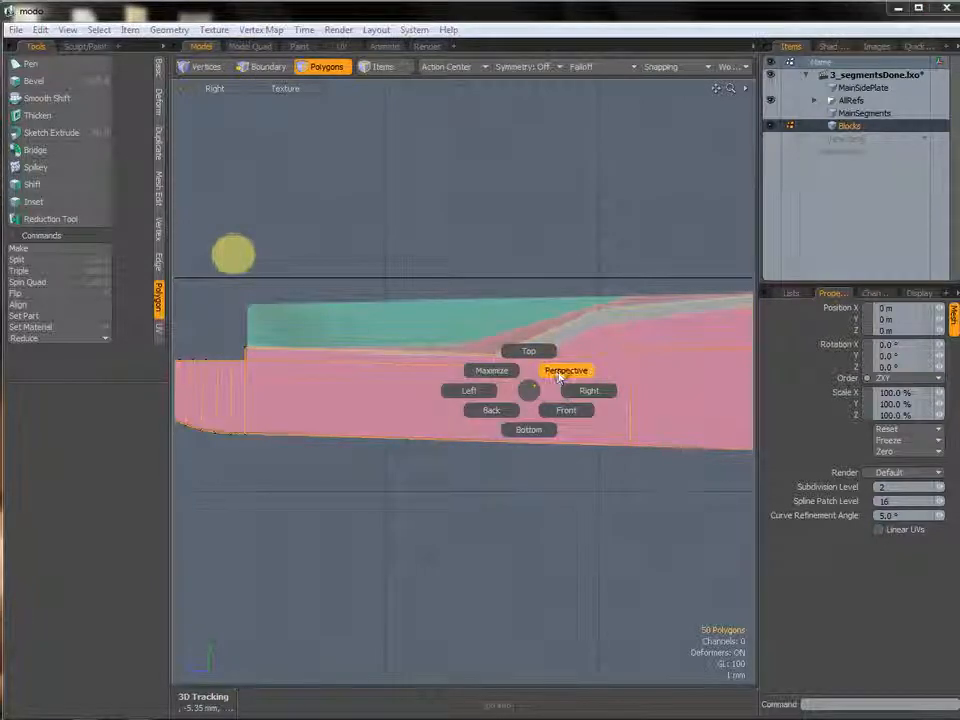
click(563, 371)
alt+drag(535, 376, 515, 356)
key(ctrl+space)
click(511, 316)
key(w)
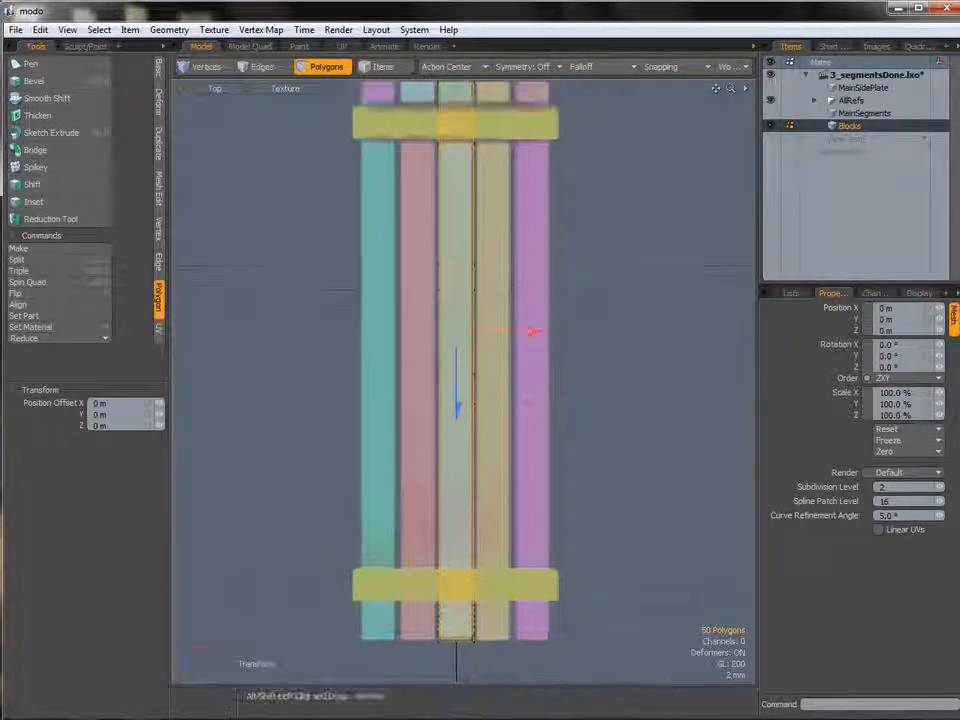
drag(530, 407, 565, 402)
Return to perspective and hide everything except the selected block.
key(ctrl+space)
click(571, 313)
alt+drag(564, 312, 460, 427)
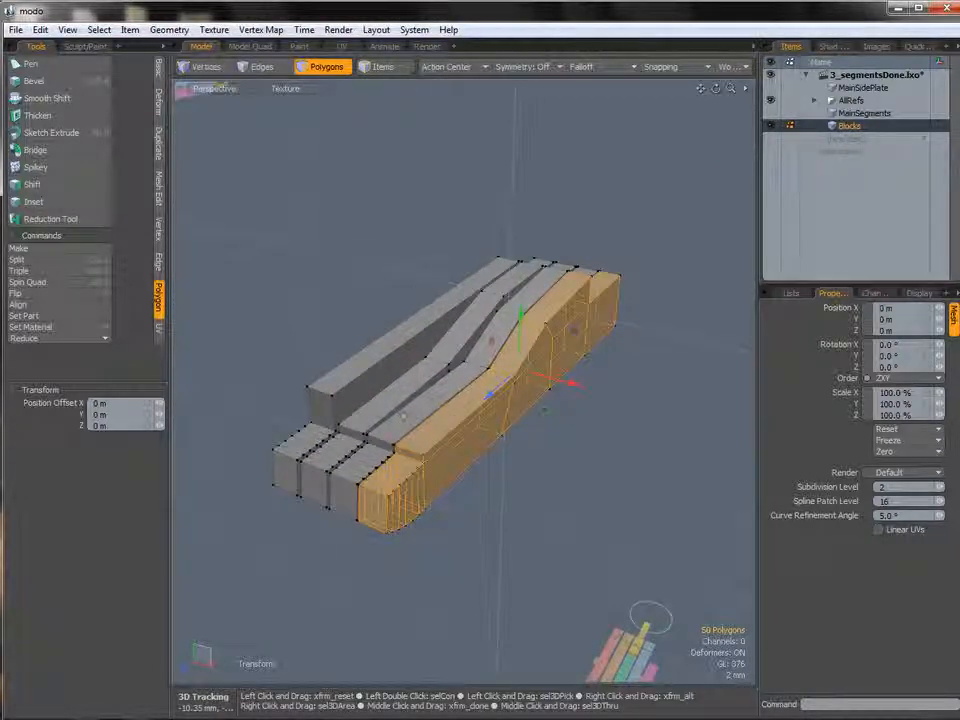
key(shift+h)
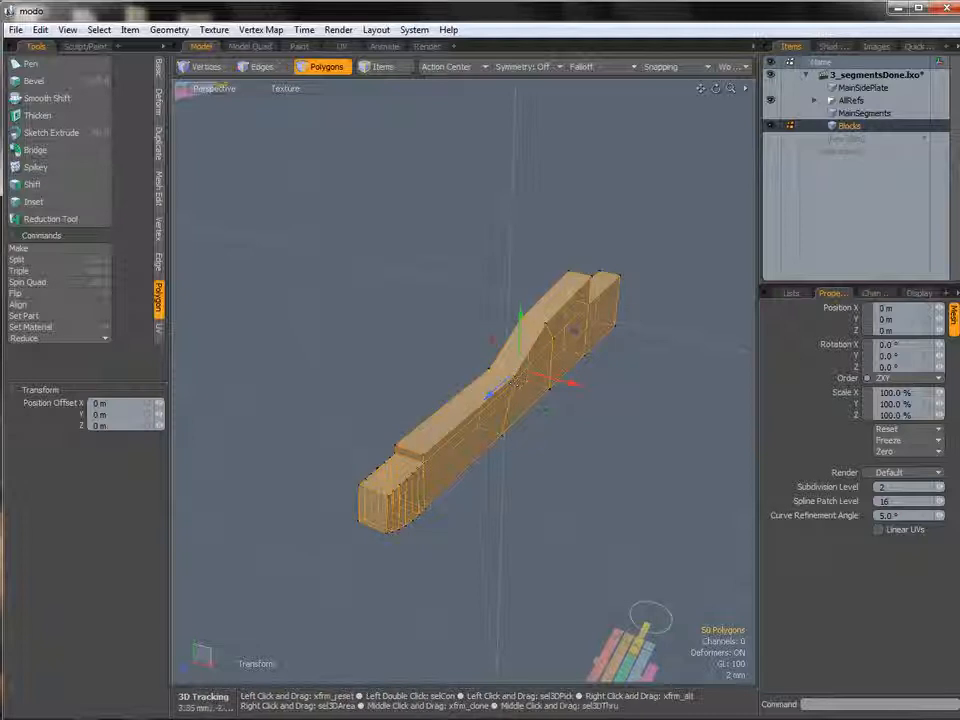
key(grave)
click(580, 342)
scroll(578, 340, up, 4)
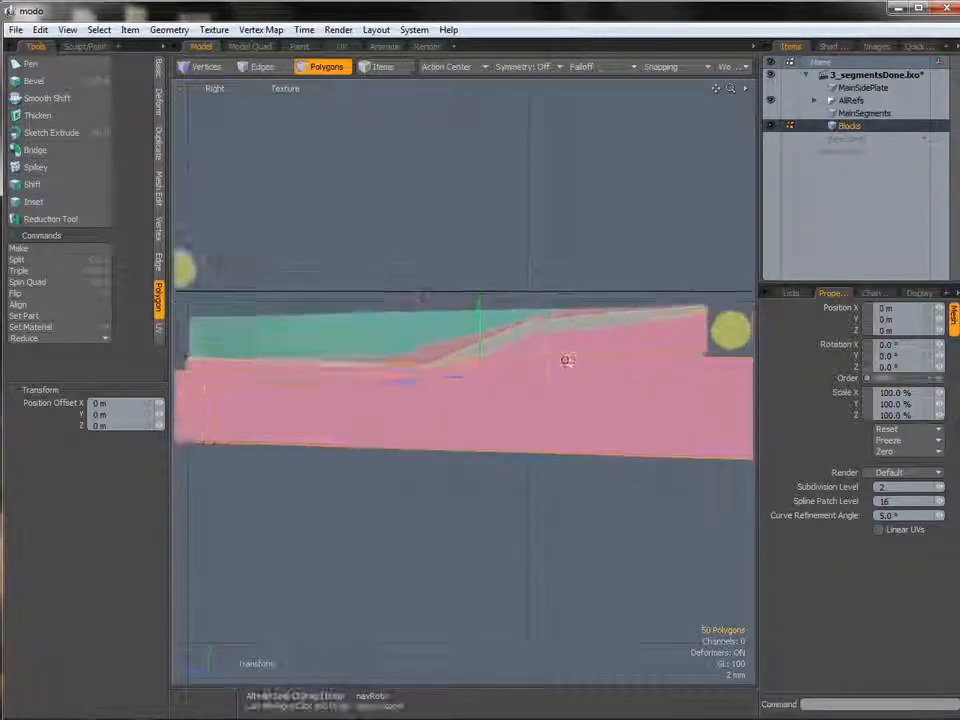
alt+shift+drag(556, 371, 517, 335)
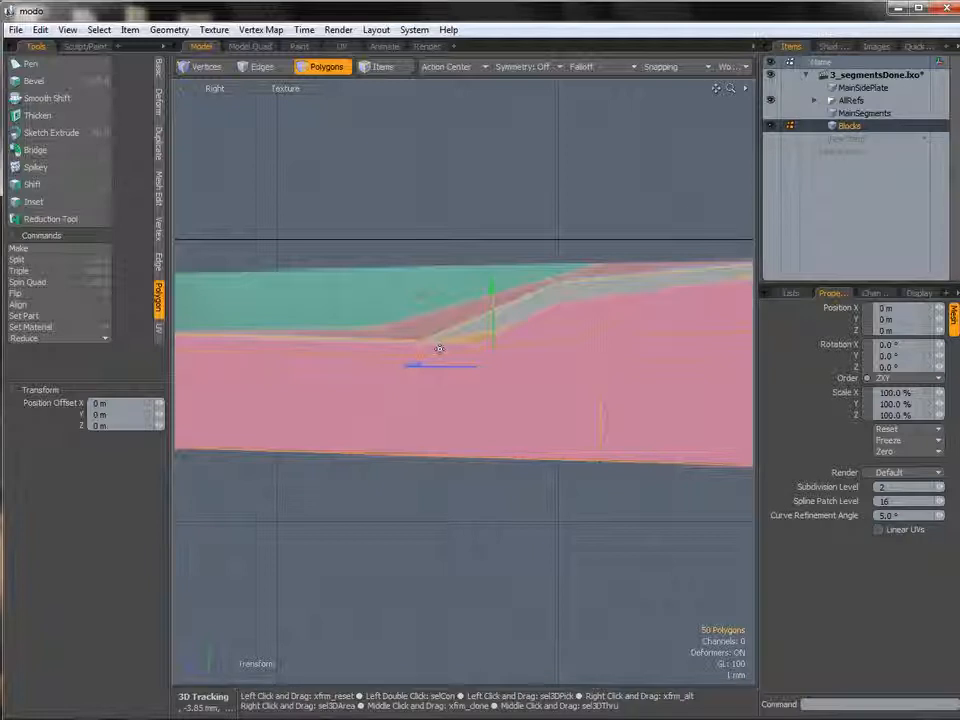
alt+shift+drag(438, 344, 343, 341)
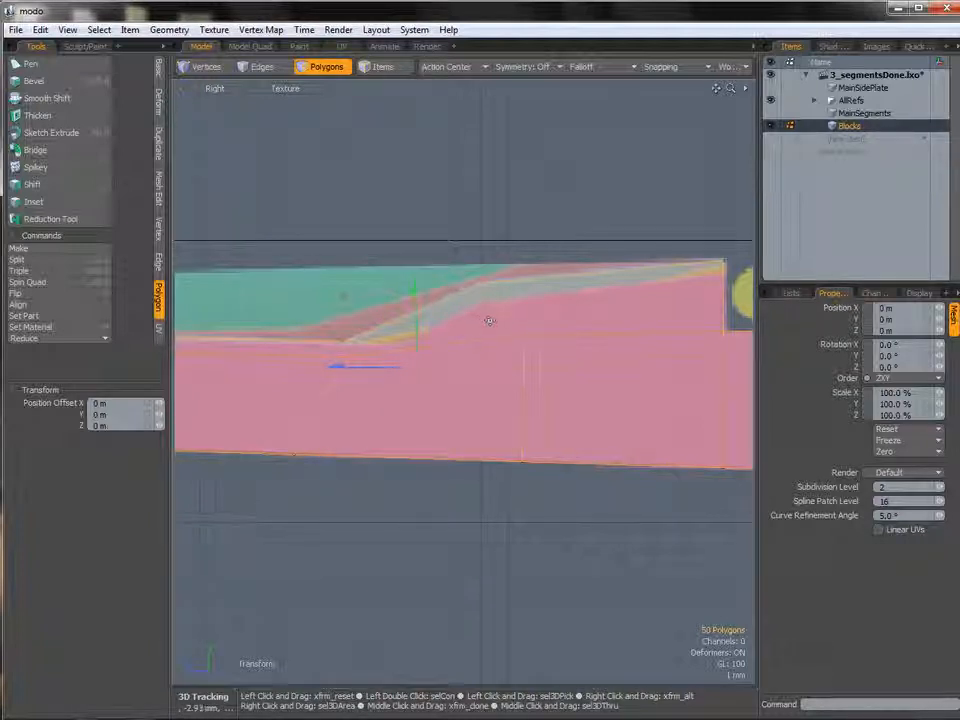
key(space)
key(2)
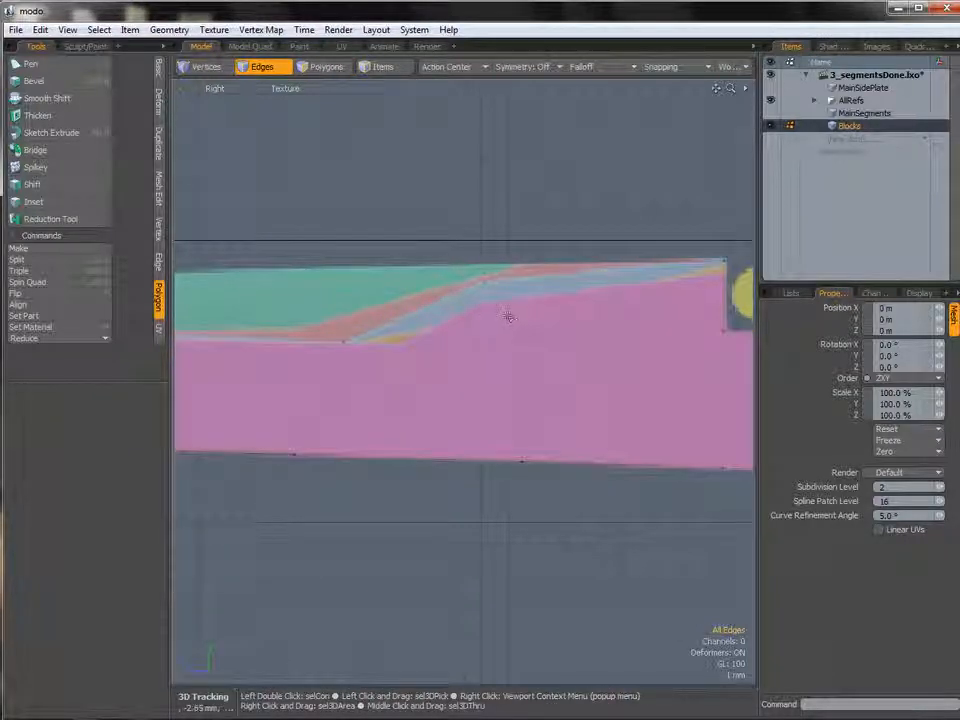
double_click(499, 302)
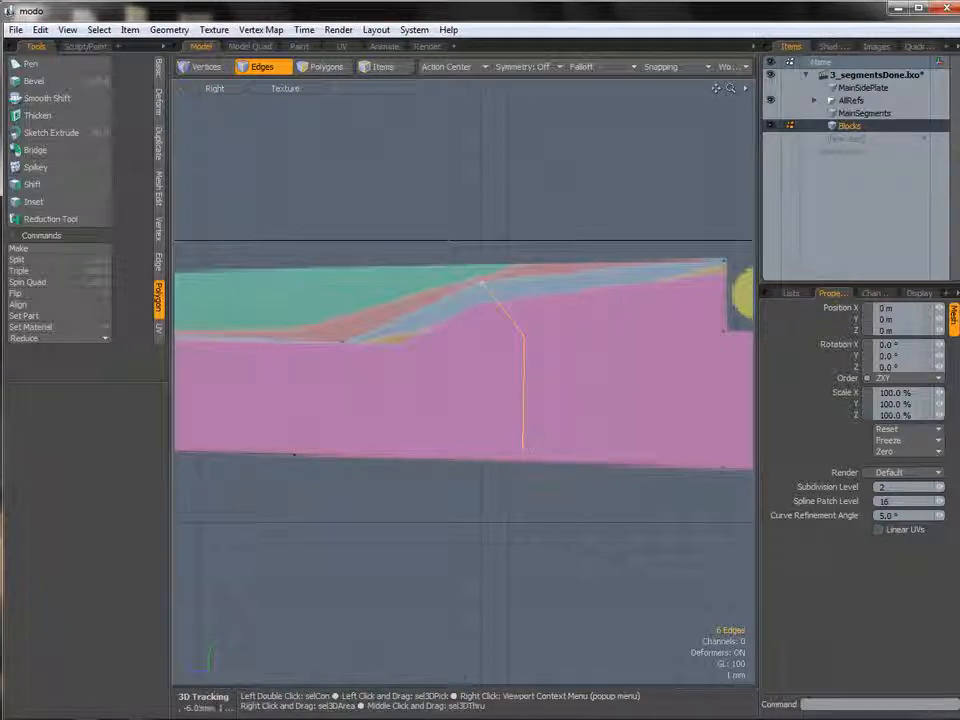
click(515, 481)
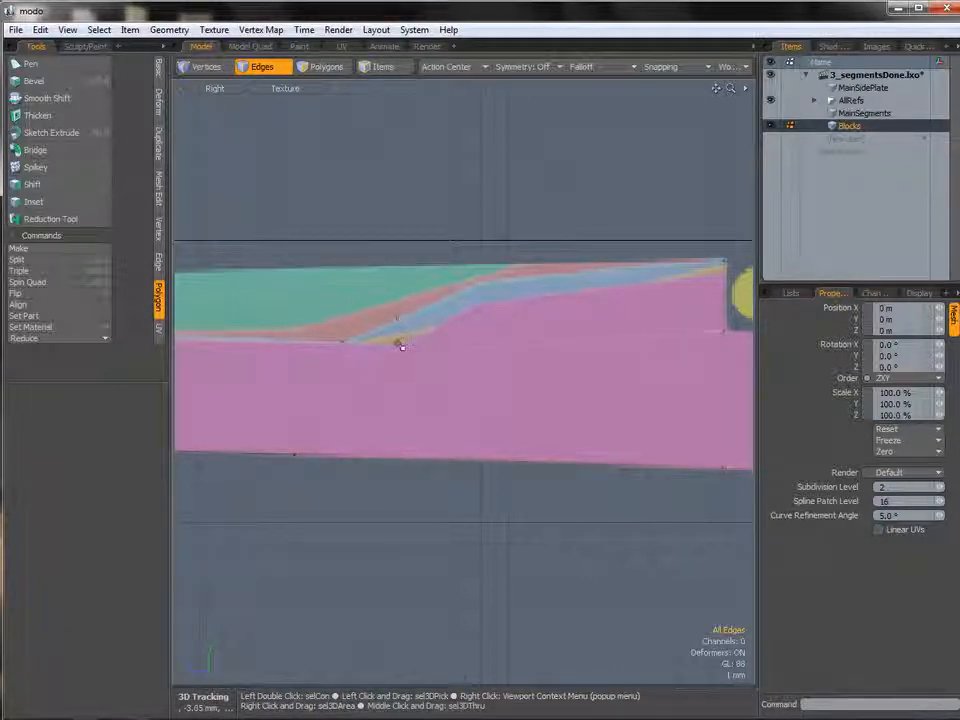
Select the block's slope polygons, convert them to vertices and move them 50 µm down.
key(3)
double_click(401, 344)
alt+drag(401, 344, 442, 337)
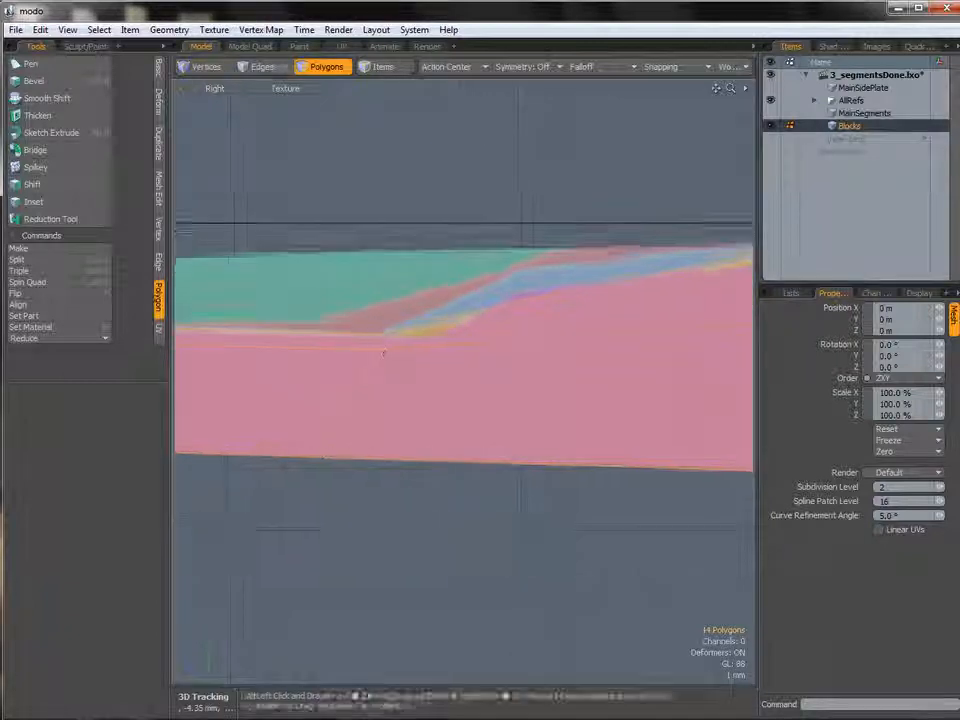
key(1)
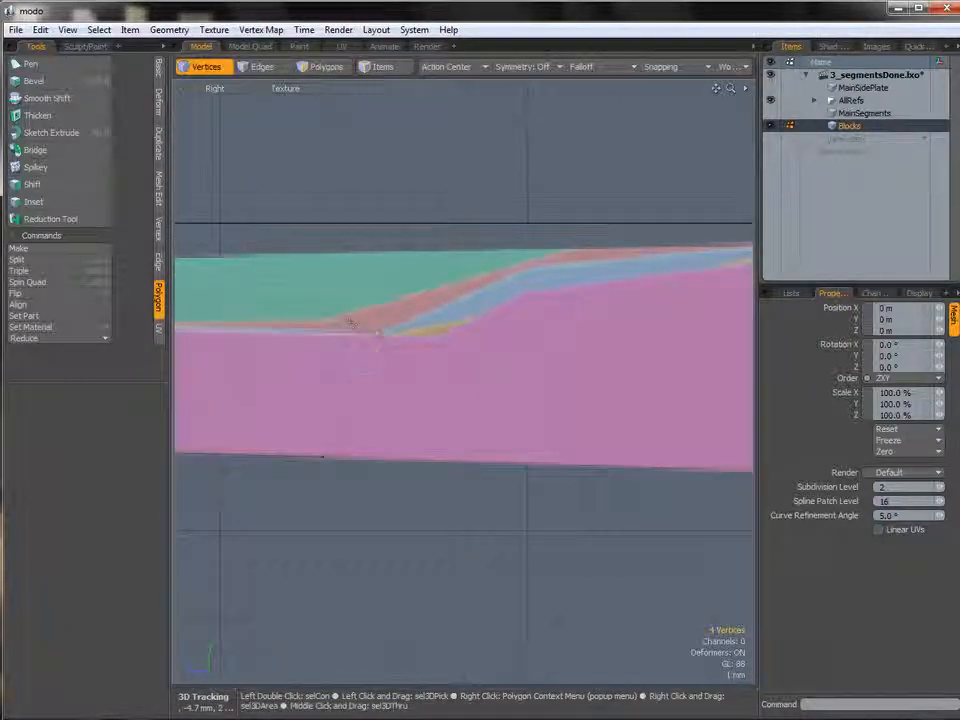
key(w)
drag(377, 264, 376, 267)
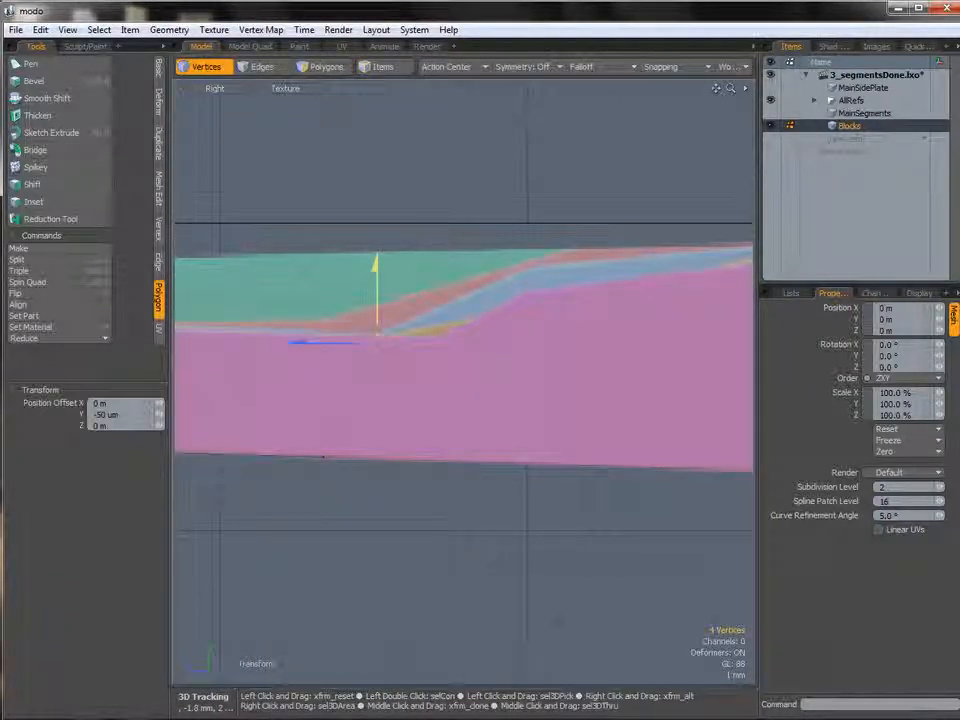
Select the block's connected polygons and unhide all geometry in the perspective view.
key(space)
key(space)
key(space)
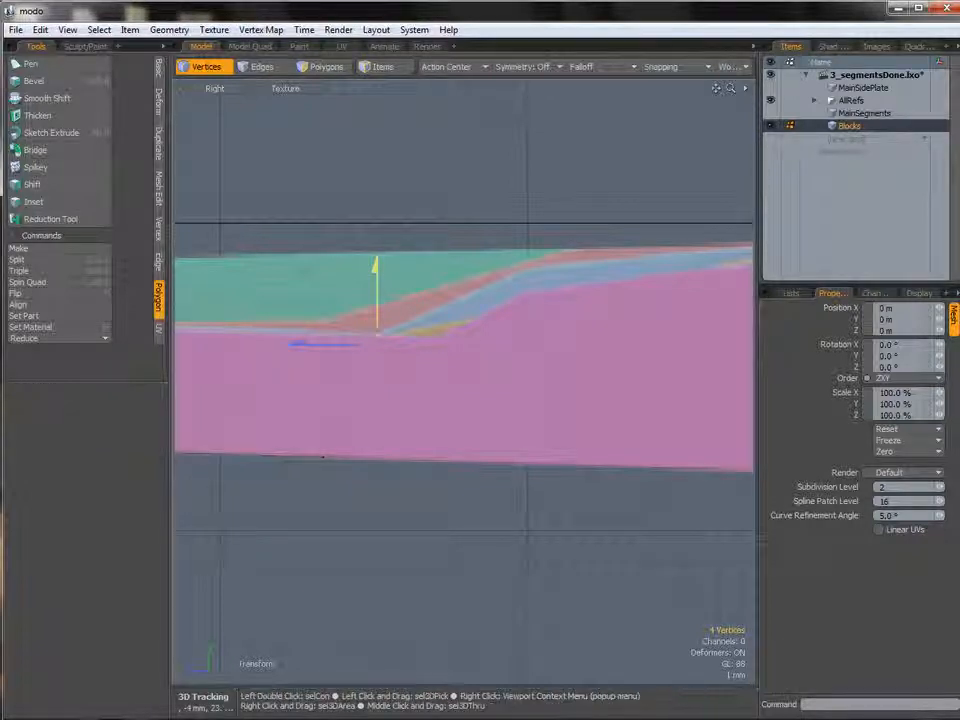
double_click(426, 345)
ctrl+alt+drag(501, 350, 519, 388)
key(ctrl+space)
click(534, 367)
key(u)
Move the selected block along X in the Top view.
key(ctrl+space)
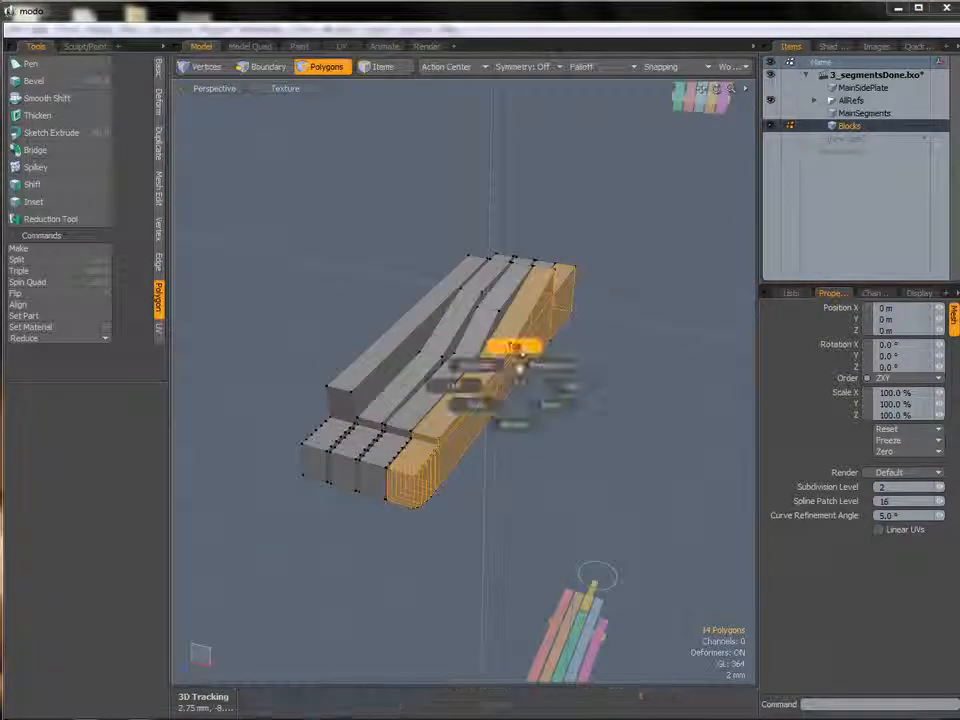
click(516, 350)
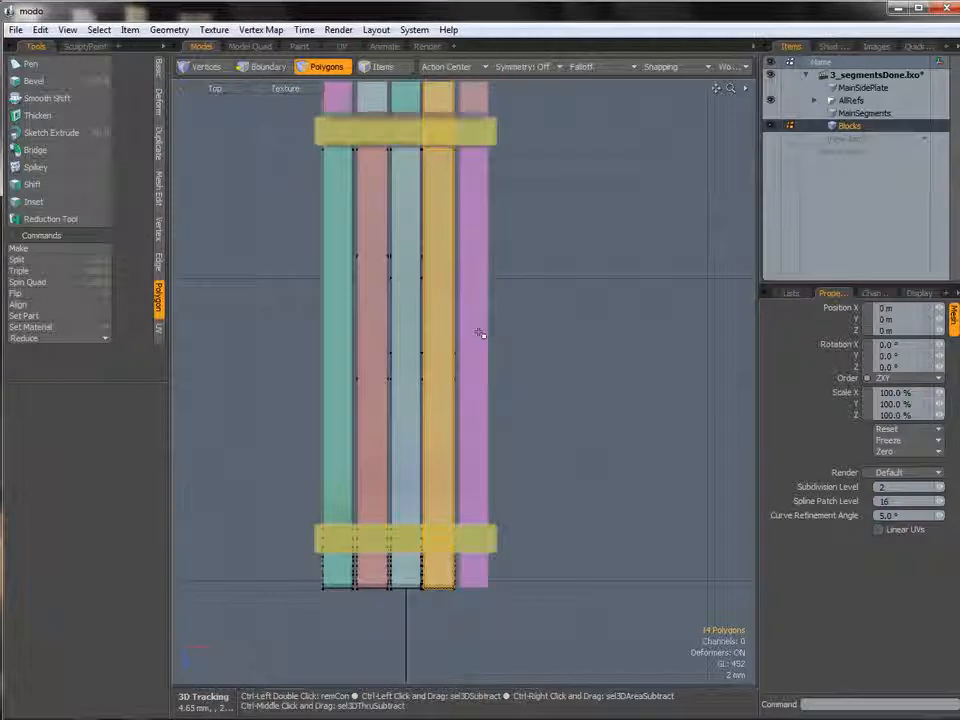
key(w)
drag(510, 315, 546, 315)
Select the block's connected polygons in perspective and hide all other geometry.
scroll(530, 315, up, 3)
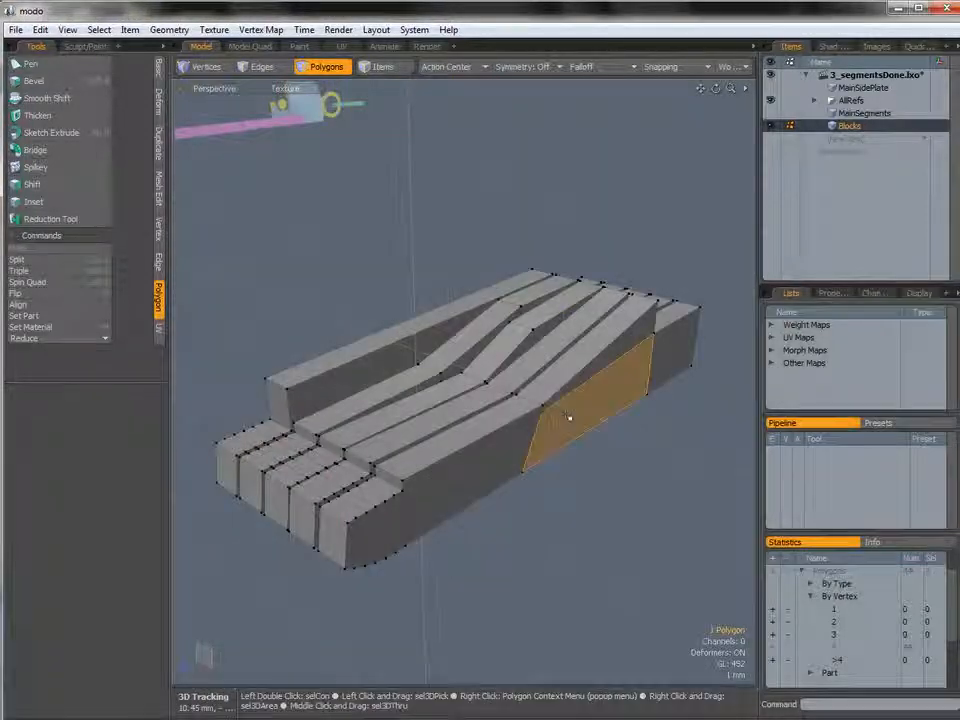
double_click(568, 415)
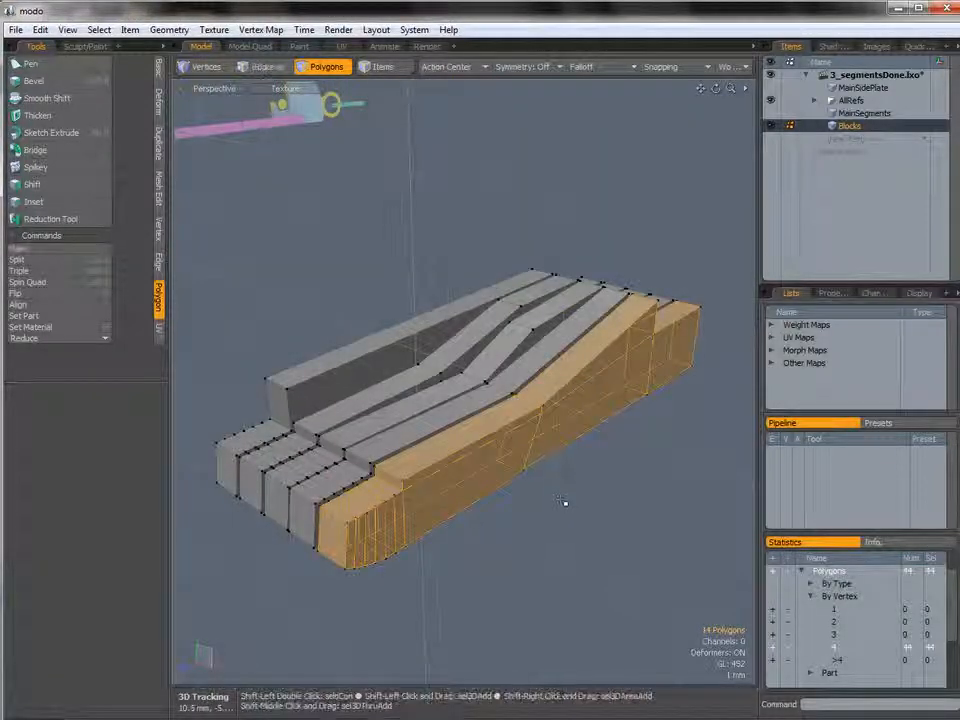
key(shift+h)
key(ctrl+space)
click(610, 400)
alt+shift+drag(611, 398, 471, 362)
ctrl+alt+drag(640, 350, 695, 335)
alt+shift+drag(695, 335, 521, 352)
ctrl+alt+drag(521, 352, 540, 350)
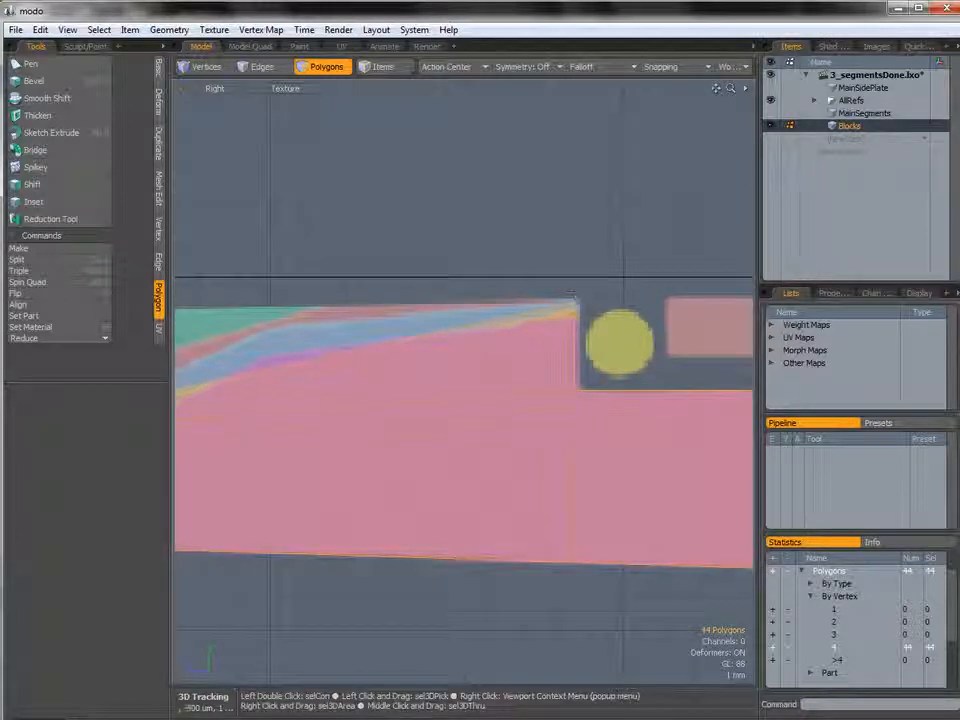
Select two top vertices at the block's end and move them about 0.42 mm down in the Right view.
key(1)
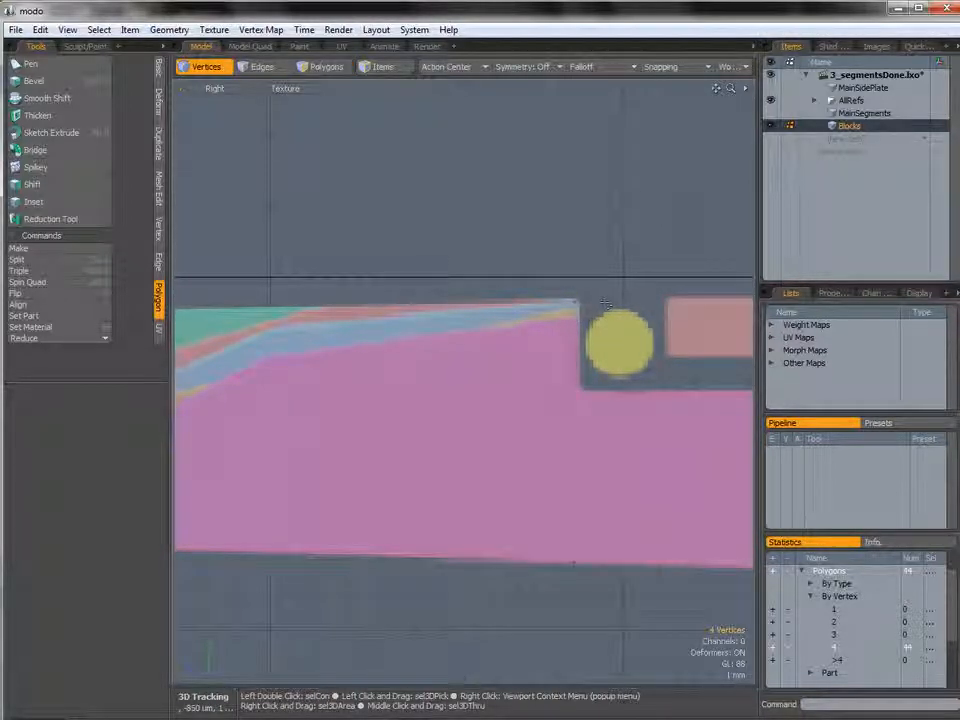
ctrl+alt+drag(576, 302, 608, 301)
key(w)
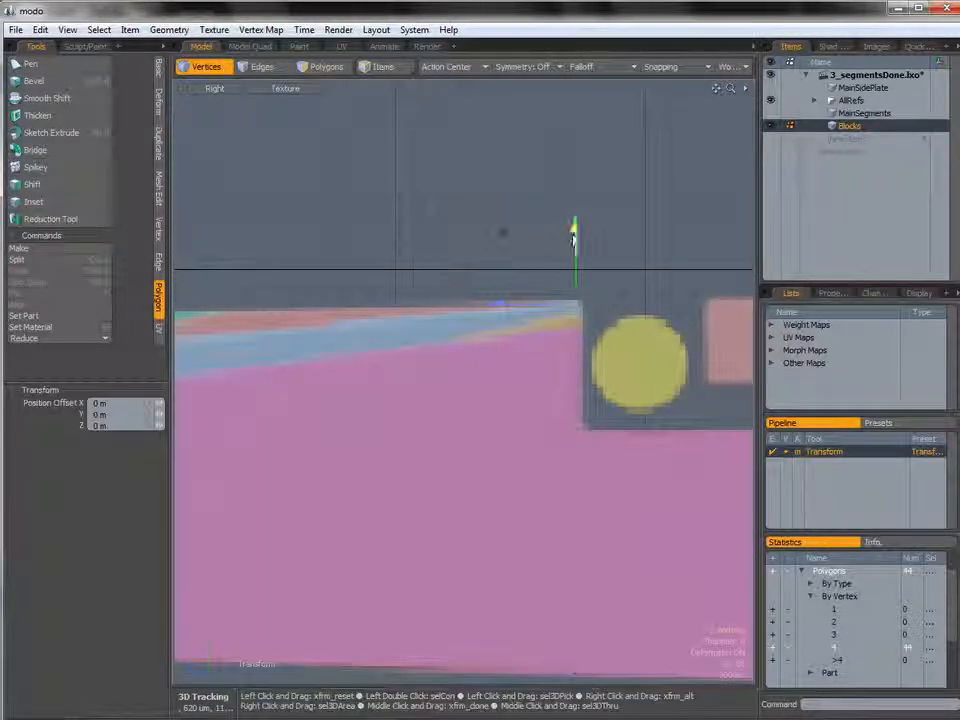
drag(575, 247, 575, 258)
ctrl+alt+drag(420, 402, 345, 410)
alt+shift+drag(345, 410, 505, 306)
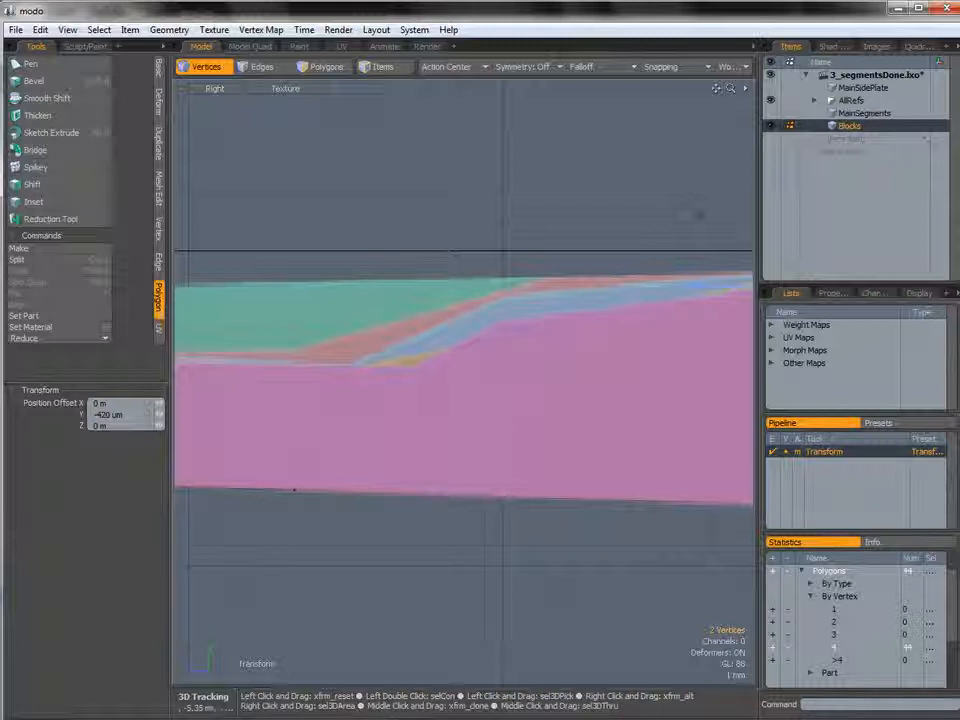
Slice the block vertically near the top of its slope with the Polygon Slice tool.
key(q)
click(700, 214)
ctrl+alt+drag(690, 216, 640, 235)
key(shift+c)
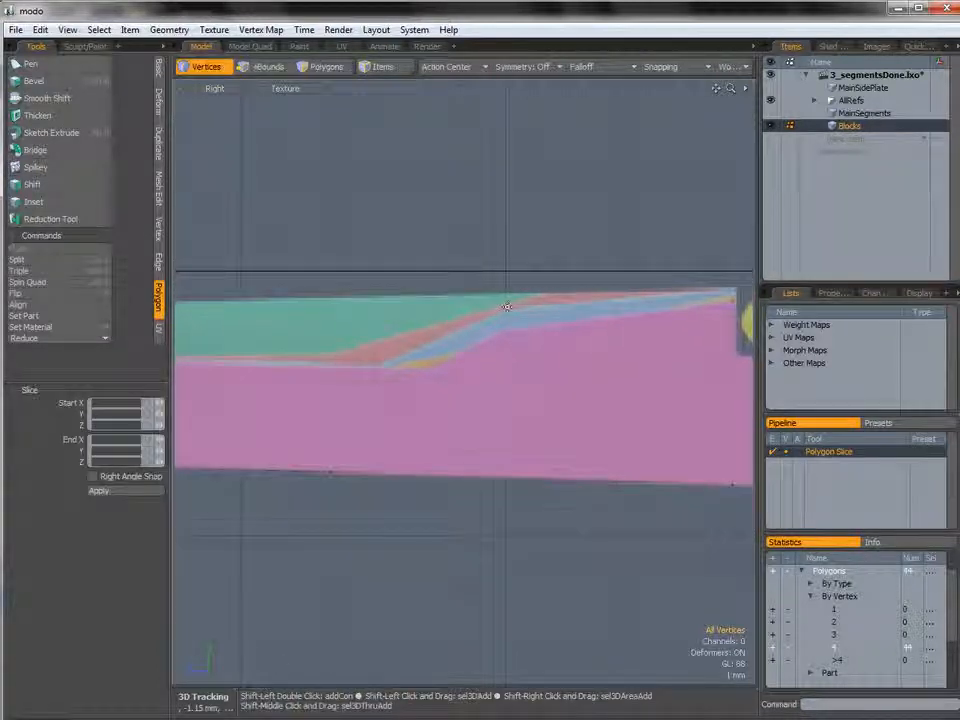
drag(504, 298, 503, 515)
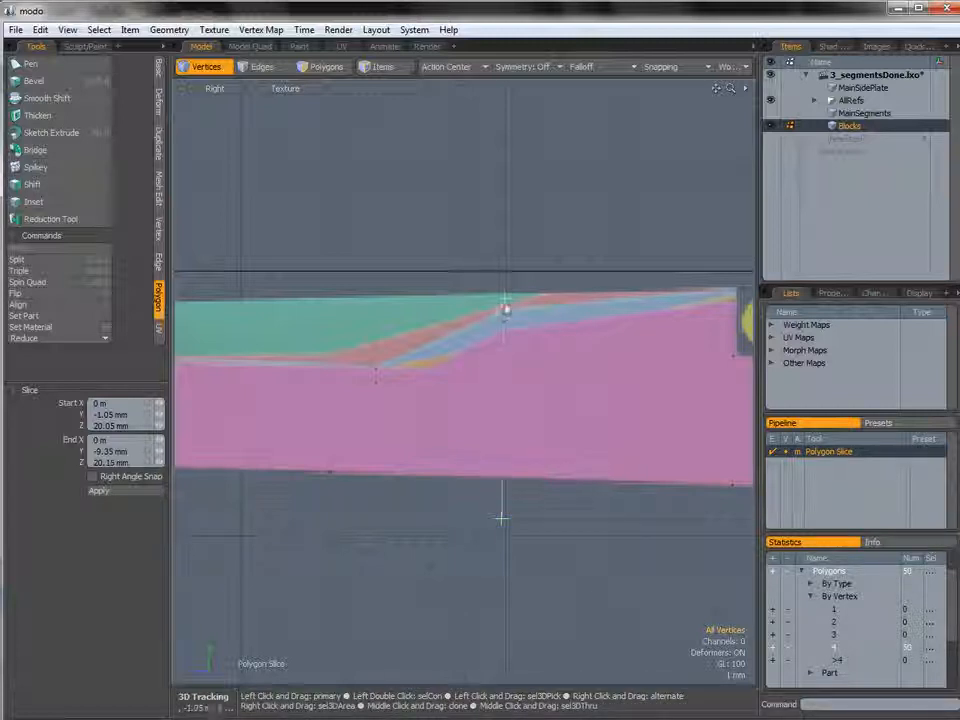
key(space)
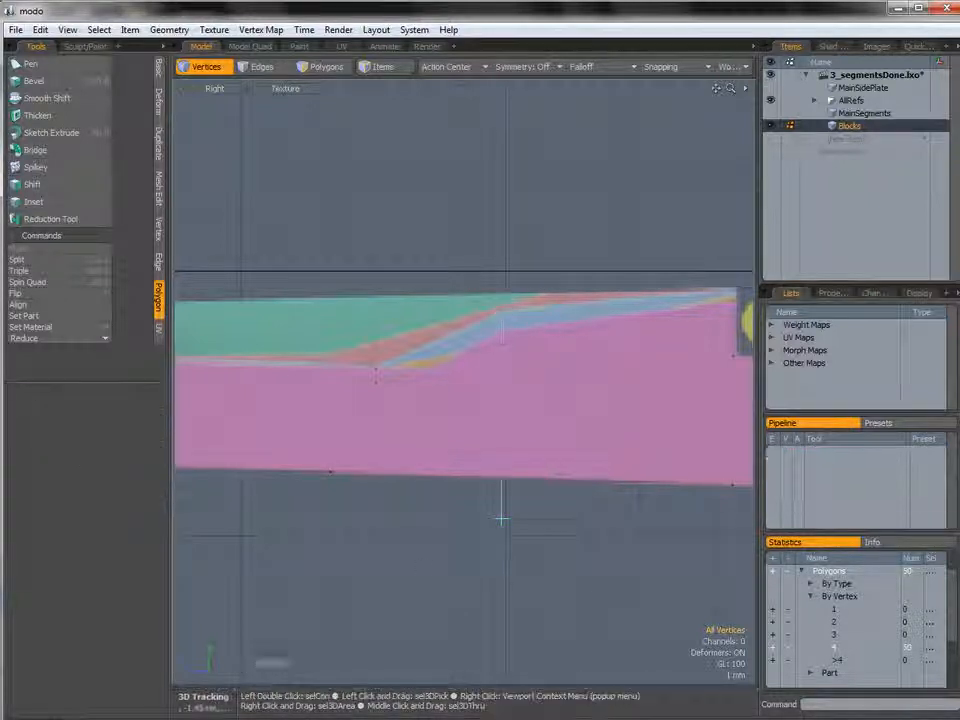
Move the four slice vertices about 0.52 mm up and 0.09 mm along Z.
scroll(497, 372, up, 3)
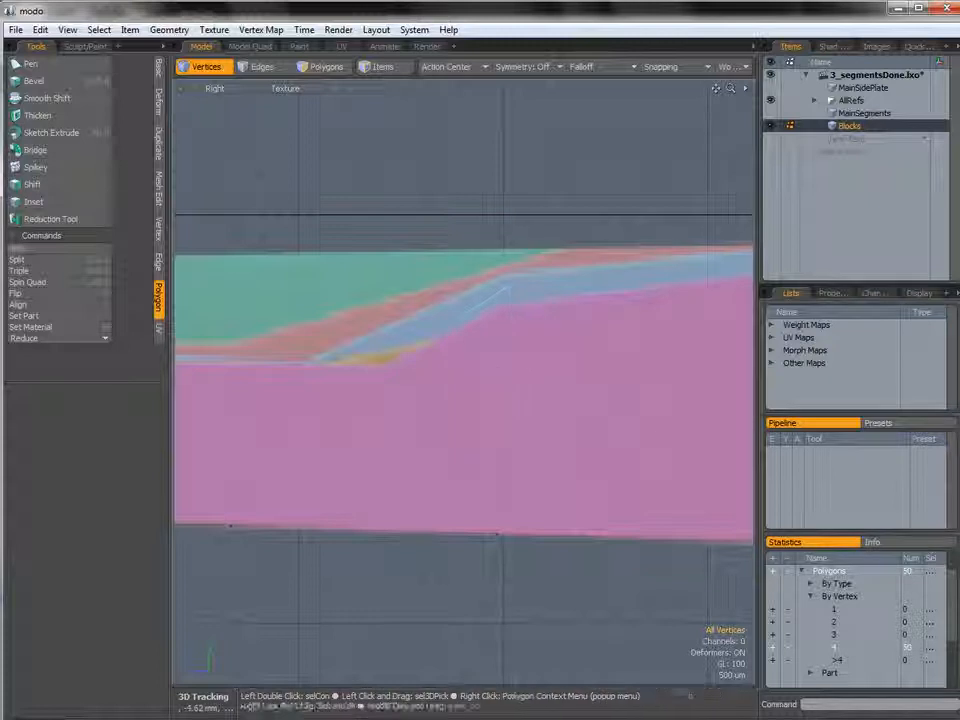
key(w)
key(ctrl+z)
drag(486, 203, 416, 179)
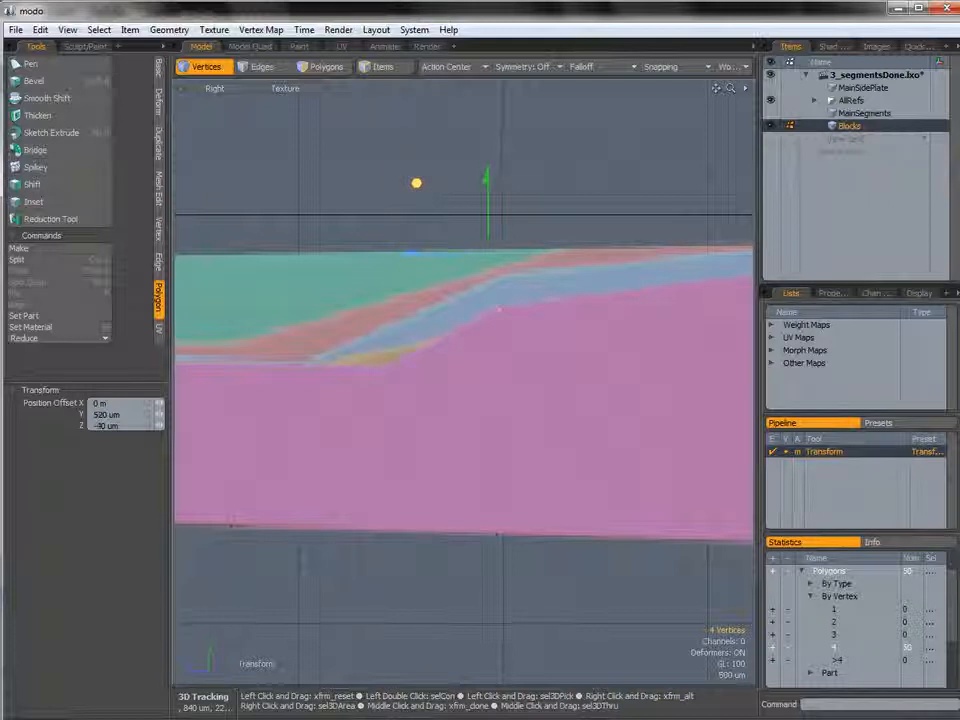
drag(415, 180, 499, 157)
key(space)
Move the three selected edges 2 mm along Z and 0.05 mm down in the Right view.
mouse_move(410, 396)
right_down()
mouse_move(361, 365)
mouse_move(386, 312)
right_up()
key(space)
key(space)
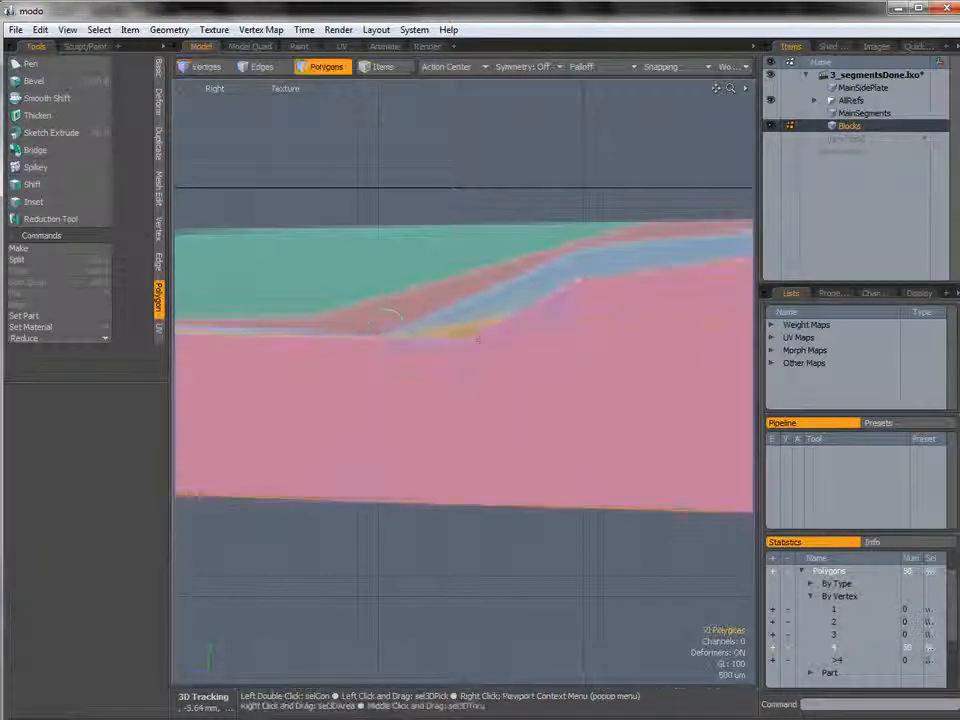
key(space)
key(space)
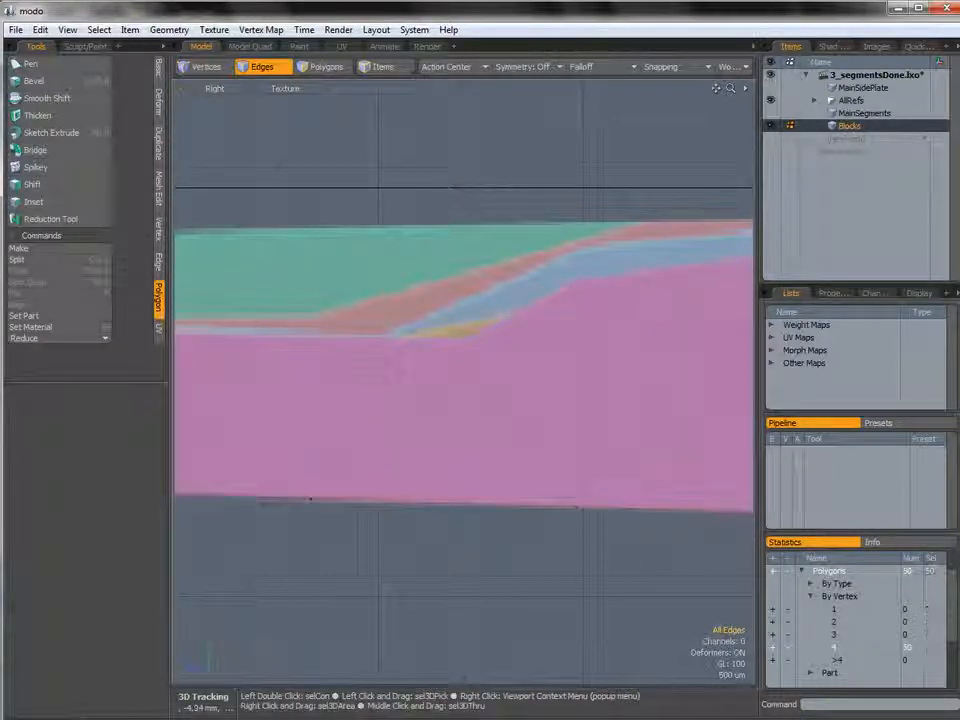
key(w)
drag(331, 283, 411, 284)
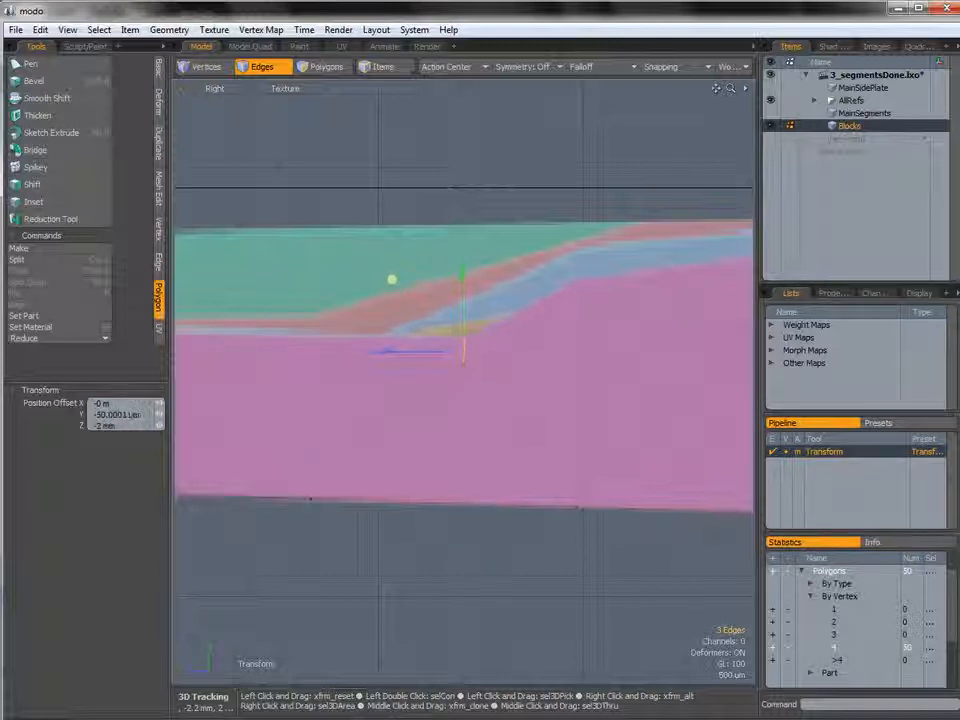
mouse_move(503, 345)
ctrl+alt+mouse_down()
mouse_move(454, 343)
mouse_move(508, 349)
ctrl+alt+mouse_up()
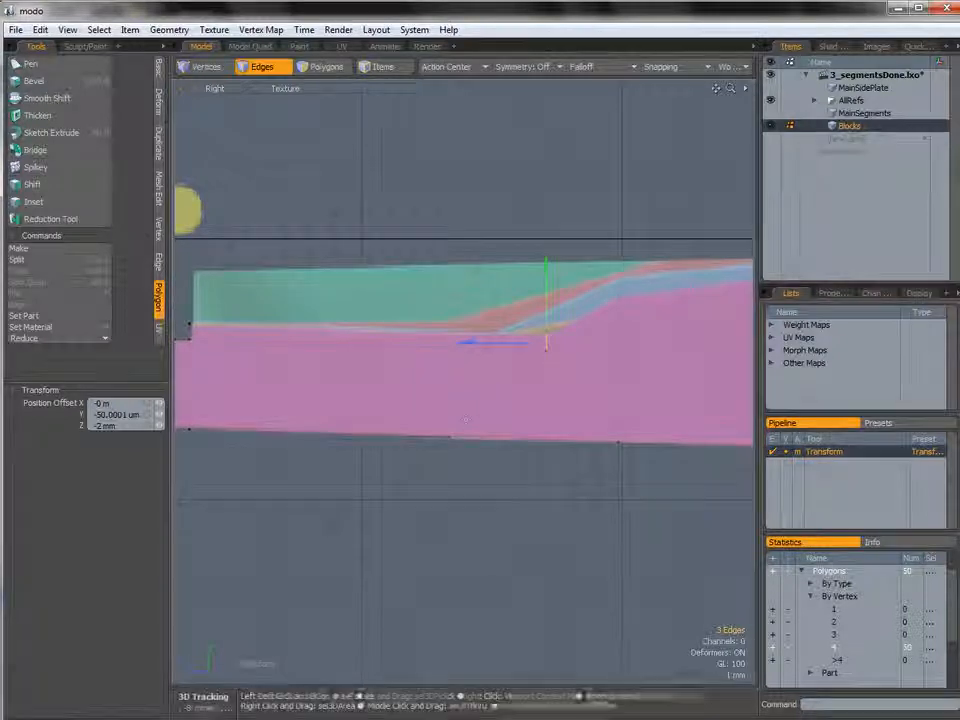
Try moving the two selected bottom vertices about 3.3 mm along Z with the Transform tool.
key(space)
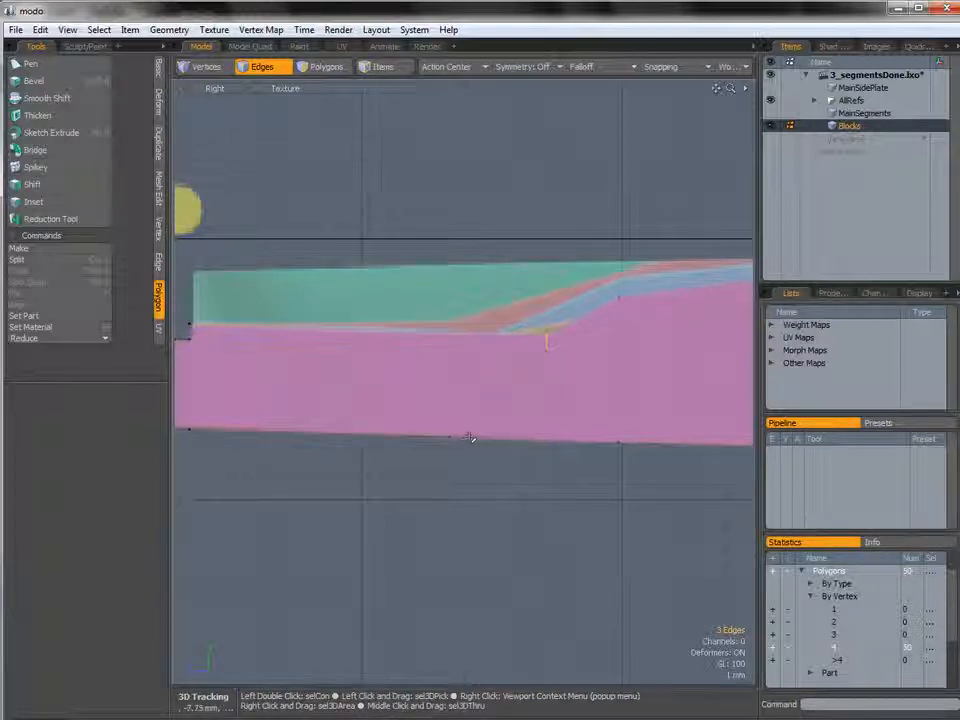
mouse_move(550, 394)
alt+shift+mouse_down()
mouse_move(649, 392)
mouse_move(520, 395)
mouse_move(566, 394)
mouse_move(545, 395)
alt+shift+mouse_up()
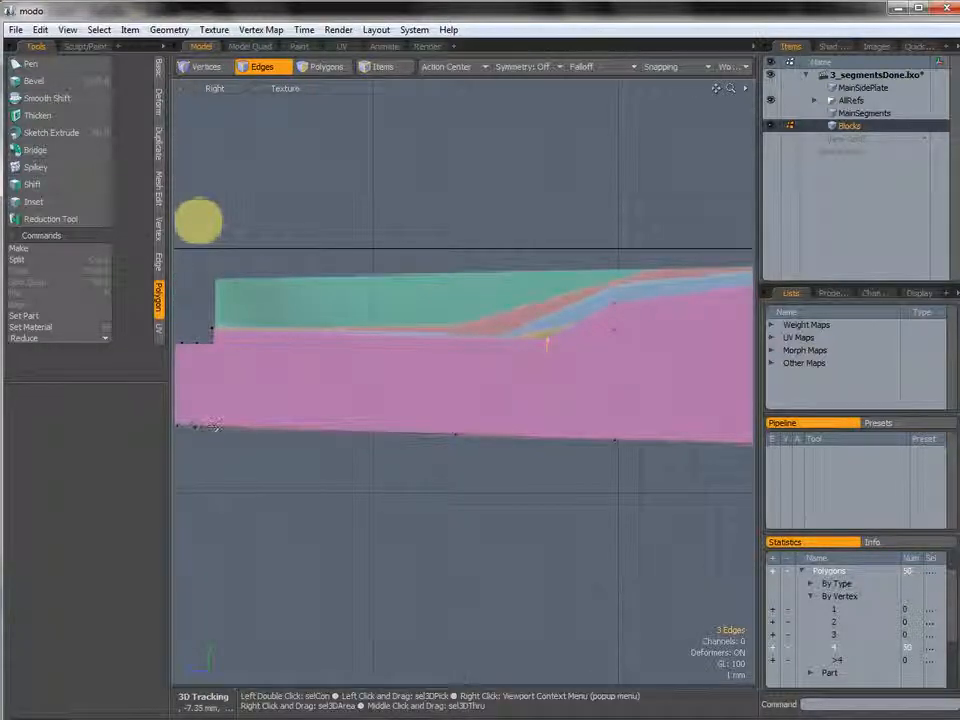
ctrl+alt+drag(560, 443, 484, 420)
mouse_move(484, 420)
alt+shift+mouse_down()
mouse_move(580, 447)
mouse_move(489, 441)
alt+shift+mouse_up()
scroll(489, 441, up, 5)
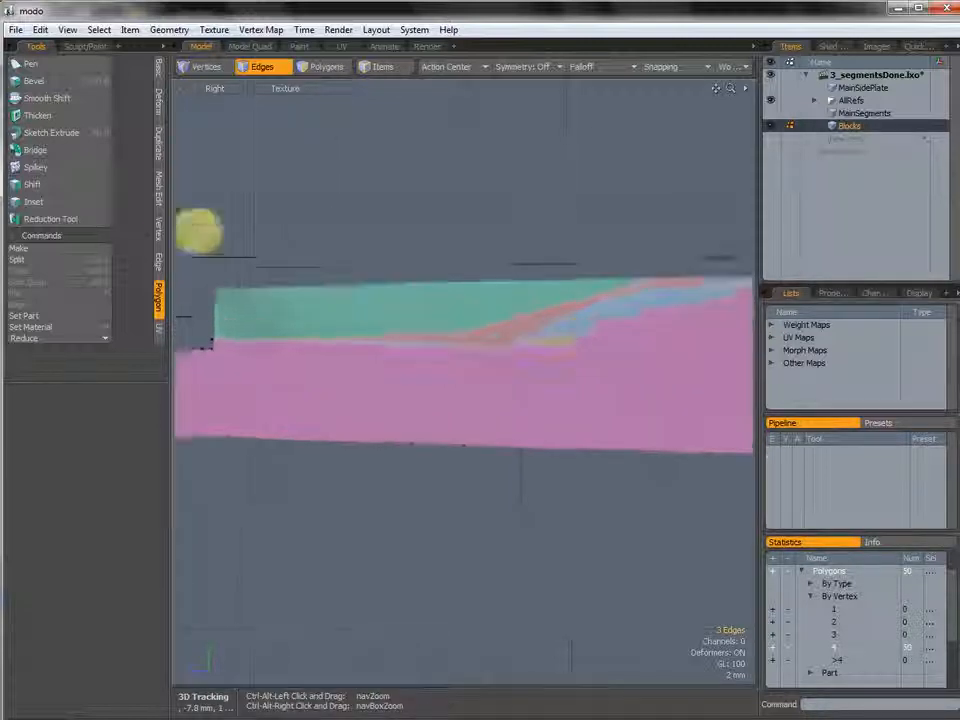
key(1)
key(y)
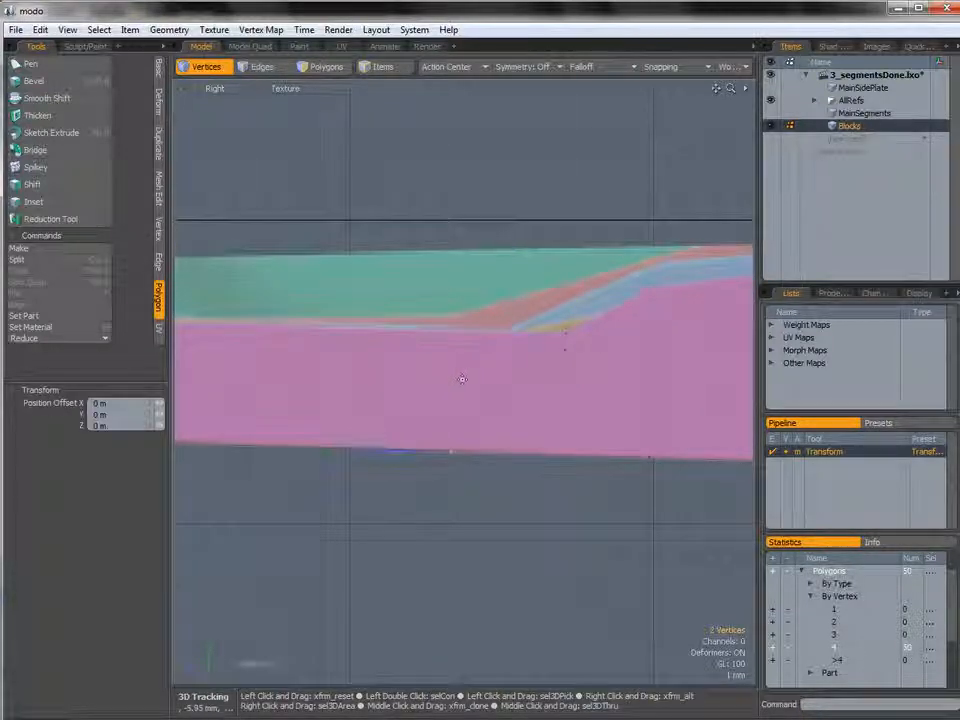
drag(417, 455, 468, 454)
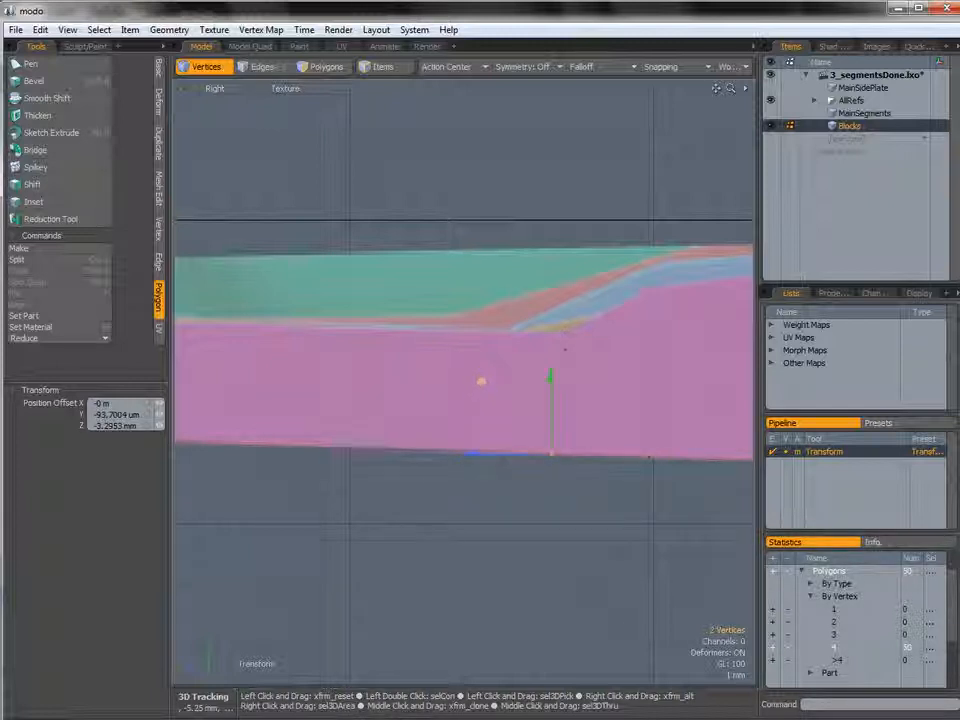
ctrl+drag(554, 431, 554, 428)
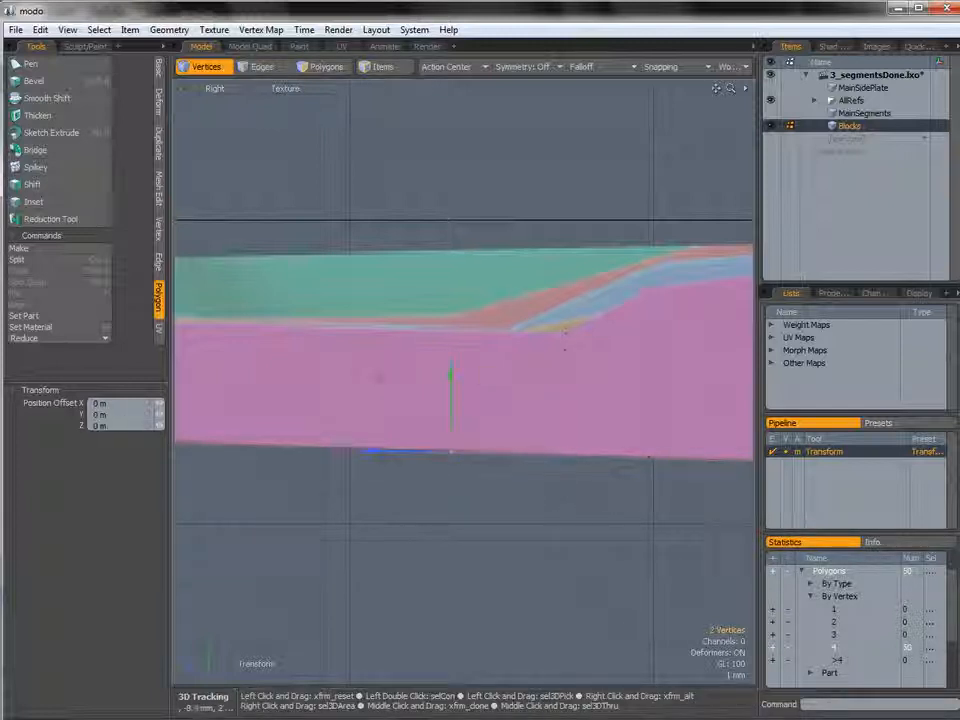
Slide the two bottom vertices along their edges to about 55.7 percent with the edge Slide tool in perspective.
key(space)
key(ctrl+space)
click(544, 420)
alt+drag(505, 372, 424, 353)
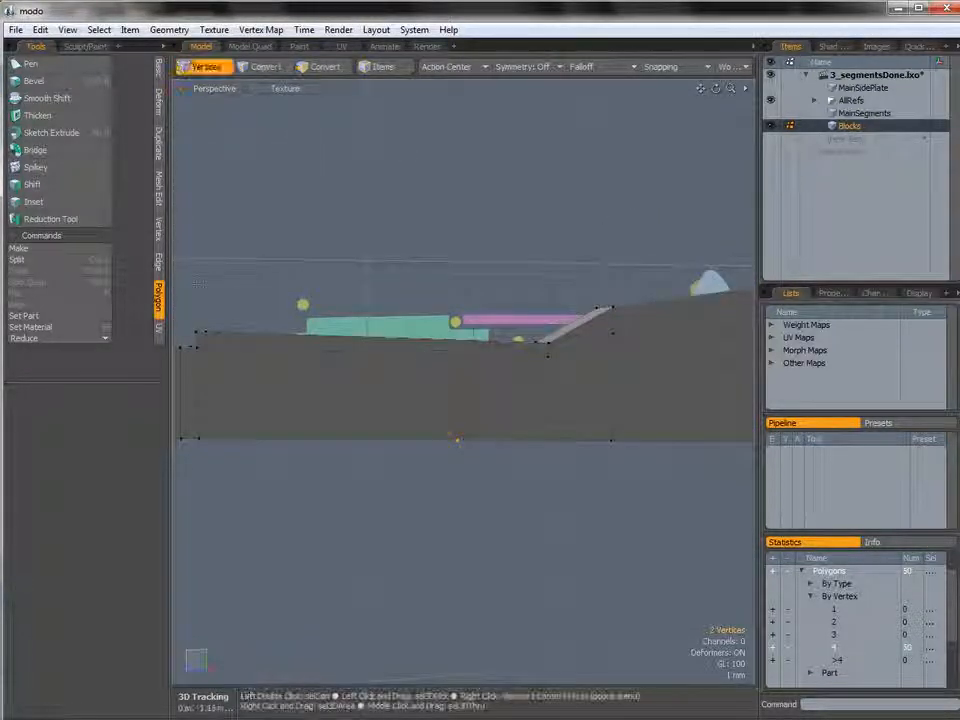
click(159, 263)
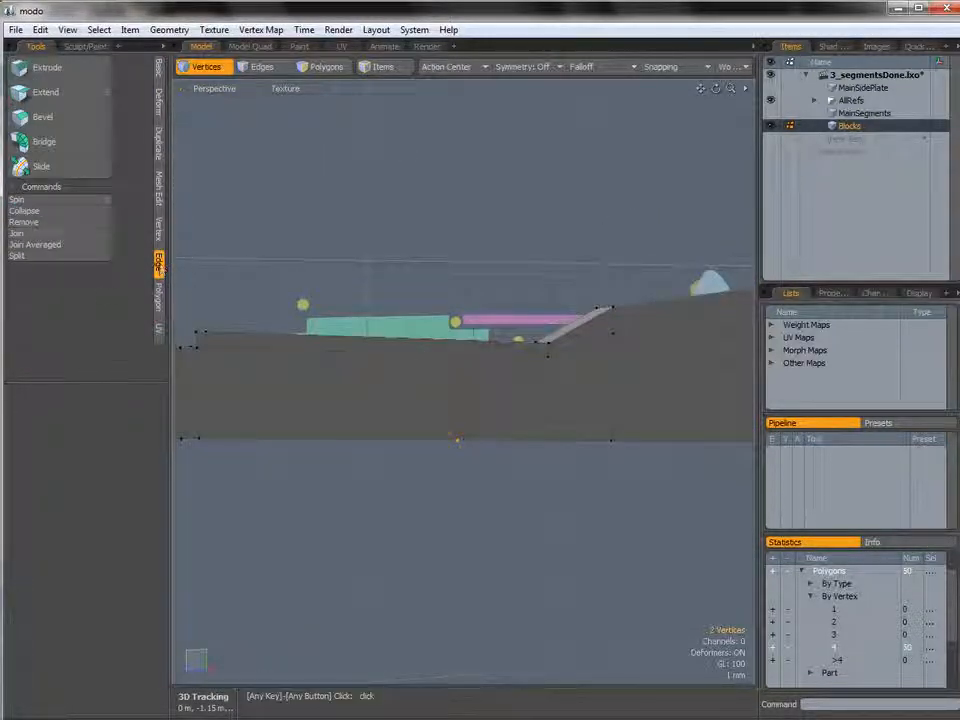
click(43, 168)
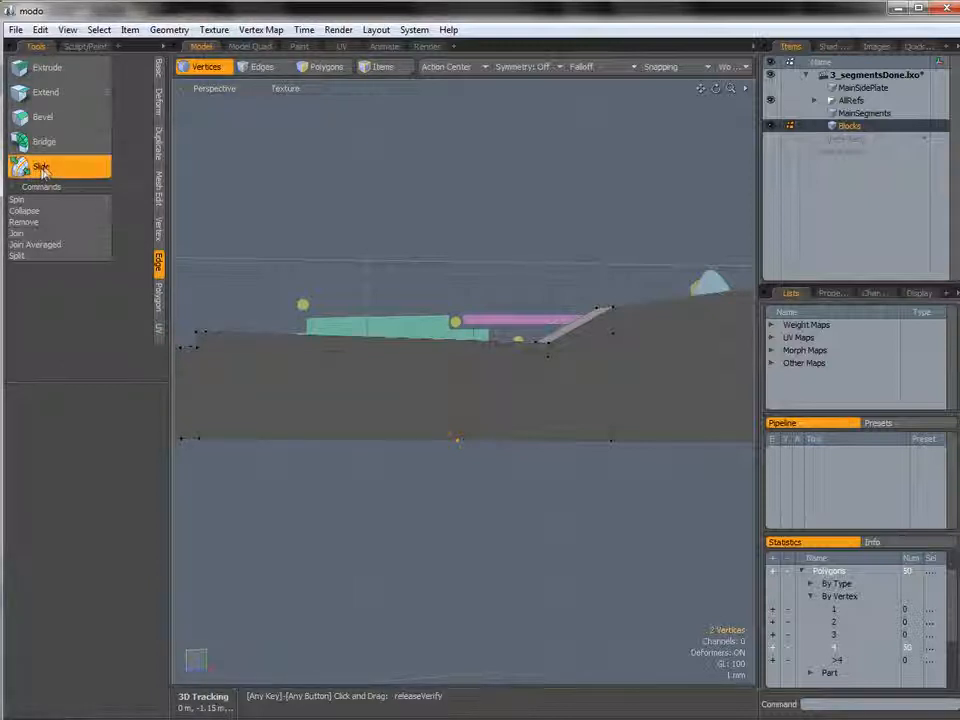
alt+drag(424, 405, 482, 379)
alt+drag(443, 437, 467, 437)
drag(364, 392, 414, 396)
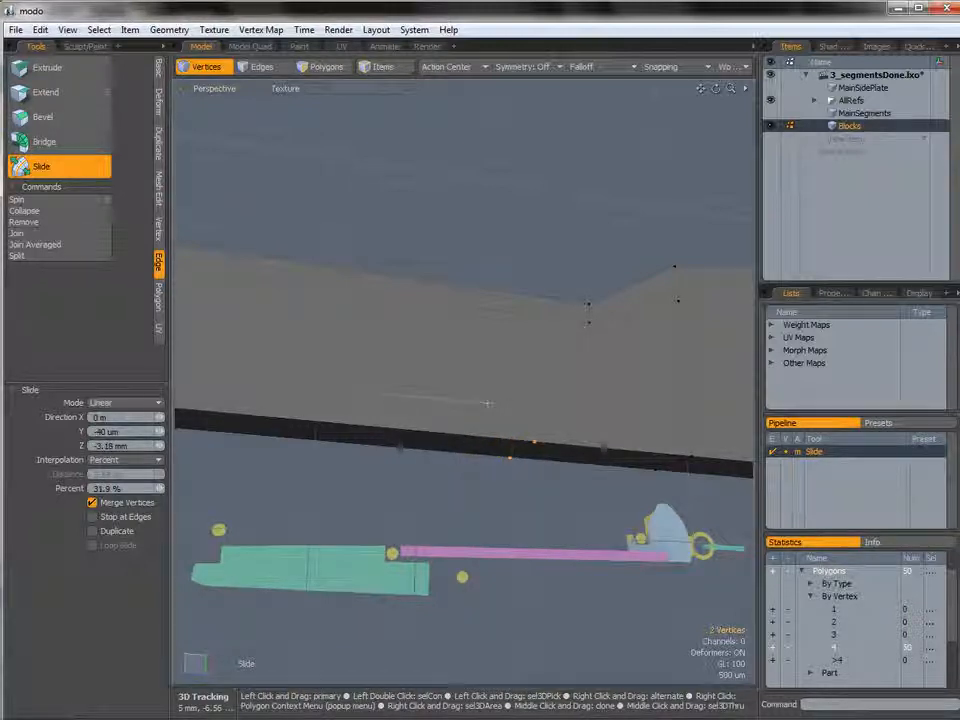
drag(335, 386, 367, 387)
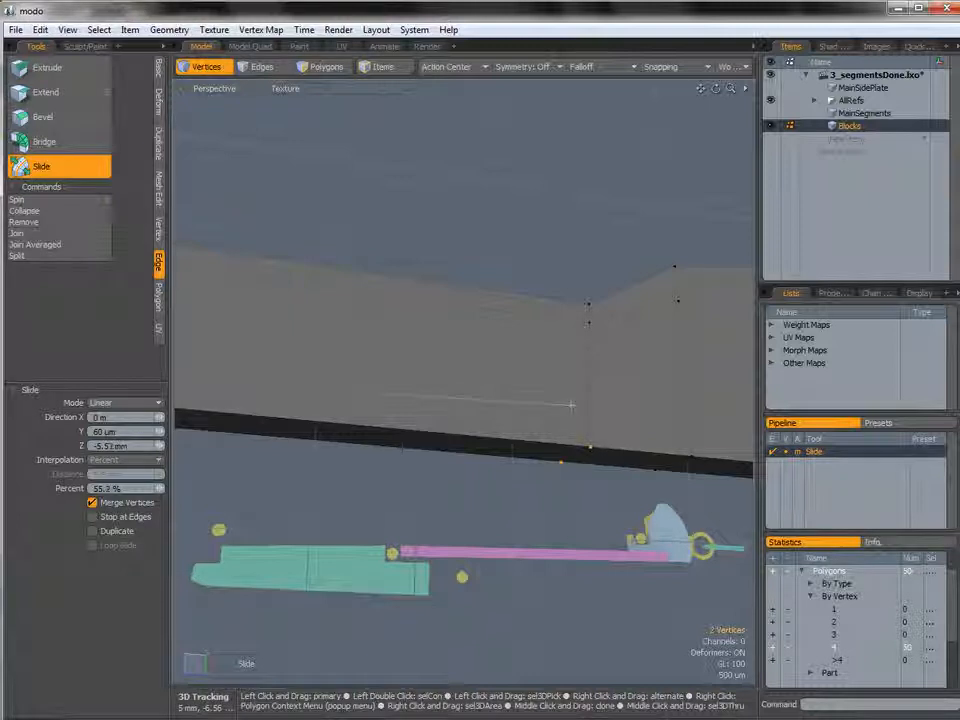
drag(570, 406, 572, 405)
alt+drag(641, 412, 597, 494)
key(space)
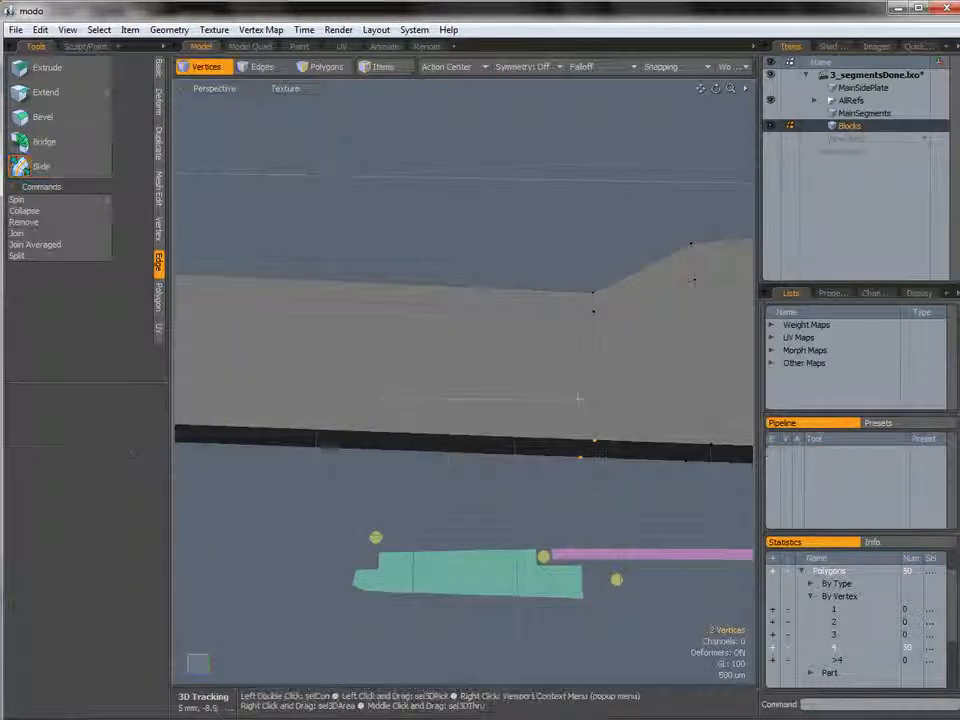
Inspect the adjusted block profile from the Right and perspective views.
click(634, 400)
scroll(636, 395, down, 5)
alt+drag(636, 395, 440, 401)
key(u)
key(ctrl+space)
click(572, 393)
ctrl+alt+drag(510, 387, 530, 399)
alt+shift+drag(562, 394, 508, 397)
alt+shift+drag(613, 402, 725, 407)
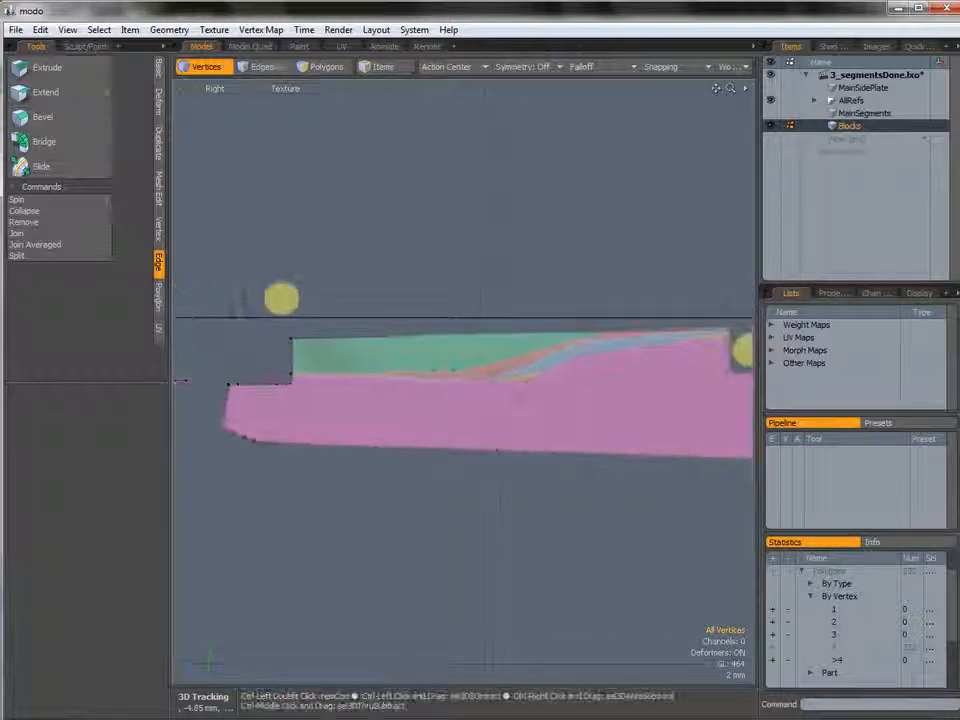
key(ctrl+space)
click(561, 379)
alt+drag(533, 380, 592, 404)
alt+drag(592, 404, 436, 440)
Select the edges of the Blocks mesh to bevel, orbiting around the tall end block.
key(2)
click(409, 397)
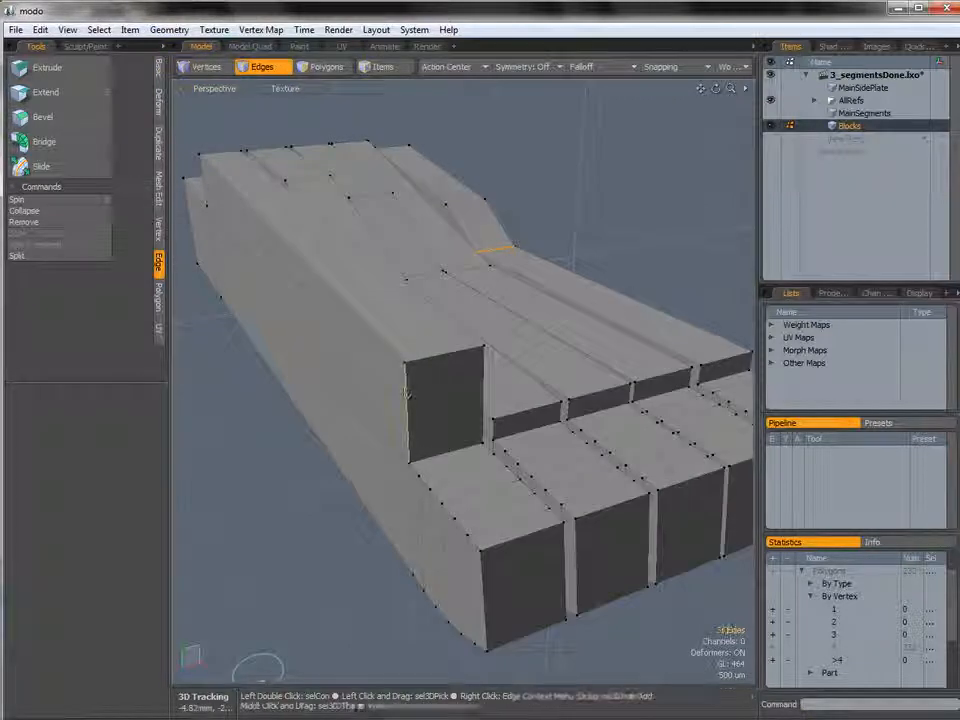
shift+click(437, 356)
alt+drag(443, 393, 388, 396)
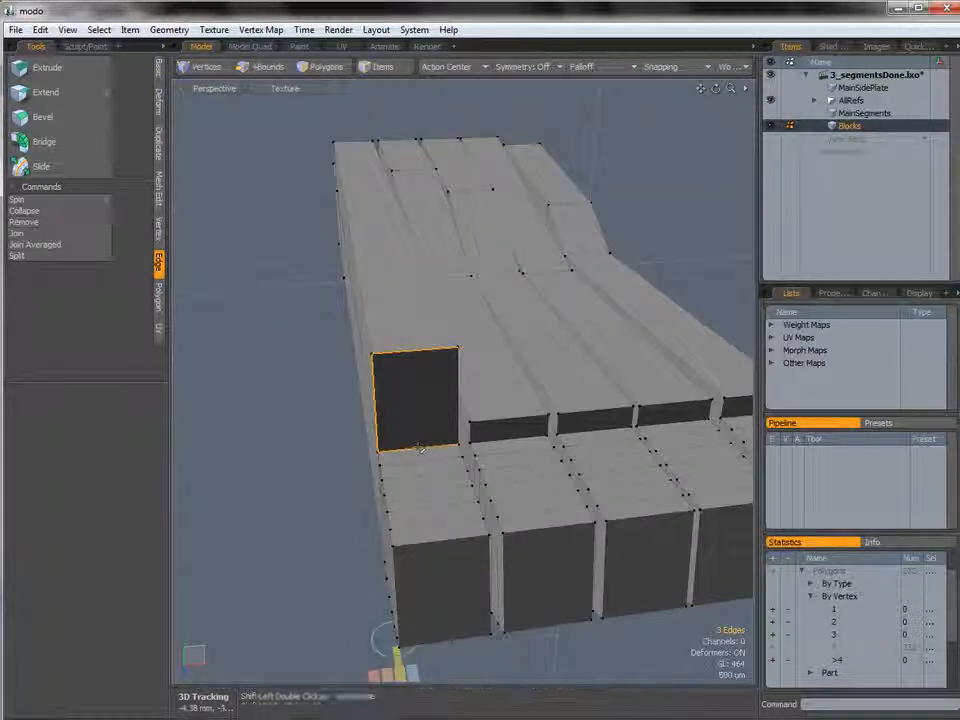
alt+drag(420, 448, 390, 430)
shift+click(427, 390)
shift+click(439, 331)
ctrl+alt+drag(443, 335, 405, 312)
shift+click(445, 293)
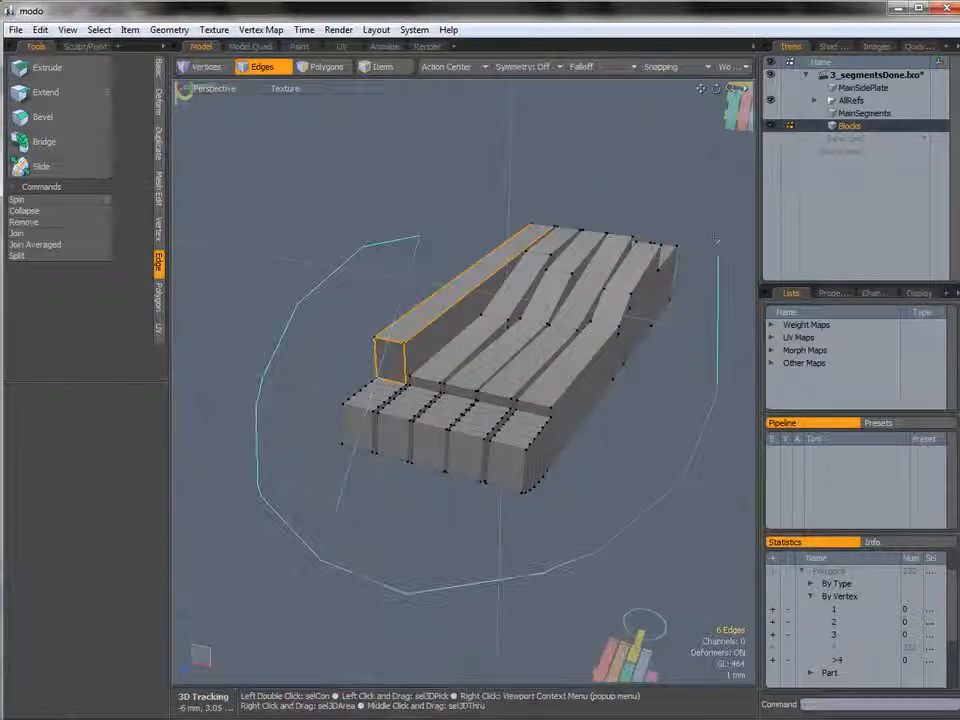
middle_drag(695, 197, 645, 188)
mouse_move(500, 440)
alt+mouse_down()
mouse_move(424, 434)
mouse_move(507, 447)
mouse_move(561, 439)
mouse_move(468, 418)
mouse_move(456, 401)
mouse_move(414, 392)
mouse_move(419, 385)
mouse_move(378, 332)
alt+mouse_up()
key(ctrl+space)
click(499, 402)
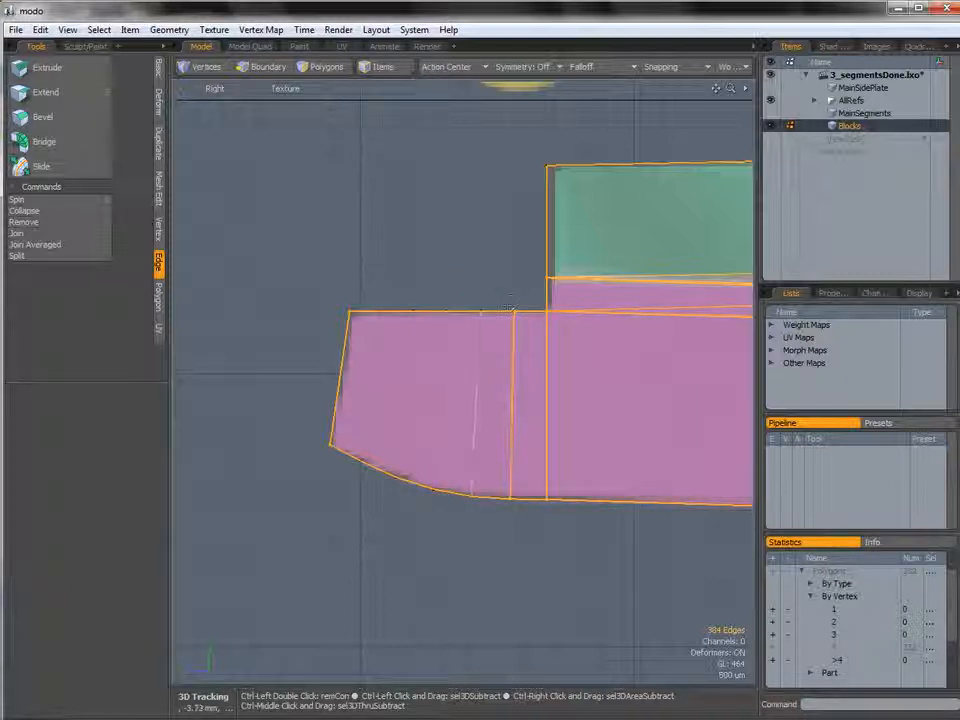
Bevel the selected block edges slightly with the Edge Bevel tool.
key(ctrl+space)
click(531, 365)
alt+drag(531, 365, 508, 404)
key(b)
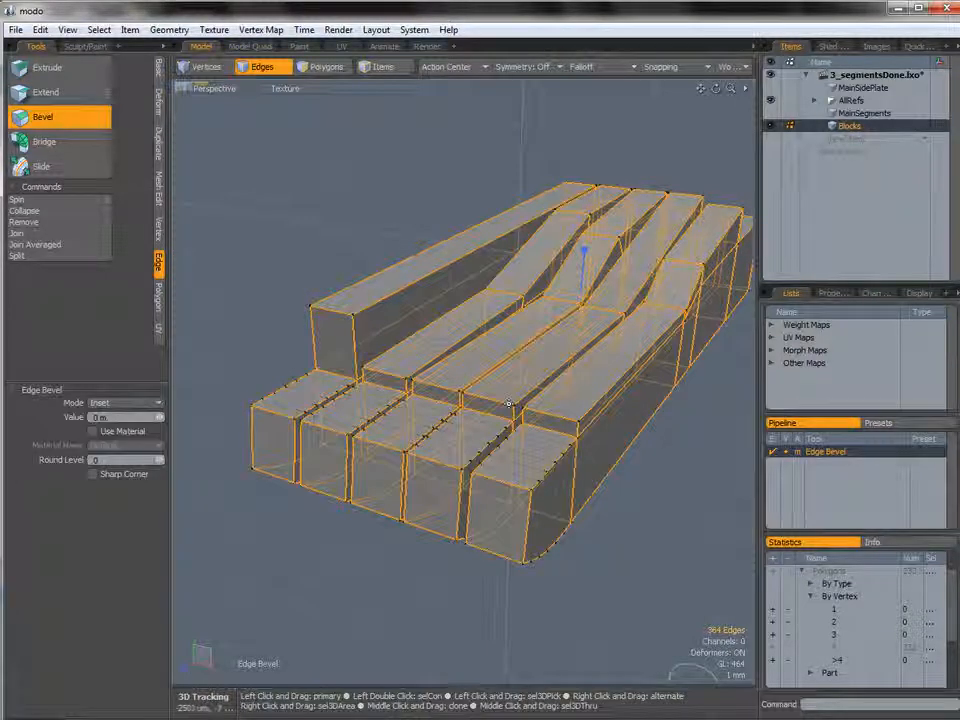
drag(586, 252, 596, 250)
alt+drag(540, 412, 600, 402)
alt+drag(600, 402, 560, 404)
key(space)
click(611, 570)
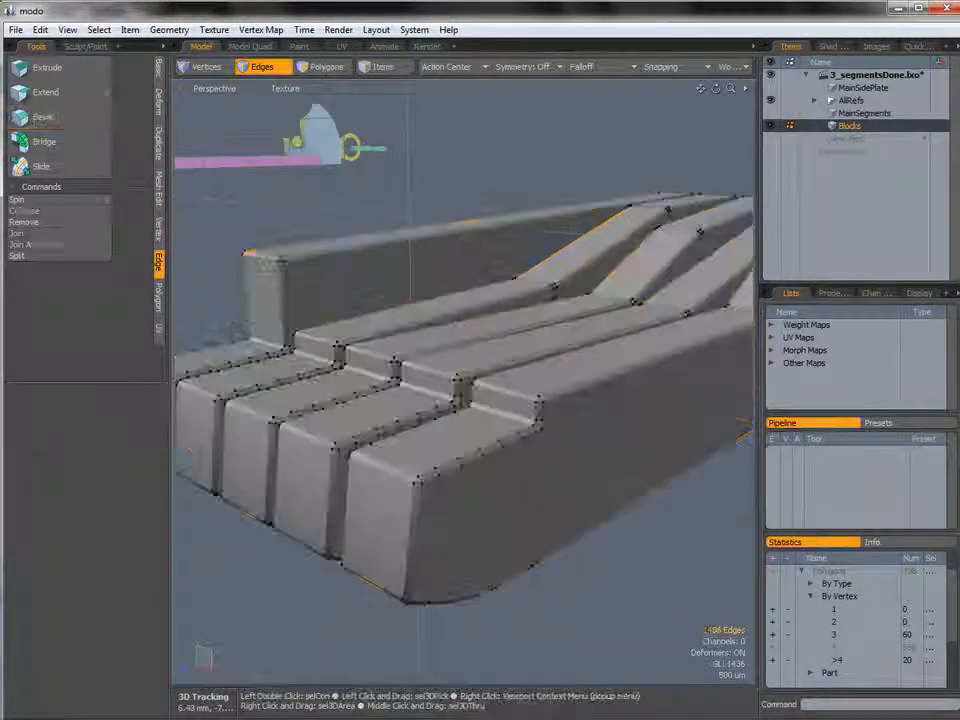
Select all polygons with more than four vertices, the bevelled corner patches, using the polygon statistics.
ctrl+alt+drag(485, 440, 564, 420)
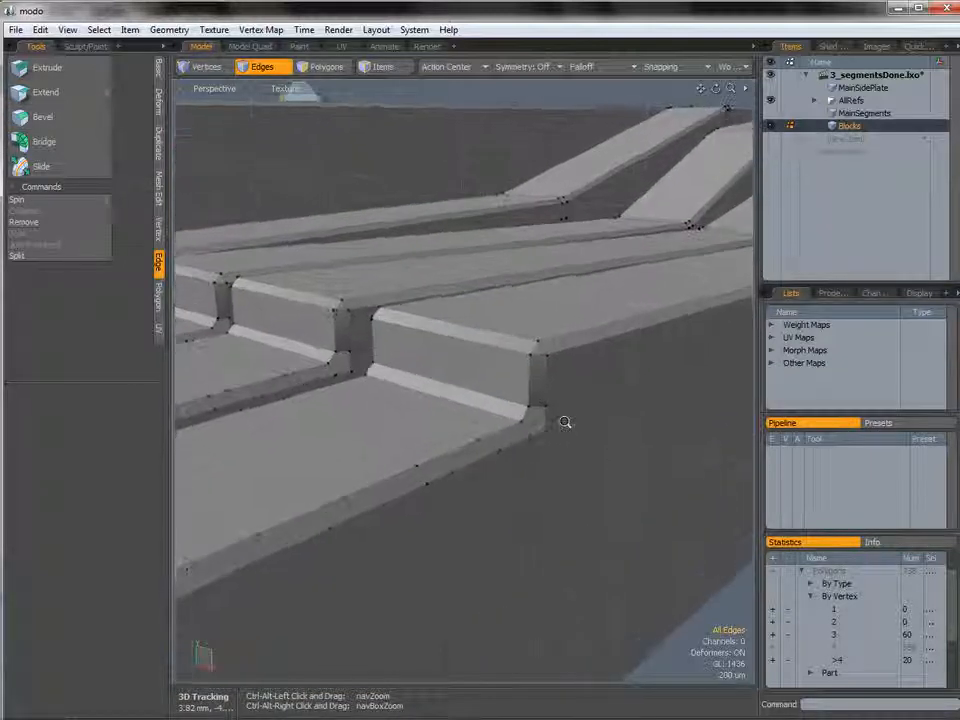
key(3)
alt+drag(533, 487, 354, 356)
shift+click(351, 370)
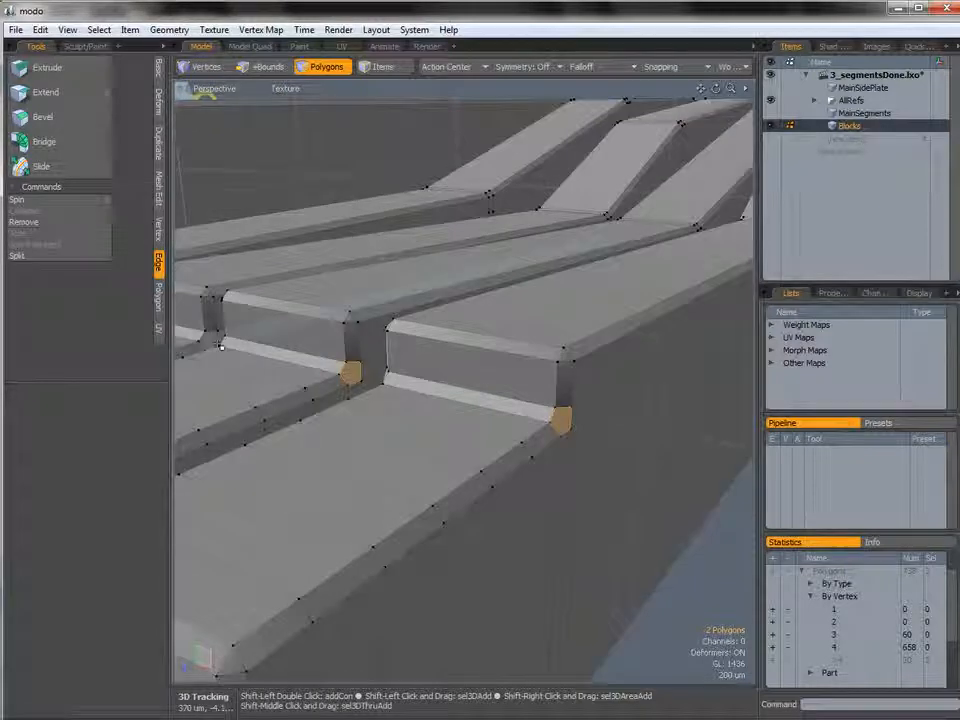
mouse_move(521, 437)
alt+mouse_down()
mouse_move(470, 444)
mouse_move(505, 440)
alt+mouse_up()
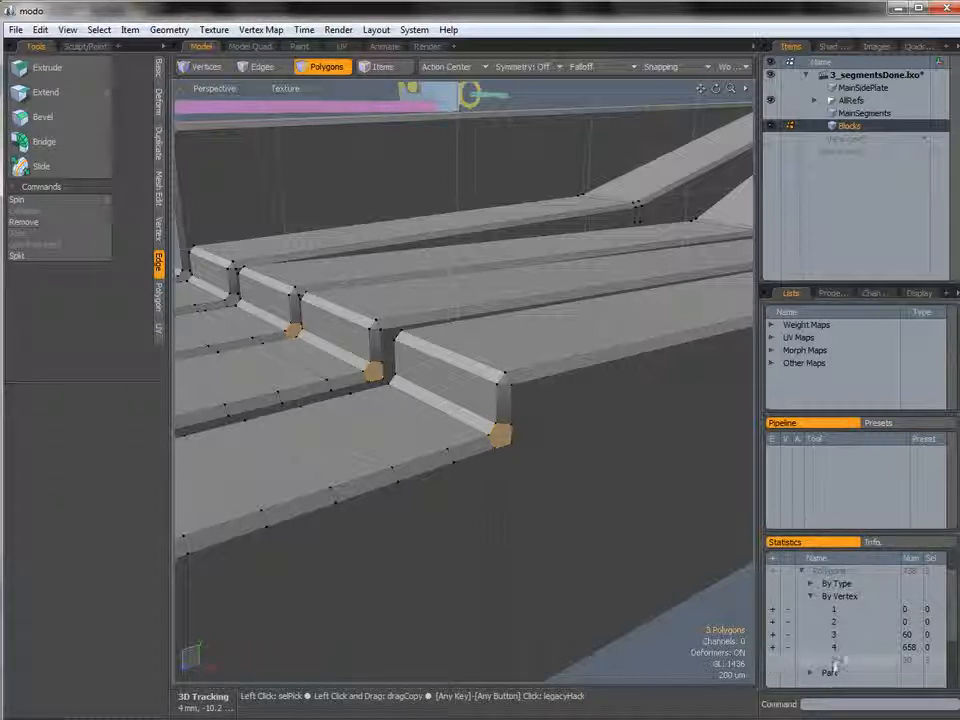
click(773, 661)
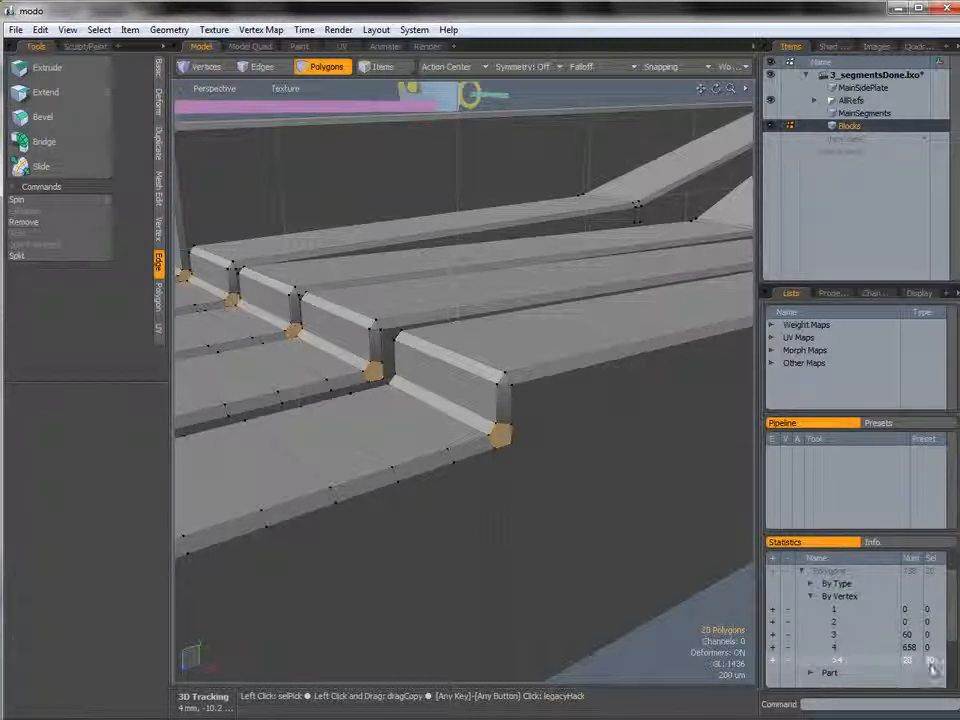
alt+drag(521, 491, 478, 502)
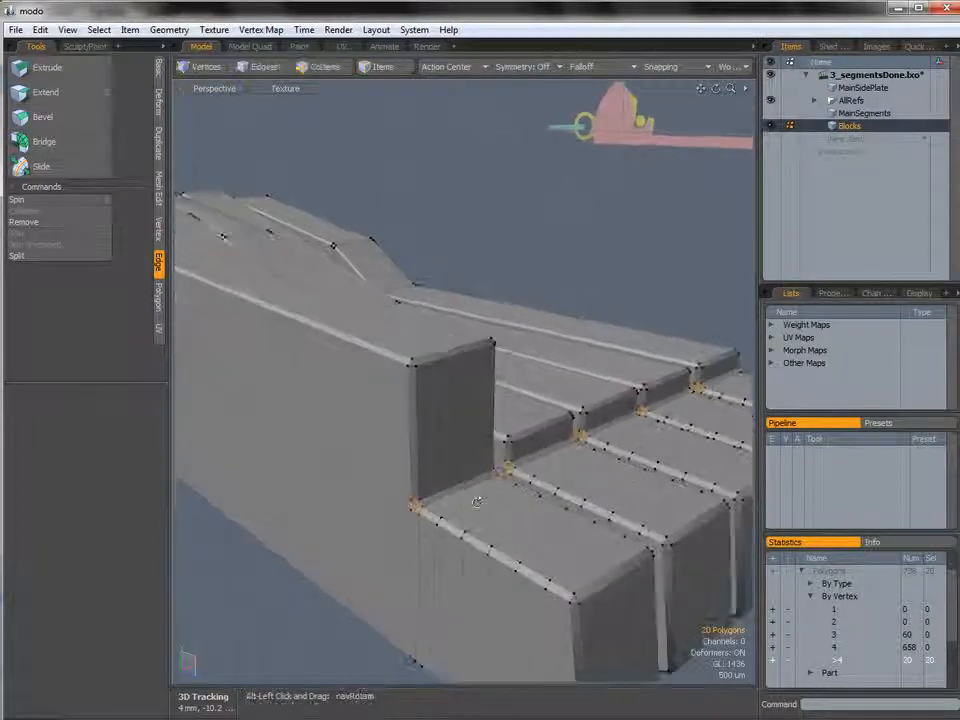
Triangulate the selected corner polygons with the Triple command.
click(162, 295)
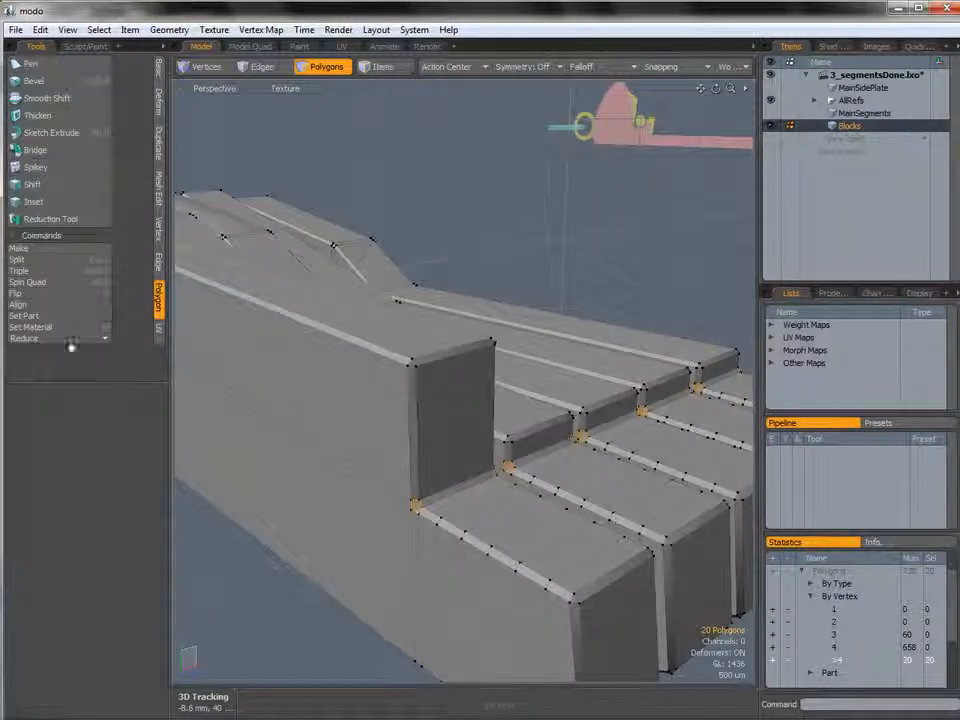
click(30, 273)
ctrl+alt+drag(400, 445, 480, 450)
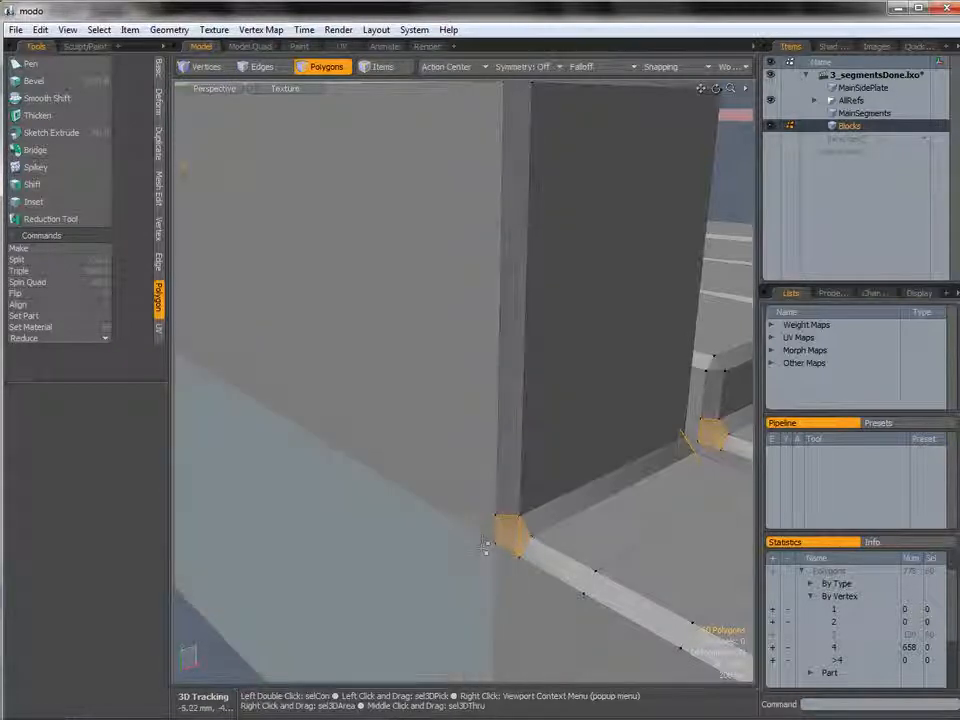
ctrl+alt+drag(512, 300, 654, 489)
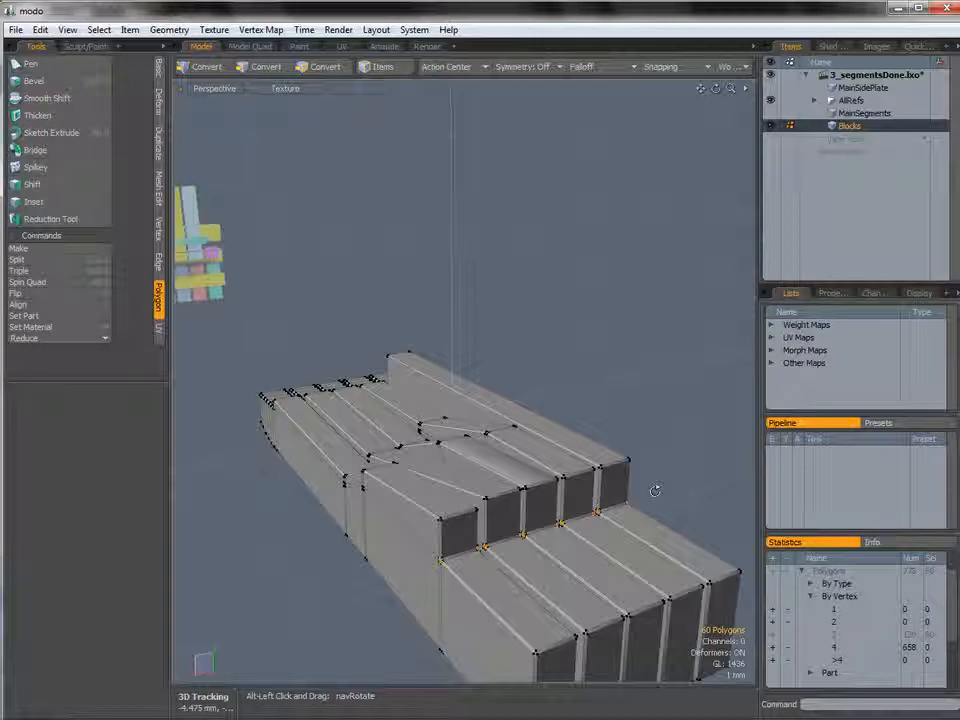
alt+shift+drag(552, 500, 468, 474)
alt+drag(458, 408, 558, 444)
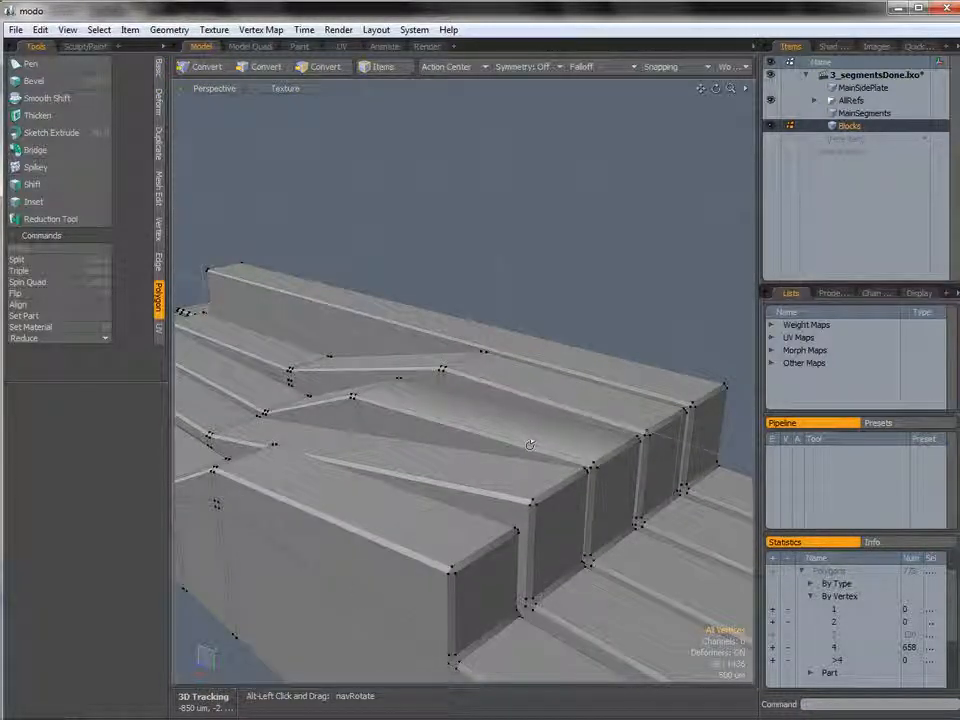
alt+drag(570, 446, 357, 455)
Select the front faces of the blocks and expand the selection to all connected polygons.
key(1)
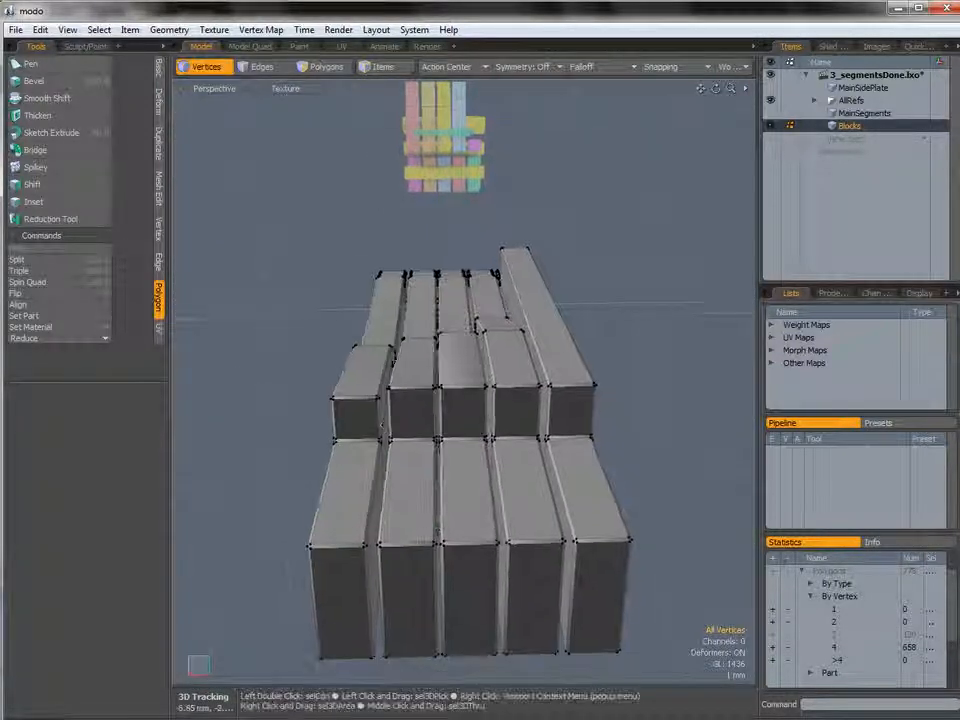
key(3)
click(350, 448)
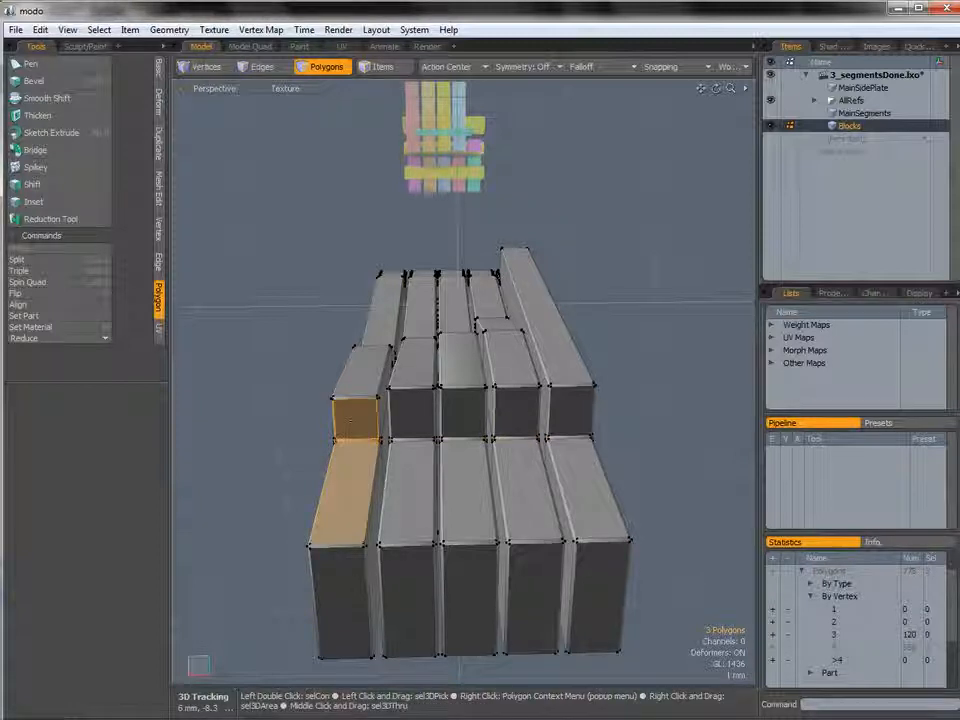
shift+drag(410, 425, 408, 446)
shift+drag(467, 427, 464, 447)
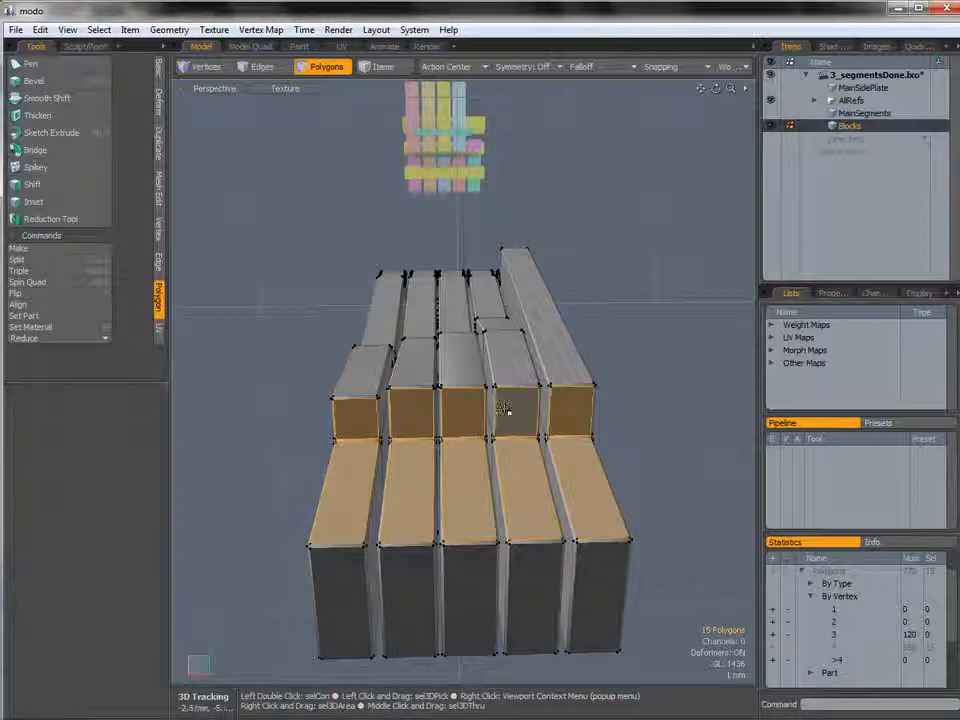
key(bracketright)
alt+drag(450, 455, 567, 531)
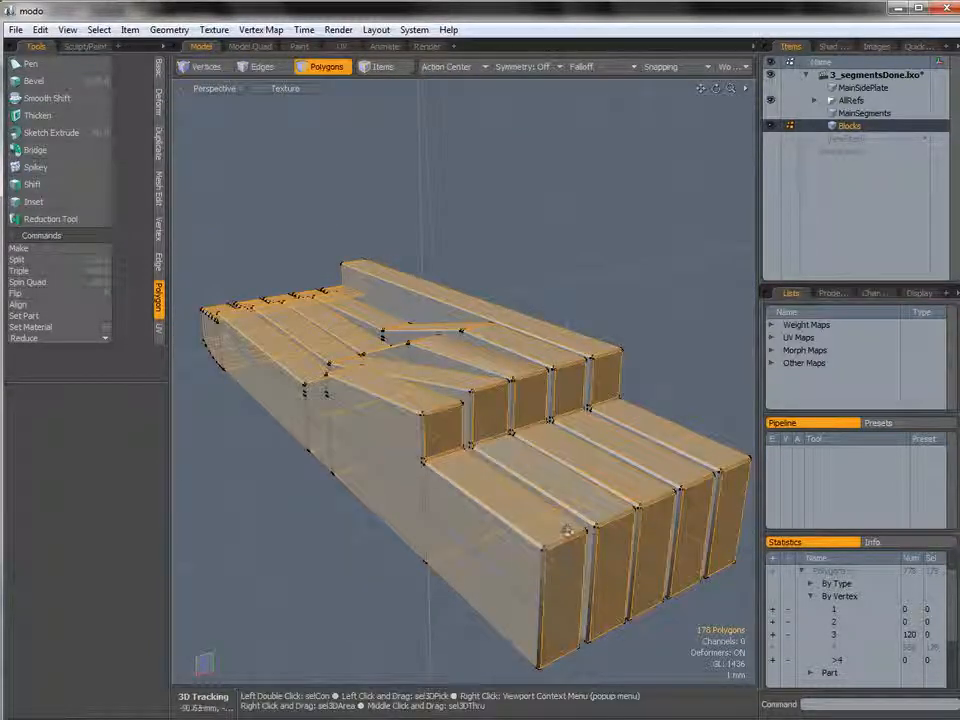
alt+drag(277, 300, 452, 355)
Try a Polygon Bevel on the selected block polygons.
key(b)
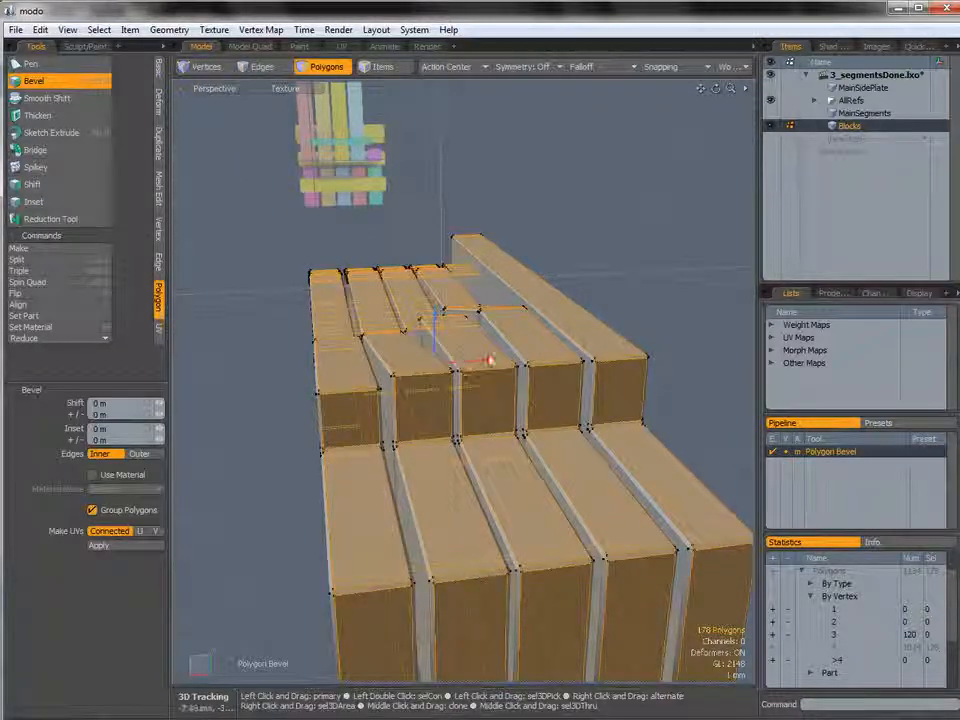
drag(488, 360, 492, 360)
alt+drag(425, 470, 439, 497)
key(q)
click(281, 489)
click(344, 450)
alt+drag(458, 460, 498, 318)
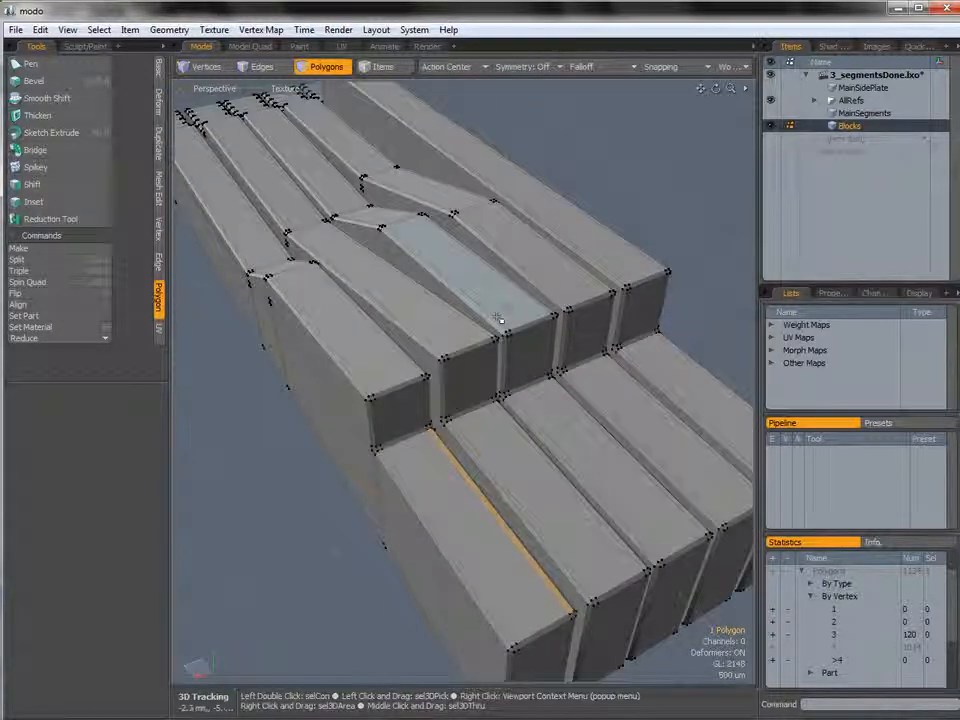
click(291, 531)
alt+drag(454, 446, 514, 503)
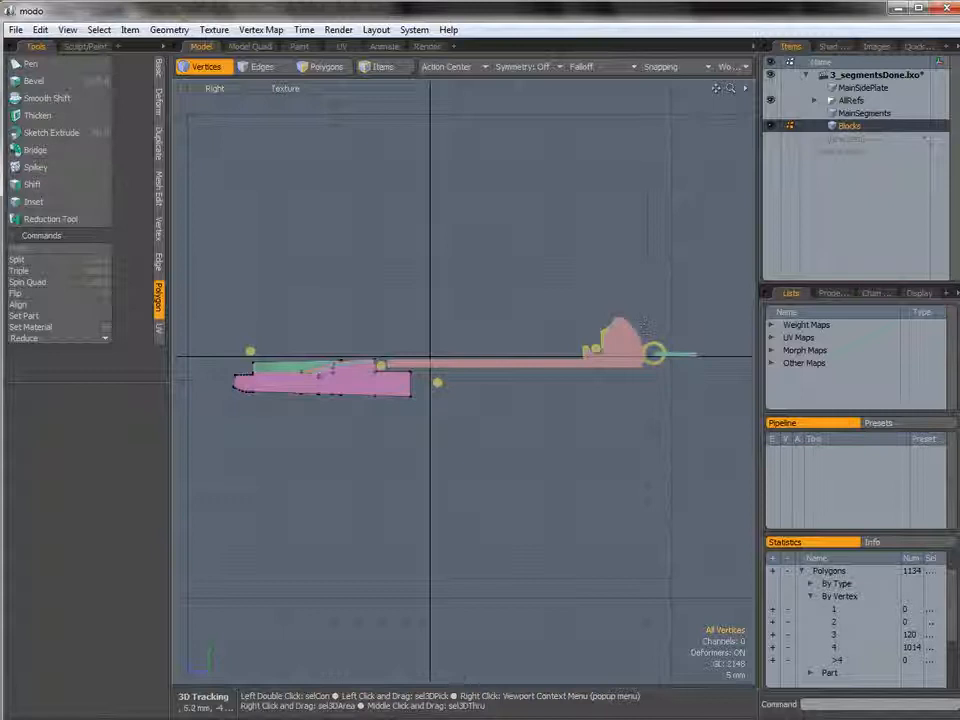
Inspect the MainSegments layer's arched segment polygons against the Blocks mesh in the Right and Perspective views.
scroll(643, 322, up, 5)
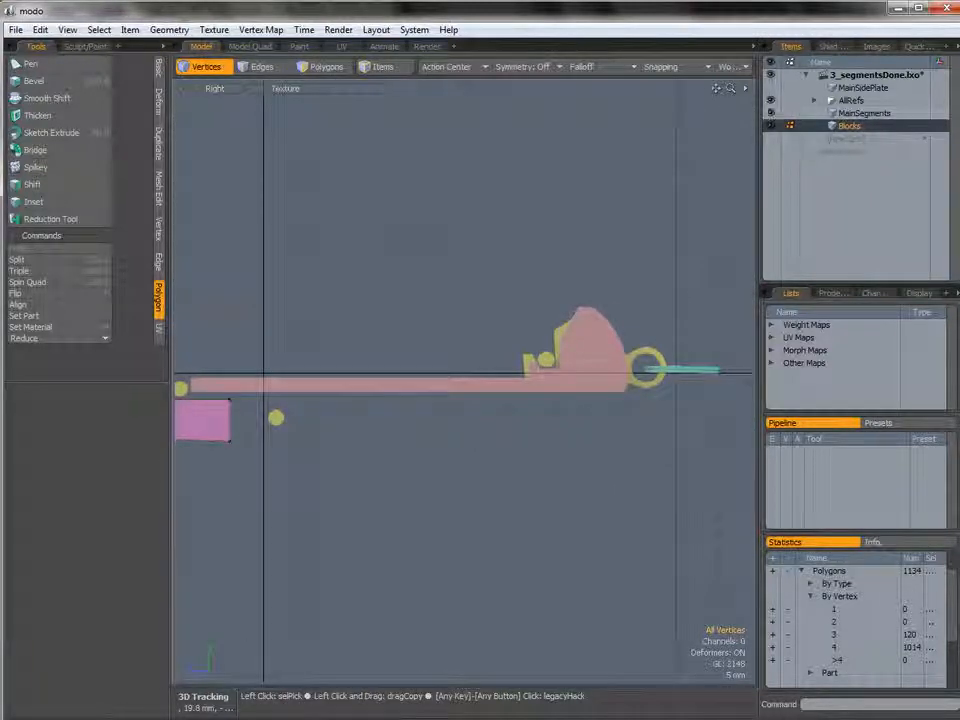
click(770, 125)
ctrl+alt+drag(640, 310, 596, 283)
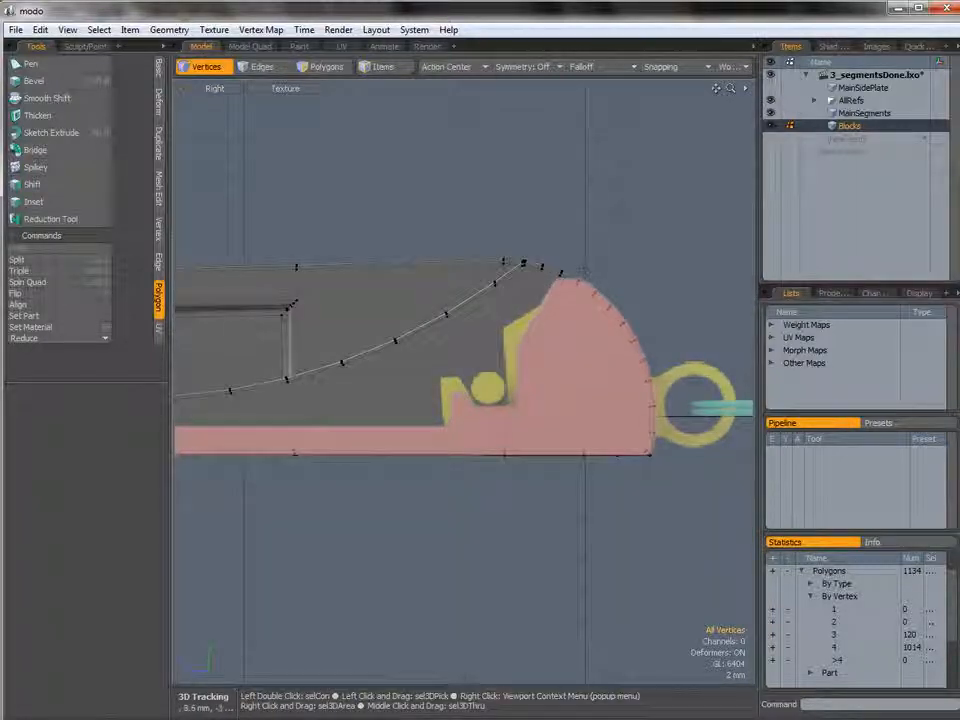
alt+shift+drag(500, 392, 469, 372)
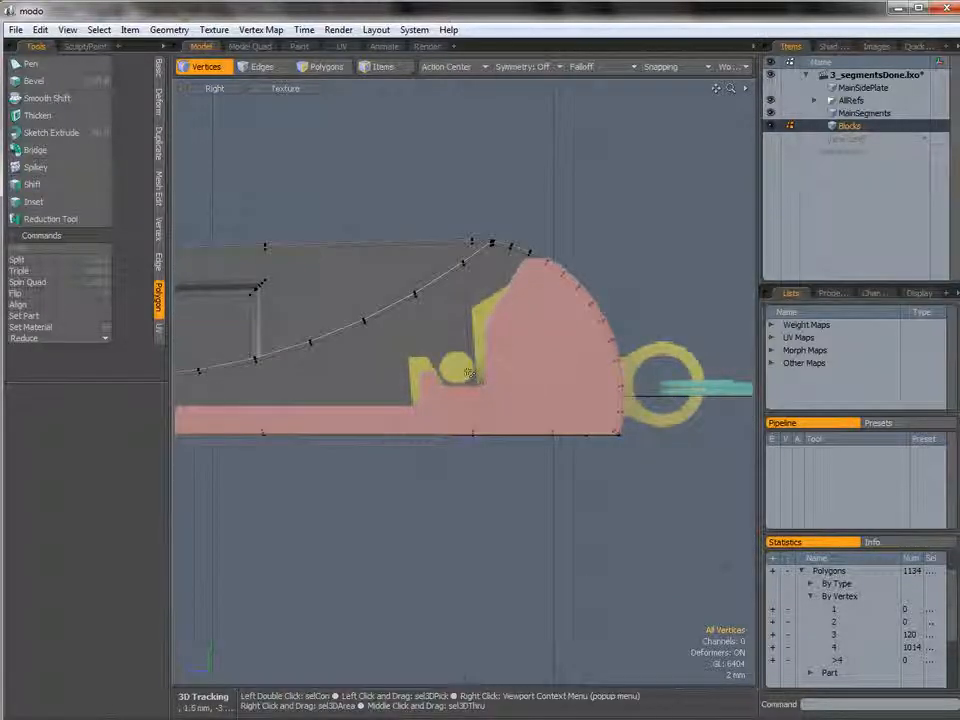
ctrl+alt+drag(563, 291, 604, 300)
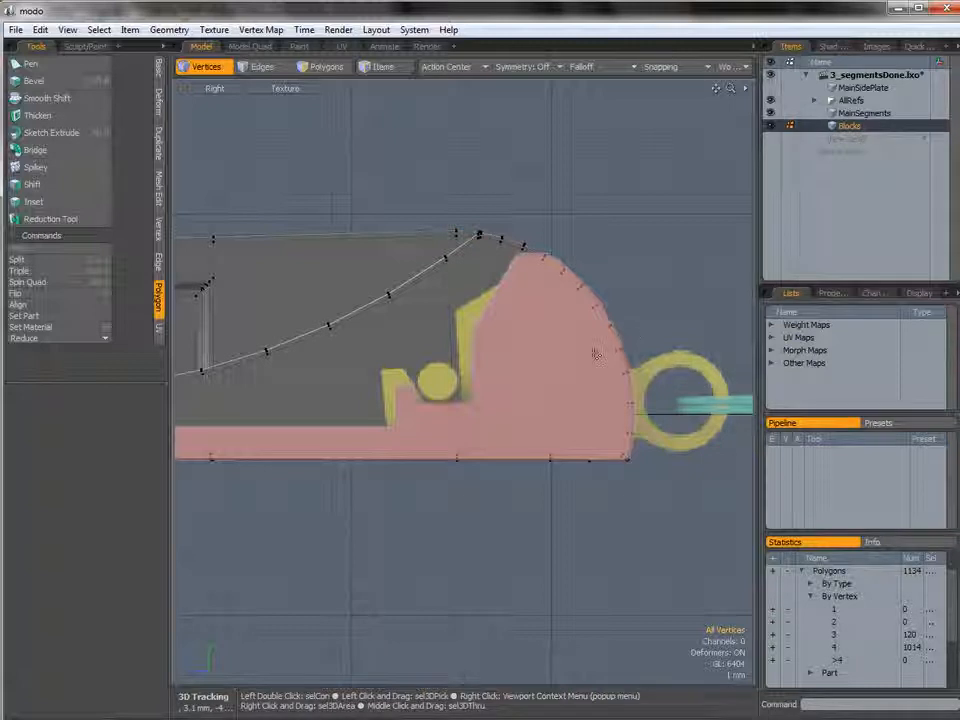
key(ctrl+space)
click(621, 332)
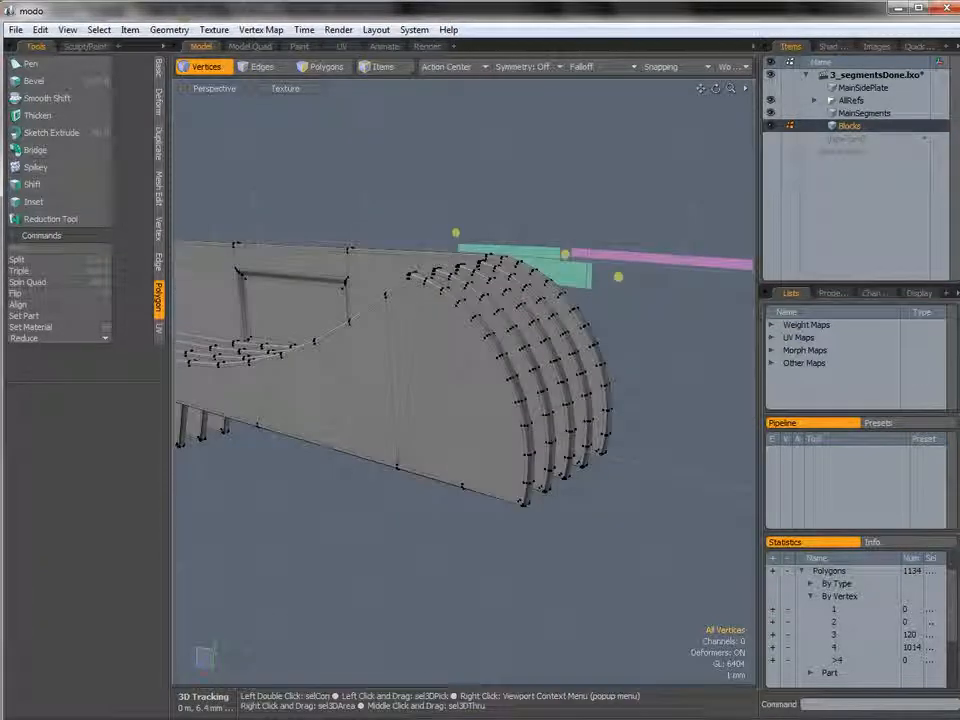
click(848, 118)
alt+drag(452, 282, 380, 295)
click(380, 292)
shift+click(402, 328)
alt+drag(438, 346, 444, 262)
alt+drag(384, 500, 387, 462)
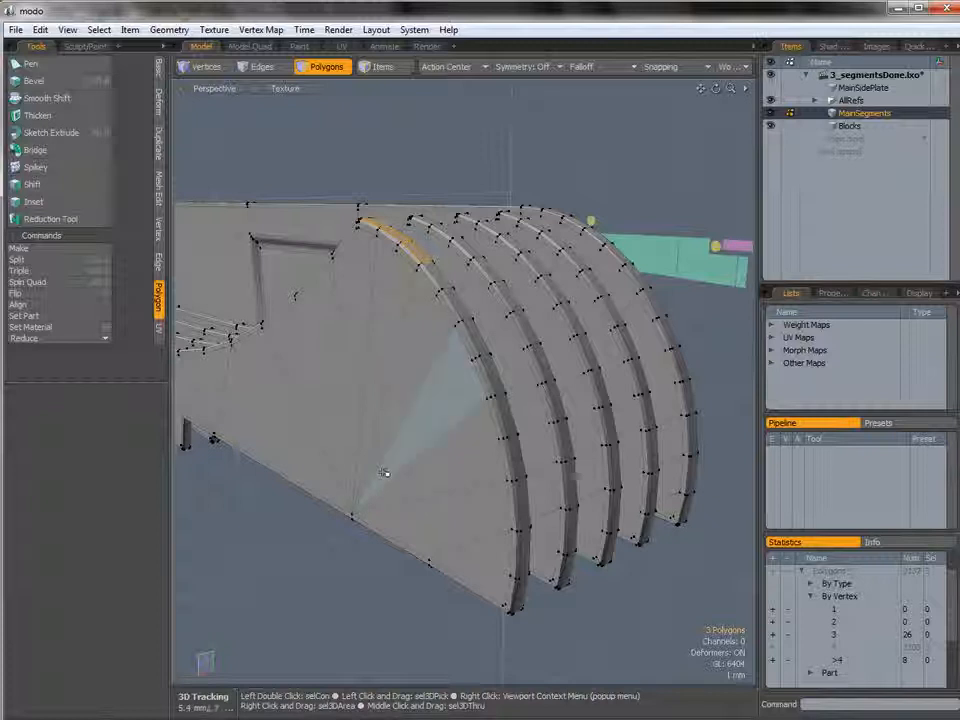
key(Up)
key(Up)
key(Up)
key(Up)
key(Up)
key(Up)
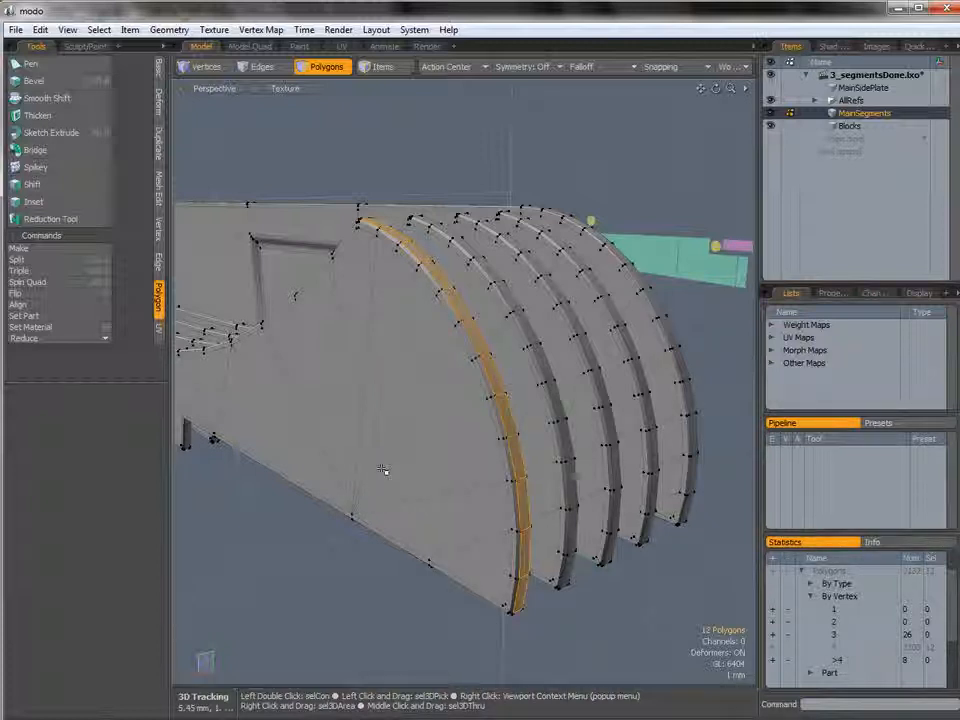
key(Up)
alt+drag(460, 480, 520, 270)
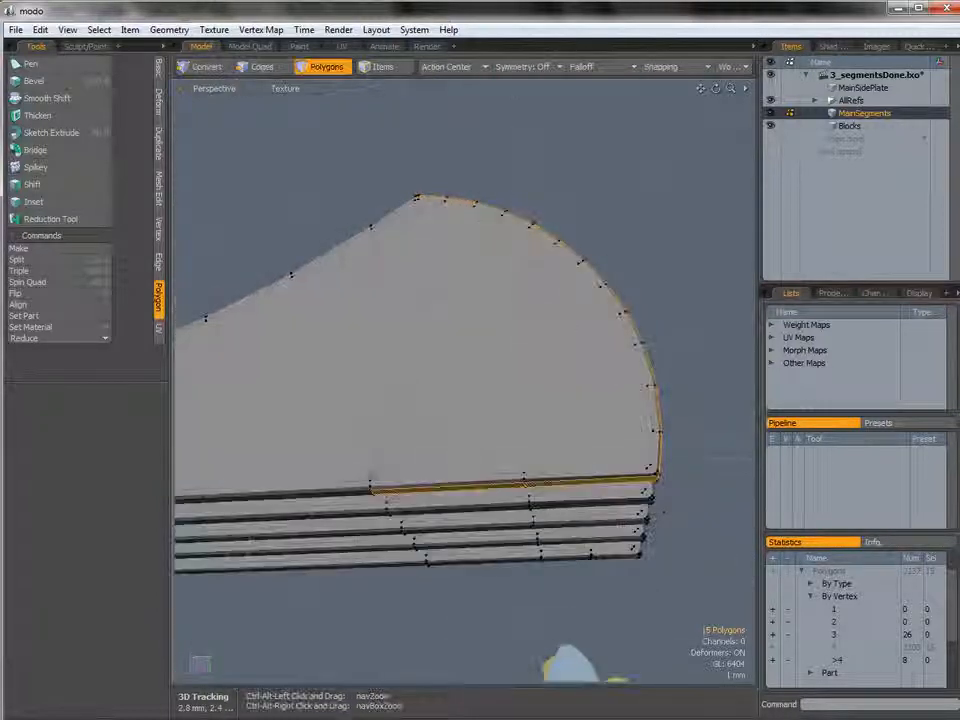
ctrl+alt+drag(540, 440, 507, 441)
alt+drag(567, 415, 472, 480)
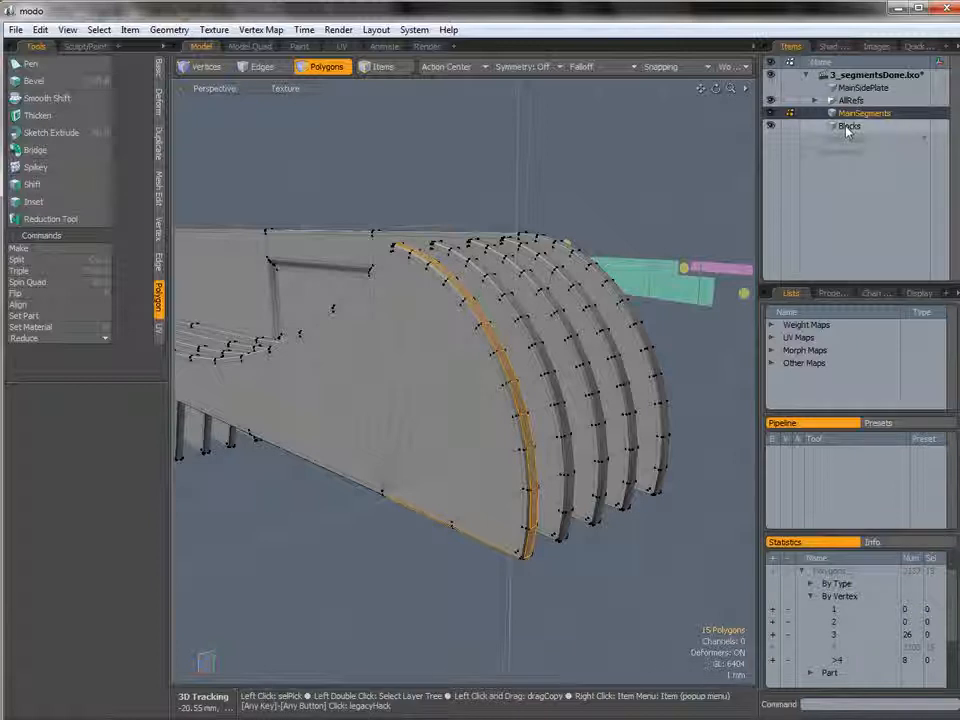
Return to the Blocks layer with MainSegments hidden and delete the three polygons at the top of the arched end.
click(848, 126)
click(771, 113)
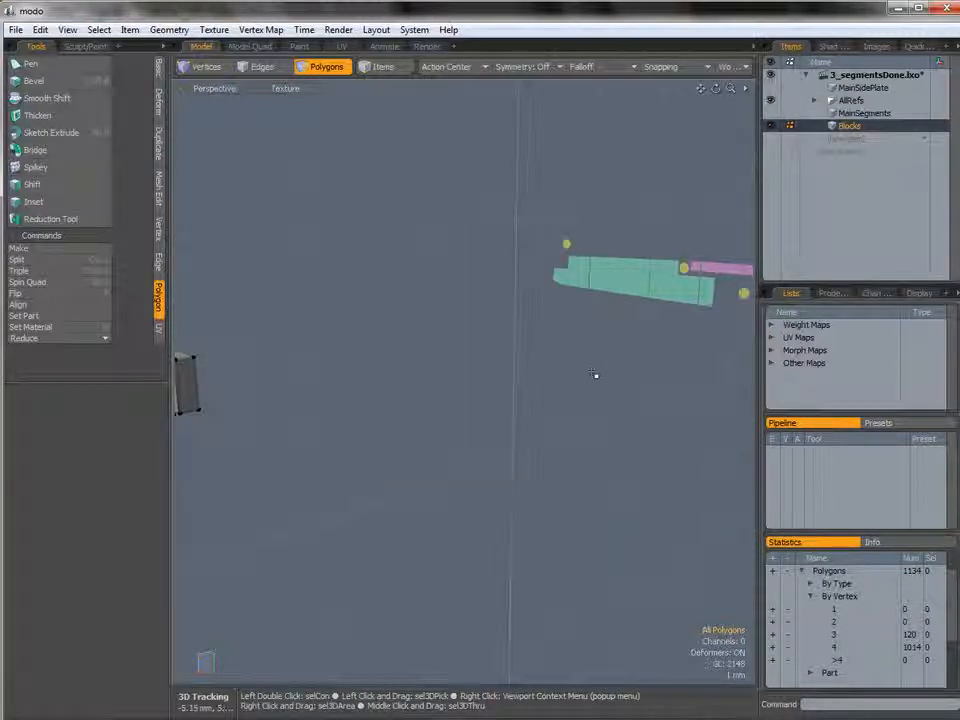
alt+drag(540, 400, 580, 367)
key(ctrl+space)
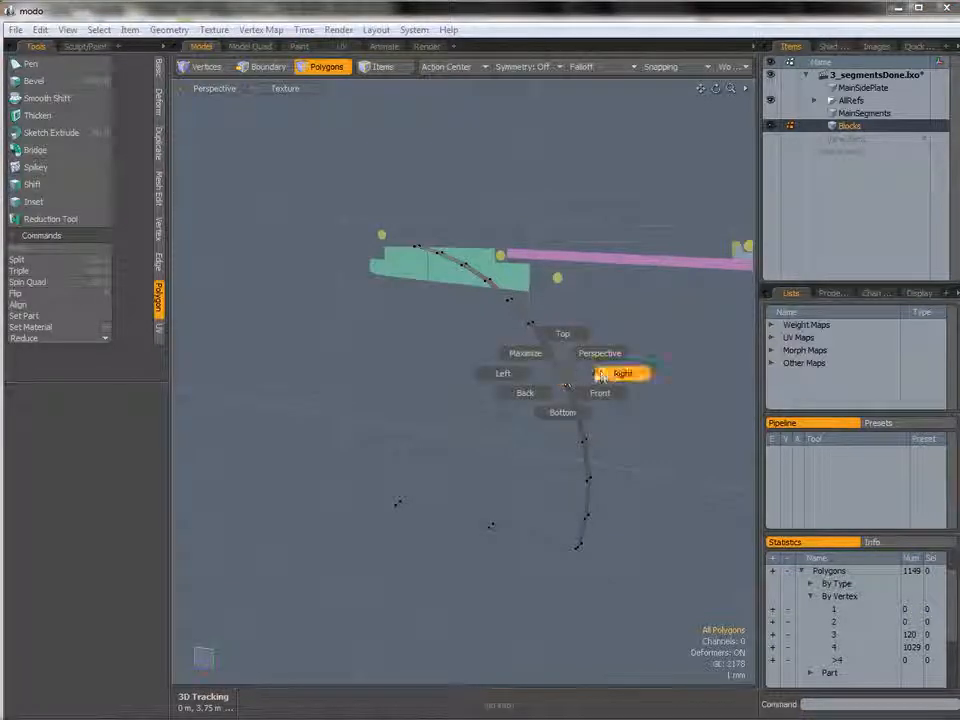
click(615, 375)
scroll(596, 313, up, 2)
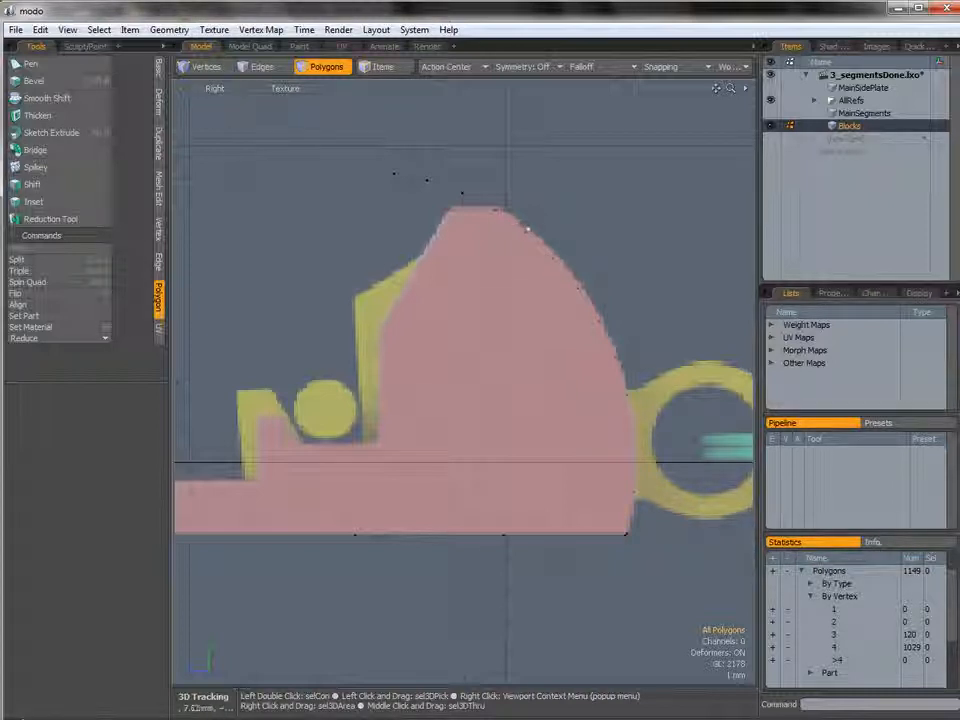
alt+shift+drag(510, 289, 504, 293)
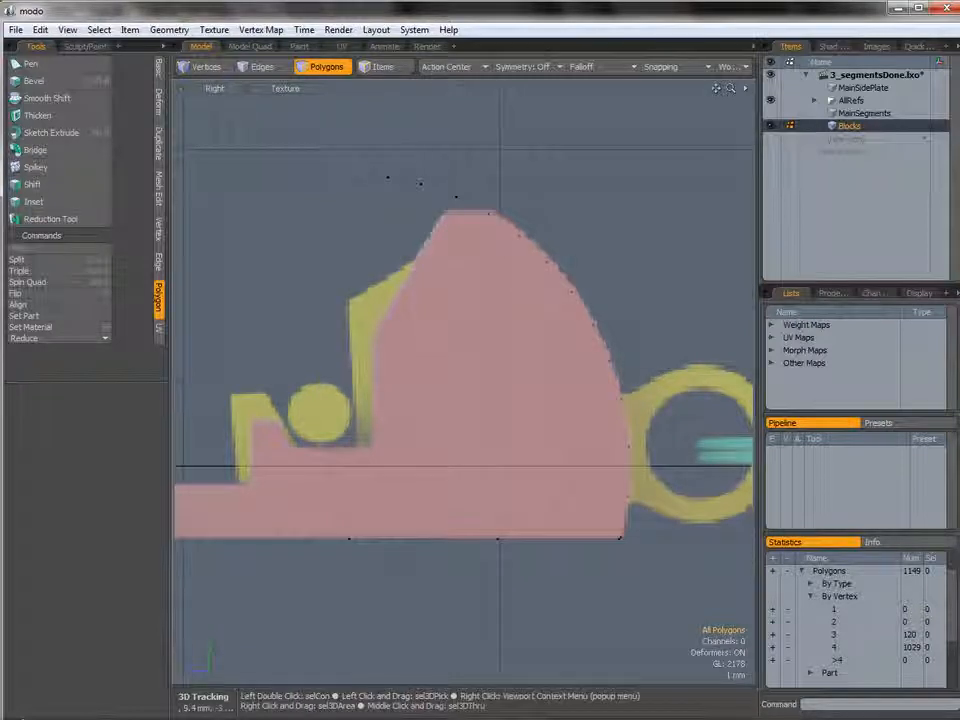
mouse_move(363, 191)
right_down()
mouse_move(375, 153)
mouse_move(490, 192)
right_up()
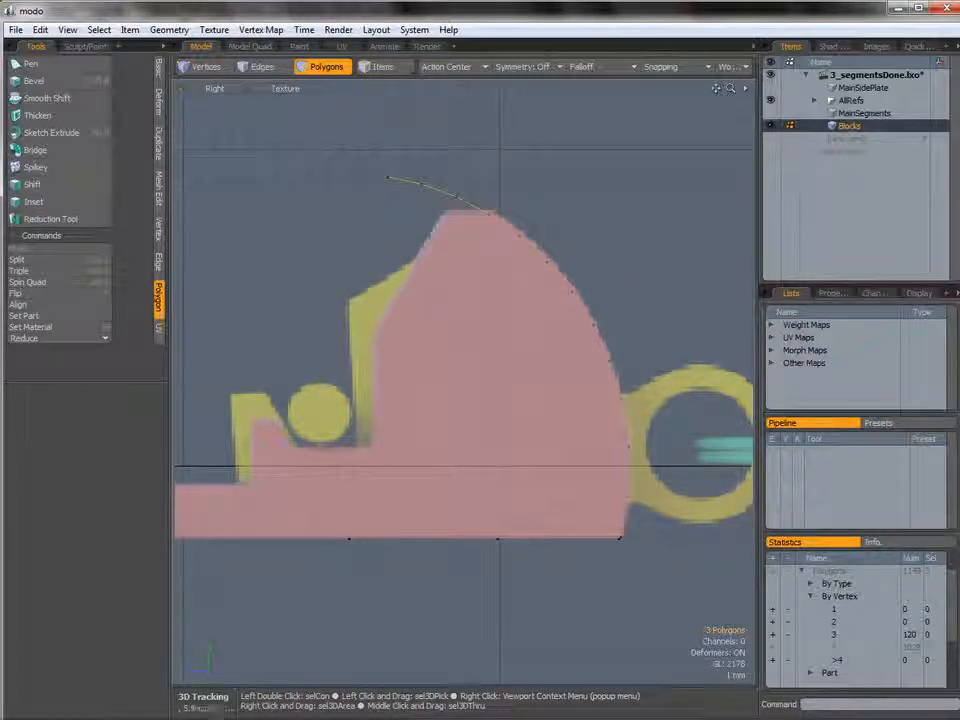
key(Delete)
Select the vertices of the block's arched end and scale them to 94.5% along Z.
alt+shift+drag(497, 276, 469, 266)
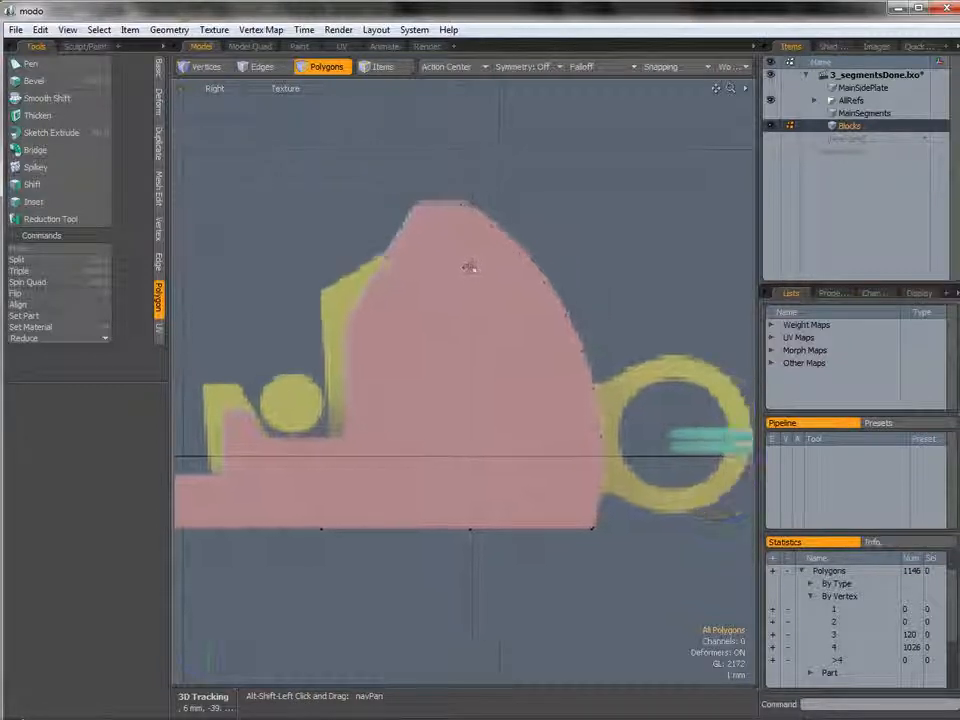
key(1)
mouse_move(490, 151)
right_down()
mouse_move(545, 165)
mouse_move(660, 320)
mouse_move(665, 400)
mouse_move(590, 463)
mouse_move(549, 469)
right_up()
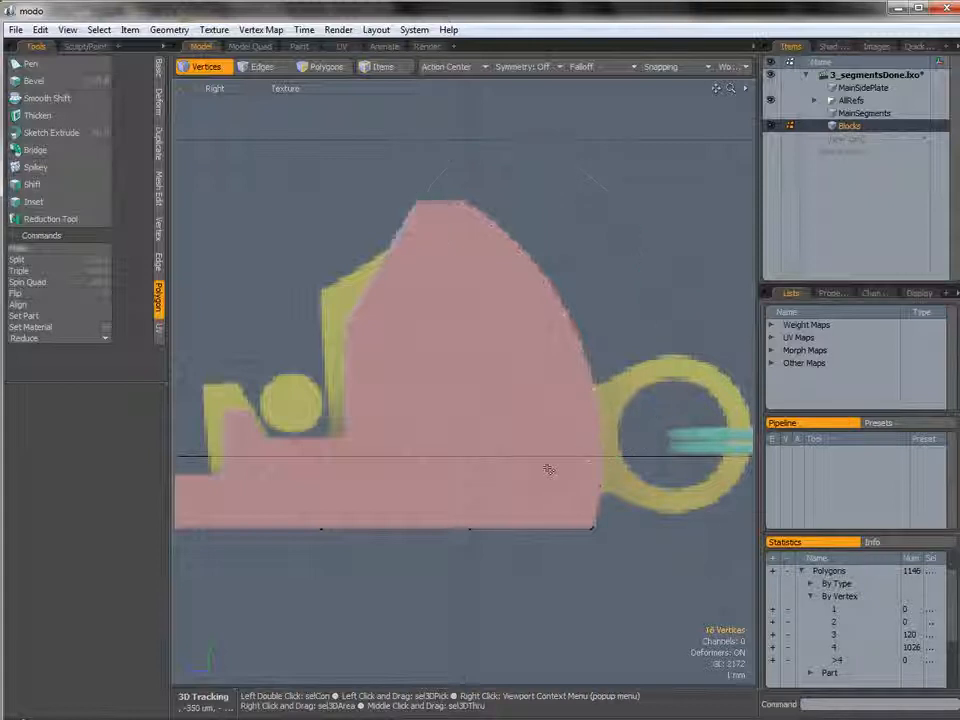
mouse_move(585, 437)
ctrl+alt+mouse_down()
mouse_move(617, 452)
mouse_move(622, 476)
ctrl+alt+mouse_up()
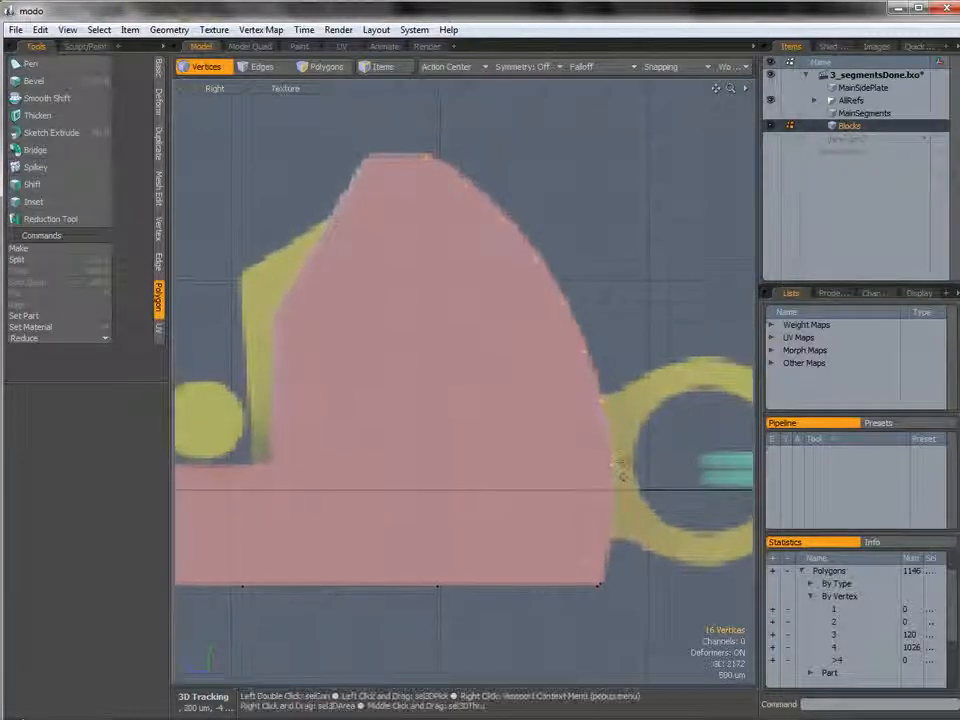
key(r)
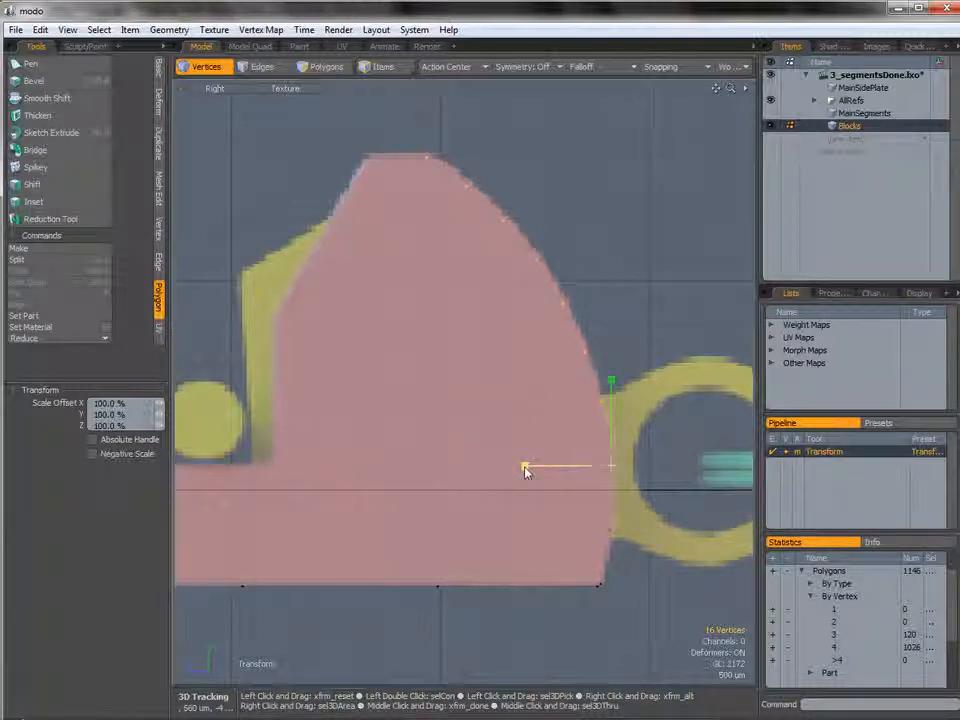
drag(526, 466, 537, 466)
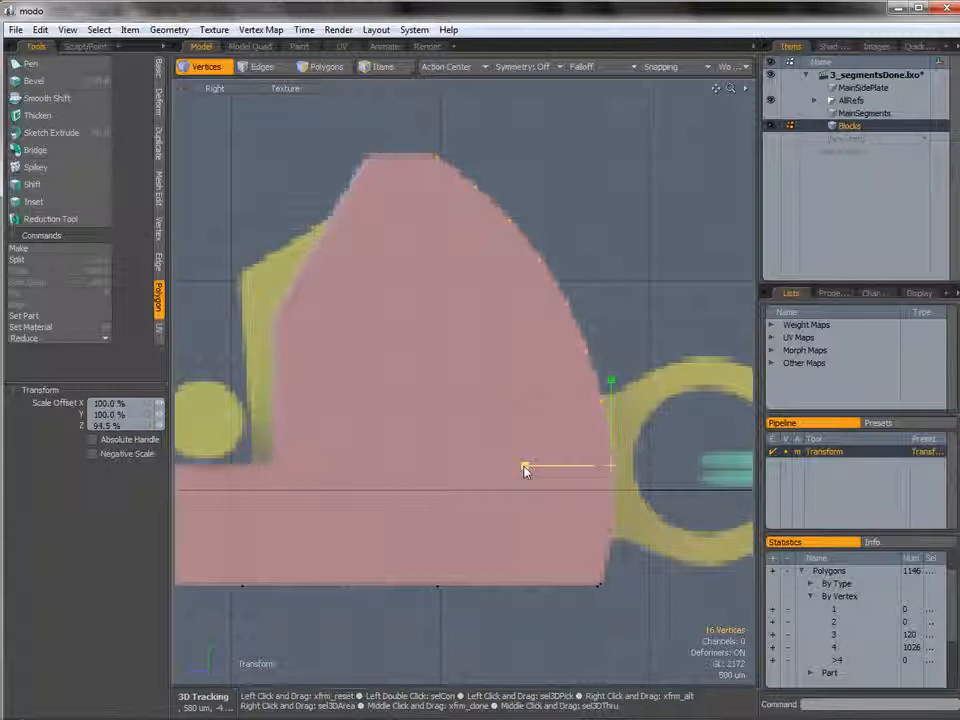
drag(537, 466, 541, 466)
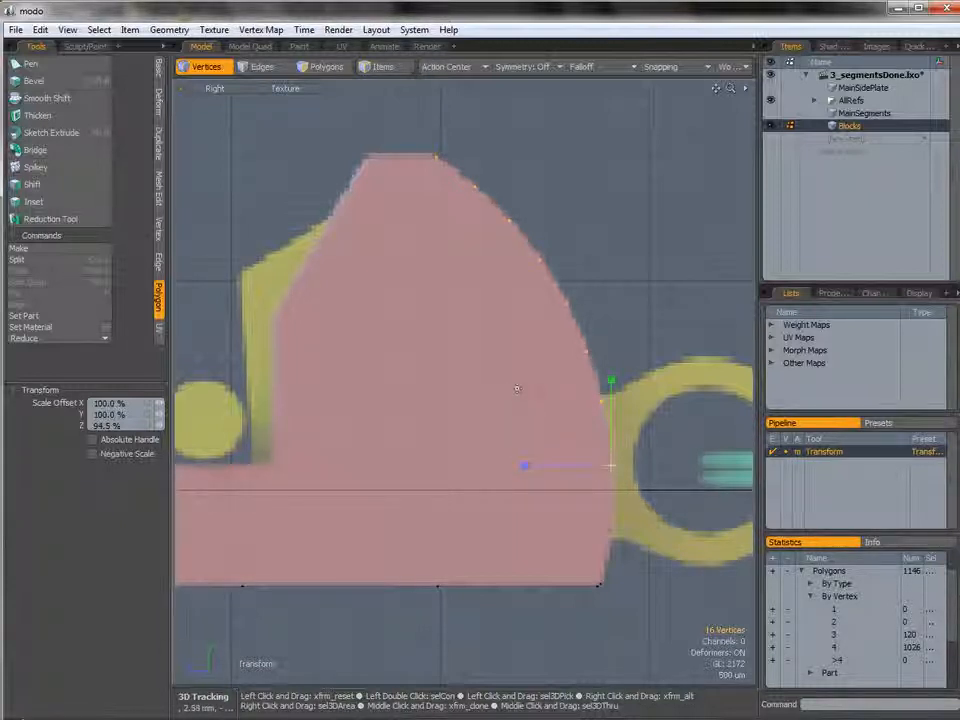
key(space)
Select the top edge of the arched end and Edge Extend it leftward and down along the reference's sloped edge.
ctrl+alt+drag(581, 346, 528, 376)
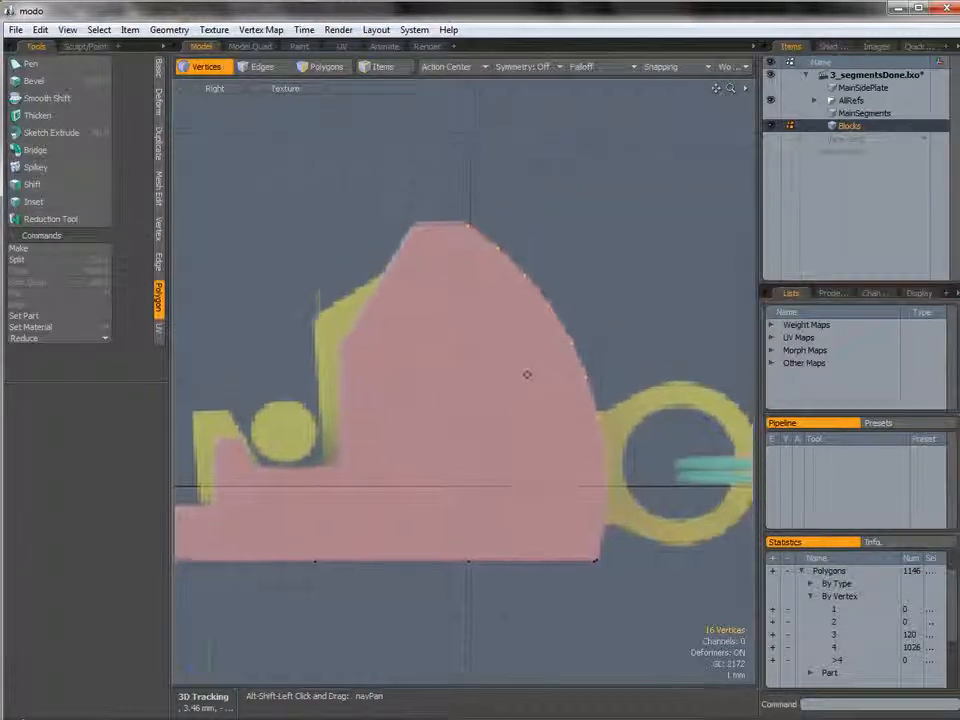
alt+shift+drag(538, 275, 614, 277)
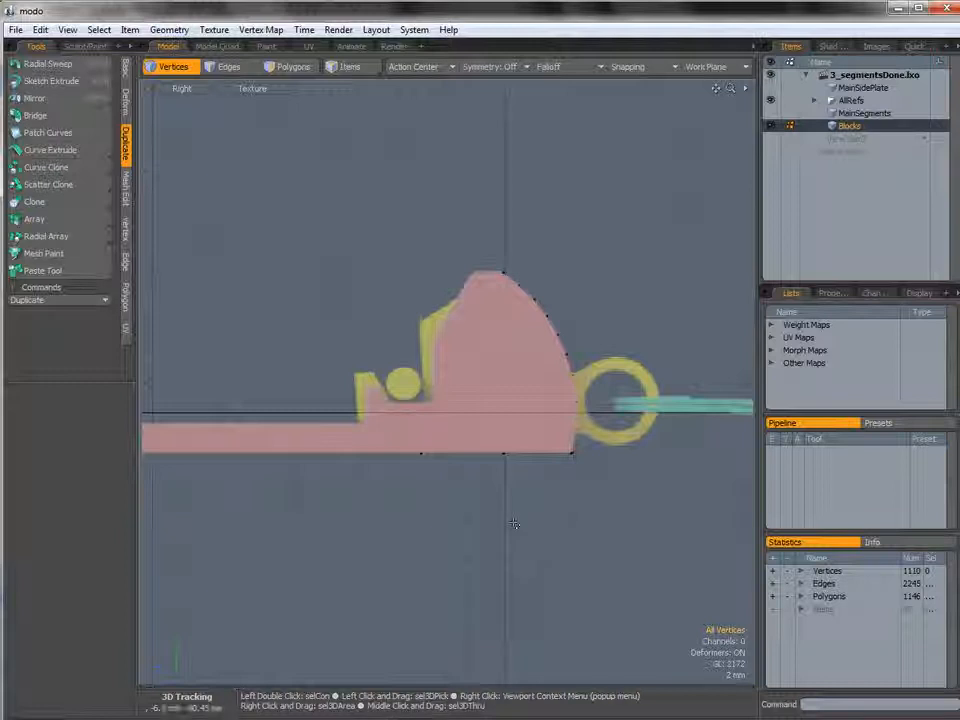
key(2)
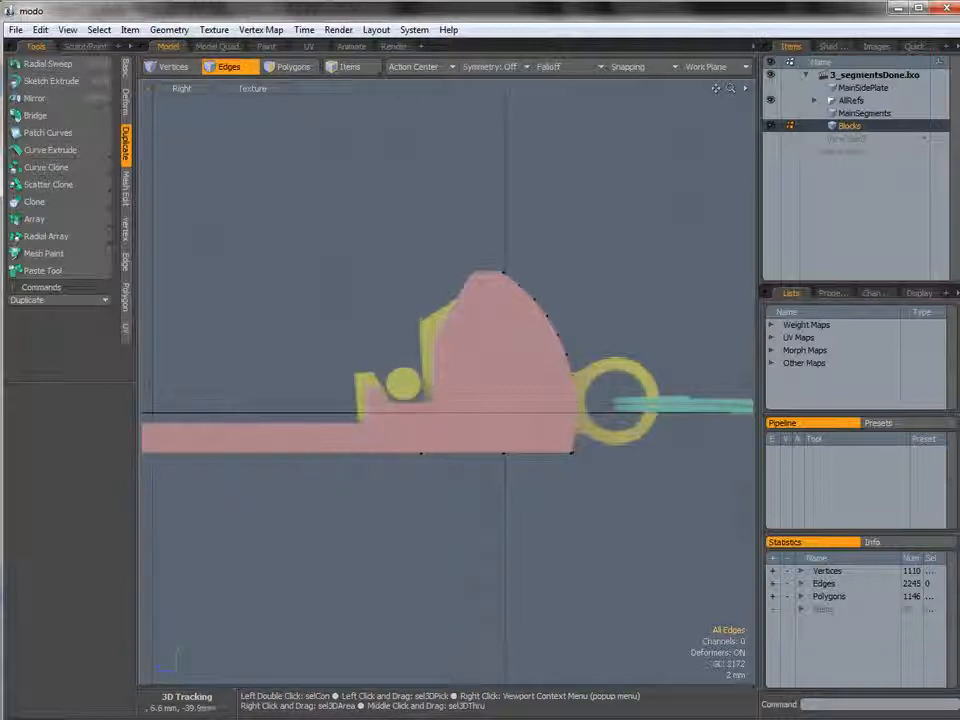
right_drag(513, 270, 504, 282)
mouse_move(486, 278)
ctrl+alt+mouse_down()
mouse_move(514, 298)
mouse_move(482, 285)
ctrl+alt+mouse_up()
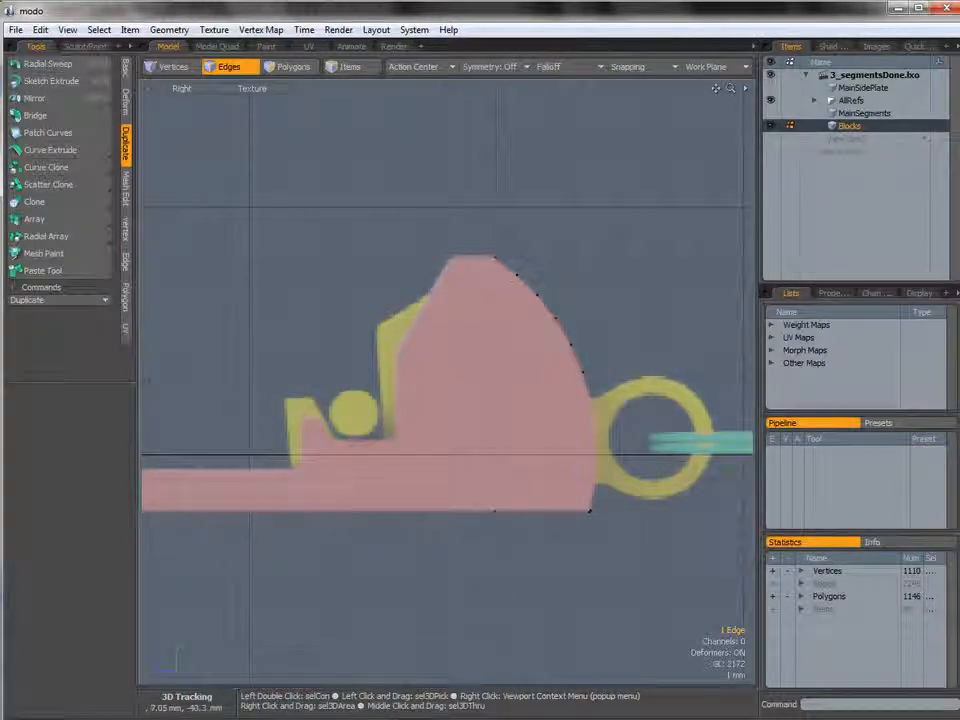
key(z)
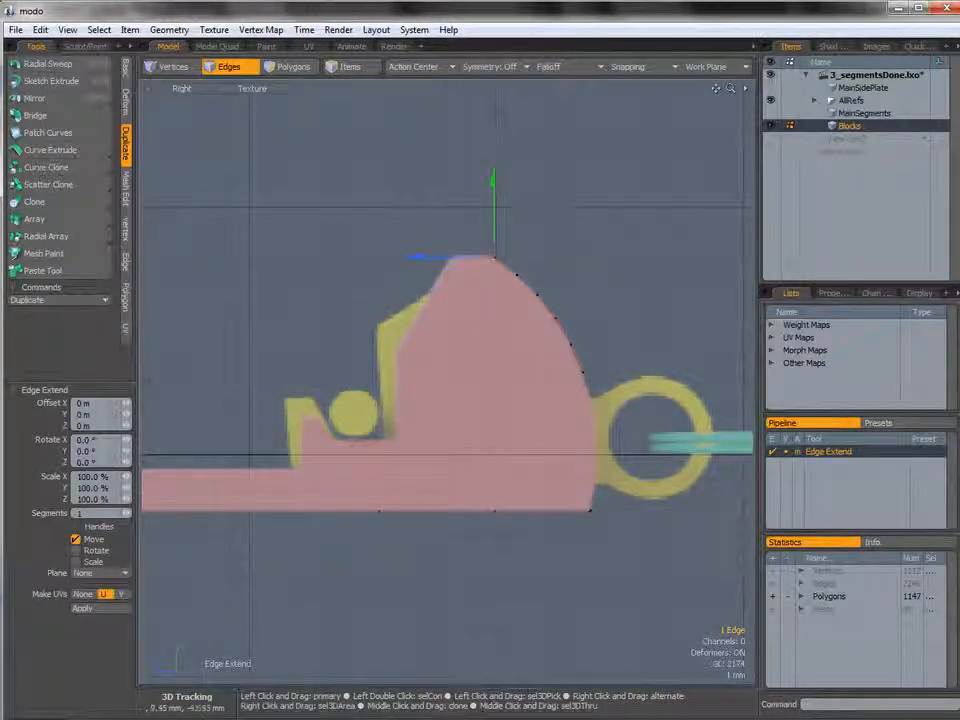
drag(416, 268, 373, 268)
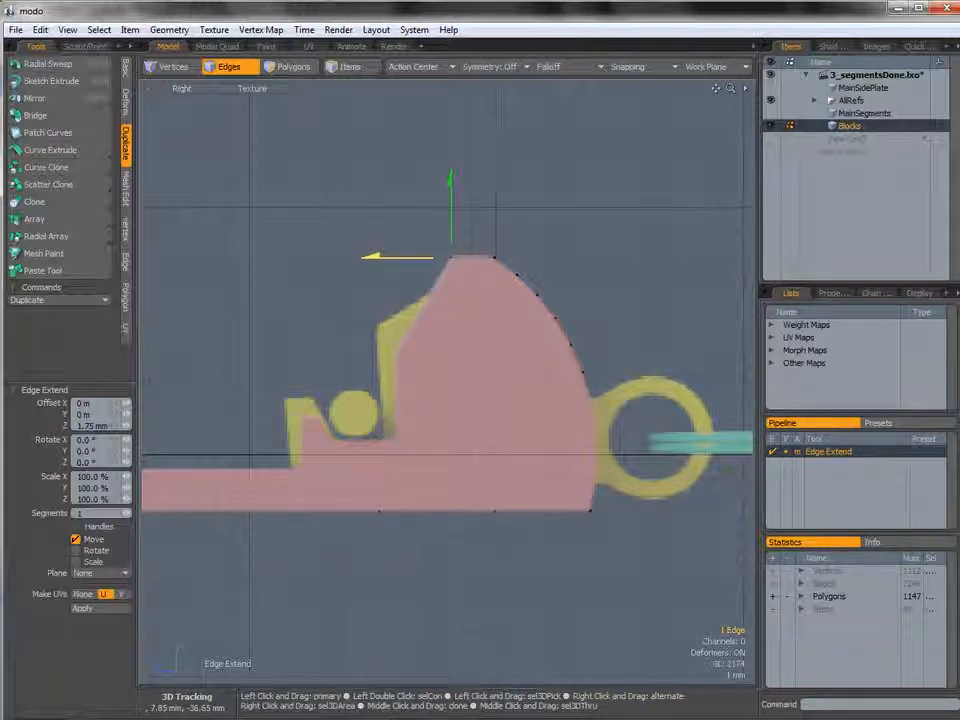
shift+click(441, 214)
drag(452, 209, 360, 350)
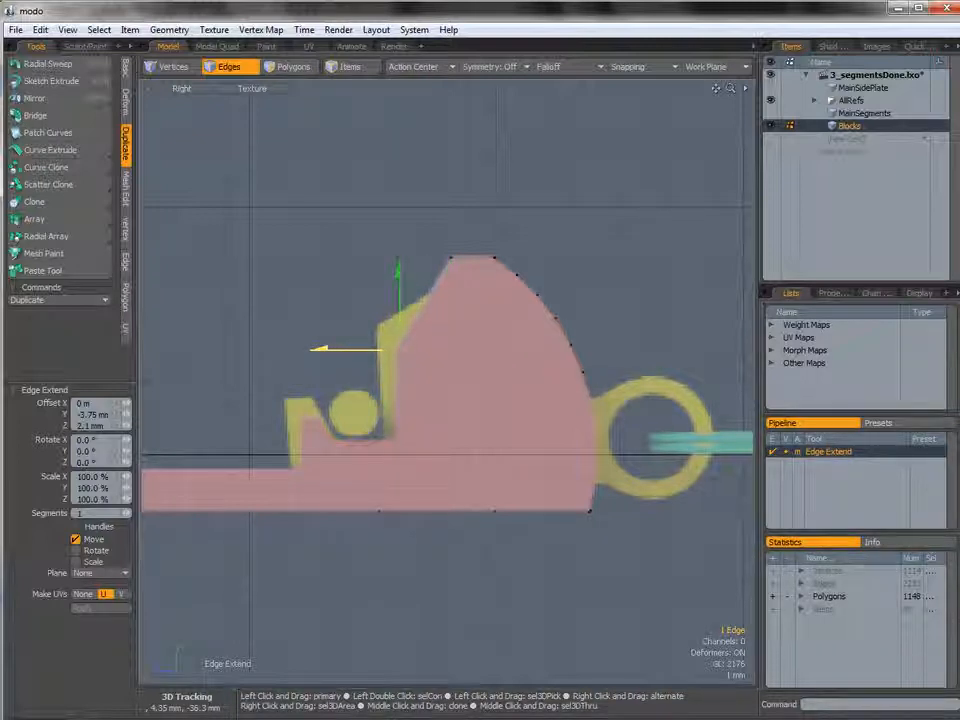
Continue Edge Extending the border edge around the yellow reference's notch down to the block's base.
shift+click(343, 306)
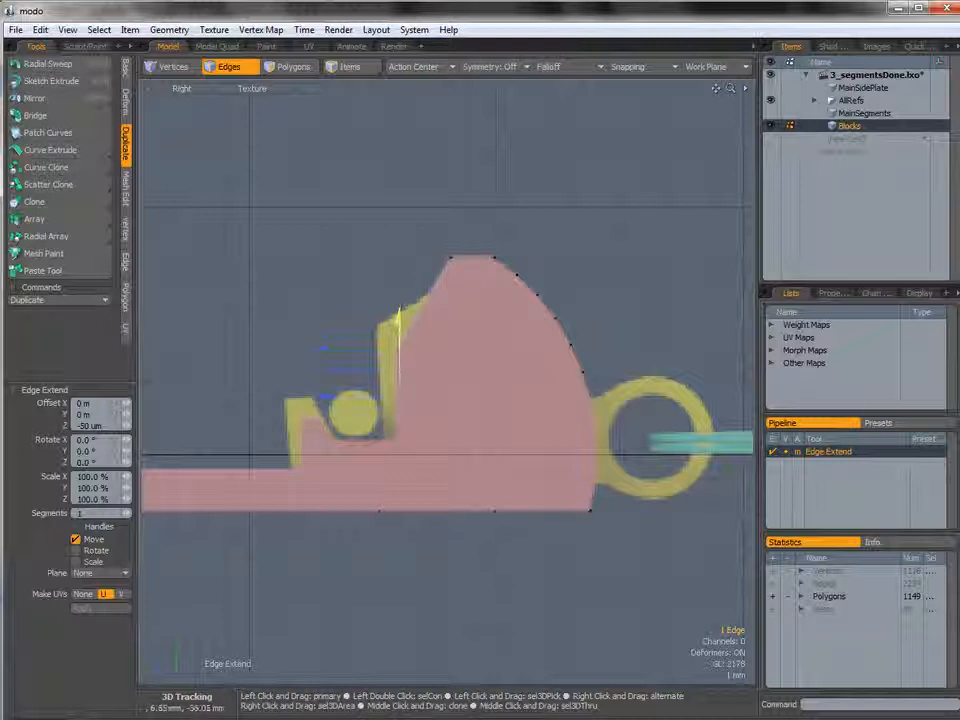
drag(398, 325, 307, 440)
shift+click(358, 407)
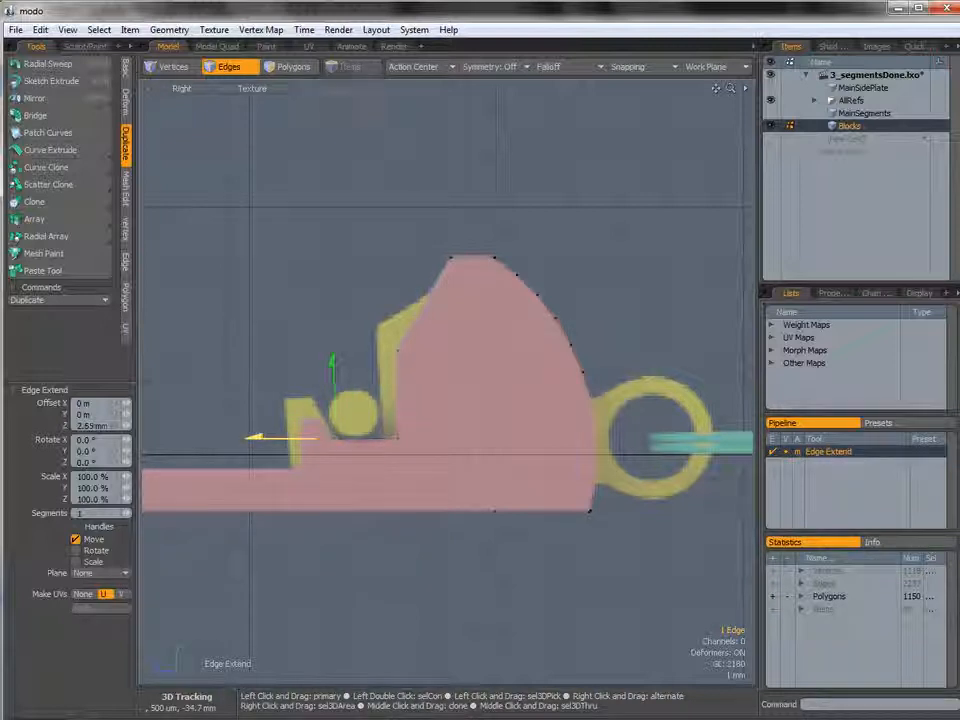
shift+click(330, 392)
drag(333, 397, 333, 385)
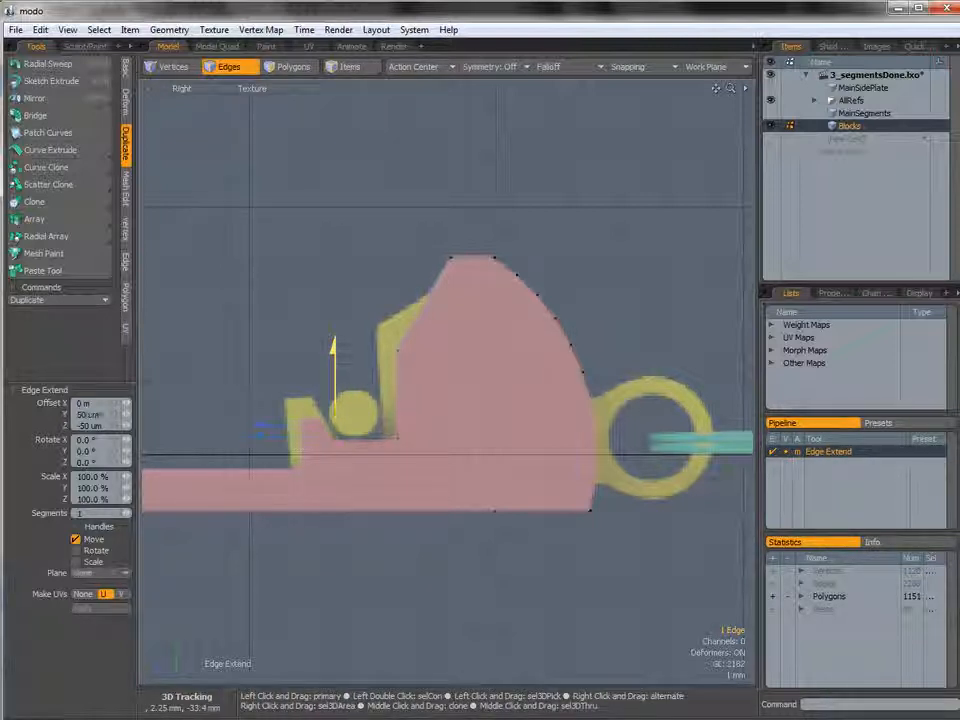
drag(258, 420, 240, 419)
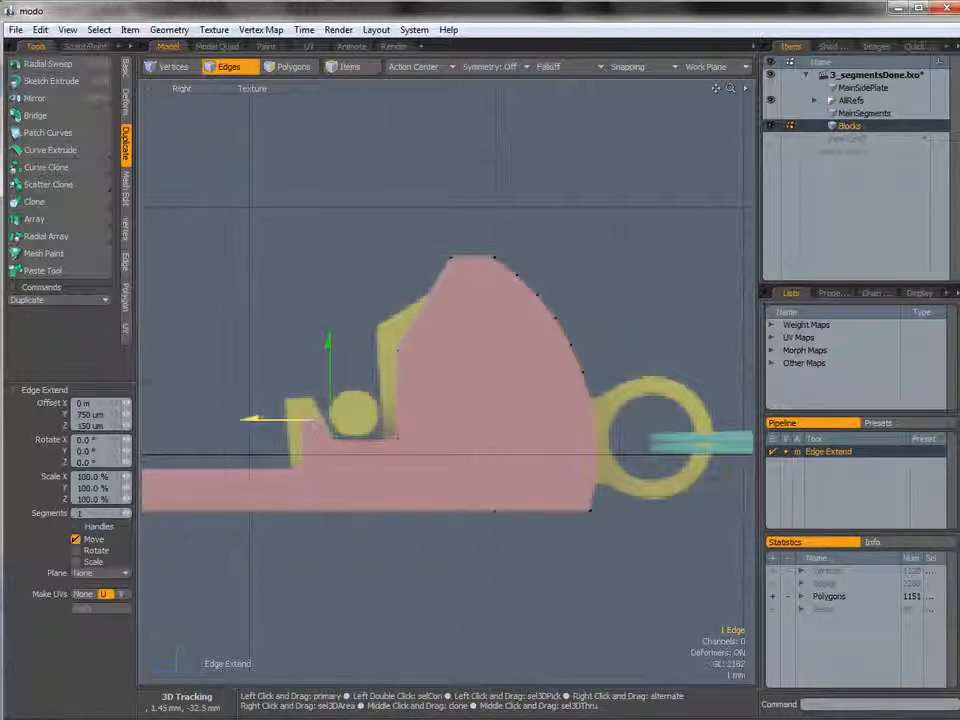
ctrl+alt+drag(296, 434, 425, 415)
drag(377, 385, 335, 381)
shift+click(335, 380)
drag(378, 330, 378, 390)
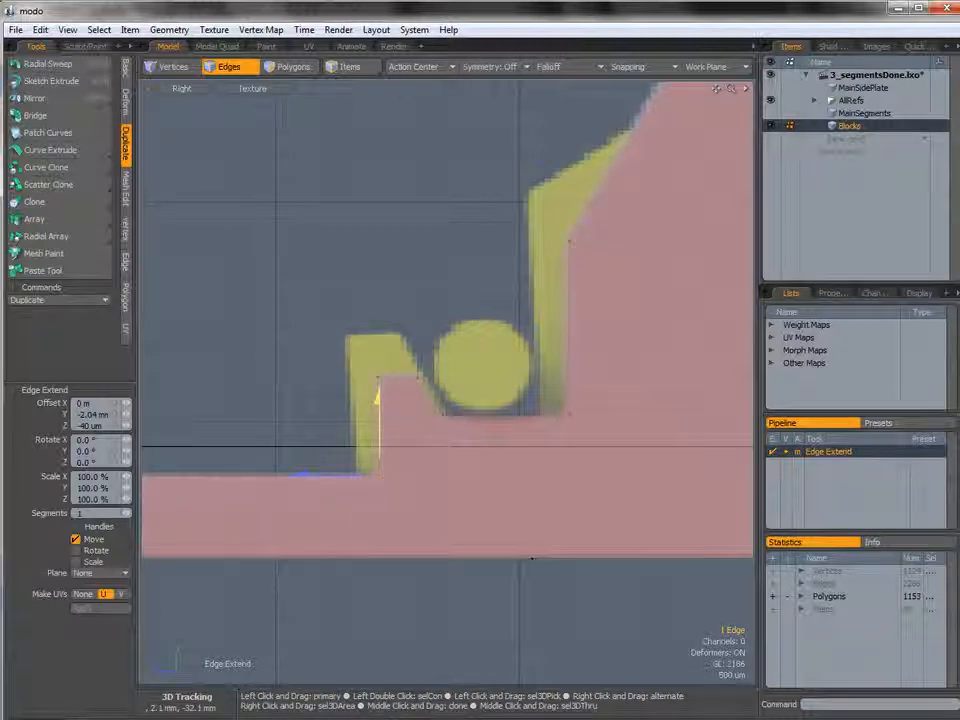
key(space)
Orbit the Perspective view to examine the newly extended edge chain.
click(336, 394)
ctrl+alt+drag(489, 395, 377, 390)
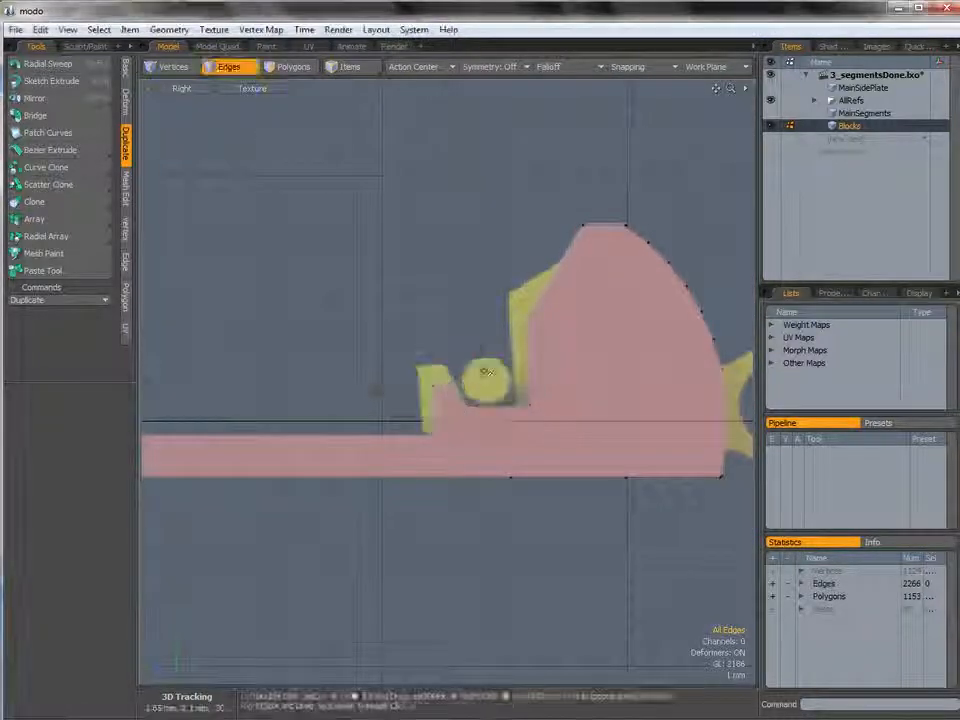
key(KP_Decimal)
alt+drag(485, 370, 368, 409)
alt+drag(536, 378, 574, 320)
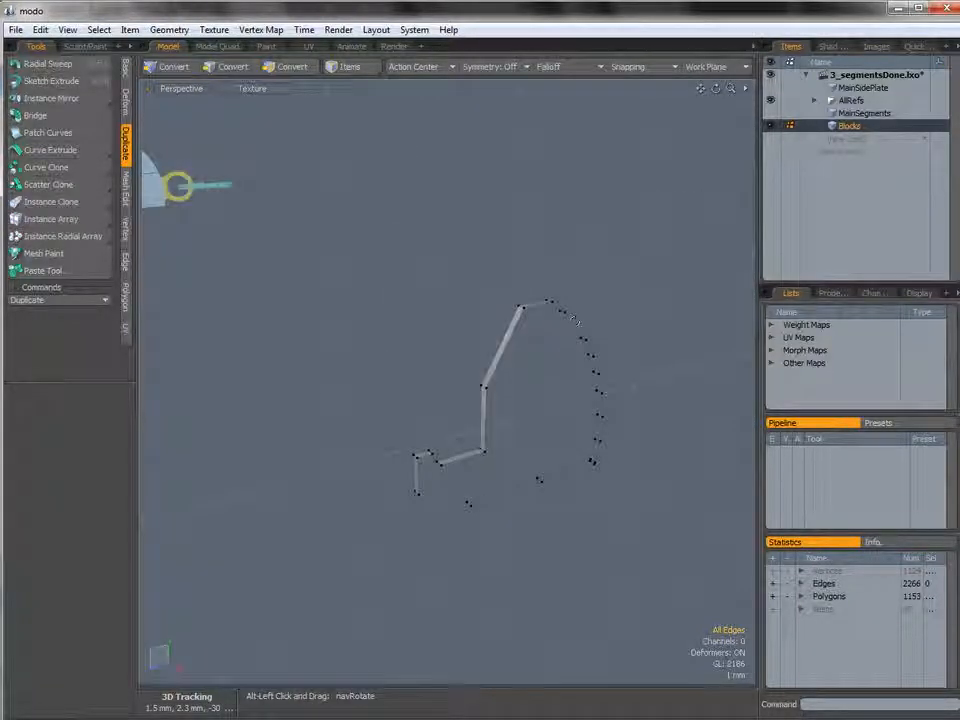
alt+drag(447, 456, 462, 490)
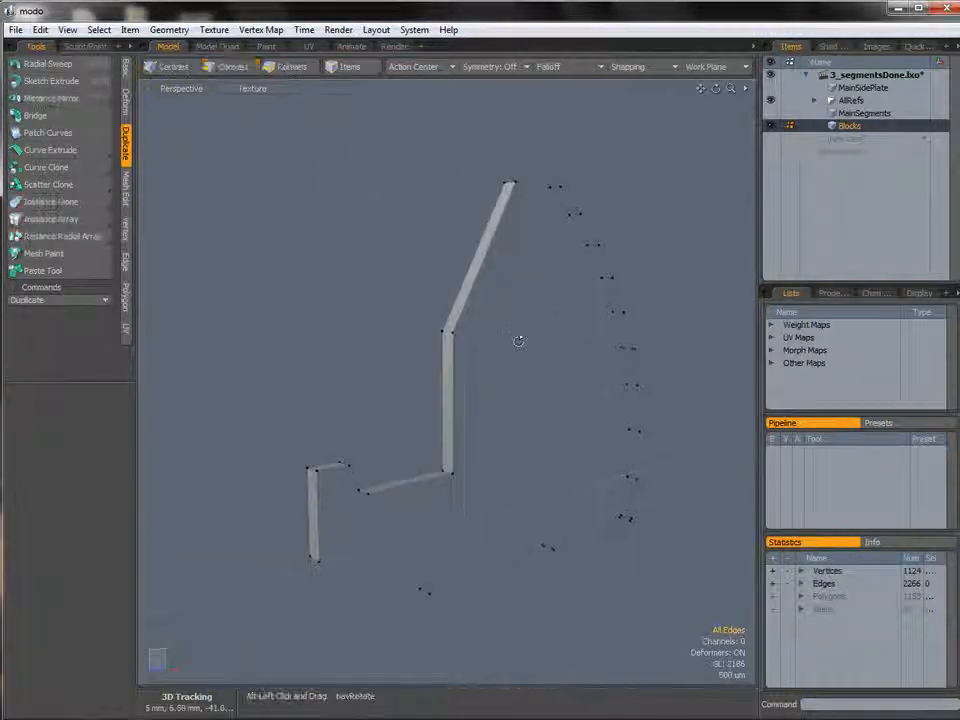
Select the connected strip polygons and nudge them 20 um along X in the Top view to align with the reference.
alt+drag(516, 337, 488, 310)
key(3)
double_click(488, 310)
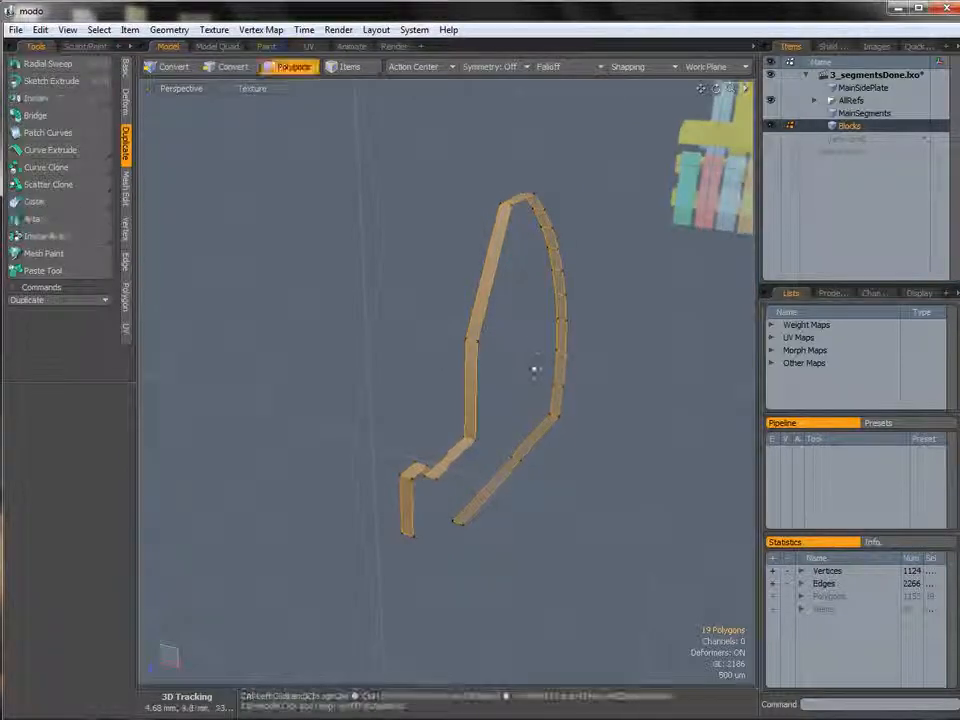
key(ctrl+space)
click(531, 326)
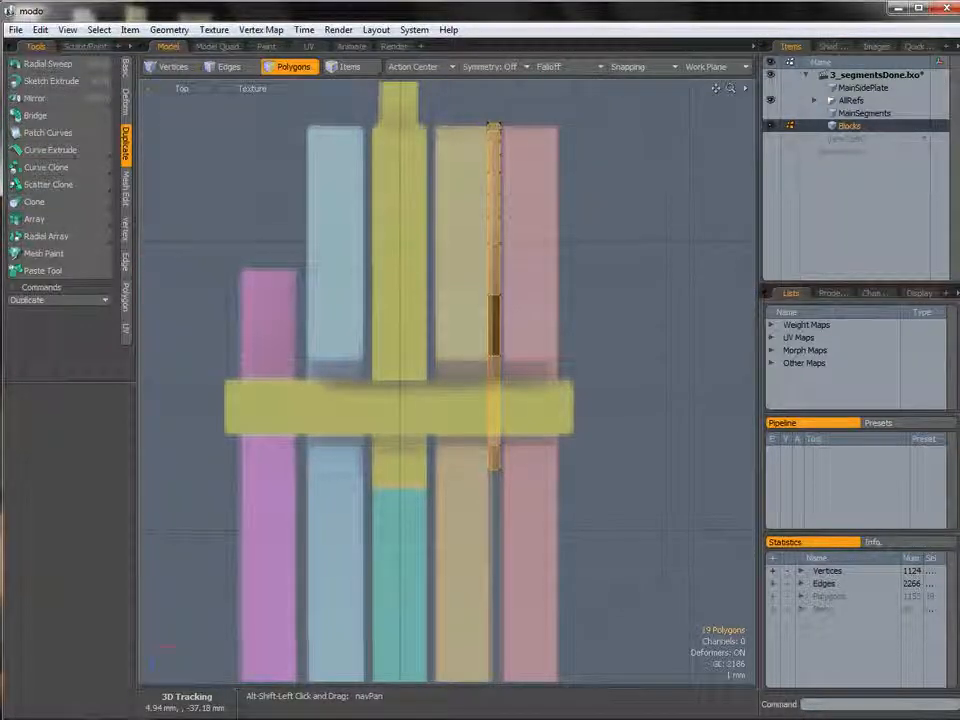
alt+shift+drag(475, 400, 452, 392)
ctrl+alt+drag(452, 392, 566, 421)
key(w)
drag(577, 353, 704, 350)
key(r)
key(w)
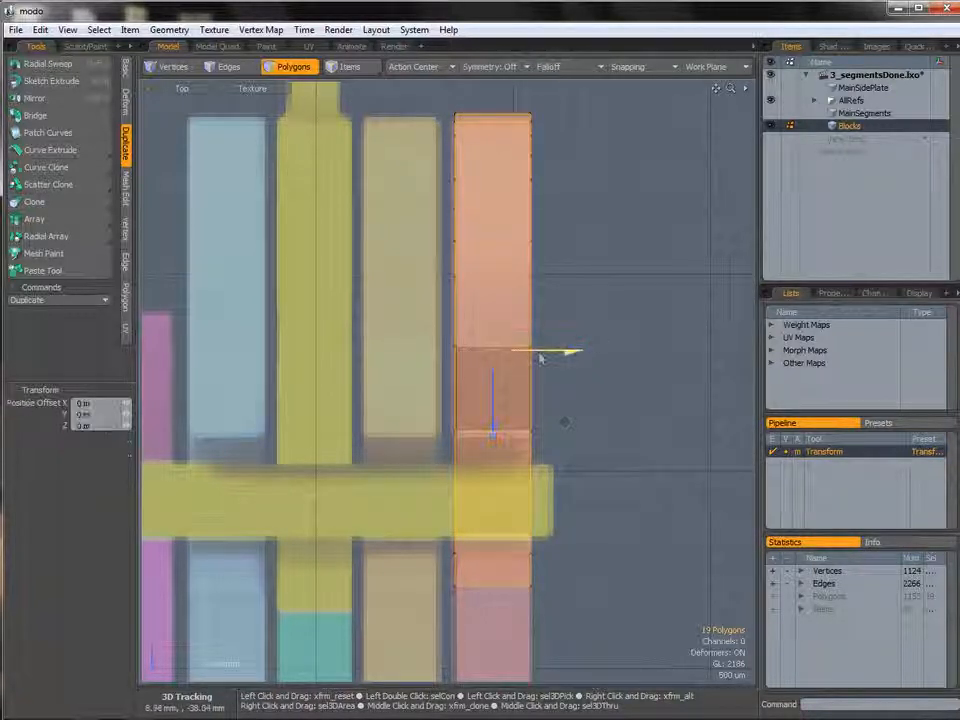
drag(537, 353, 490, 342)
Select the strip's bottom end edge and move it about 3.16 mm along Z in the Right view.
key(ctrl+space)
click(573, 336)
scroll(572, 336, down, 2)
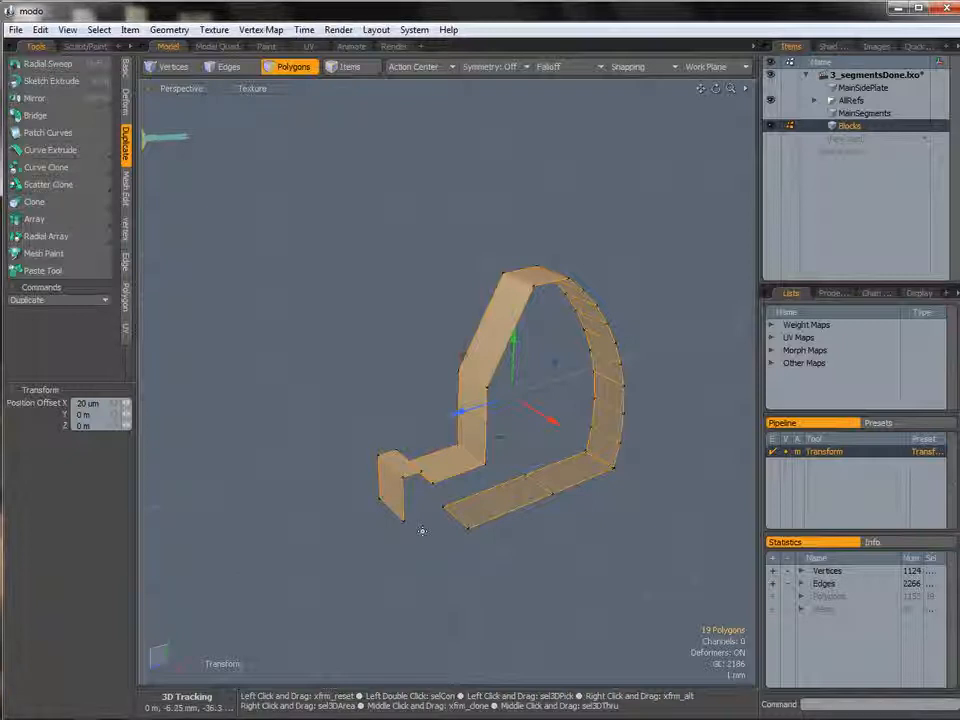
key(2)
click(454, 515)
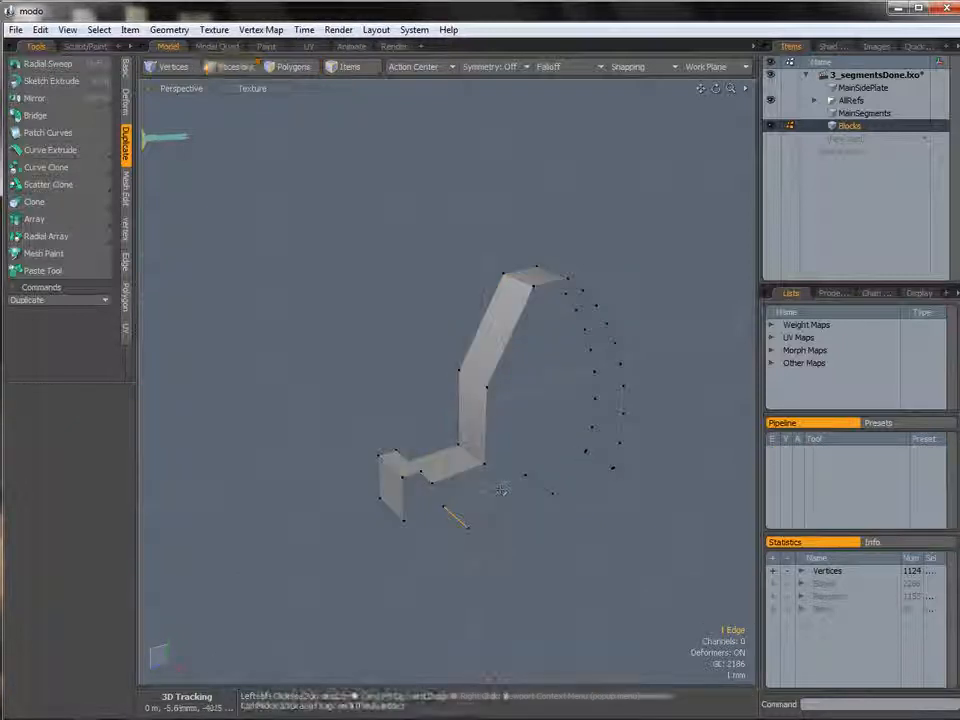
key(ctrl+space)
click(546, 486)
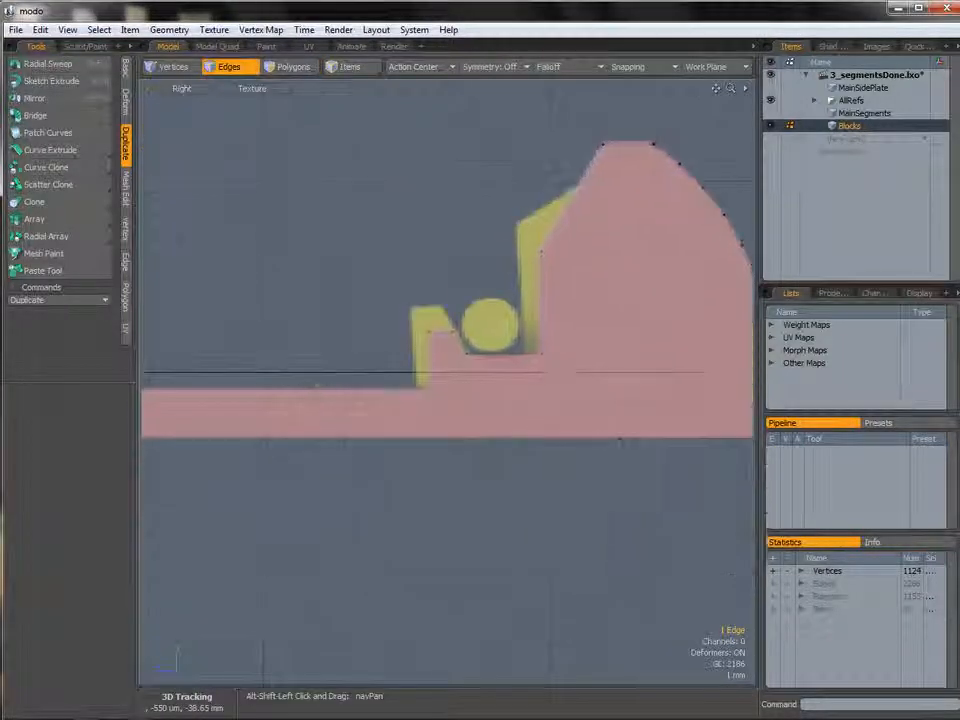
ctrl+alt+drag(519, 410, 580, 430)
key(w)
drag(475, 467, 325, 467)
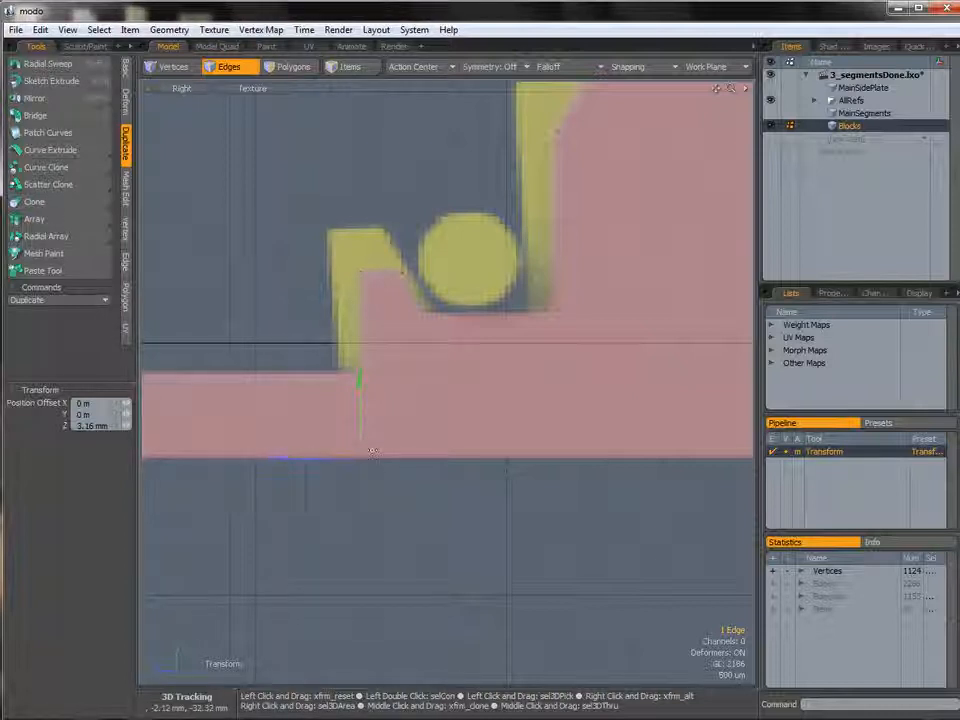
Select six vertices near the notch and flatten them to 0% along Z with Negative Scale turned off.
key(space)
key(3)
key(2)
key(1)
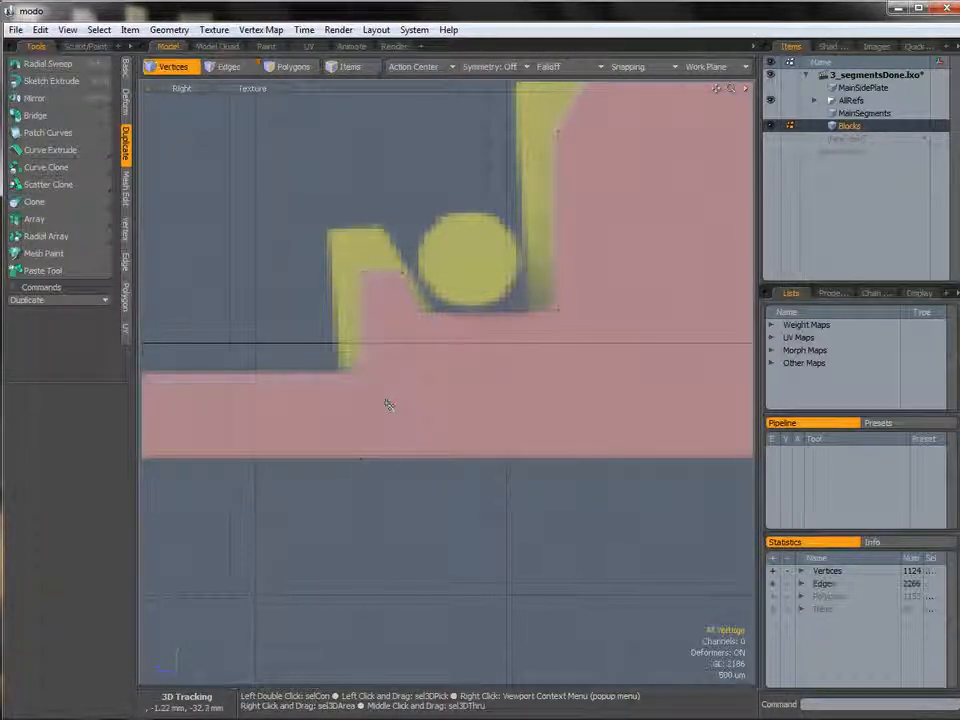
mouse_move(281, 387)
right_down()
mouse_move(298, 261)
mouse_move(370, 272)
right_up()
mouse_move(370, 272)
ctrl+alt+mouse_down()
mouse_move(366, 343)
mouse_move(389, 350)
ctrl+alt+mouse_up()
key(y)
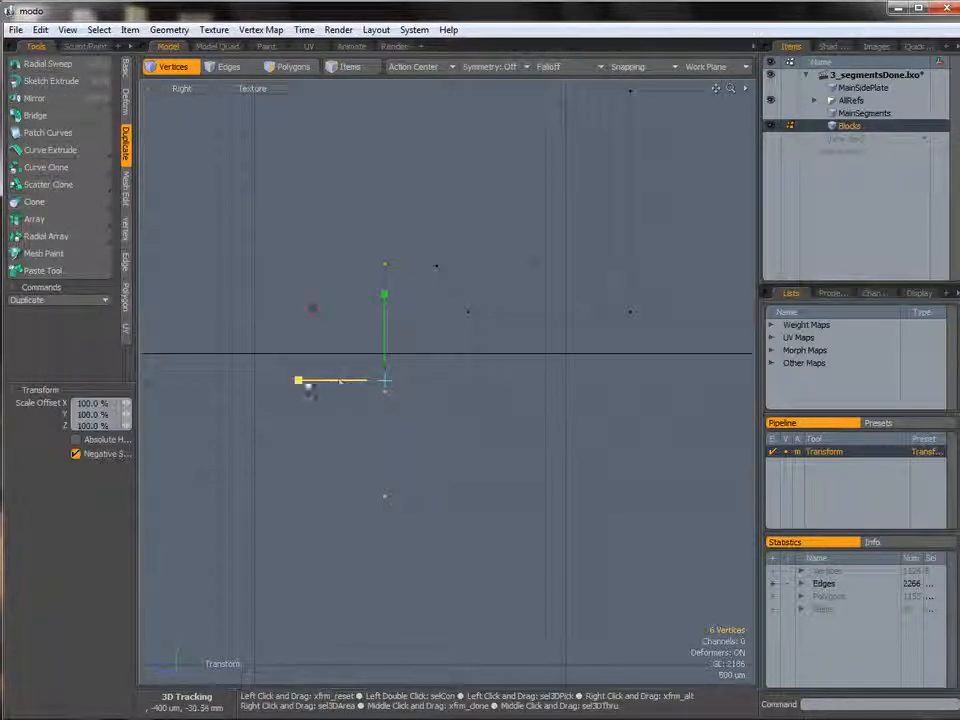
click(85, 453)
drag(308, 383, 394, 381)
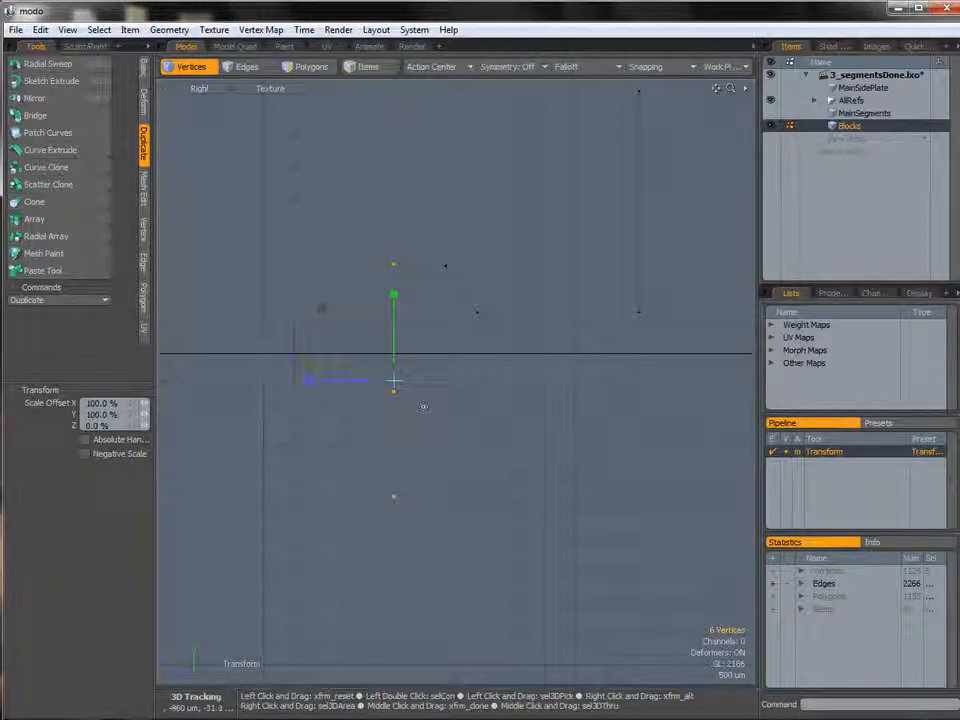
key(space)
Create a polygon from the four vertices at the base of the notch to fill the gap.
key(ctrl+space)
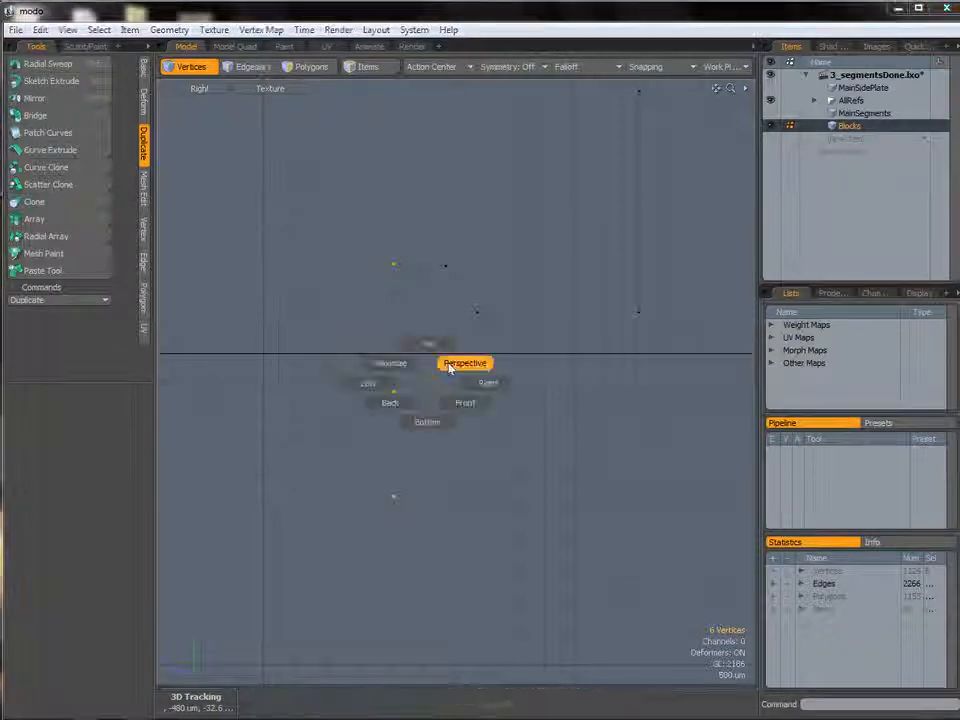
click(465, 363)
alt+drag(484, 454, 422, 370)
click(400, 374)
shift+click(479, 384)
shift+click(478, 485)
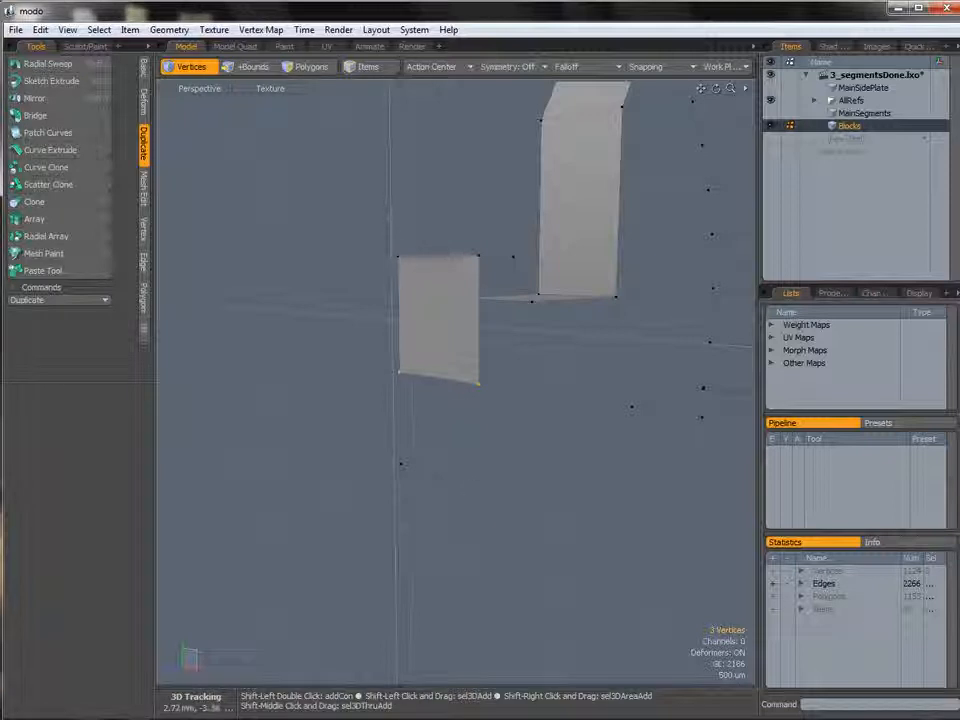
shift+click(401, 464)
key(p)
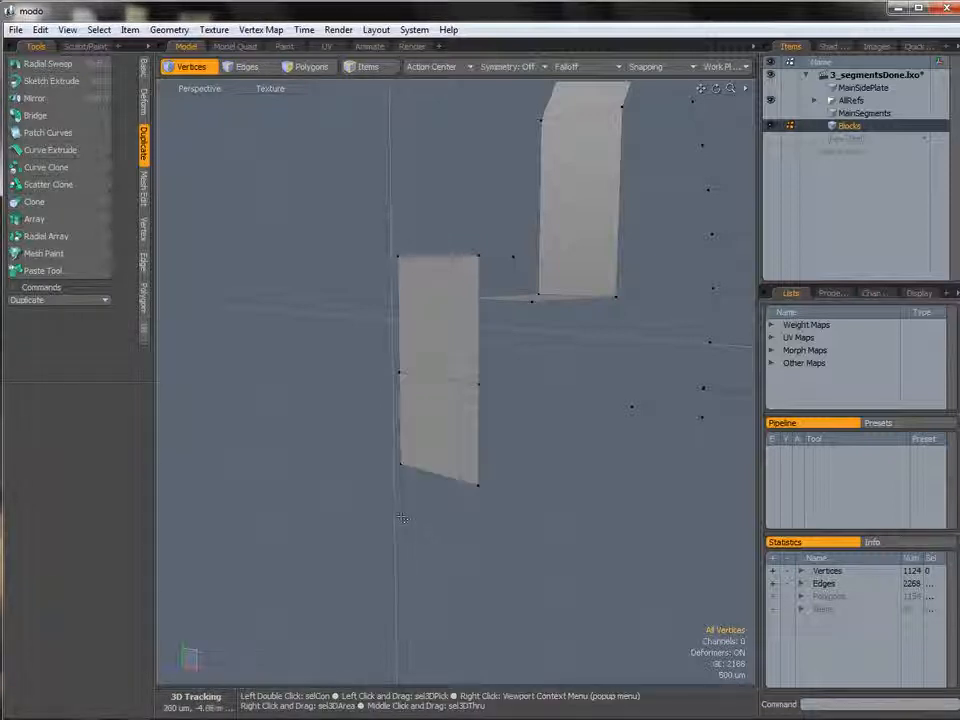
Extrude the new base polygon about 40.85 mm along Z to form the long bar.
key(3)
click(456, 426)
alt+drag(458, 428, 480, 437)
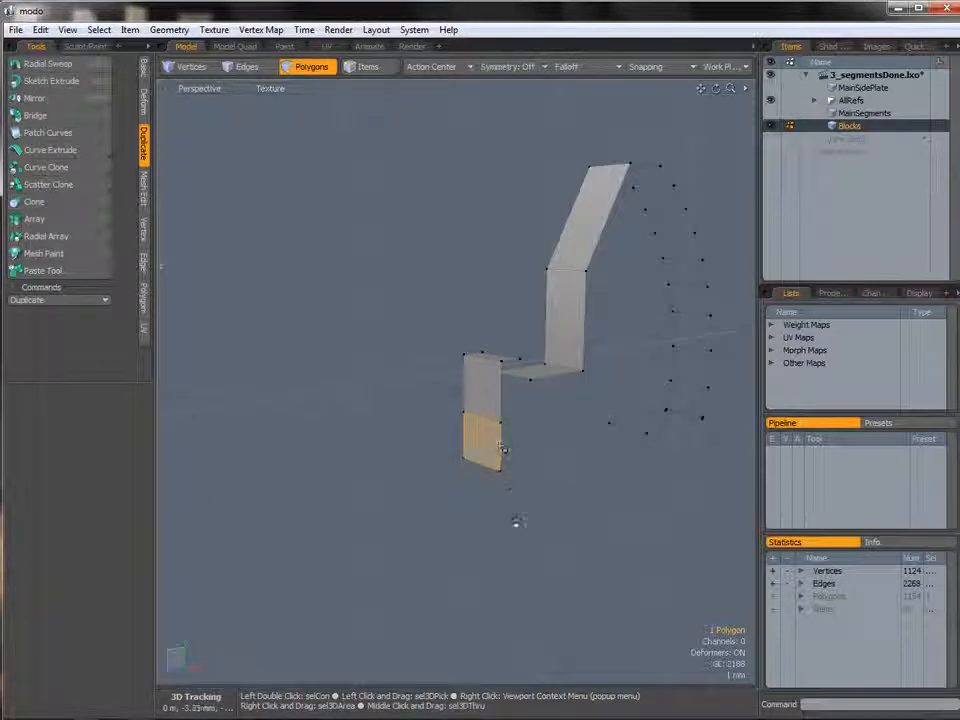
key(ctrl+space)
click(564, 525)
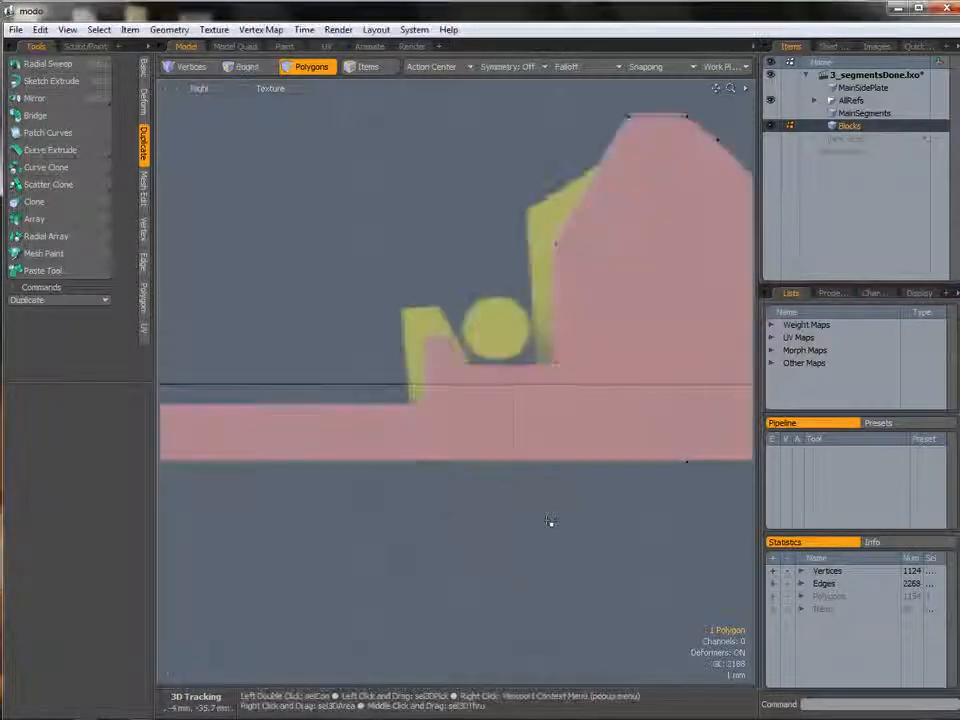
ctrl+alt+drag(624, 422, 285, 436)
key(shift+x)
click(615, 418)
alt+shift+drag(315, 396, 583, 392)
drag(553, 434, 218, 432)
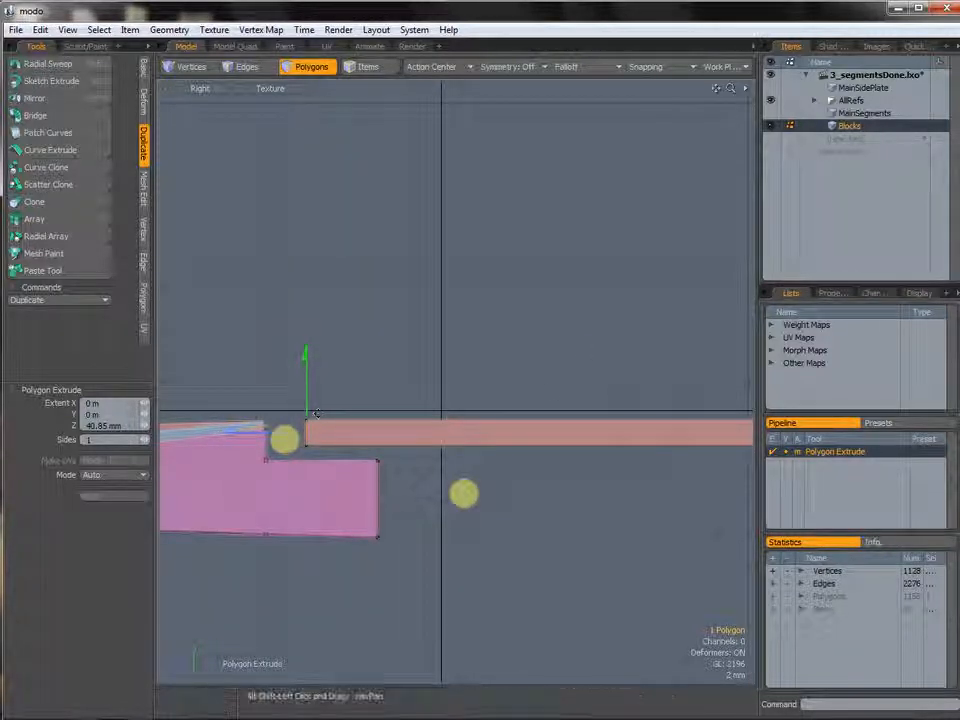
alt+shift+drag(664, 380, 489, 388)
key(q)
alt+shift+drag(690, 367, 395, 372)
Fill the open boundary loops on both sides of the segment with cap polygons.
key(ctrl+space)
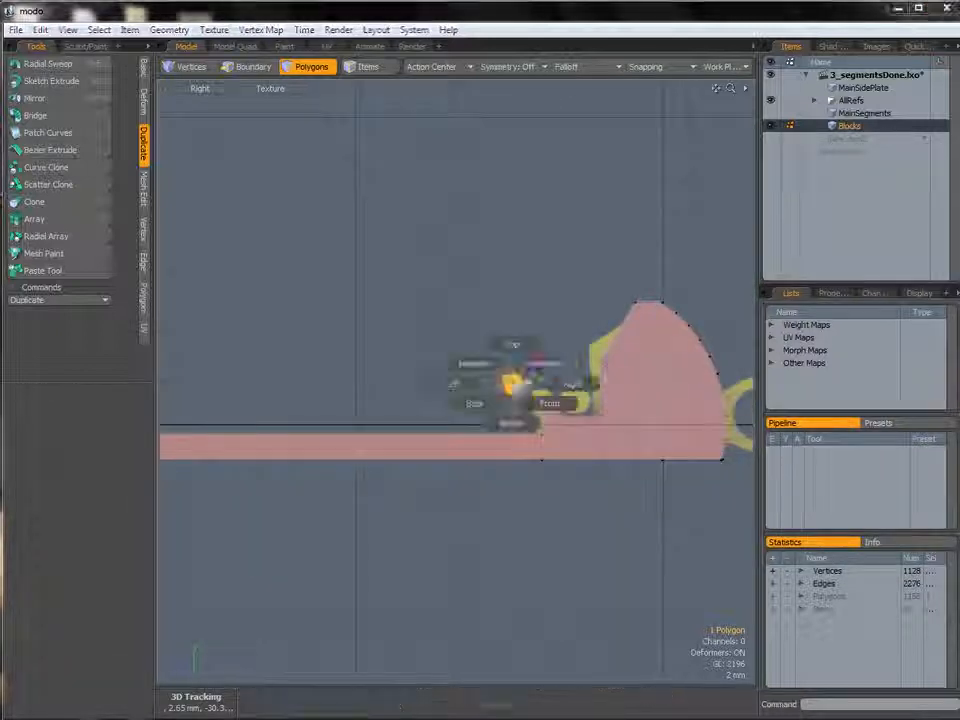
click(549, 364)
alt+drag(622, 388, 537, 414)
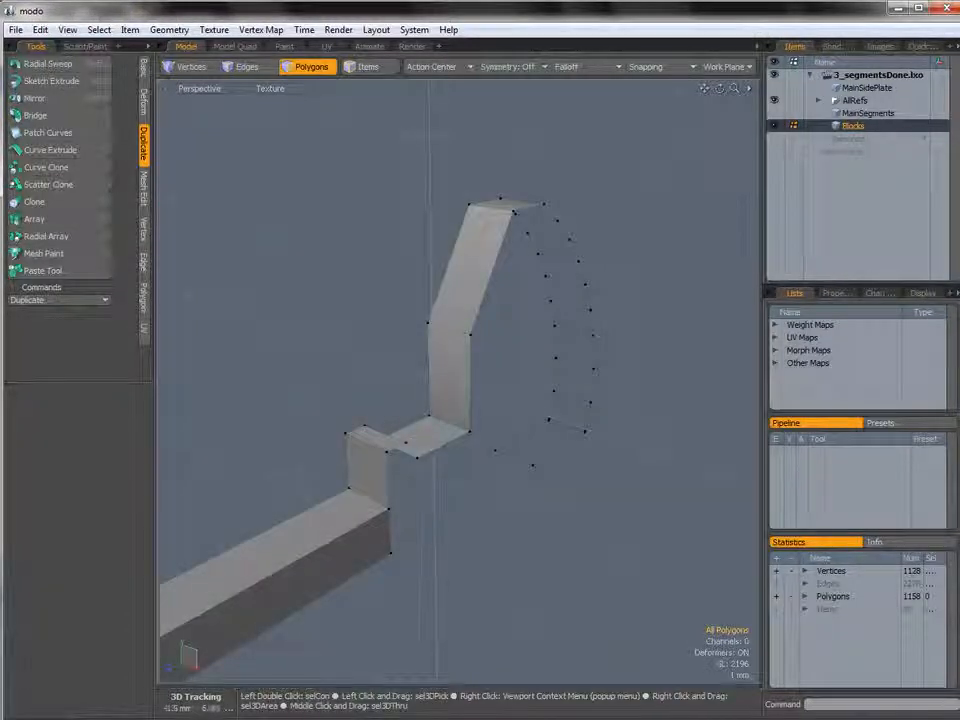
key(space)
key(space)
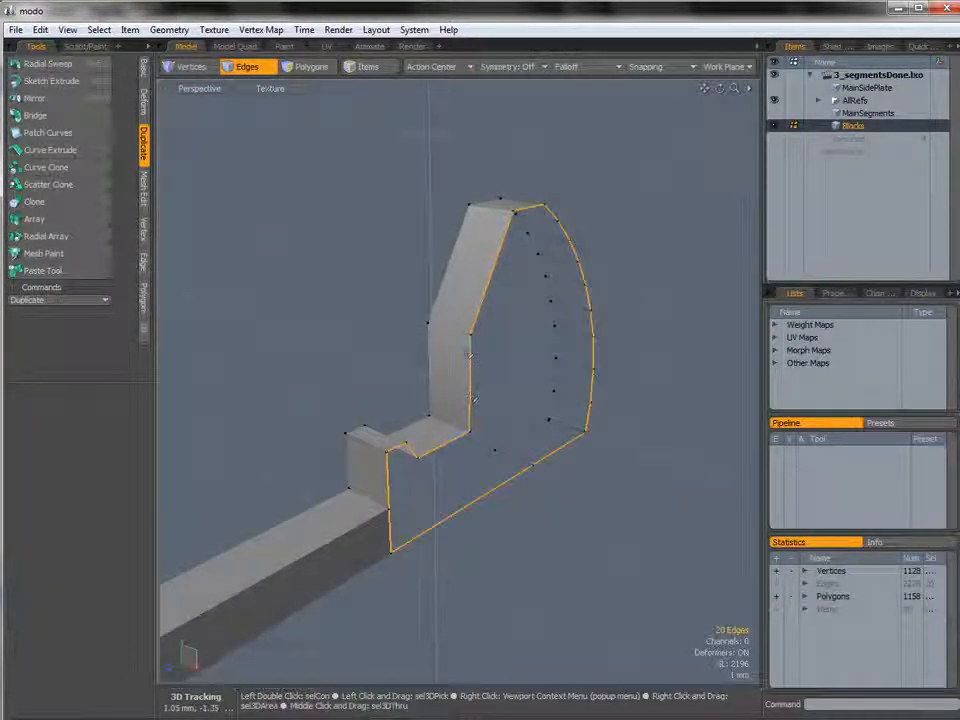
key(p)
alt+drag(401, 418, 608, 436)
scroll(514, 371, up, 2)
click(527, 369)
alt+drag(497, 356, 483, 350)
double_click(480, 351)
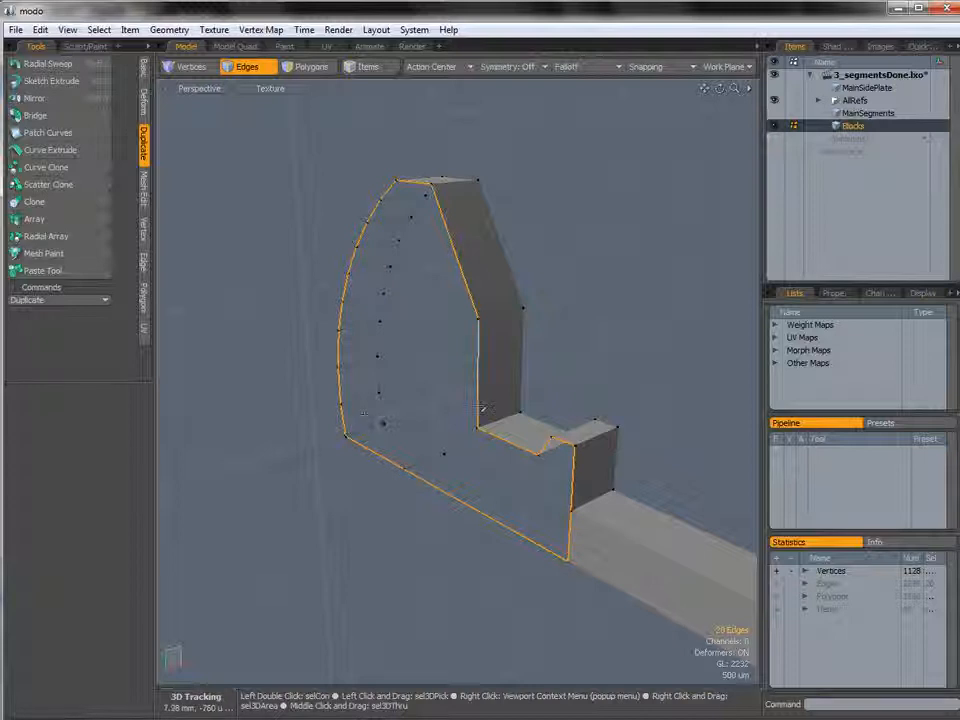
key(3)
alt+drag(446, 456, 358, 394)
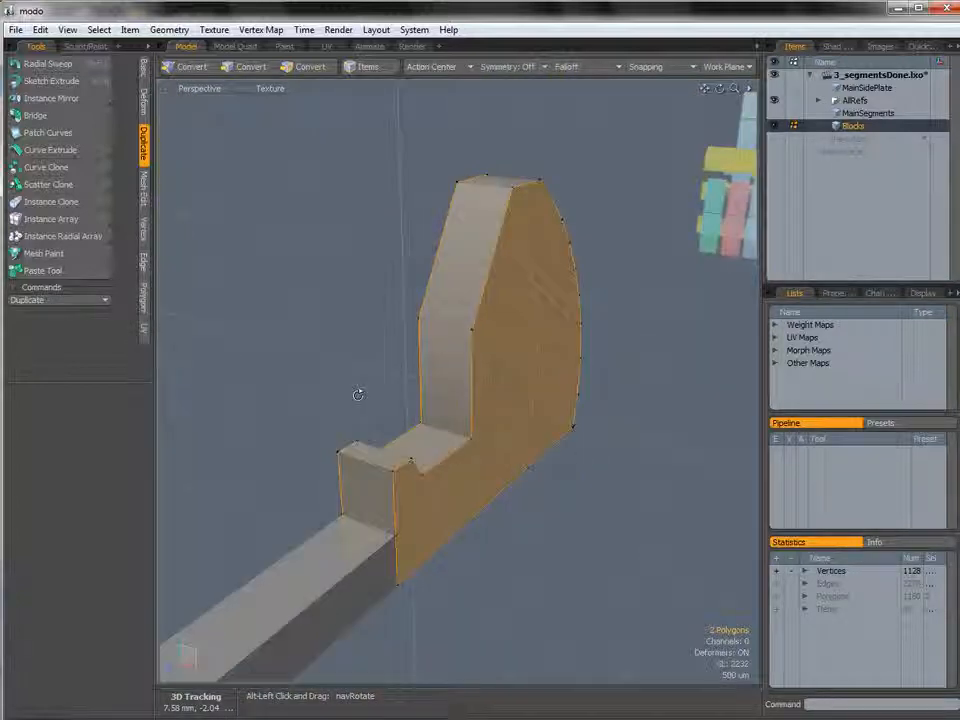
Delete the extra edges between the side cap and the bar's side face.
ctrl+click(551, 366)
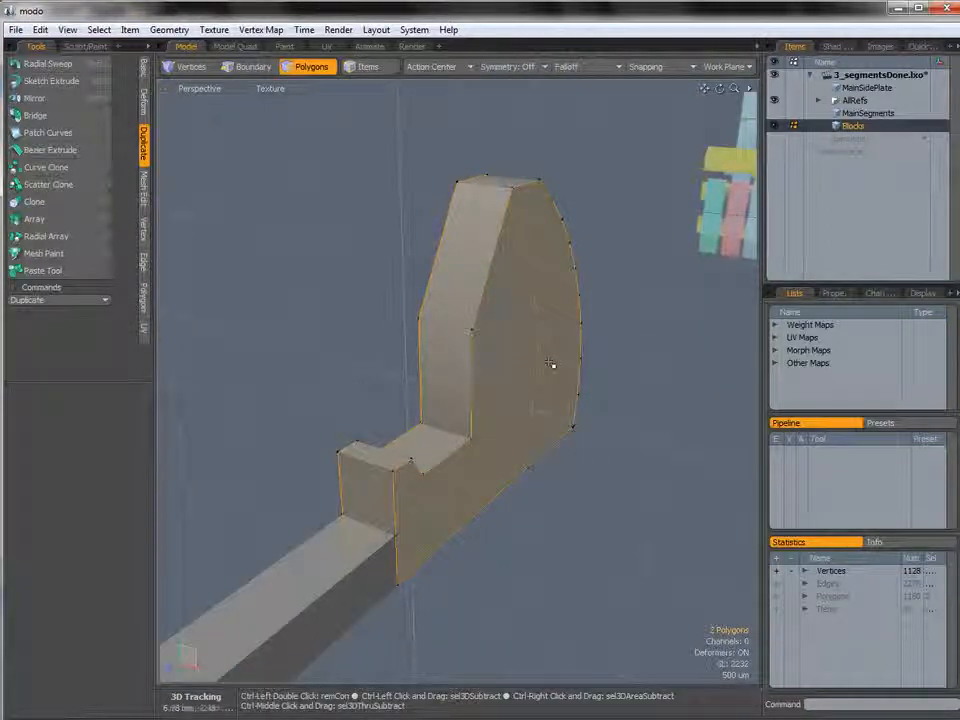
alt+drag(395, 425, 570, 414)
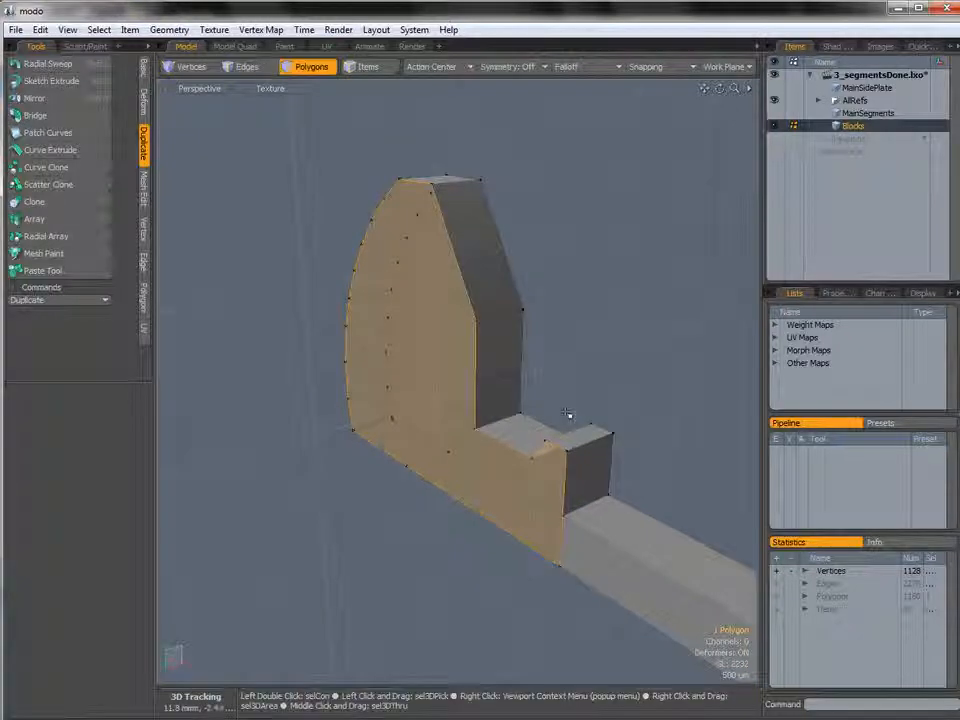
ctrl+click(376, 404)
alt+drag(454, 360, 529, 439)
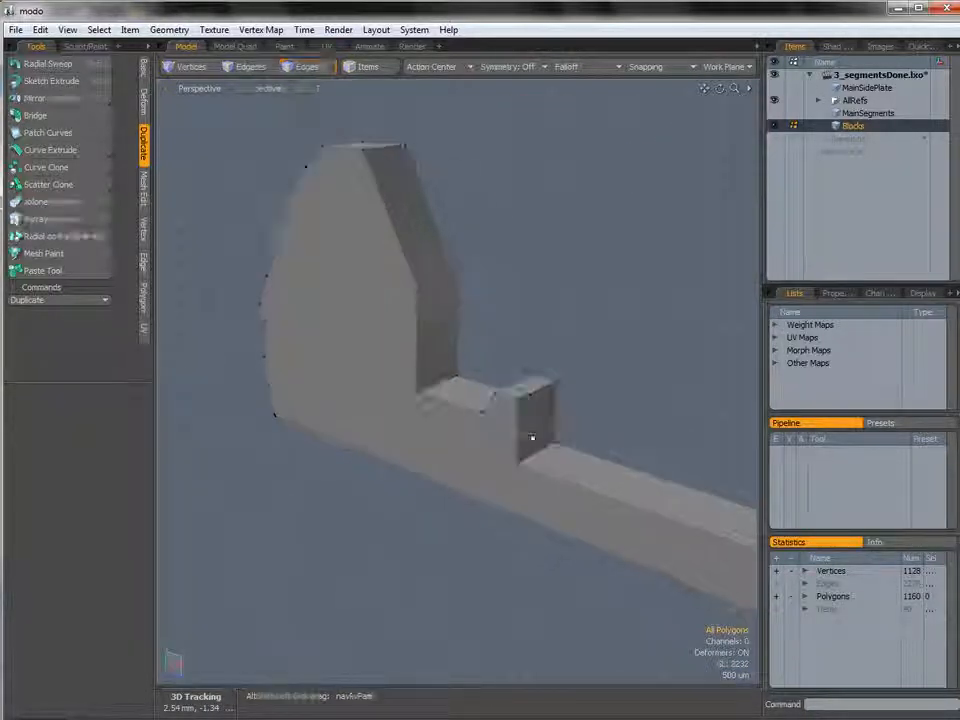
key(2)
click(514, 493)
alt+drag(514, 493, 408, 478)
shift+click(412, 487)
key(Delete)
alt+shift+drag(408, 478, 417, 501)
alt+drag(417, 501, 550, 490)
key(3)
click(418, 501)
shift+click(550, 490)
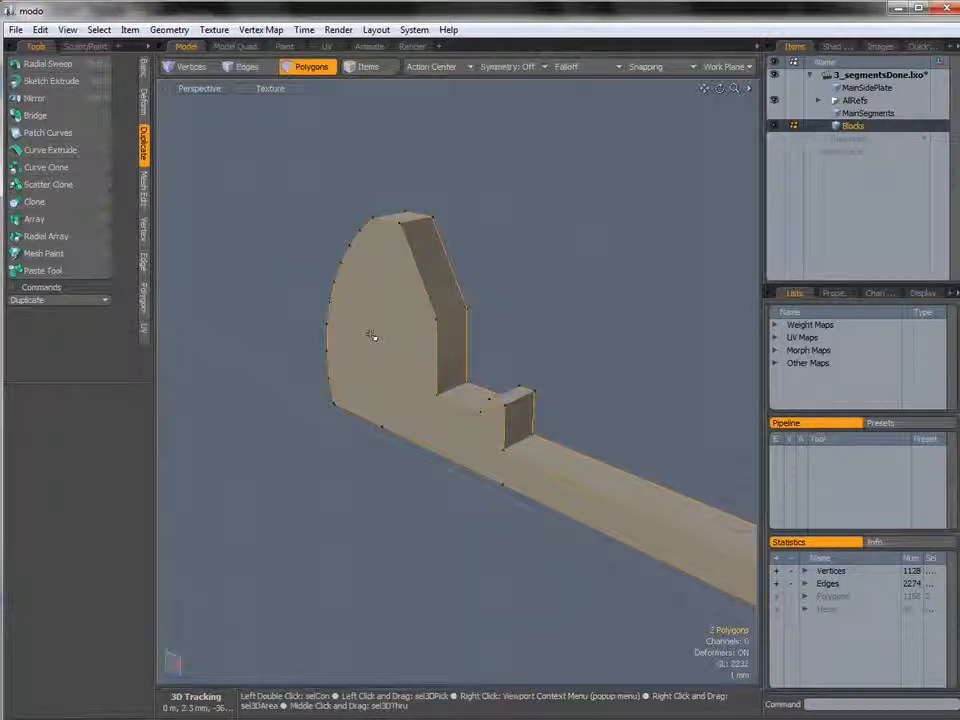
click(581, 392)
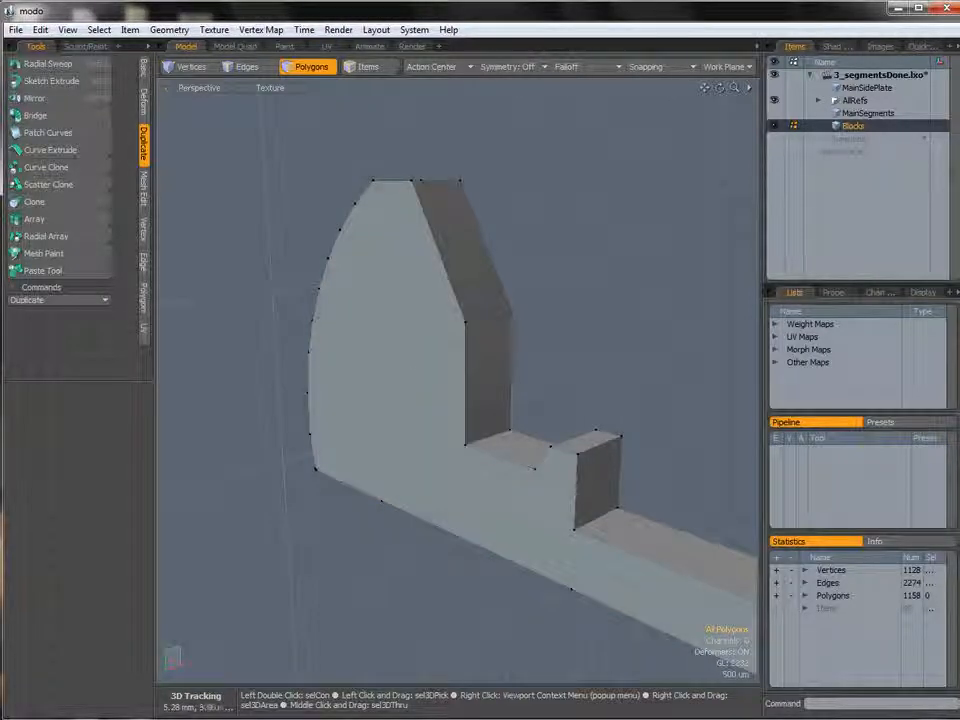
Copy the finished segment's polygons and paste them into a new mesh item.
key(ctrl+space)
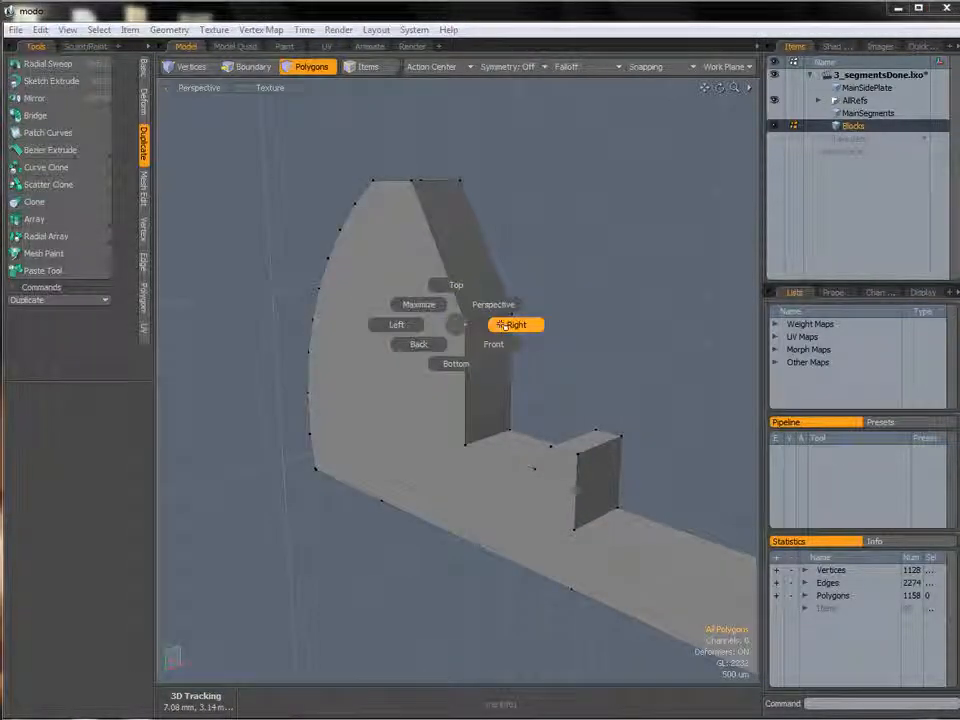
click(520, 324)
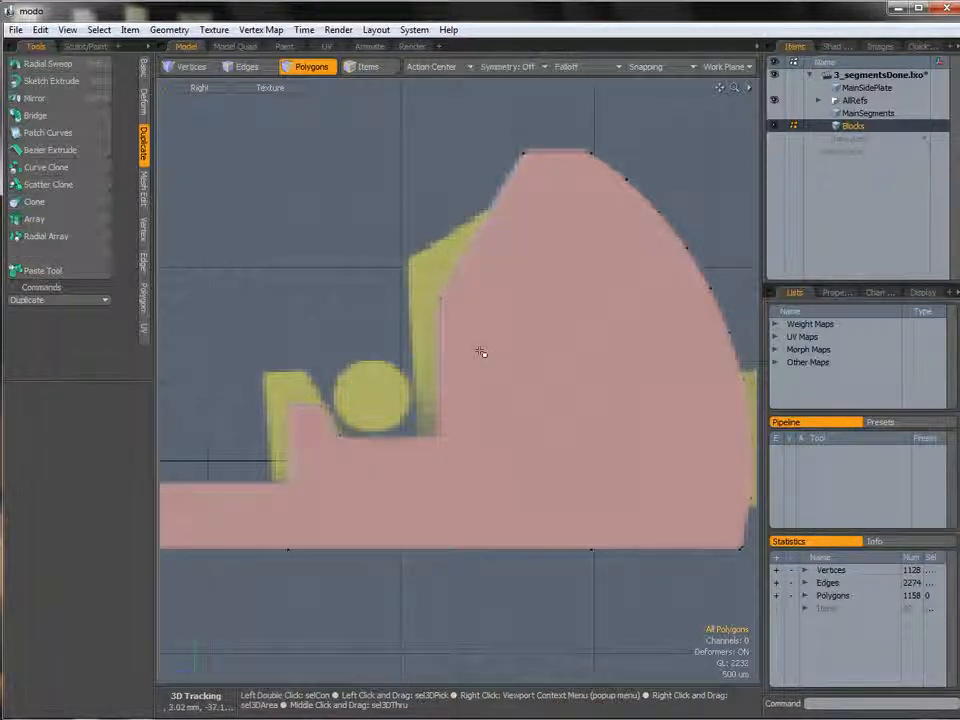
key(ctrl+space)
click(507, 331)
alt+drag(551, 341, 329, 387)
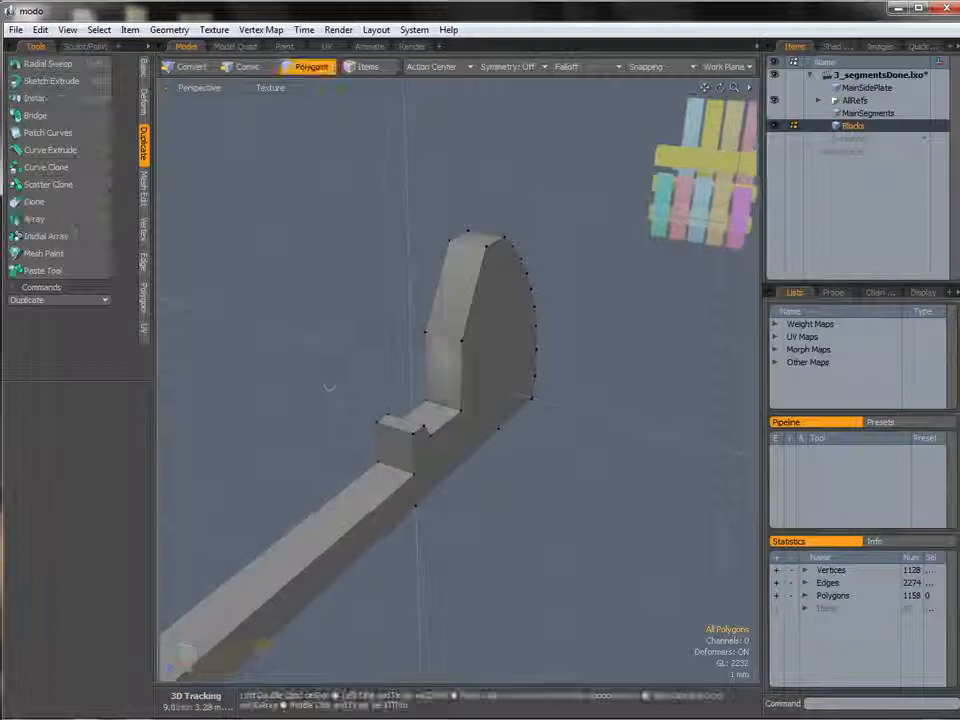
double_click(491, 360)
alt+drag(469, 422, 617, 251)
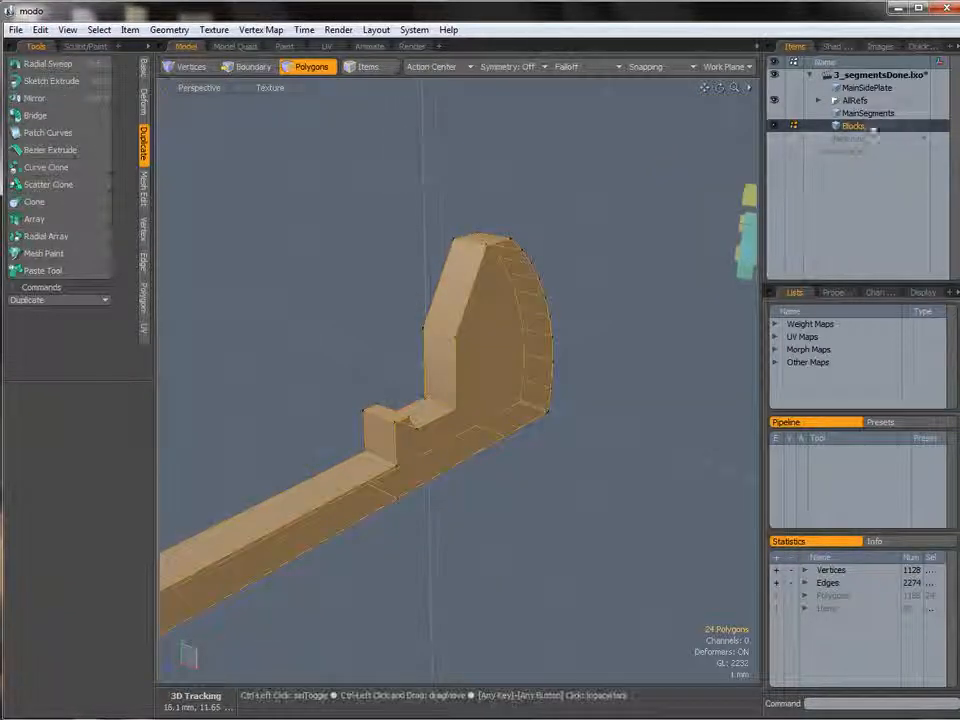
right_click(826, 135)
click(840, 138)
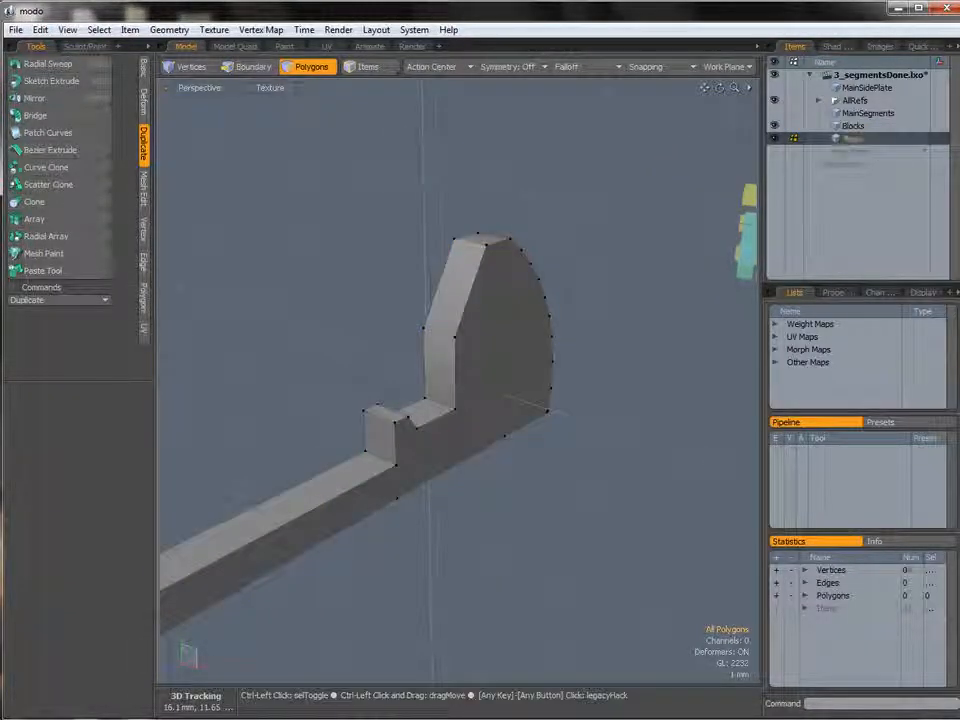
key(ctrl+v)
click(851, 127)
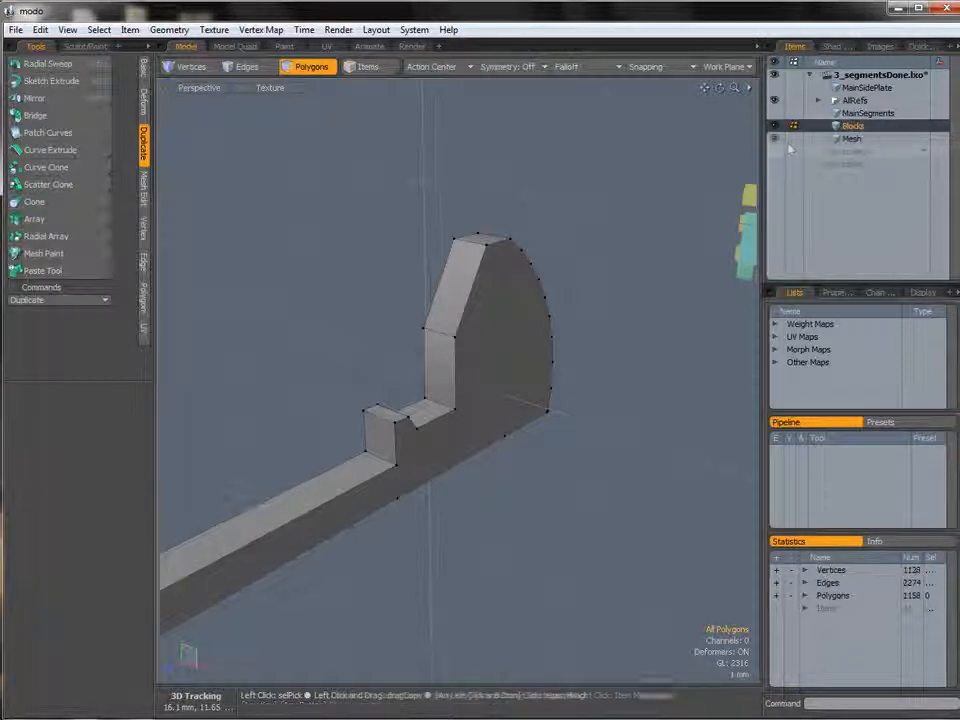
Select the segment's polygons, convert the selection to their edges, and remove unwanted edges from that edge selection.
alt+drag(589, 371, 503, 297)
double_click(505, 297)
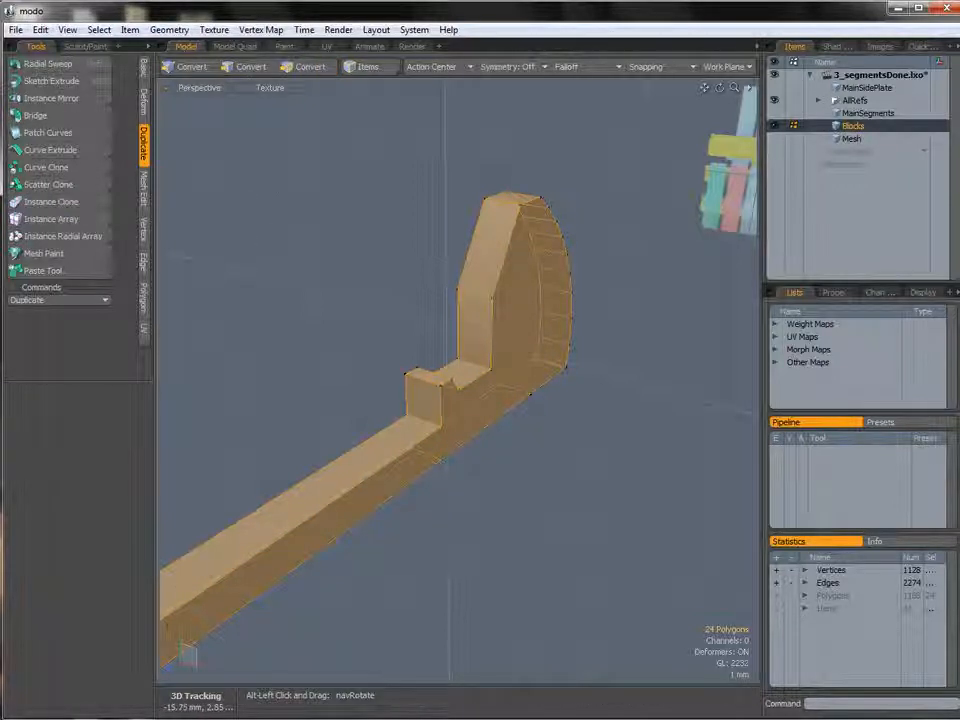
alt+click(251, 67)
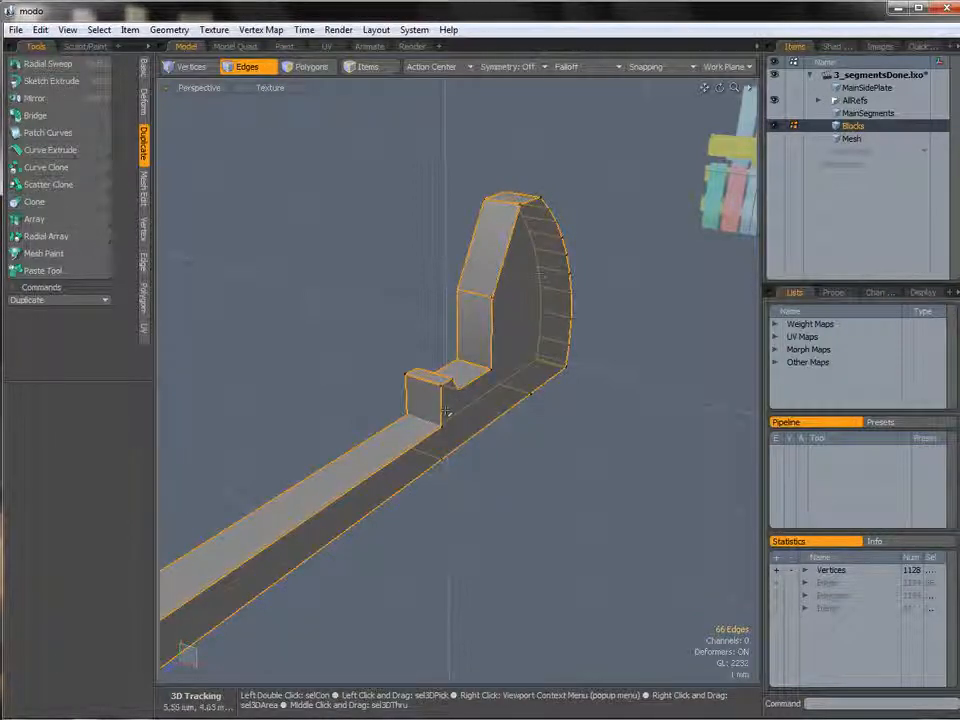
alt+drag(546, 276, 505, 248)
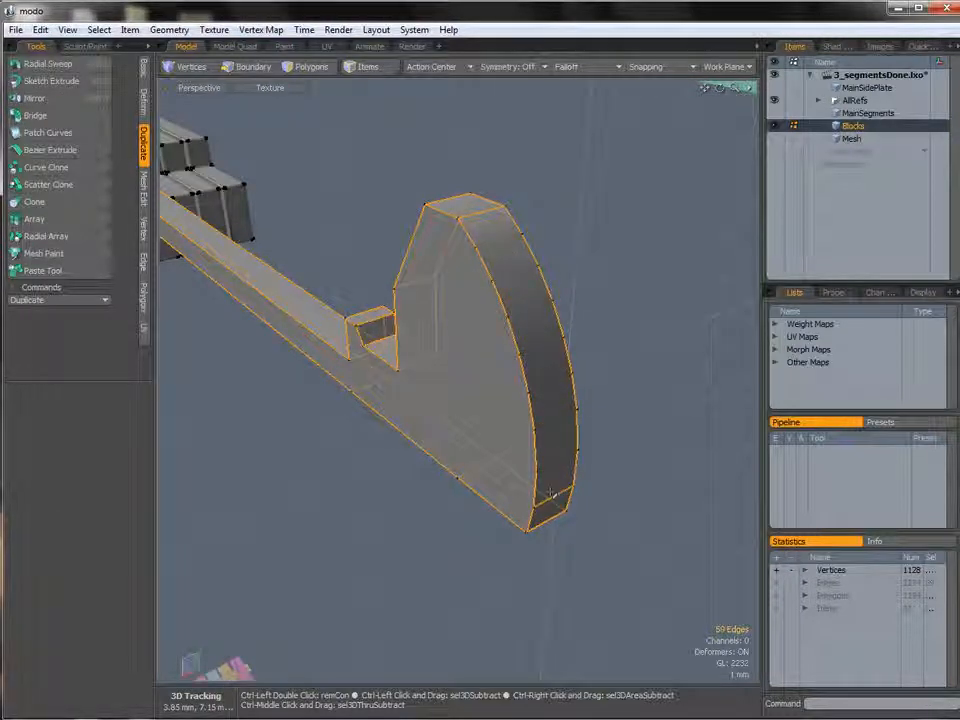
ctrl+click(551, 492)
alt+drag(551, 490, 552, 285)
ctrl+alt+drag(553, 407, 452, 395)
ctrl+click(330, 500)
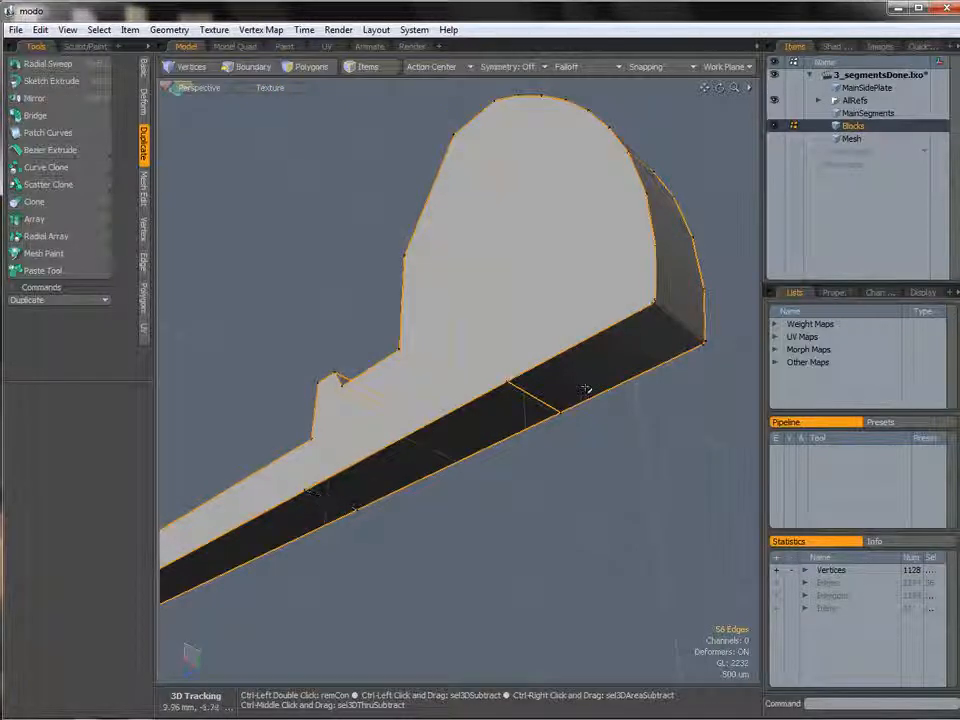
Bevel the selected edges with Edge Bevel in Inset mode at 105 um.
alt+drag(413, 360, 492, 410)
key(b)
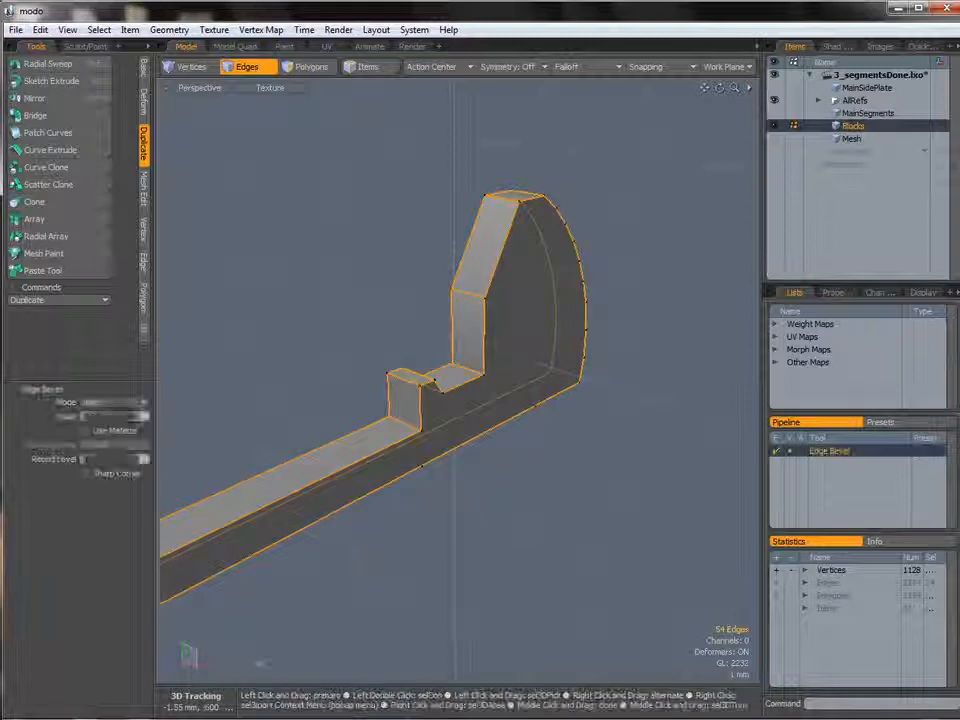
drag(398, 298, 498, 364)
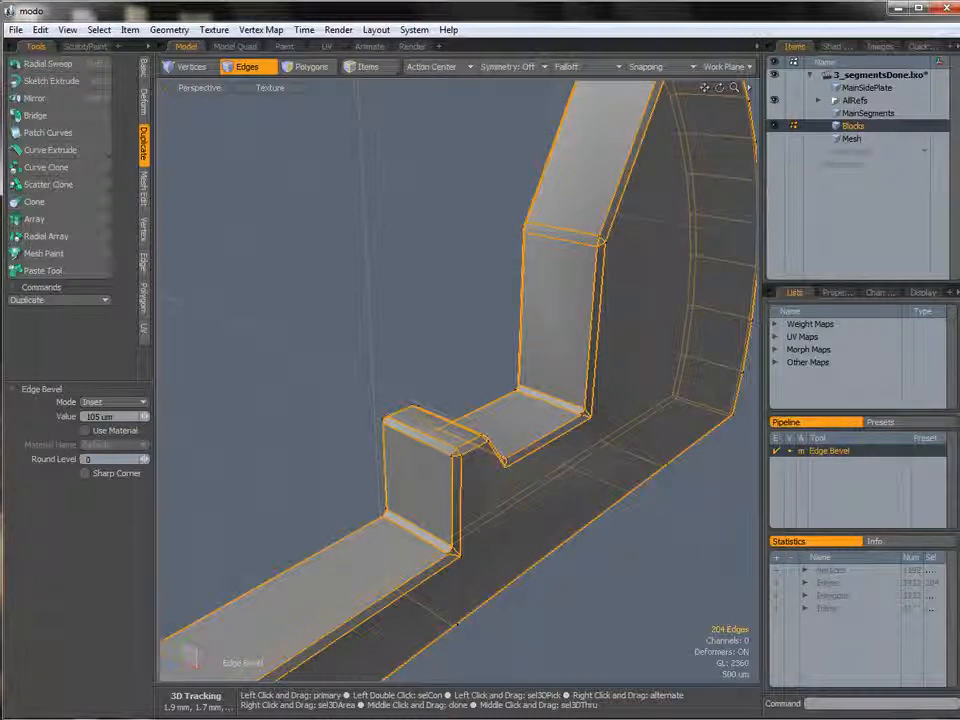
key(space)
Use Edge Slice to cut an edge on the side face from the small step's corner down to the bottom edge.
click(418, 321)
alt+drag(480, 356, 441, 382)
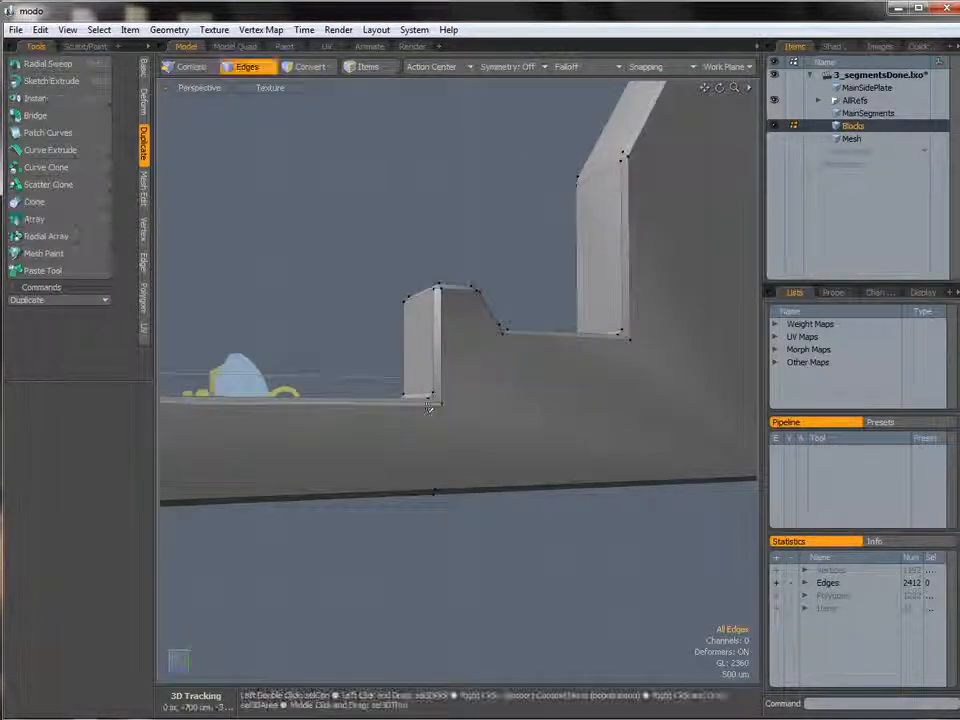
key(c)
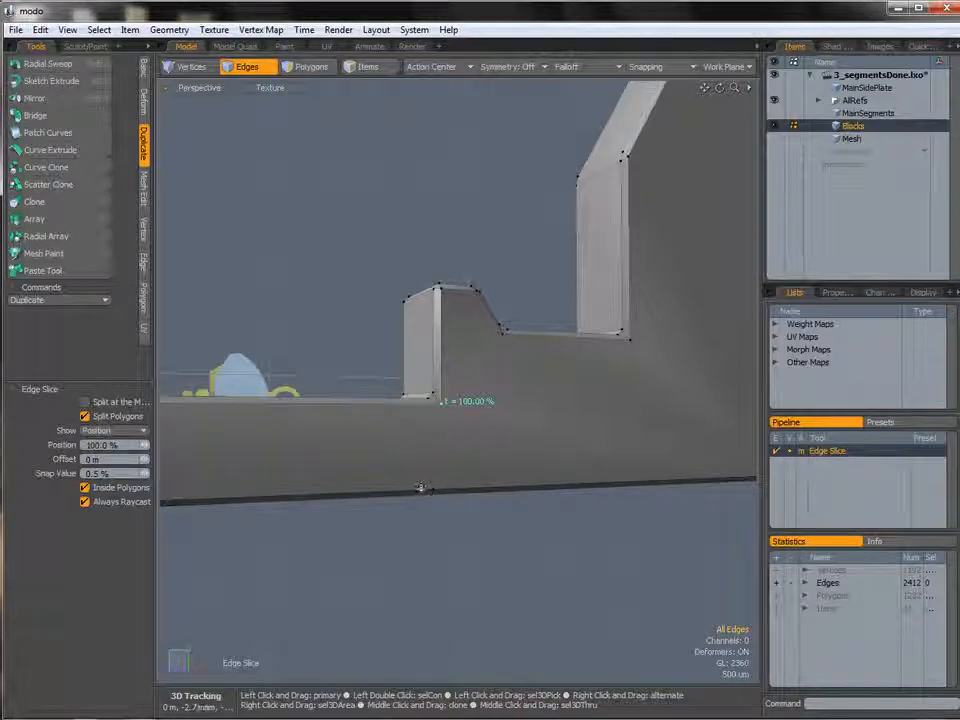
click(435, 490)
alt+drag(480, 400, 459, 450)
shift+click(405, 433)
click(471, 361)
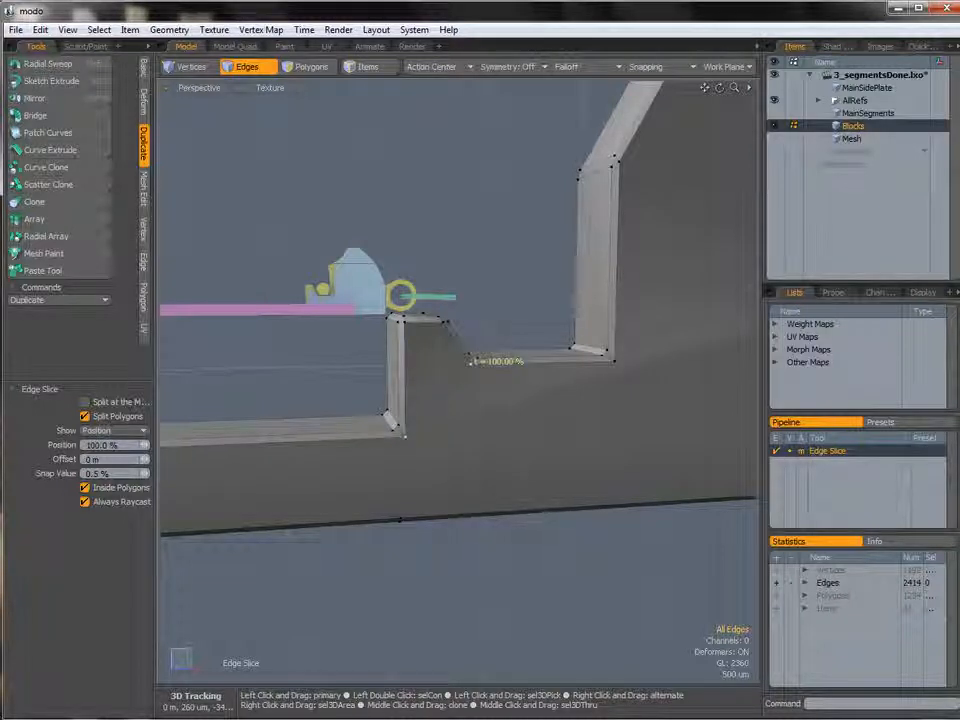
Slice more edges from the notch corners down to the bottom edge on the side faces.
alt+drag(473, 370, 428, 365)
click(586, 362)
alt+drag(586, 362, 598, 470)
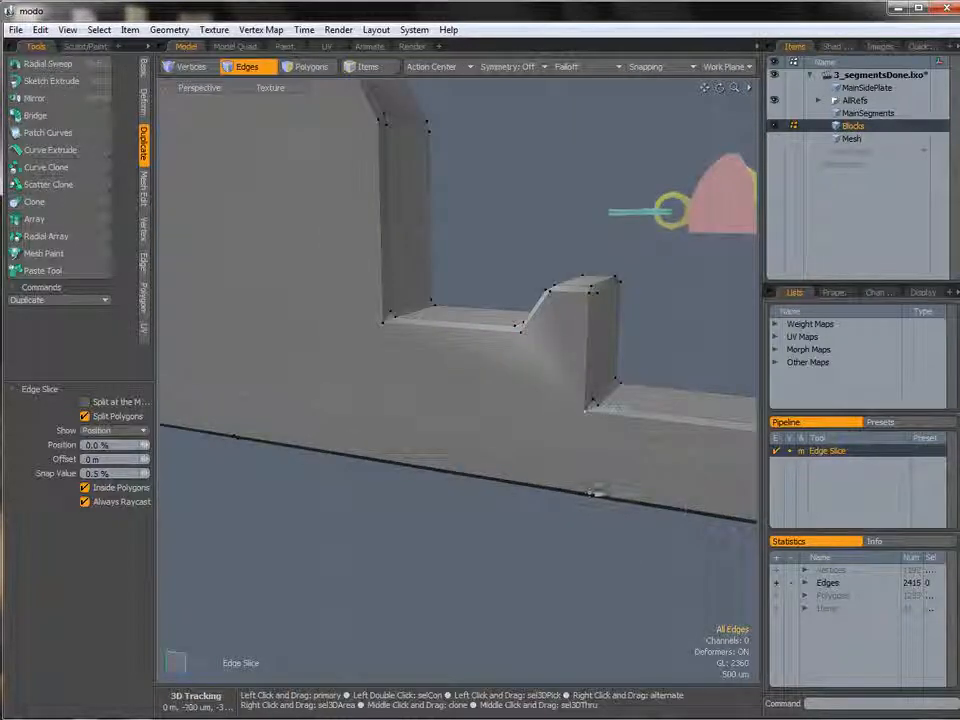
click(590, 491)
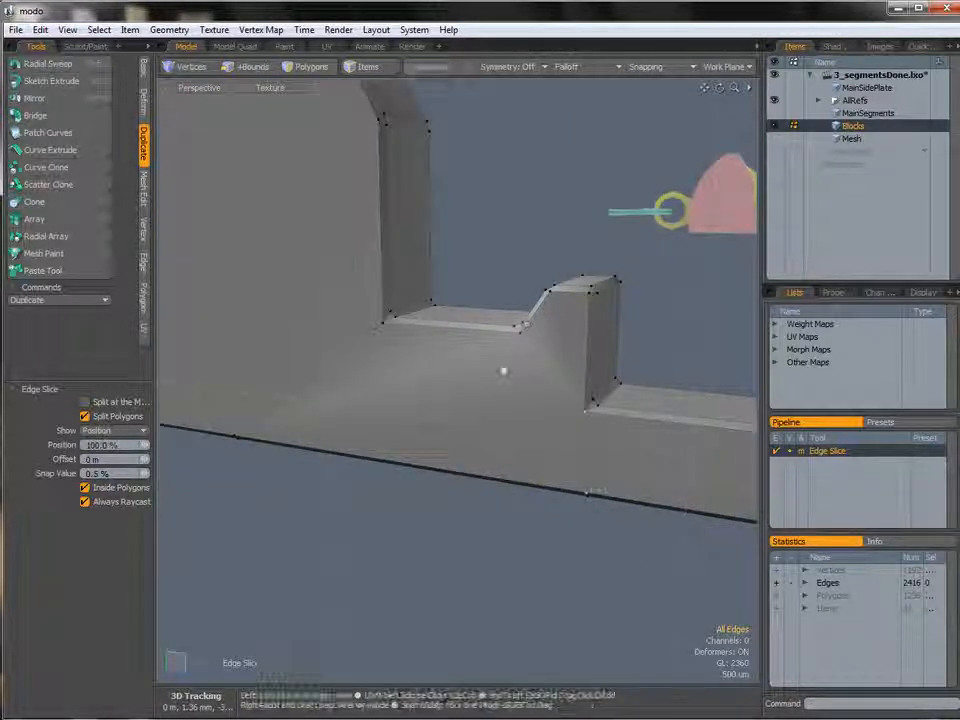
shift+click(521, 330)
click(586, 408)
shift+click(388, 328)
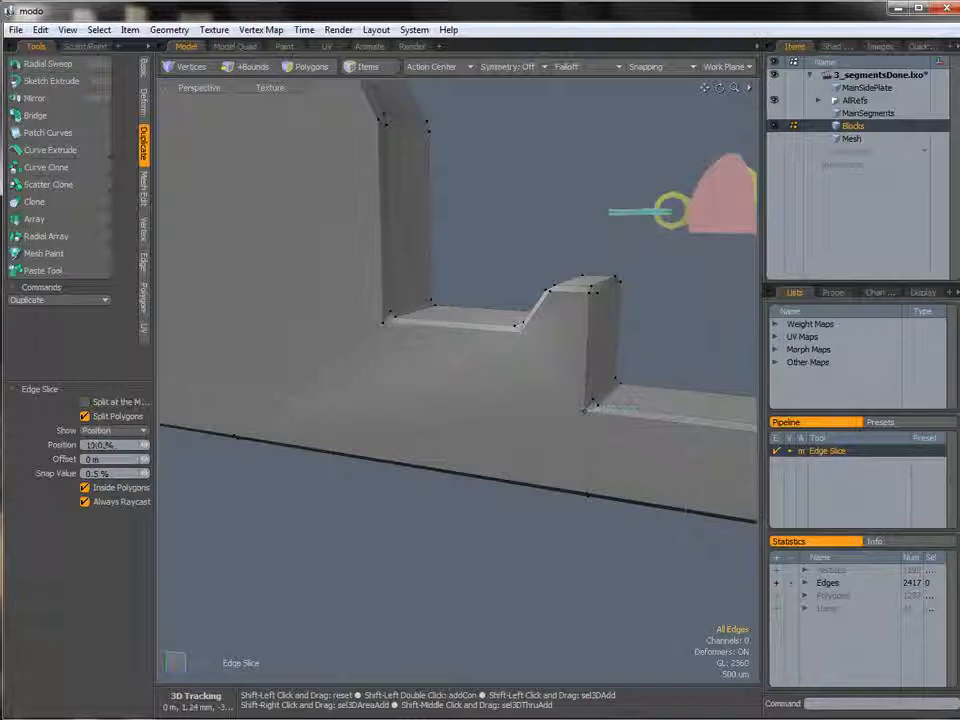
click(585, 492)
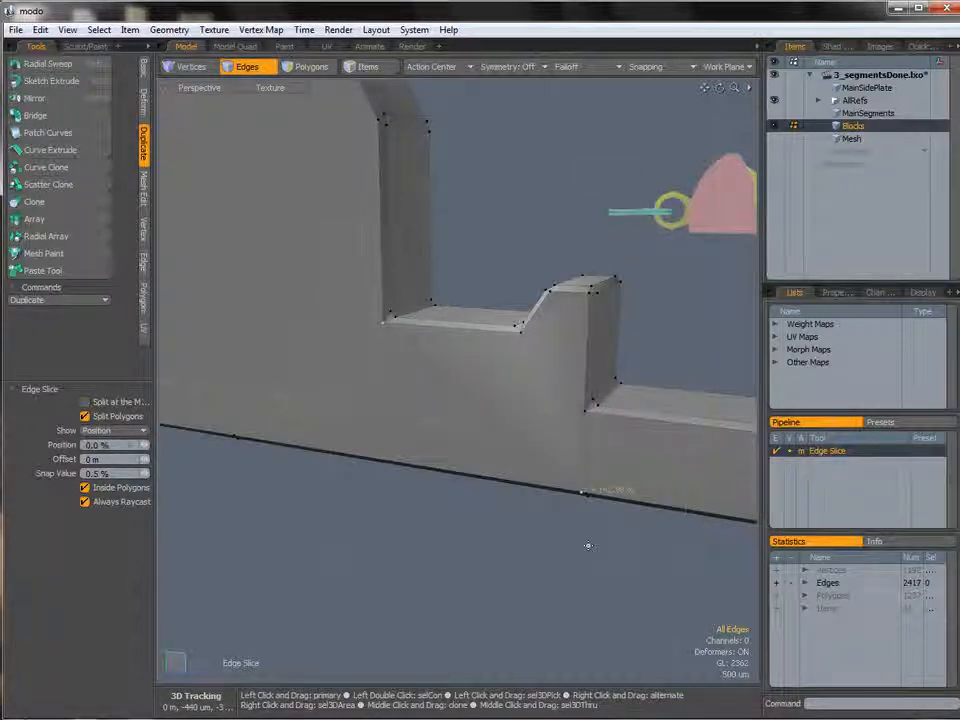
Inspect the polygon statistics broken down by vertex count and examine the segment's side faces.
click(805, 597)
scroll(833, 586, down, 1)
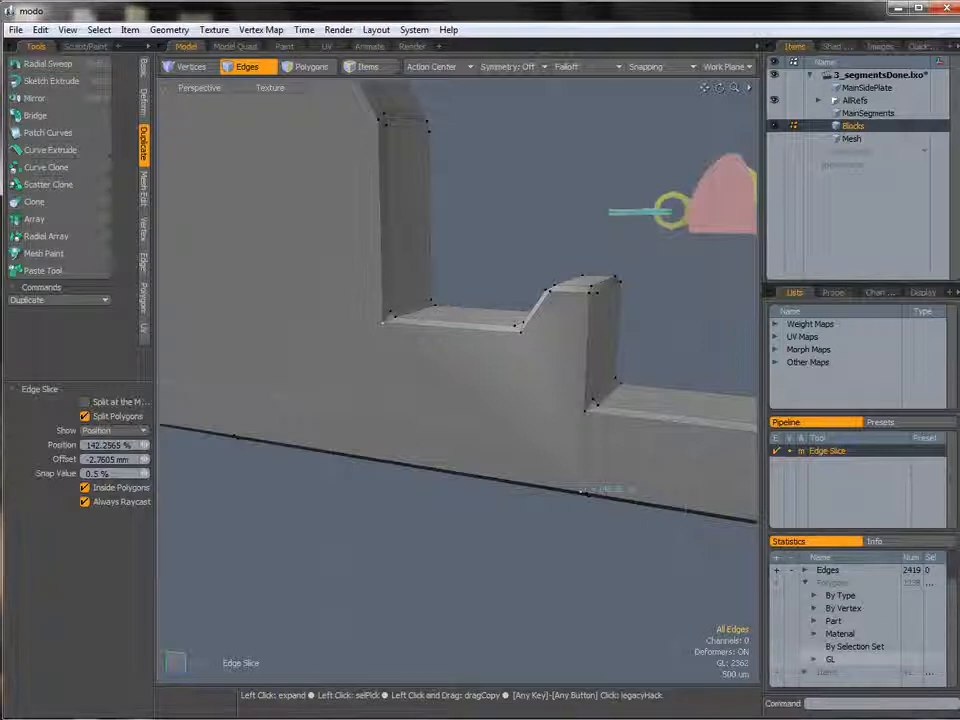
click(814, 608)
drag(952, 612, 954, 635)
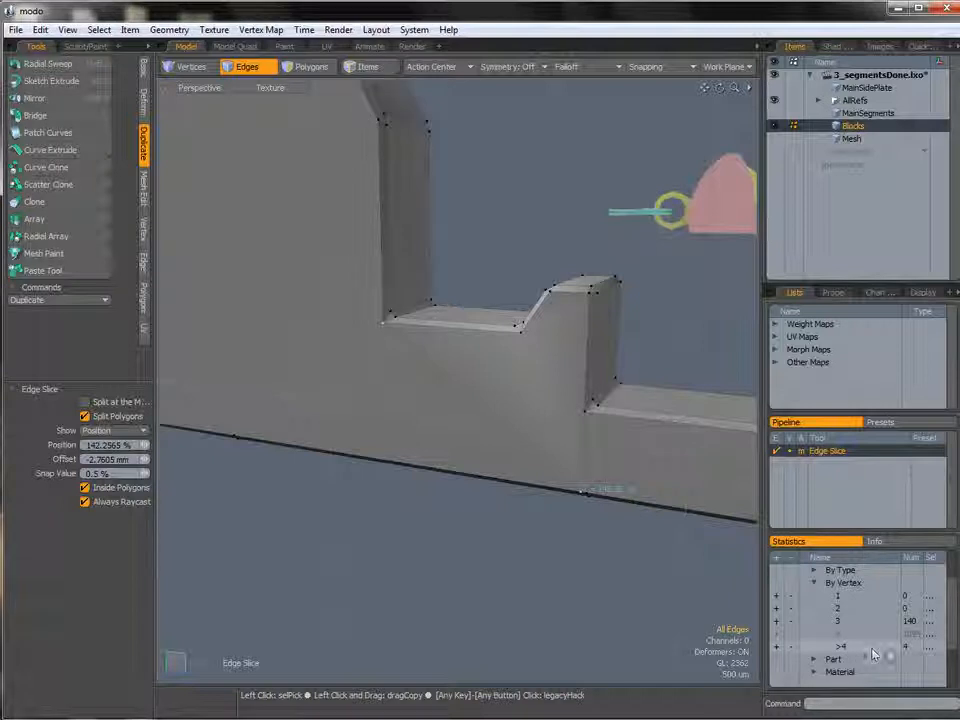
alt+shift+drag(396, 312, 586, 326)
ctrl+alt+drag(312, 549, 420, 514)
ctrl+alt+drag(328, 521, 512, 517)
alt+drag(340, 481, 480, 398)
Restart Edge Slice and cut from the head's inner corner down to the bar's bottom edge.
key(space)
key(c)
drag(273, 377, 265, 299)
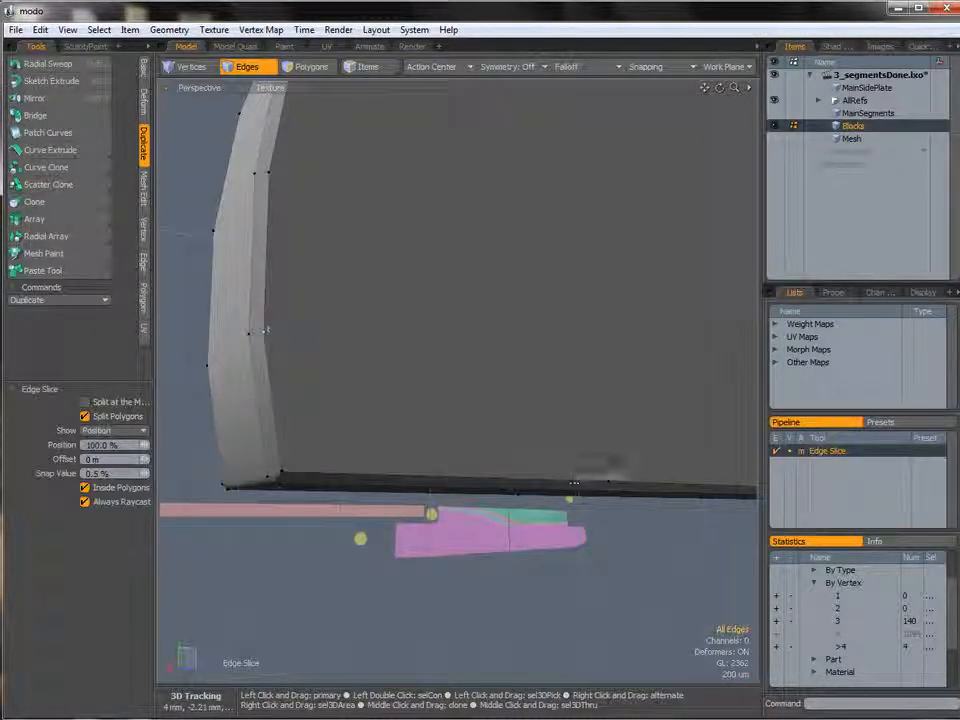
ctrl+alt+drag(639, 481, 492, 458)
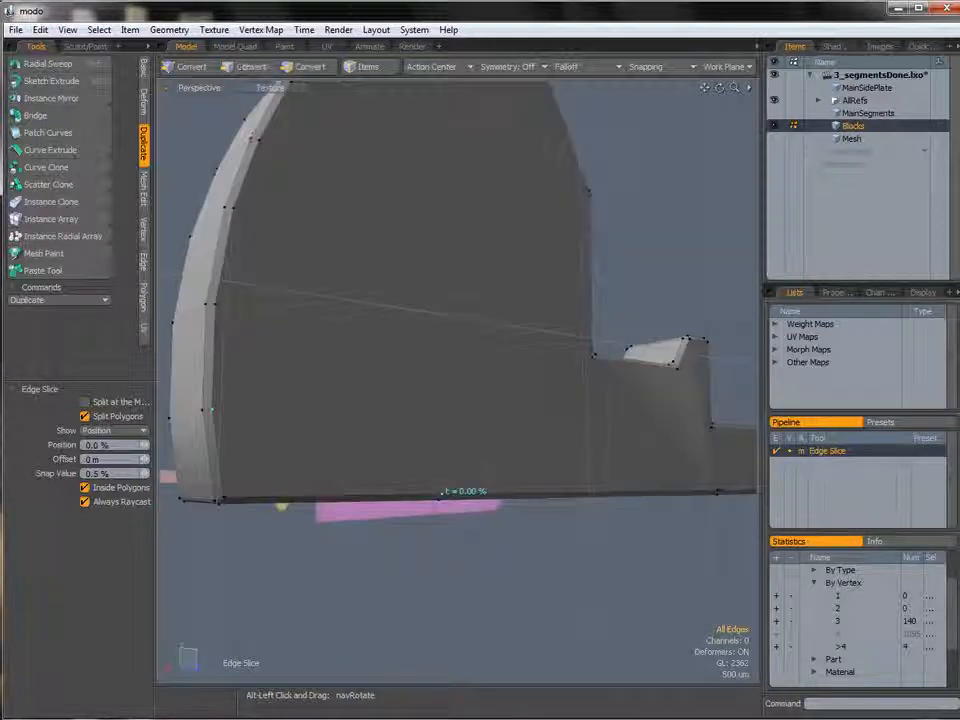
shift+click(595, 357)
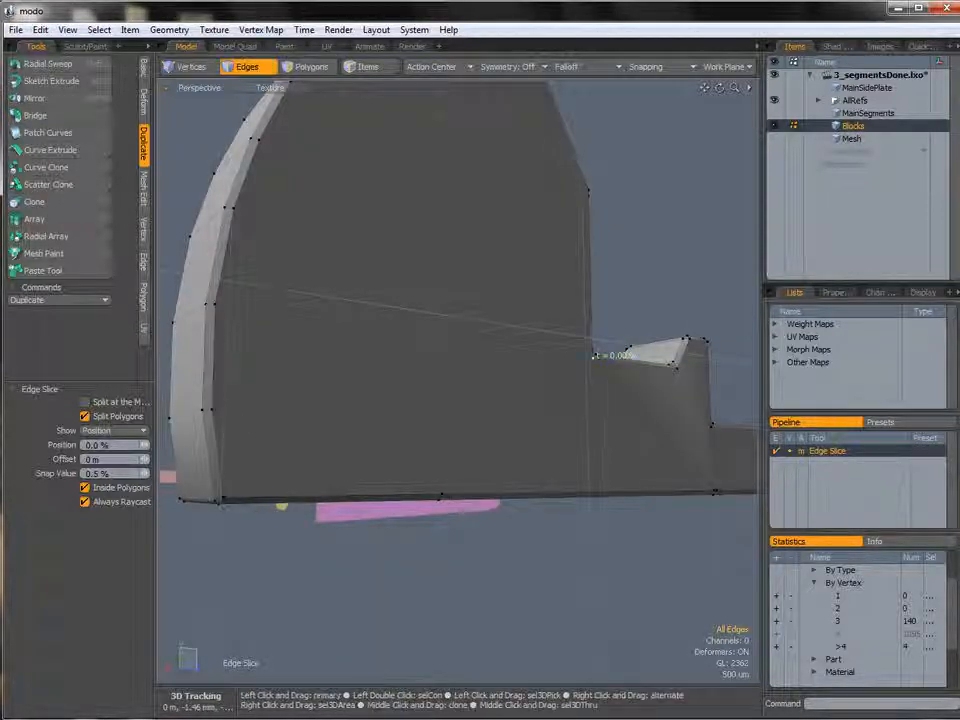
alt+drag(214, 408, 690, 416)
click(548, 427)
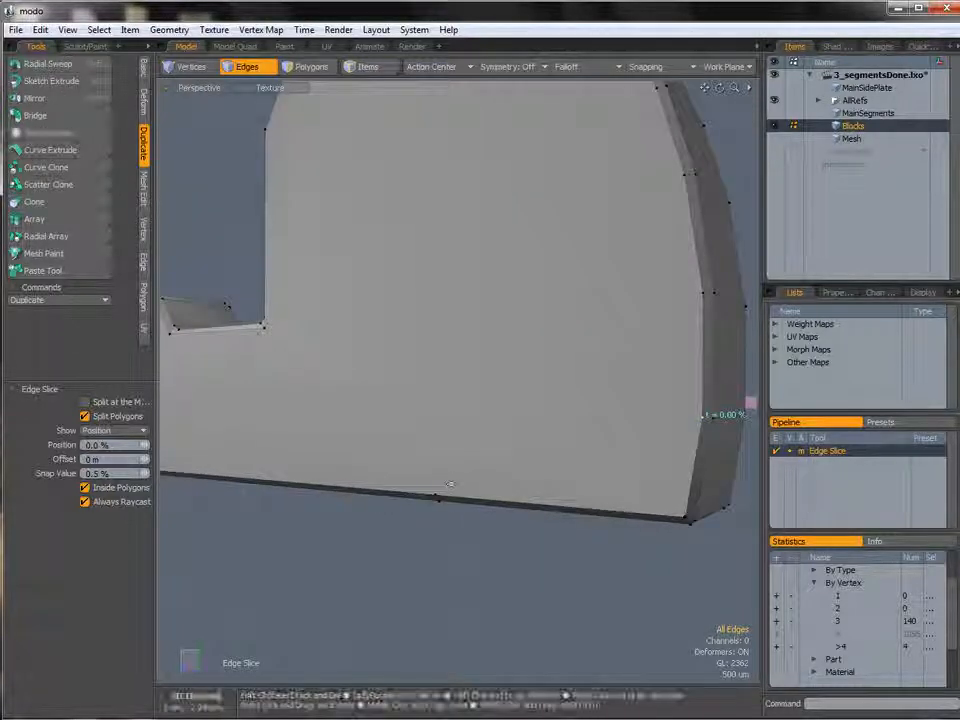
Slice edges from the notch corners down to the bottom edge on the opposite side face.
drag(364, 488, 436, 494)
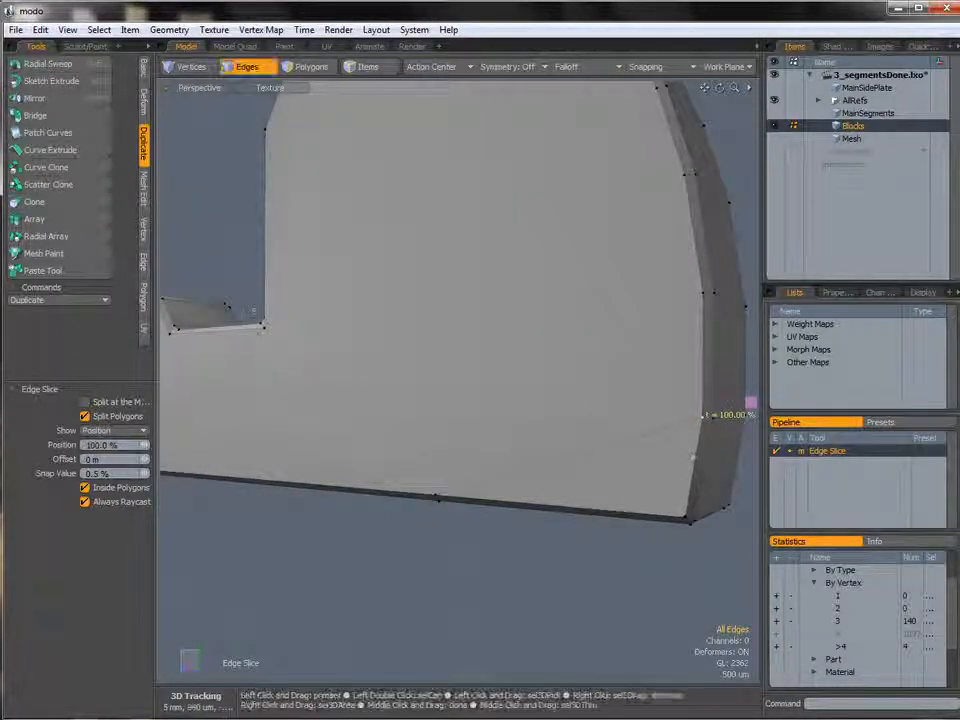
click(265, 326)
ctrl+alt+drag(450, 330, 485, 332)
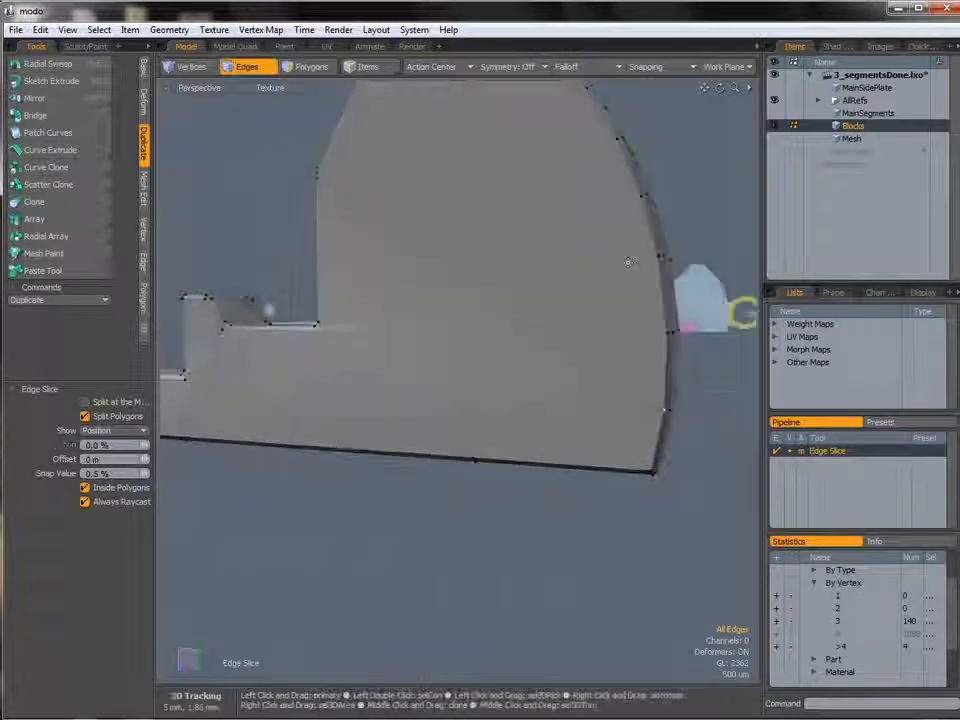
shift+drag(668, 266, 660, 254)
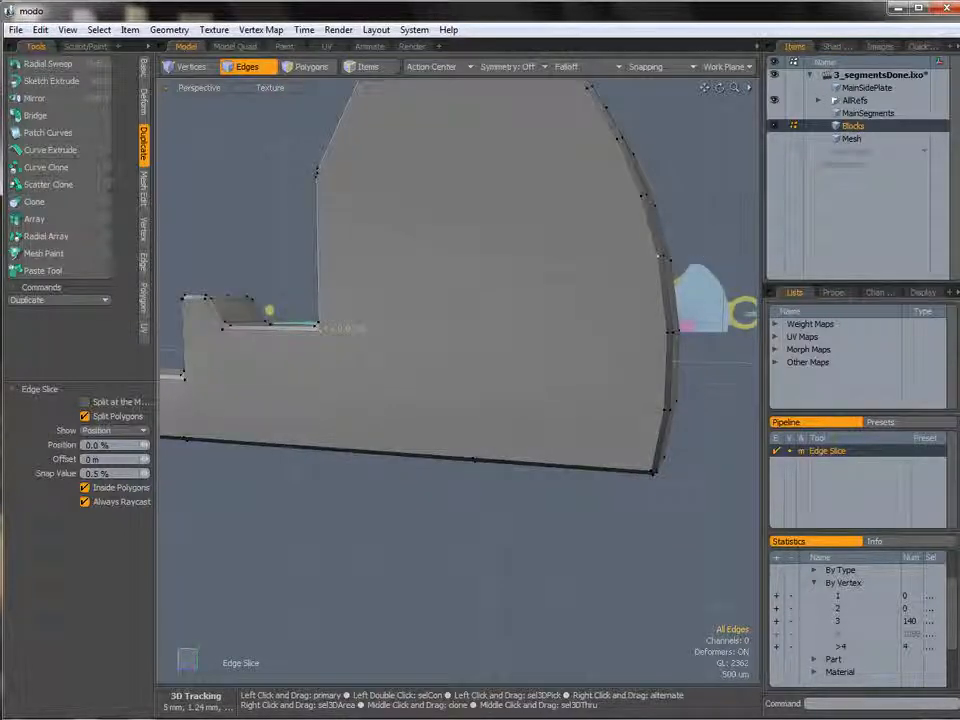
alt+shift+drag(622, 153, 649, 237)
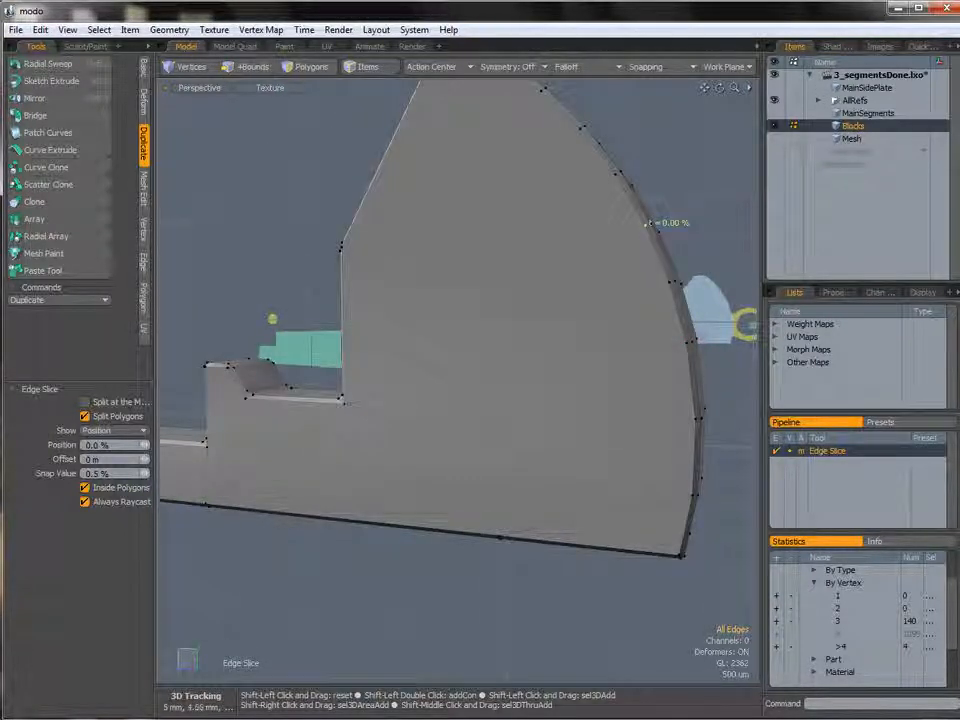
alt+drag(645, 226, 275, 245)
shift+click(222, 345)
shift+drag(222, 345, 222, 337)
click(507, 399)
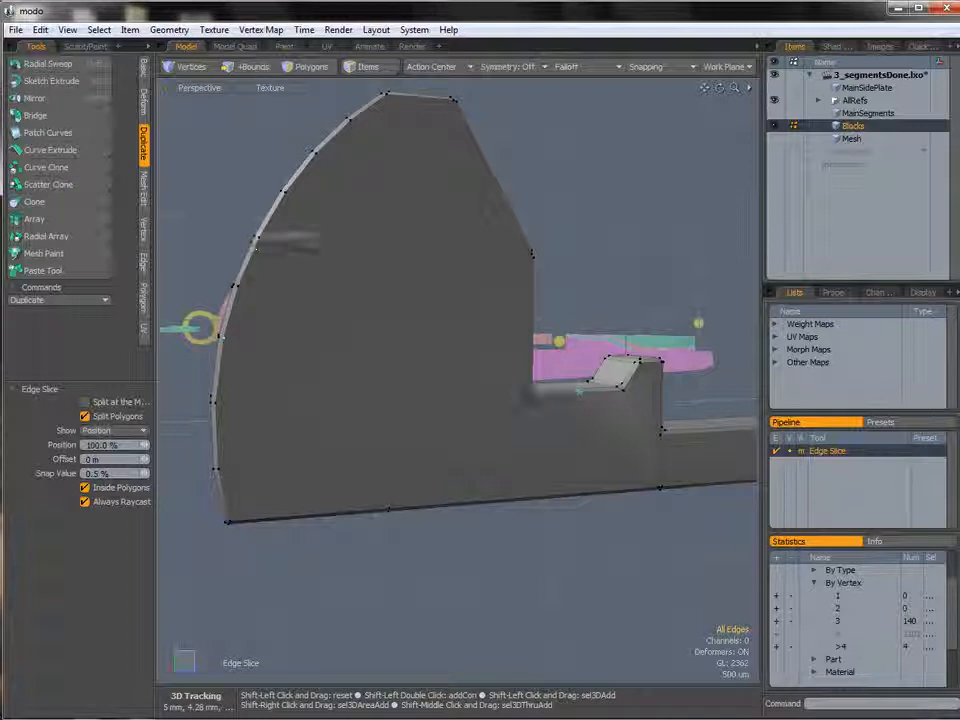
Slice an edge from the head's inner corner across to its curved outline.
shift+drag(256, 247, 257, 238)
alt+shift+drag(600, 419, 535, 440)
ctrl+alt+drag(490, 300, 559, 348)
shift+click(550, 299)
click(565, 328)
alt+drag(431, 270, 400, 279)
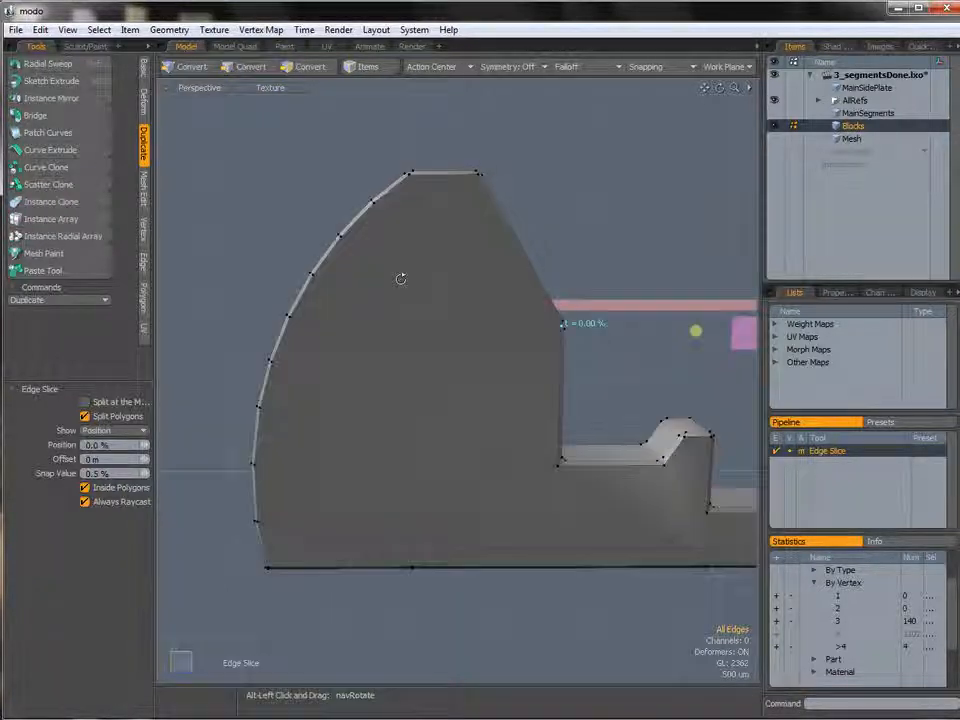
Slice further edges across the head's face to its curved outline on the other side.
click(311, 273)
alt+drag(283, 273, 297, 279)
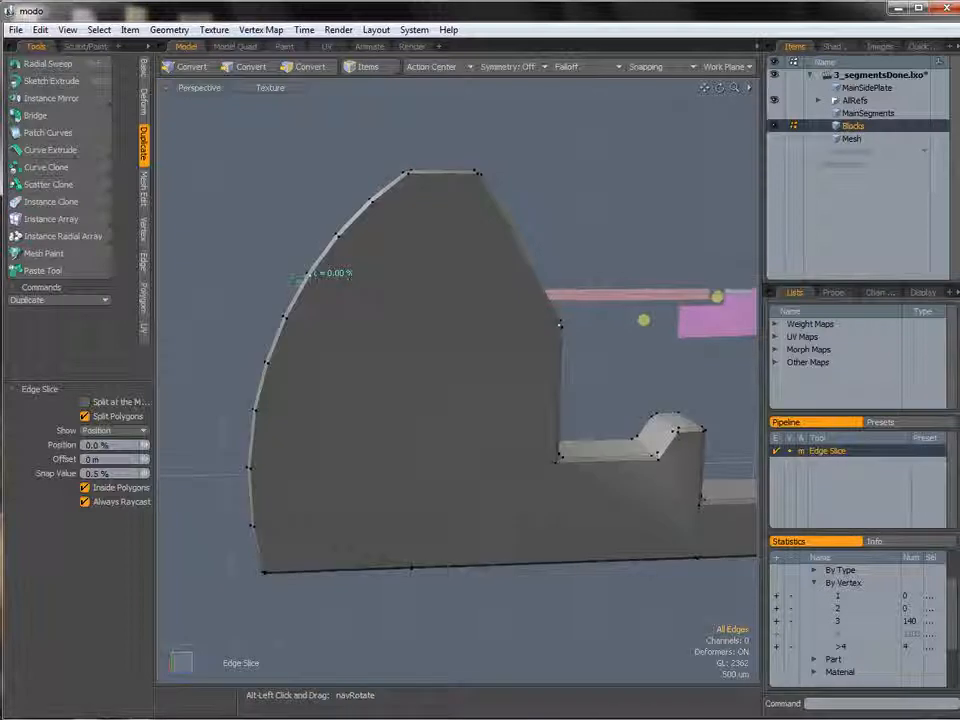
shift+click(370, 203)
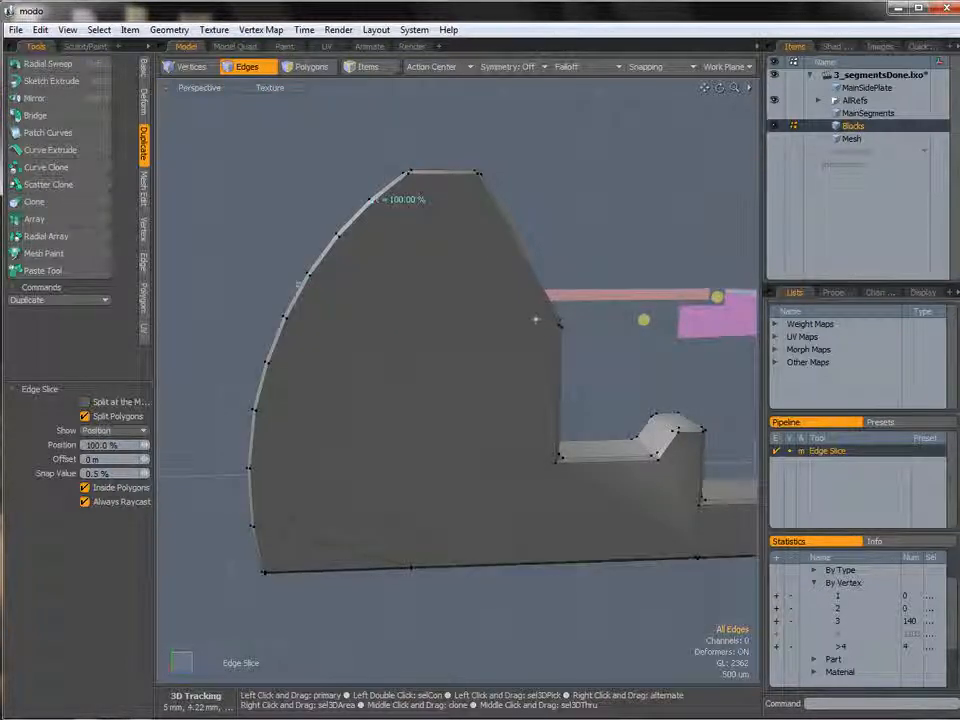
alt+drag(474, 249, 552, 255)
click(574, 264)
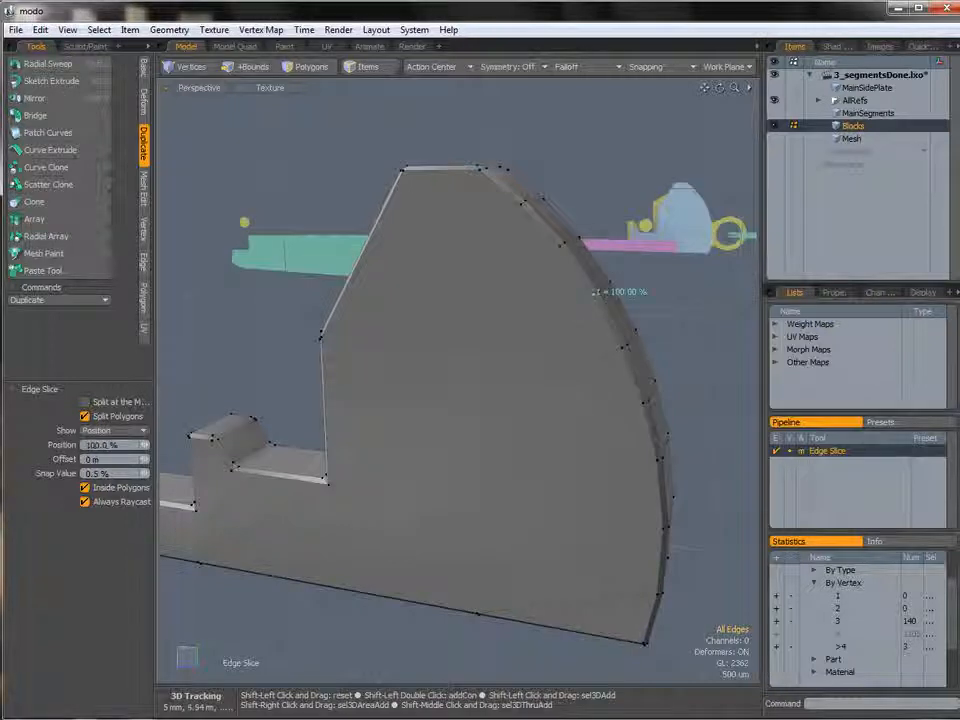
shift+click(522, 203)
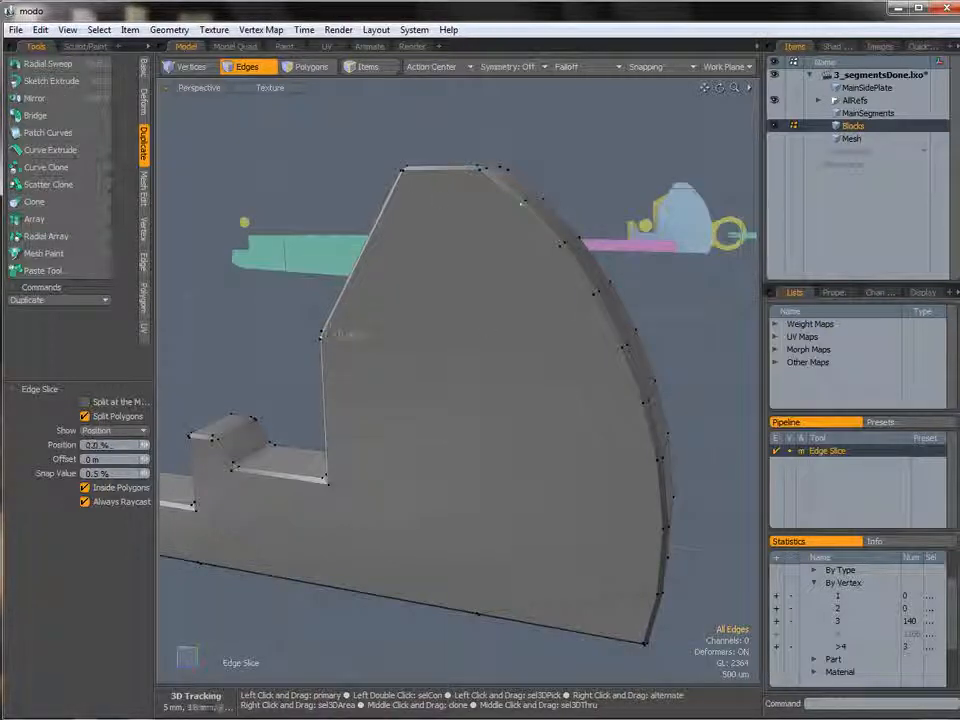
Select and review the remaining polygons with more than four vertices from the statistics.
key(space)
alt+drag(503, 386, 596, 392)
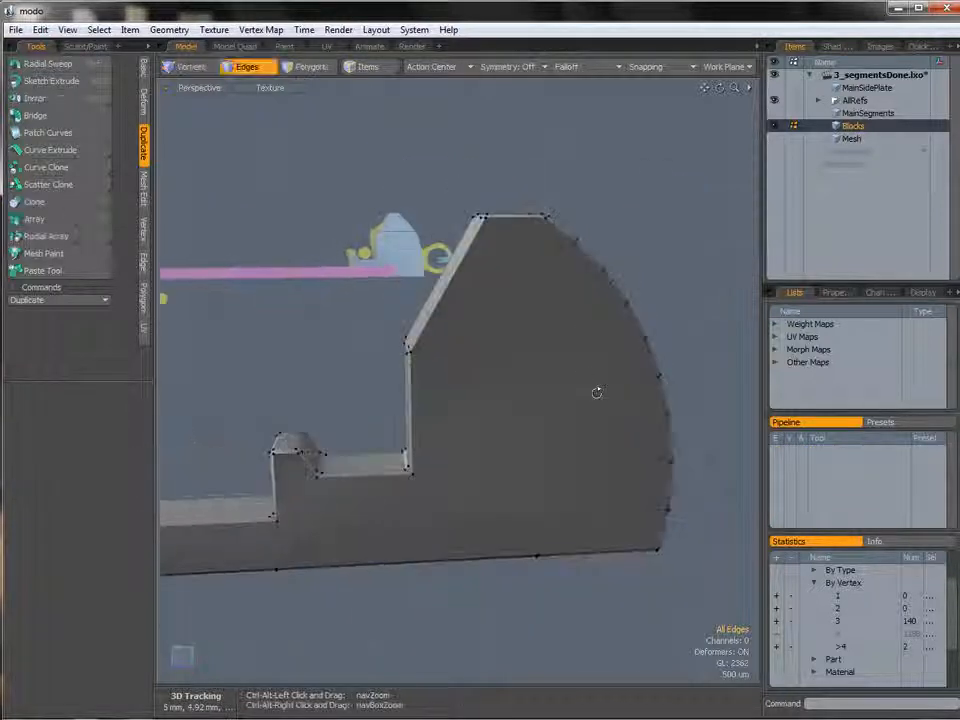
click(777, 647)
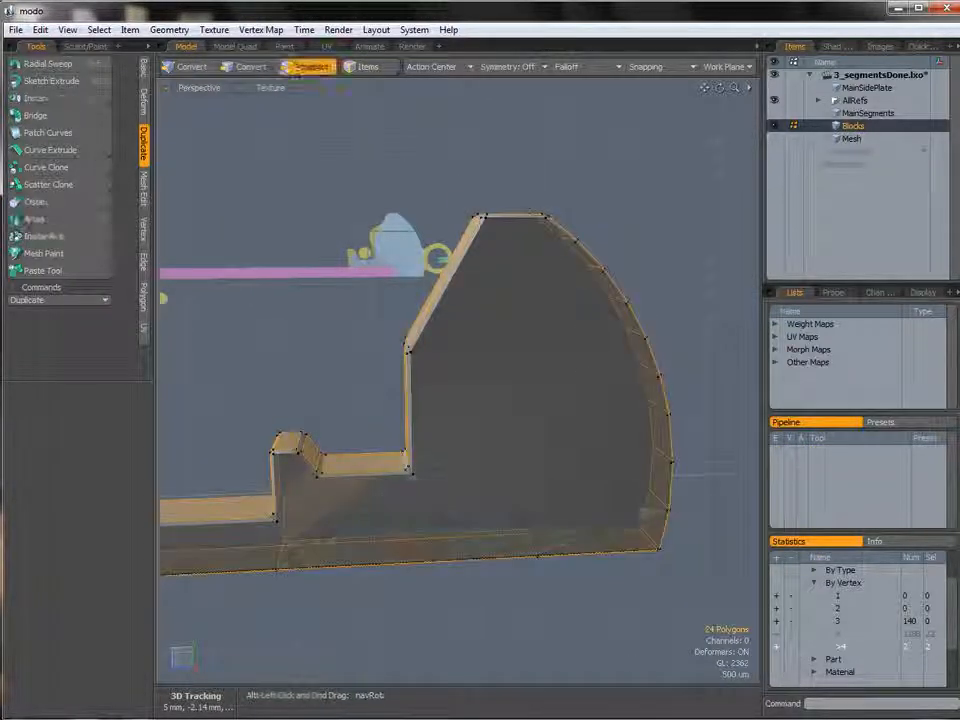
alt+drag(568, 520, 706, 462)
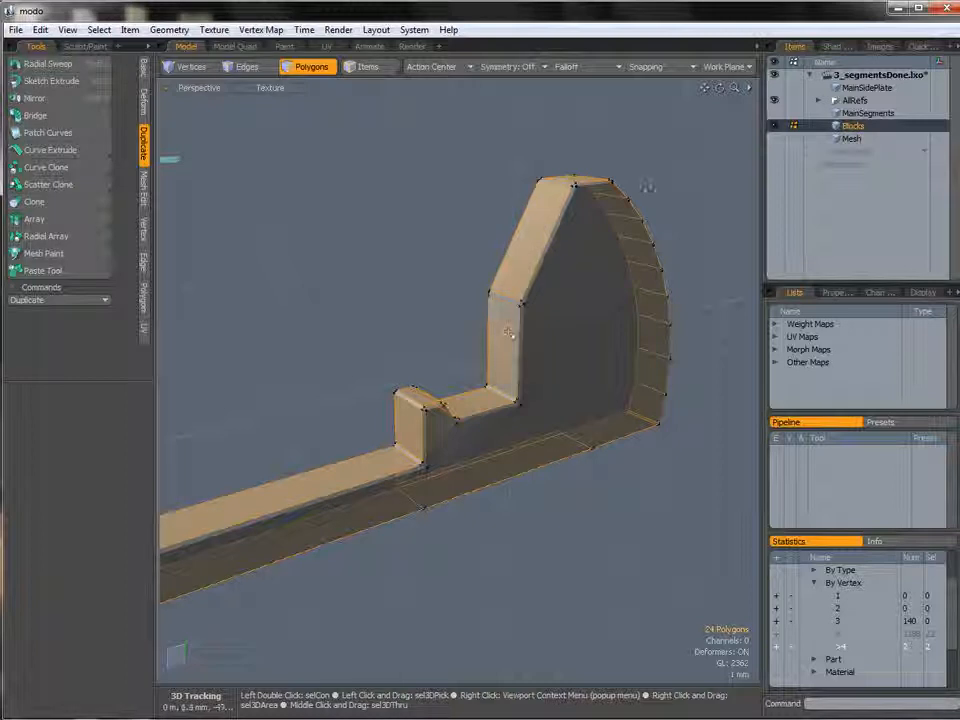
click(710, 312)
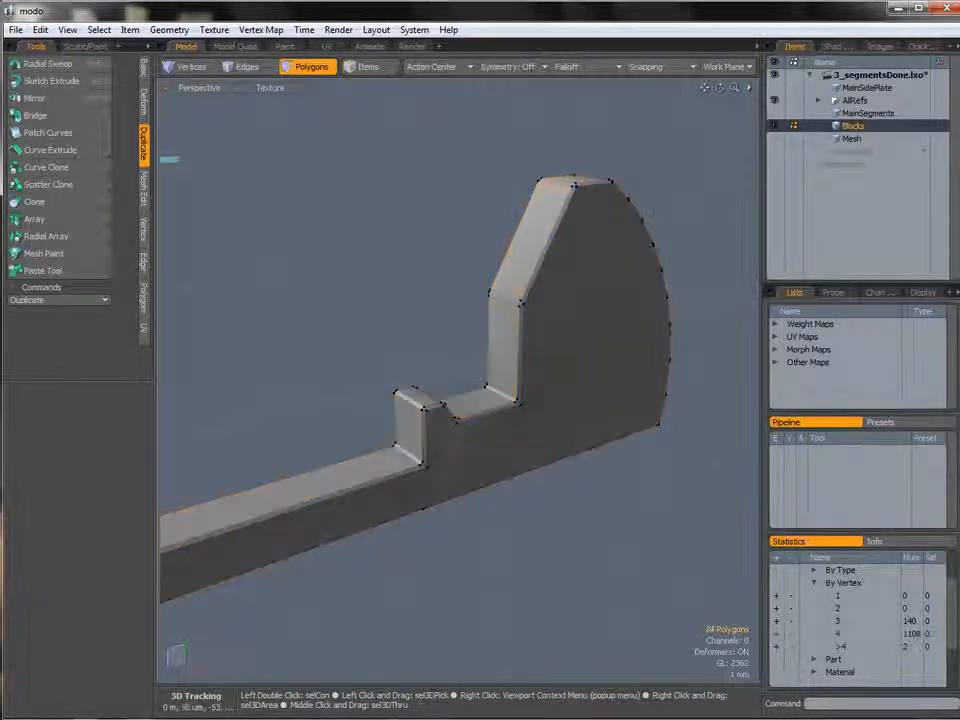
click(776, 646)
Join the two selected vertices at the bottom of the notch into one.
alt+drag(432, 428, 580, 506)
key(Escape)
key(1)
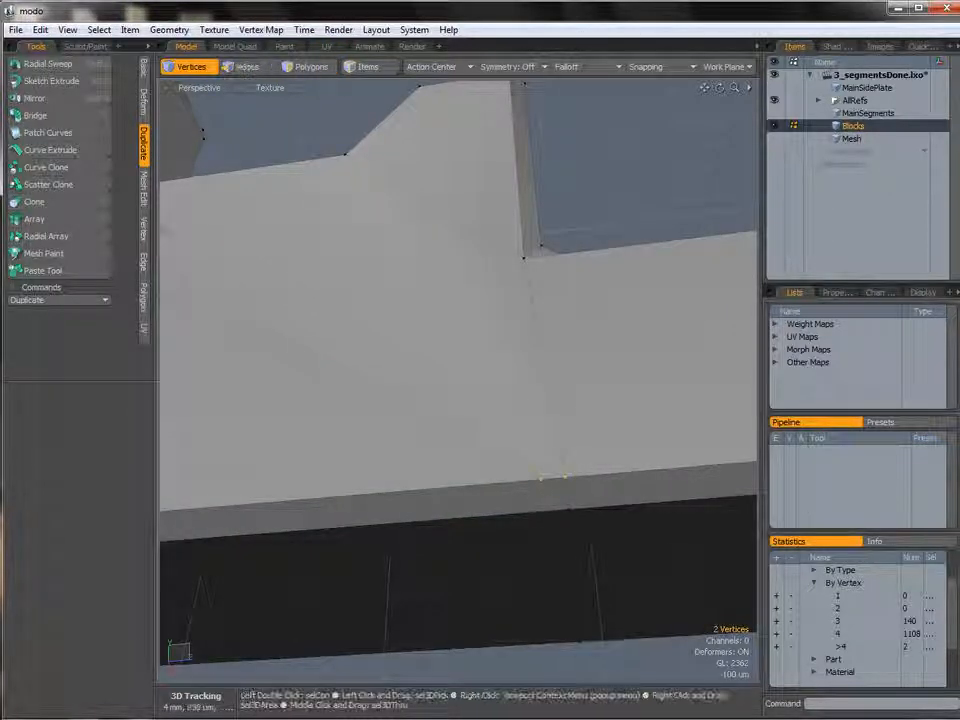
click(143, 228)
click(20, 242)
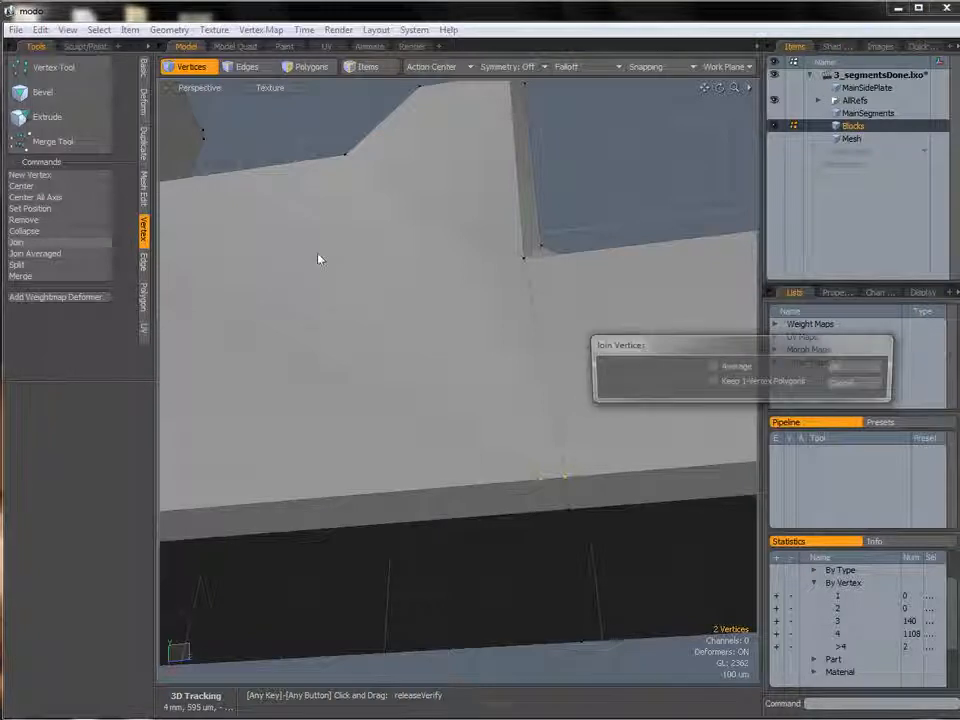
click(848, 368)
click(797, 377)
Select the polygons of the head's side faces and inset them 200 um with Bevel.
ctrl+alt+drag(612, 434, 420, 440)
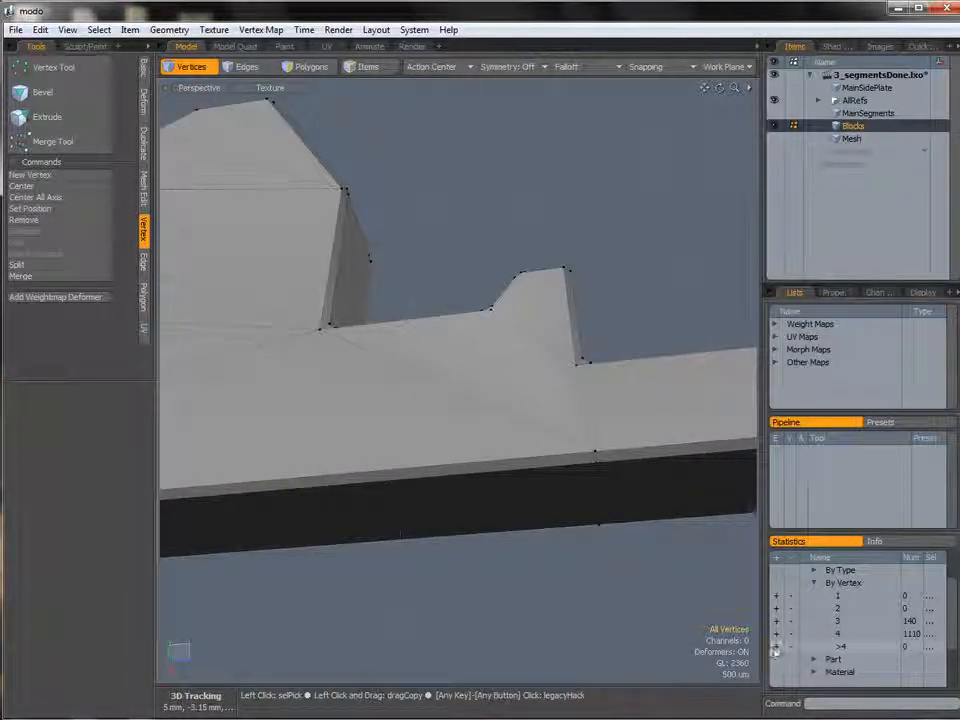
alt+drag(550, 438, 190, 480)
alt+shift+drag(190, 480, 290, 480)
alt+drag(583, 404, 510, 438)
ctrl+alt+drag(510, 438, 578, 374)
ctrl+alt+drag(635, 392, 575, 392)
mouse_move(575, 392)
alt+mouse_down()
mouse_move(478, 413)
mouse_move(550, 408)
mouse_move(611, 422)
mouse_move(406, 457)
alt+mouse_up()
key(3)
mouse_move(504, 425)
shift+mouse_down()
mouse_move(540, 388)
mouse_move(545, 190)
shift+mouse_up()
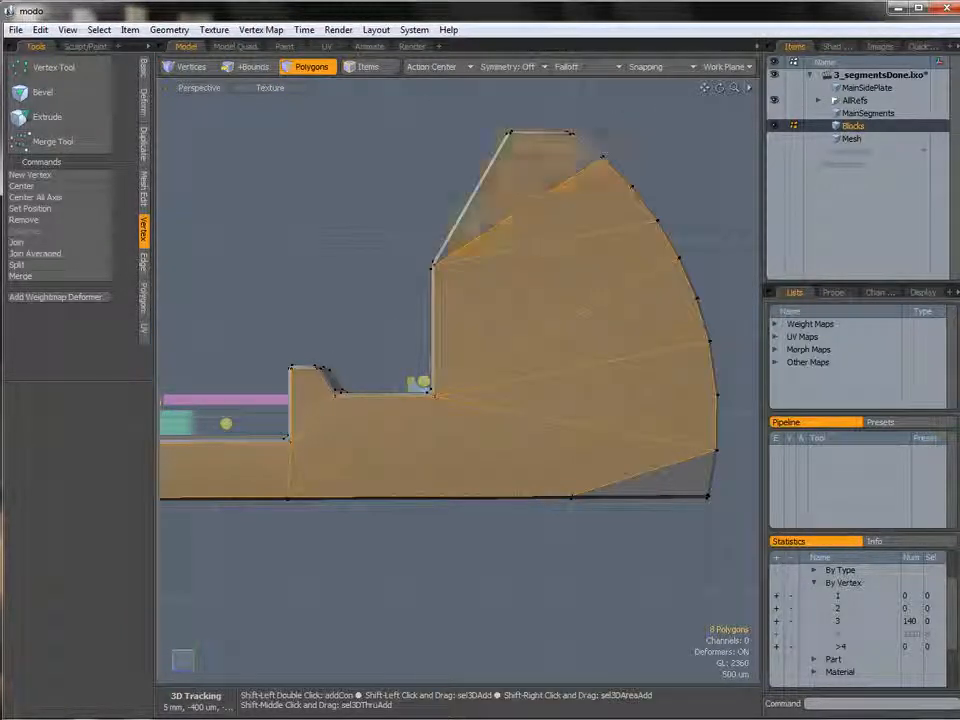
shift+click(690, 478)
alt+drag(380, 452, 630, 440)
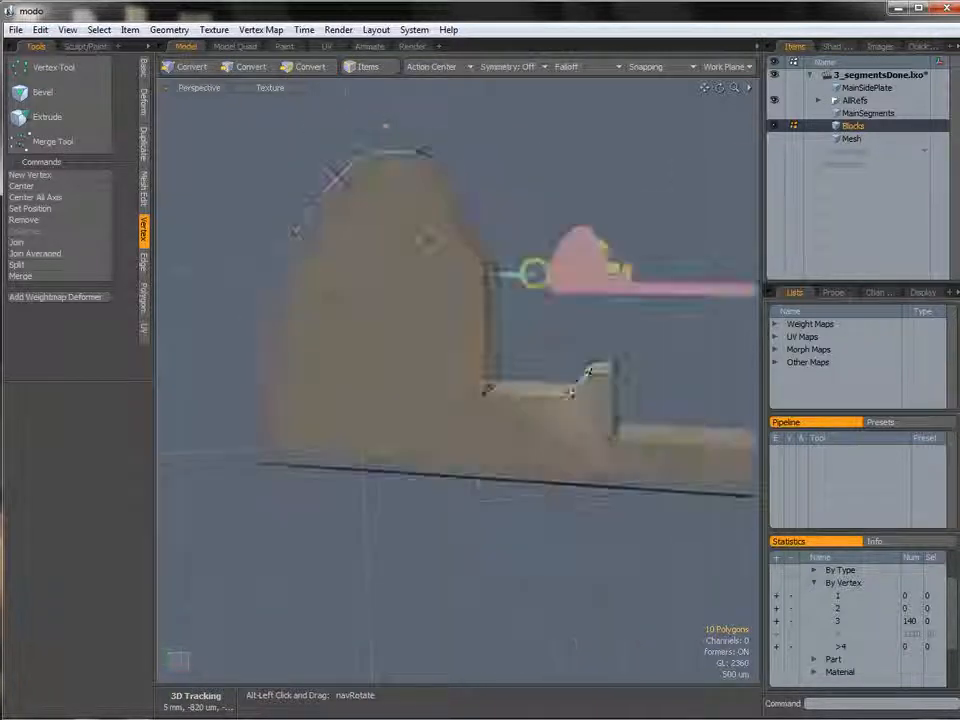
mouse_move(414, 190)
shift+mouse_down()
mouse_move(300, 300)
mouse_move(300, 420)
mouse_move(497, 450)
mouse_move(573, 427)
mouse_move(655, 450)
mouse_move(581, 423)
mouse_move(690, 422)
shift+mouse_up()
alt+drag(600, 405, 470, 425)
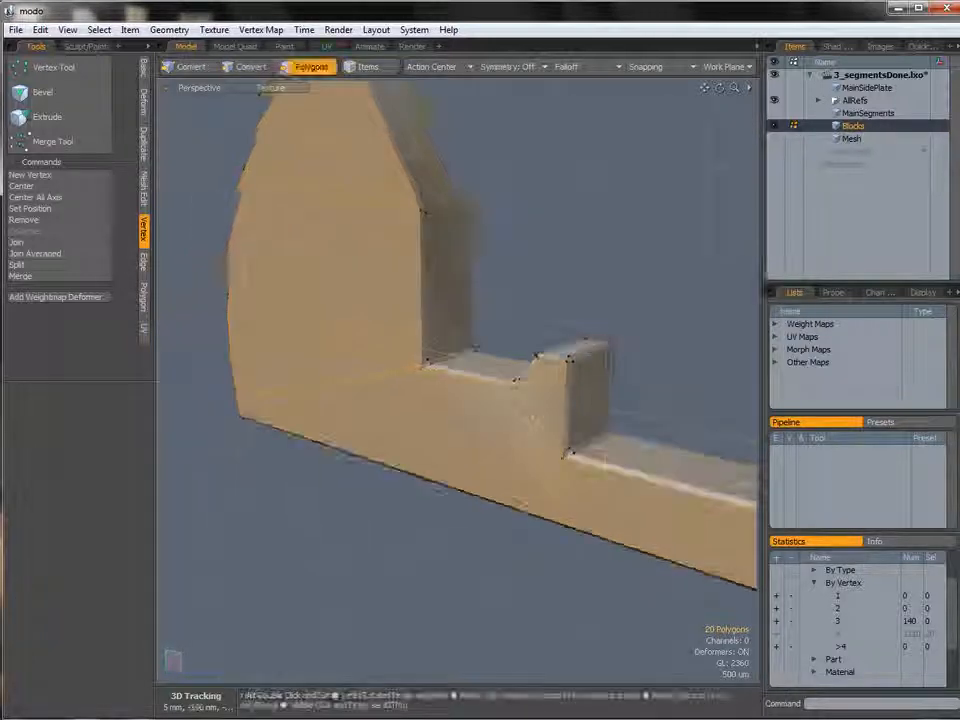
key(b)
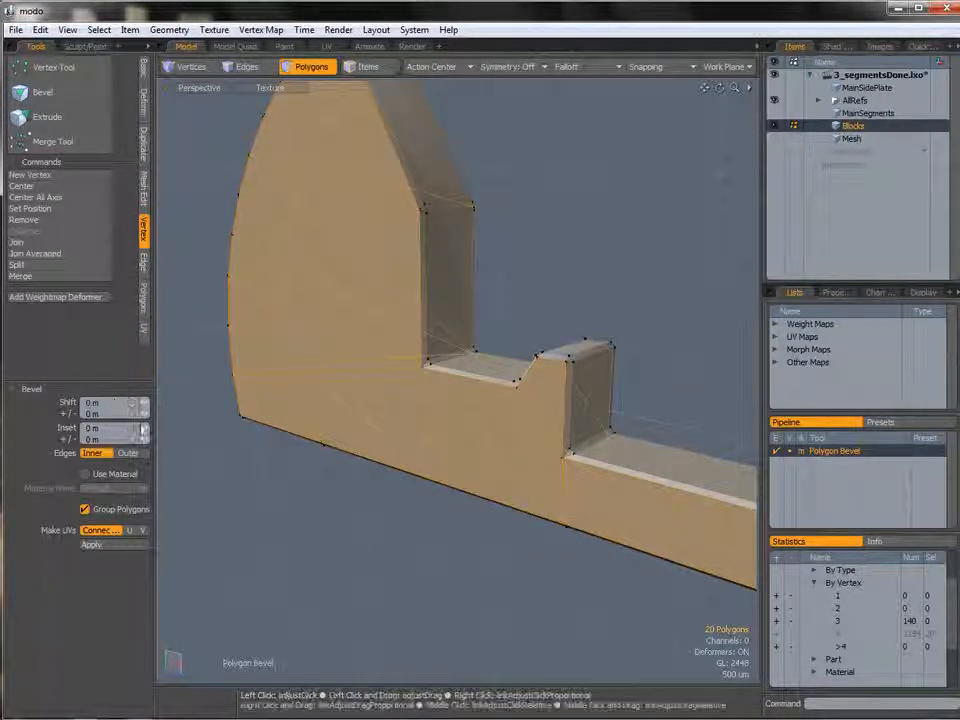
mouse_move(143, 430)
mouse_down()
mouse_move(160, 430)
mouse_move(143, 428)
mouse_up()
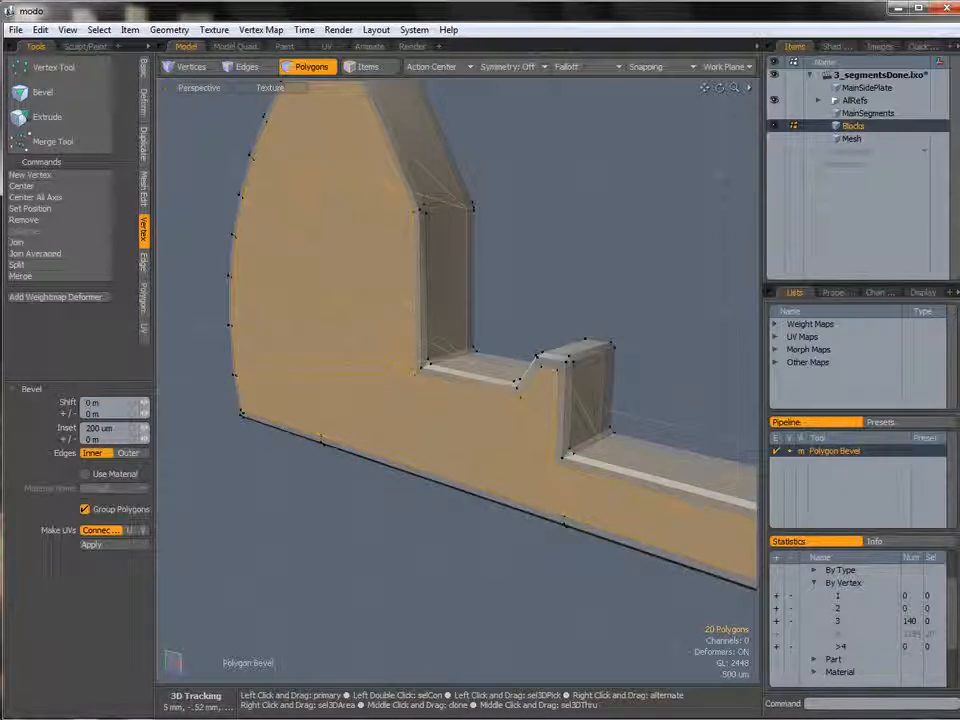
key(space)
In the Left view, move the two selected bottom-corner vertices up by 385 um.
click(555, 300)
alt+drag(555, 300, 625, 275)
alt+shift+drag(190, 408, 336, 448)
key(ctrl+space)
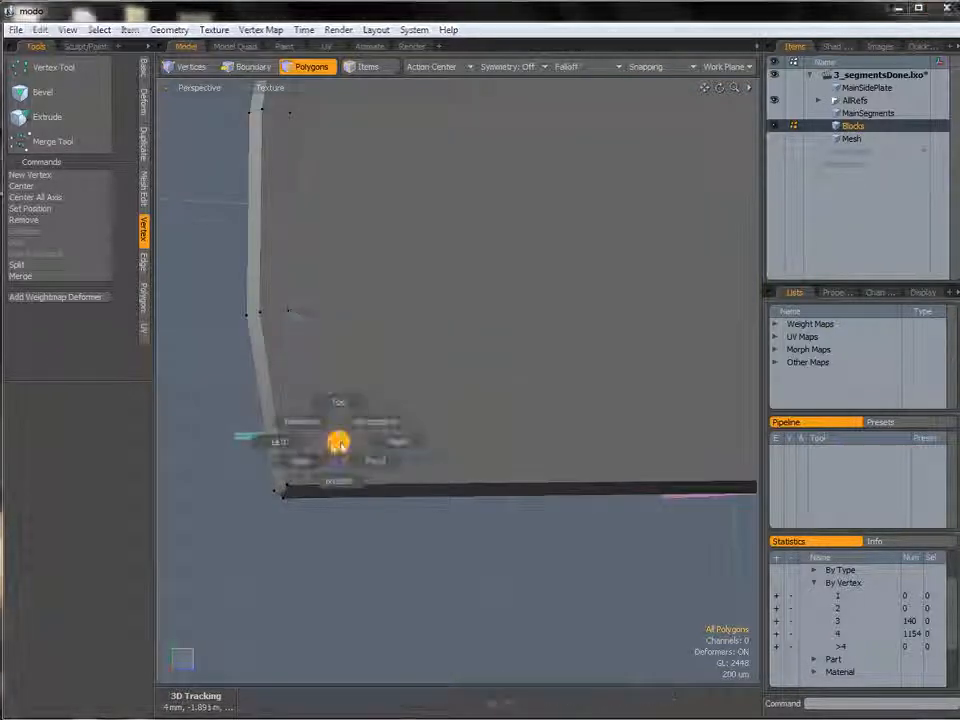
click(304, 446)
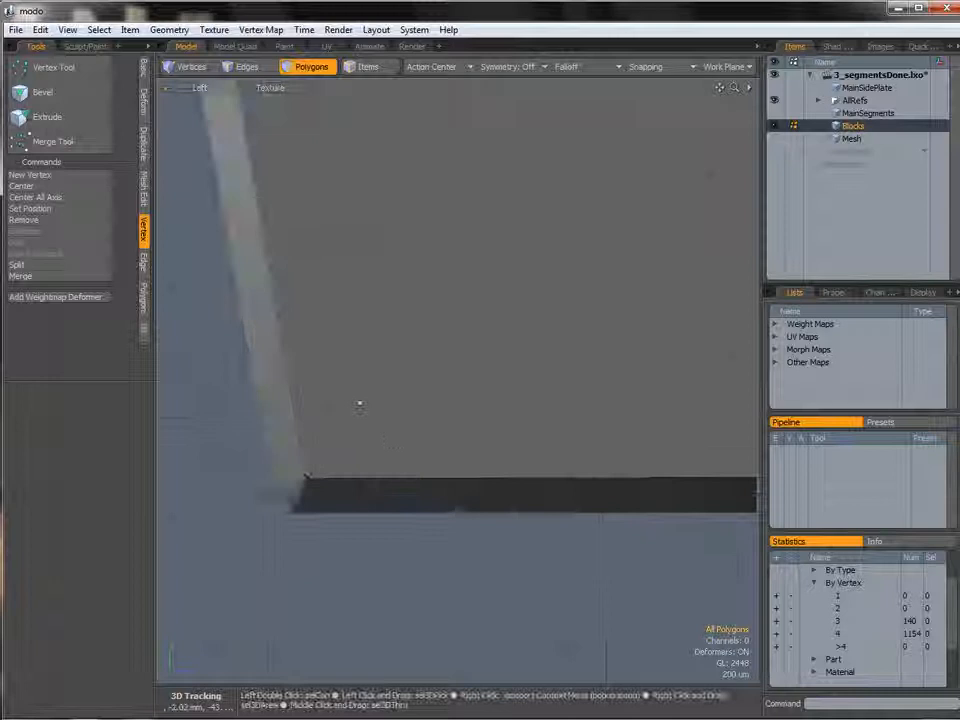
key(1)
key(w)
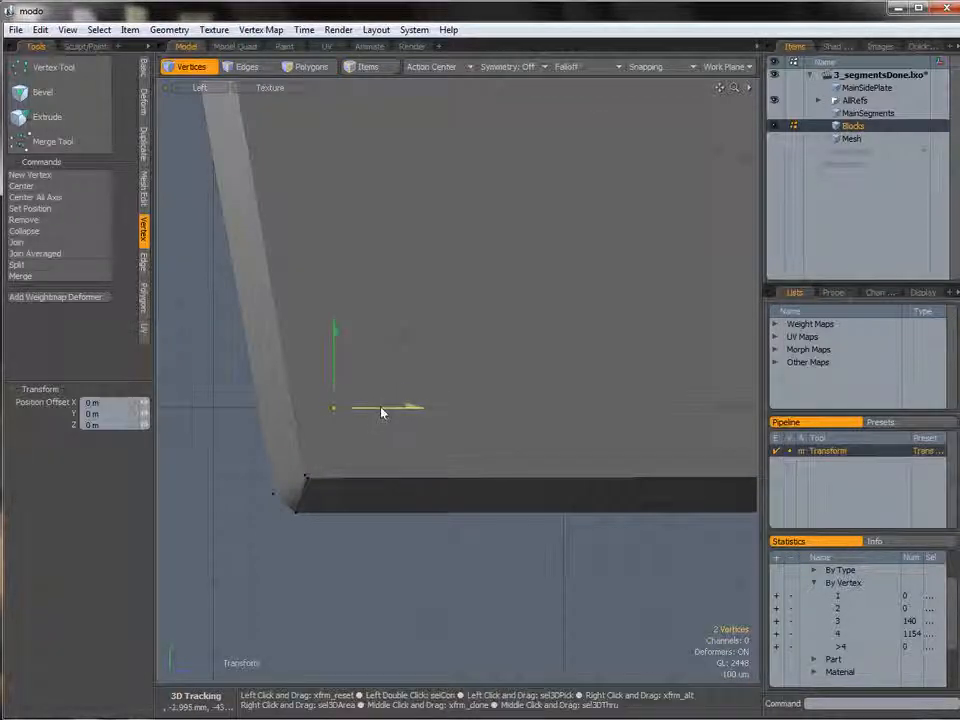
key(space)
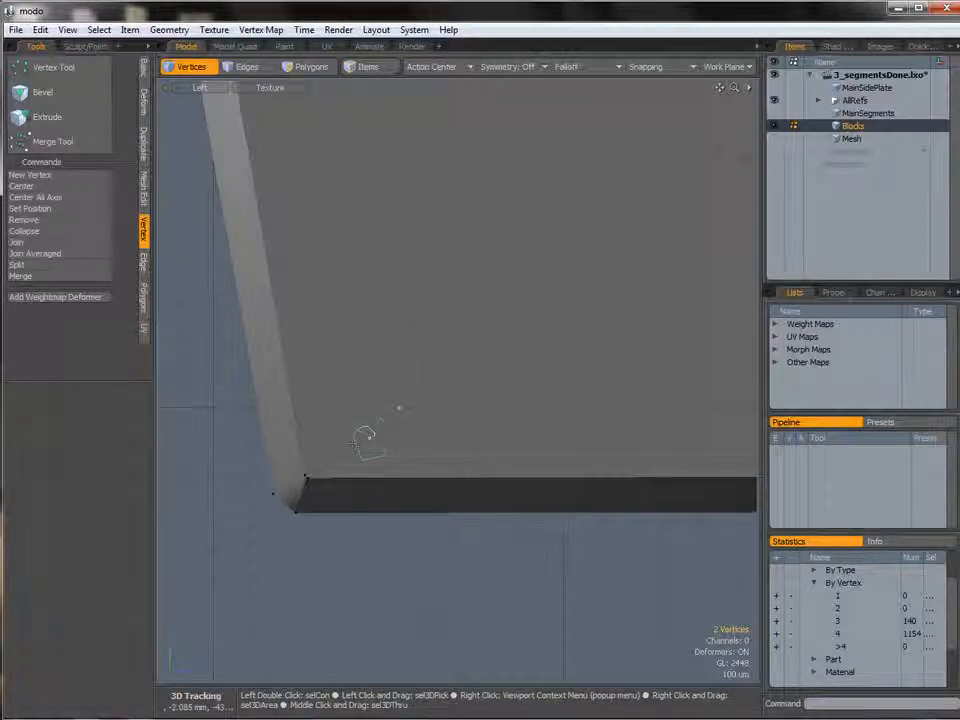
key(w)
drag(378, 373, 378, 291)
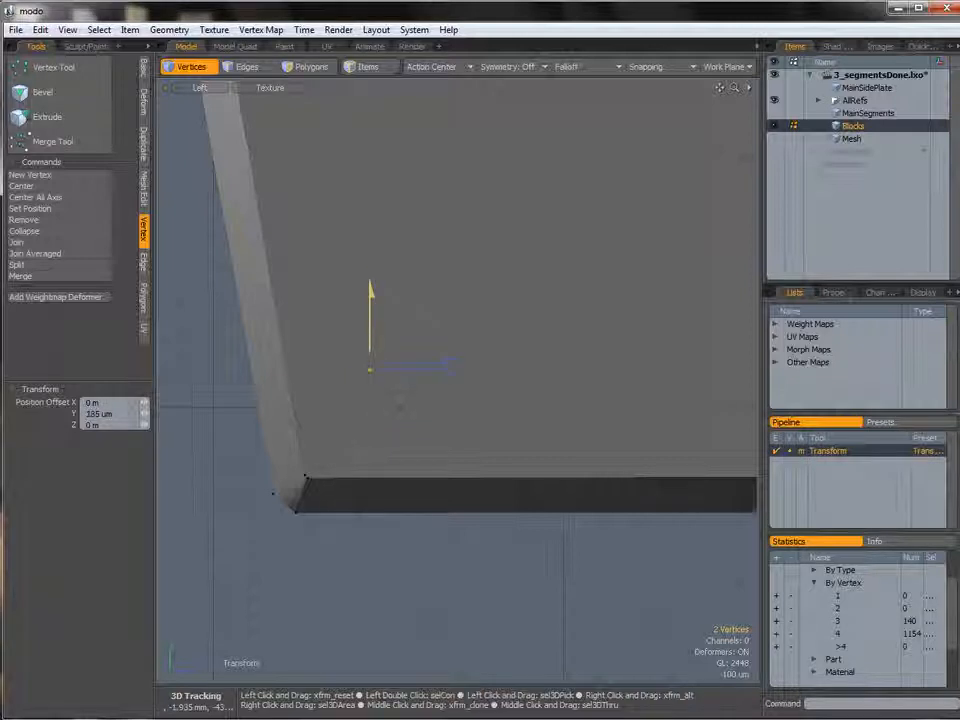
key(space)
In the Top view, select the whole segment and shift it one slot to the left.
click(400, 409)
scroll(400, 409, down, 5)
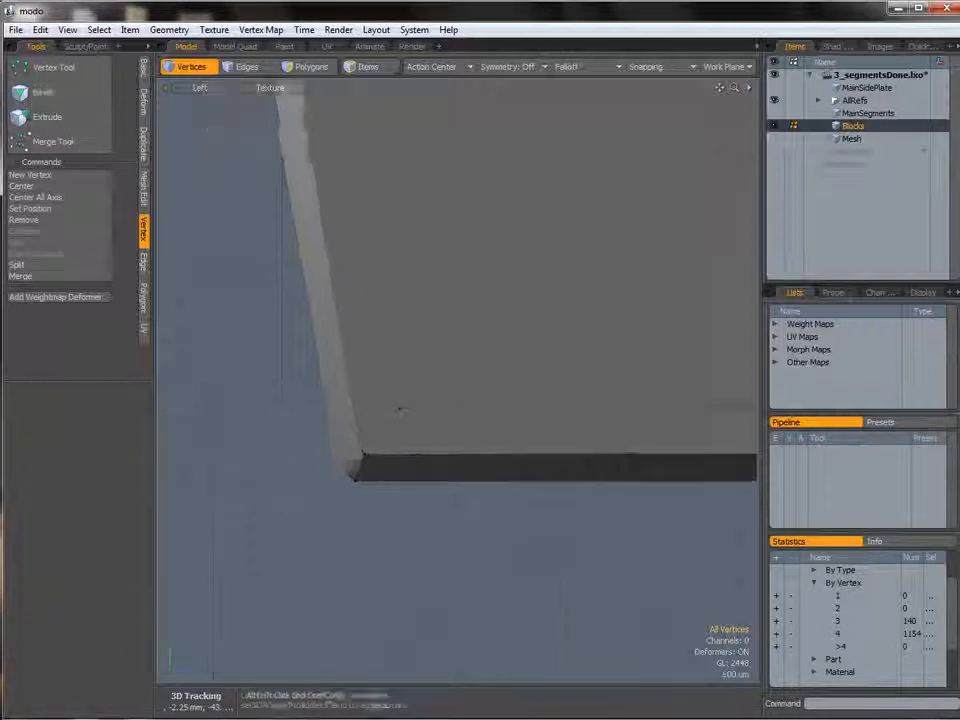
alt+shift+drag(480, 378, 300, 468)
key(ctrl+space)
click(480, 326)
scroll(628, 328, down, 8)
alt+drag(628, 328, 535, 424)
key(ctrl+space)
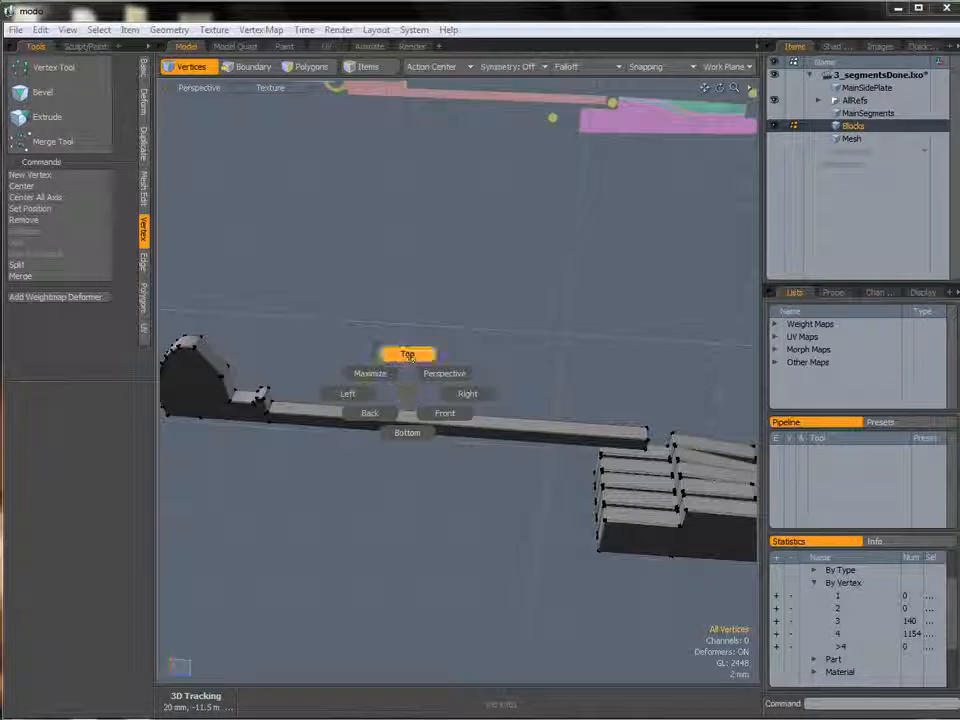
click(408, 356)
scroll(441, 266, up, 5)
ctrl+alt+drag(441, 266, 484, 257)
key(3)
double_click(467, 272)
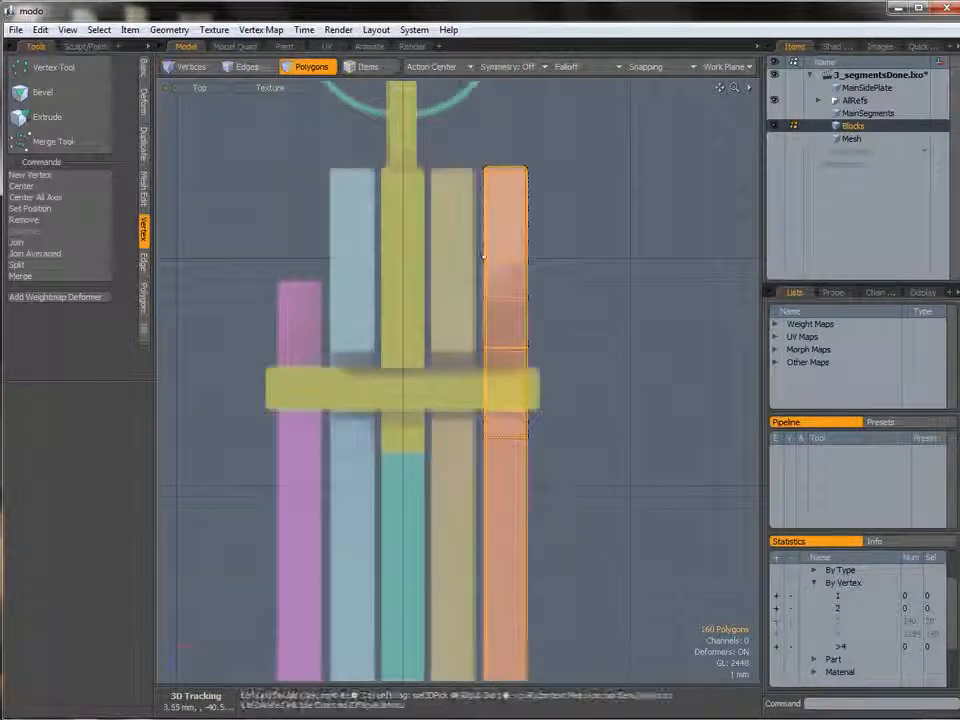
key(w)
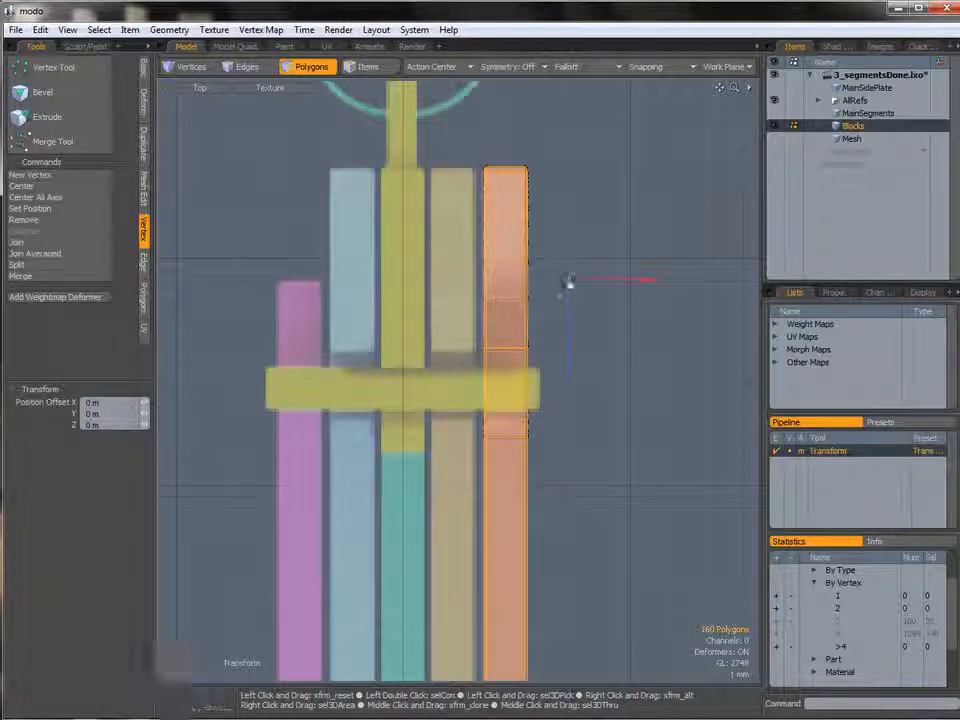
drag(647, 281, 594, 281)
Copy and paste the segment, then move the copy 4.45 mm left into the next slot.
key(ctrl+c)
key(ctrl+v)
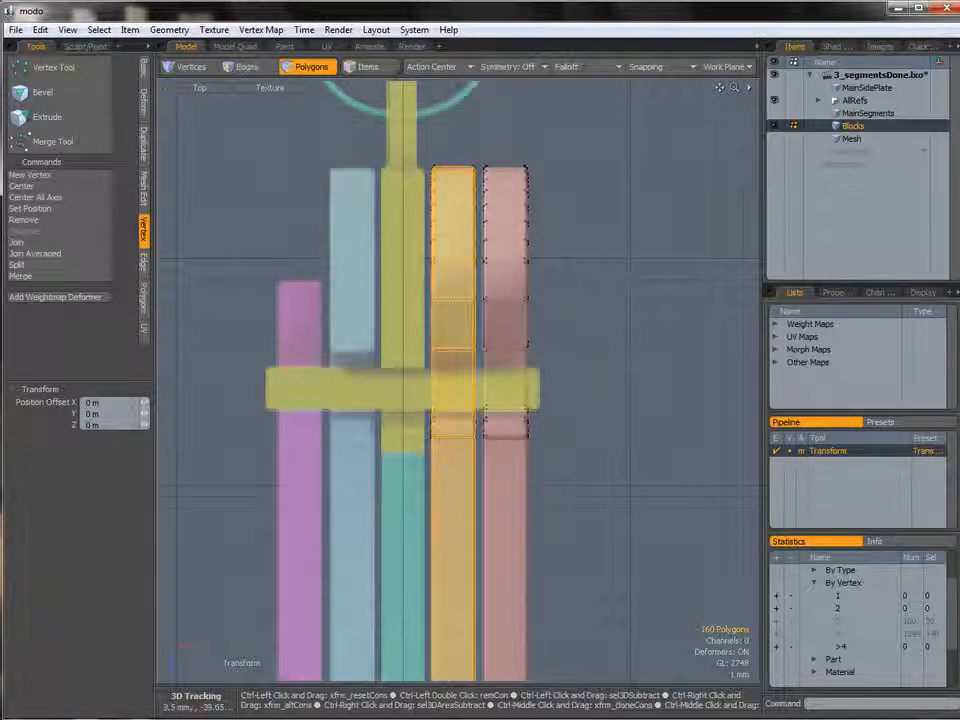
click(581, 257)
drag(640, 261, 543, 258)
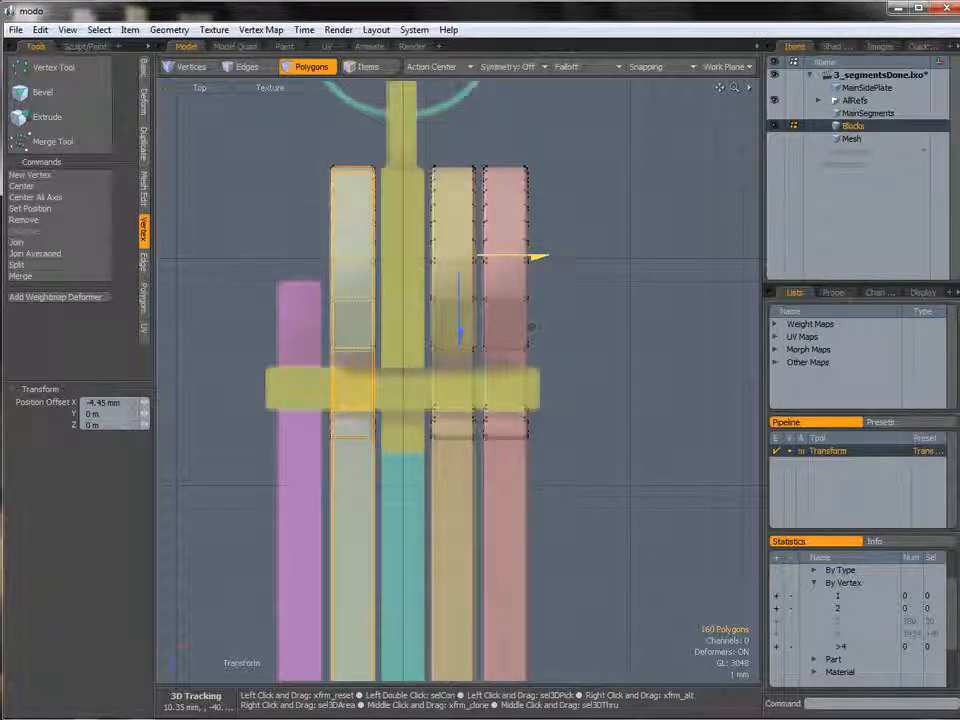
key(space)
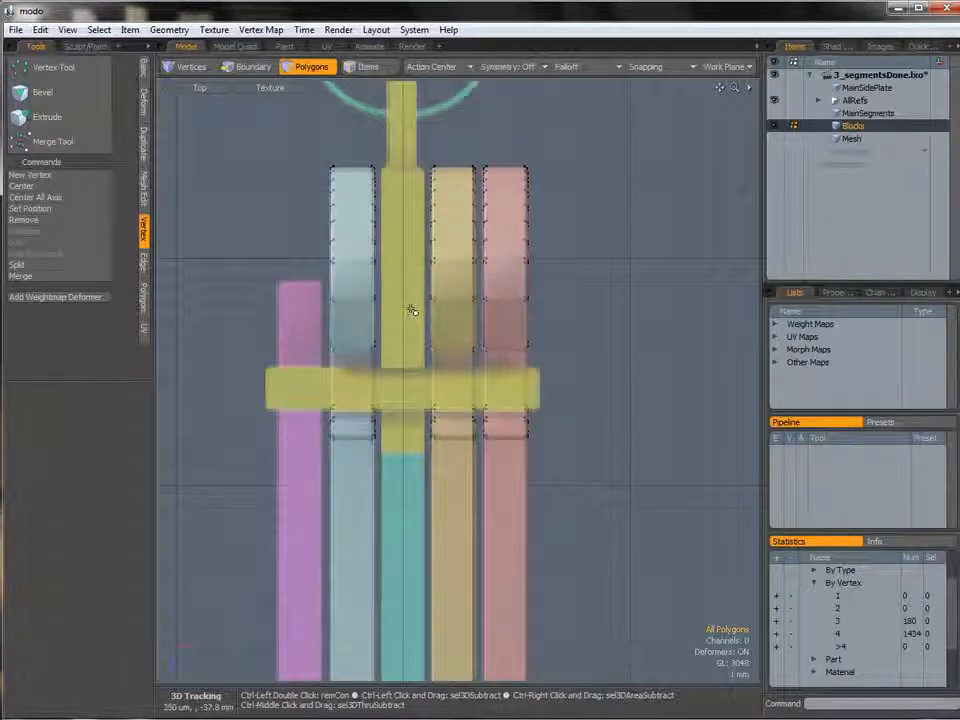
Select the Mesh layer's segment and move it 4.55 mm left into the central slot in the Top view.
key(ctrl+space)
click(446, 285)
alt+drag(475, 304, 602, 264)
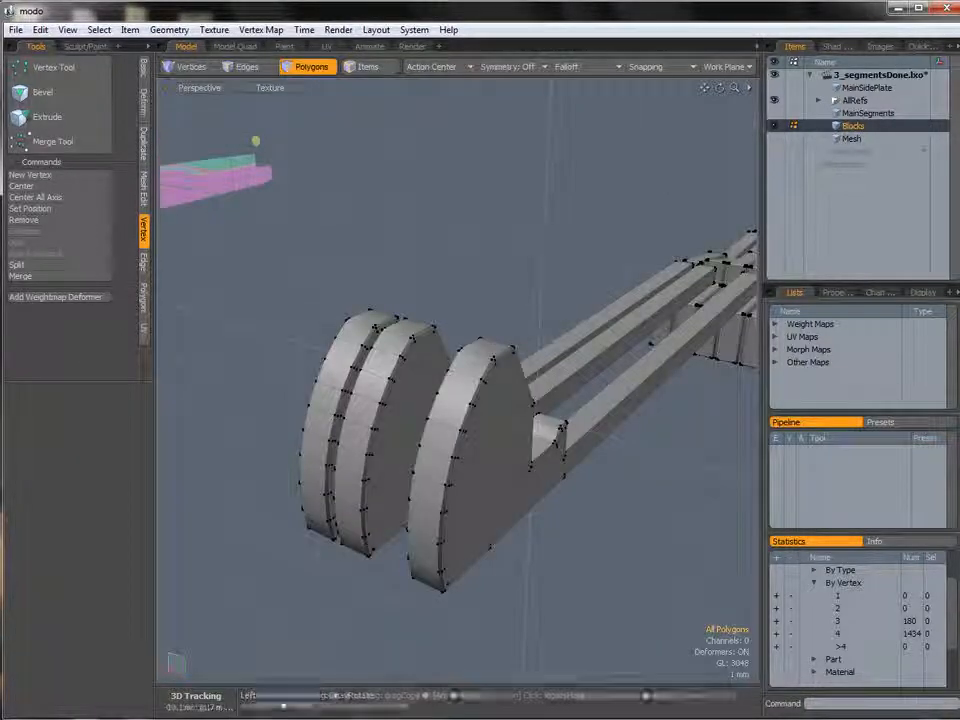
click(851, 139)
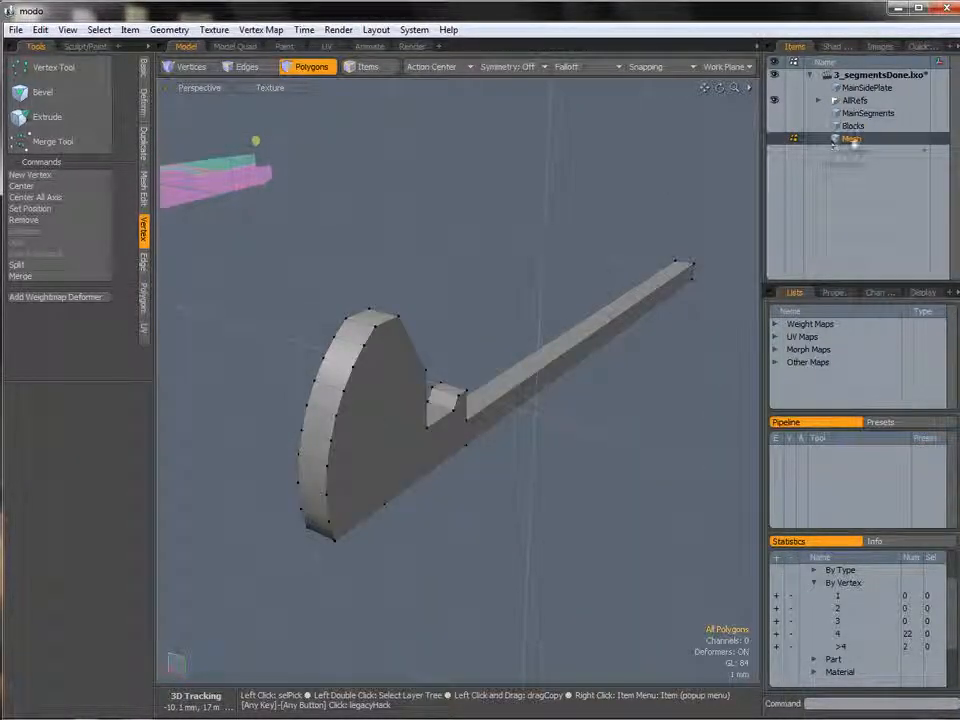
double_click(405, 373)
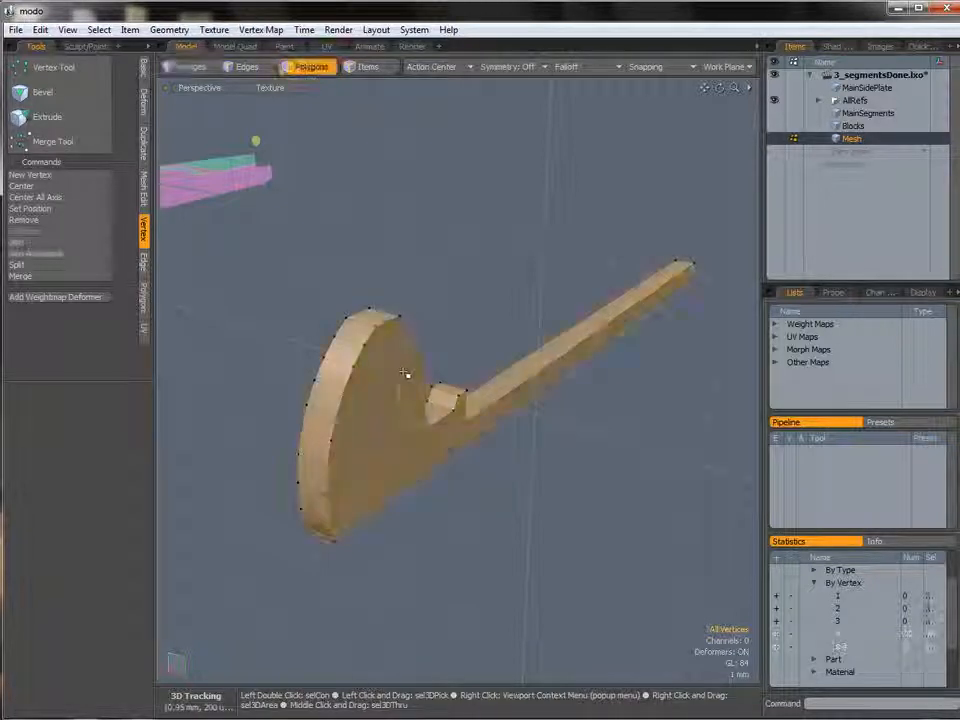
key(ctrl+space)
click(446, 318)
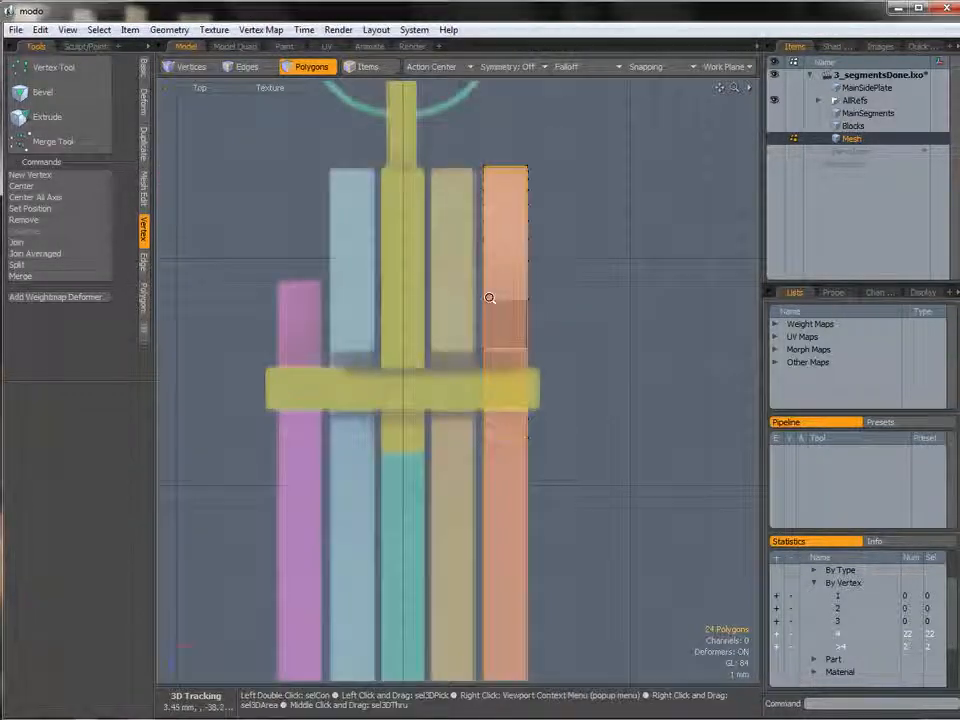
key(w)
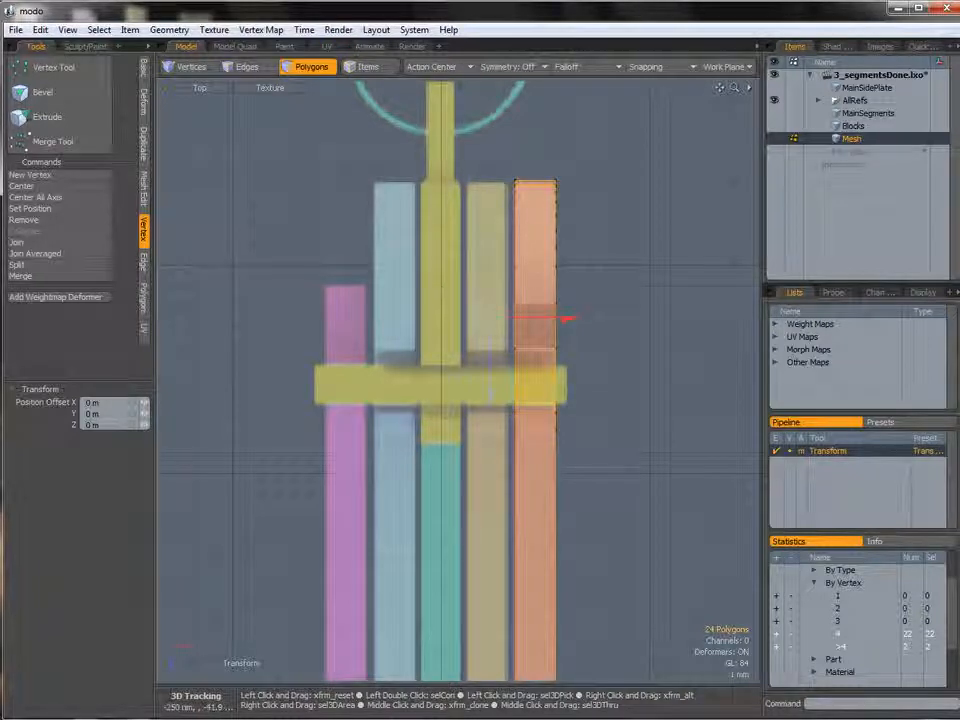
alt+shift+drag(444, 267, 444, 356)
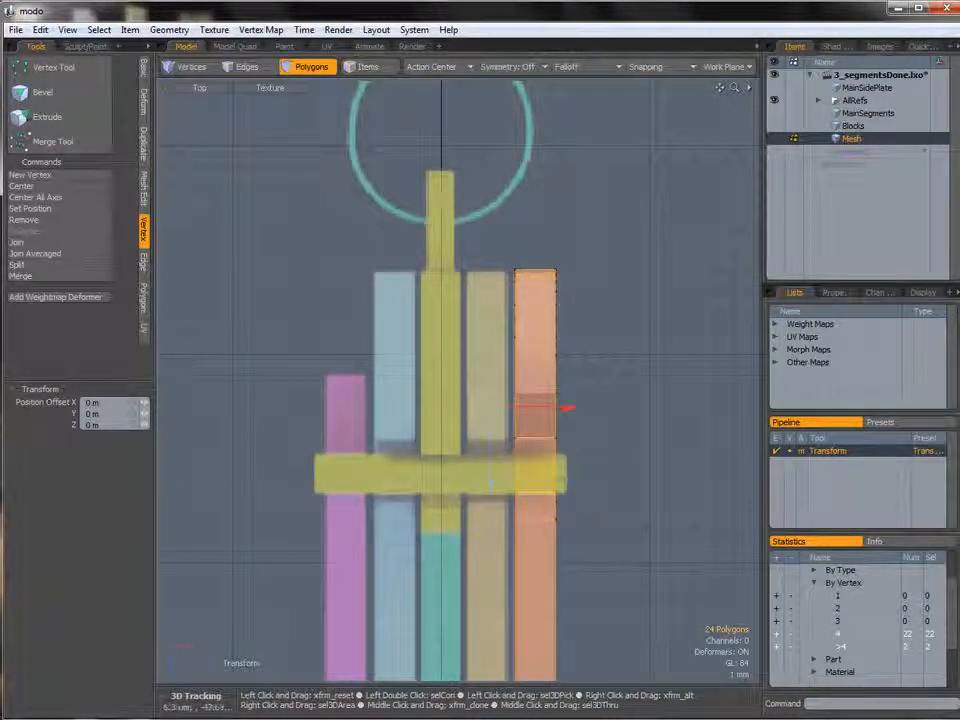
drag(571, 410, 478, 408)
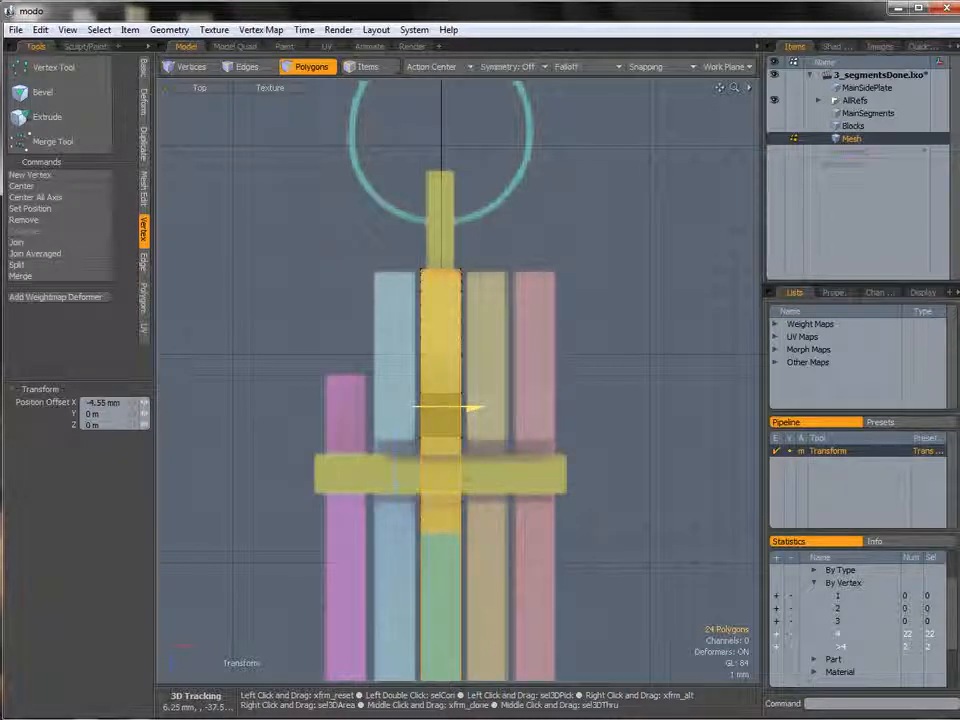
Compare the central segment's profile against its neighbours from the Perspective, Right and Left views.
key(ctrl+space)
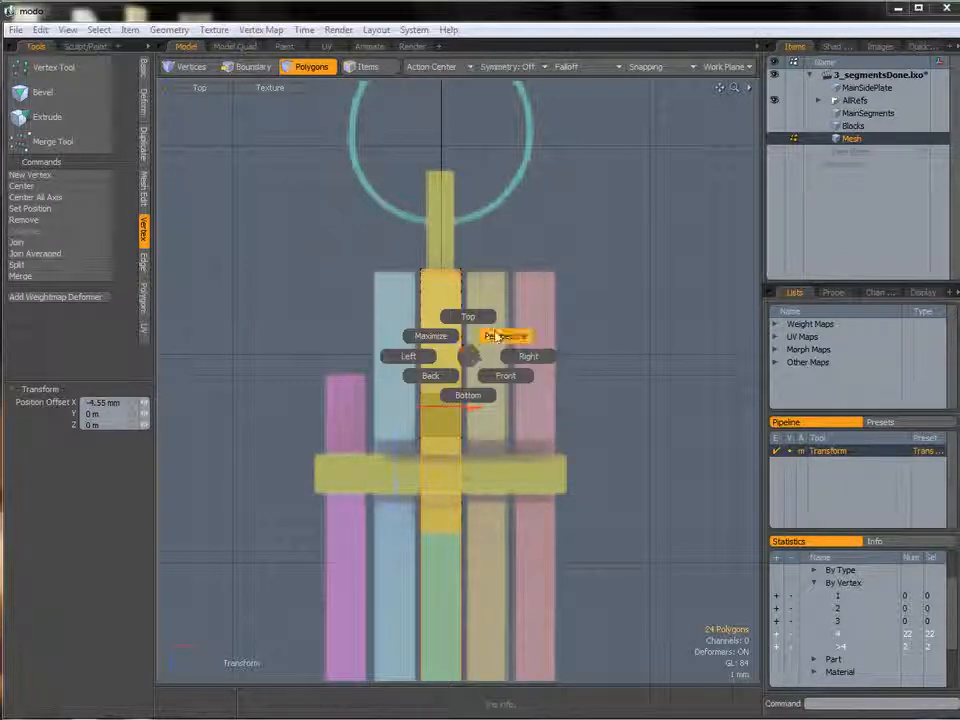
click(497, 338)
alt+drag(493, 333, 413, 328)
key(q)
click(514, 304)
alt+drag(514, 304, 476, 343)
key(ctrl+space)
click(533, 341)
ctrl+alt+drag(547, 339, 557, 291)
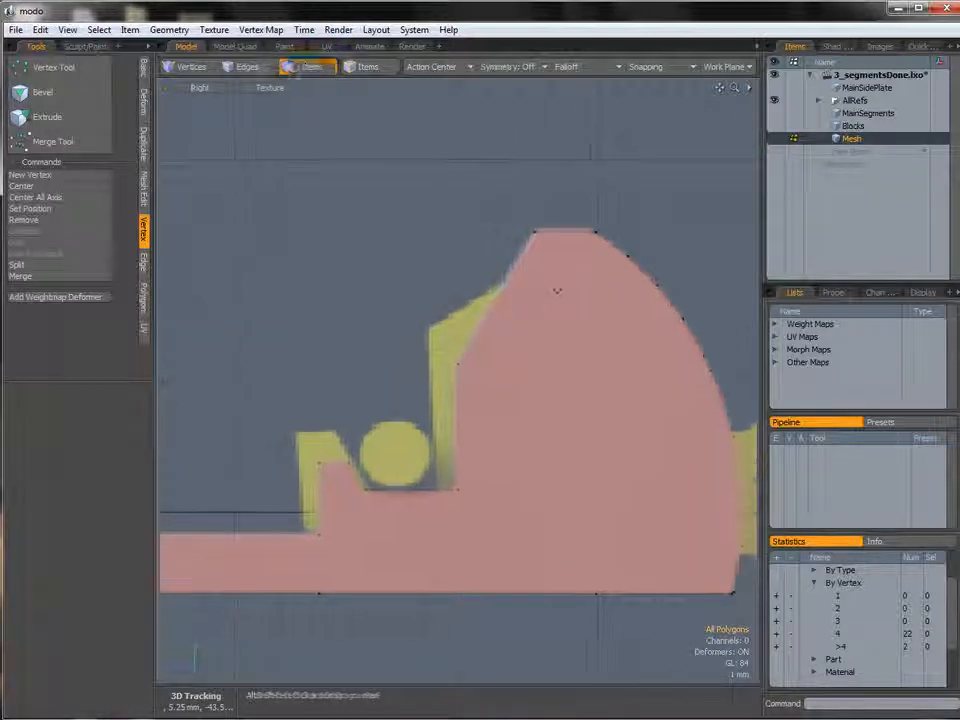
key(ctrl+space)
click(499, 300)
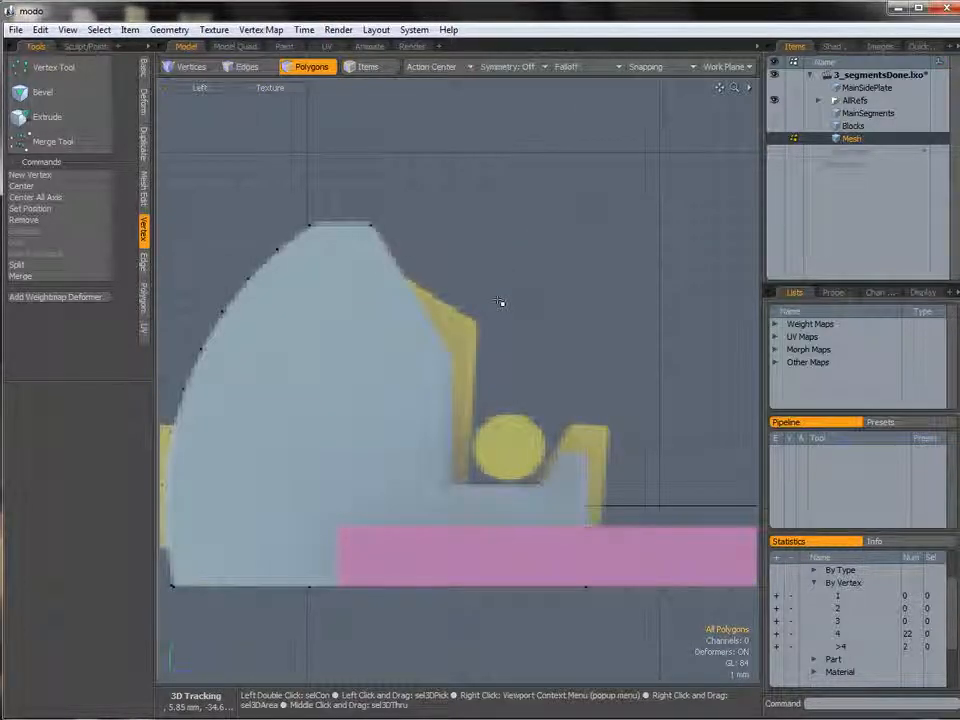
alt+shift+drag(463, 314, 532, 322)
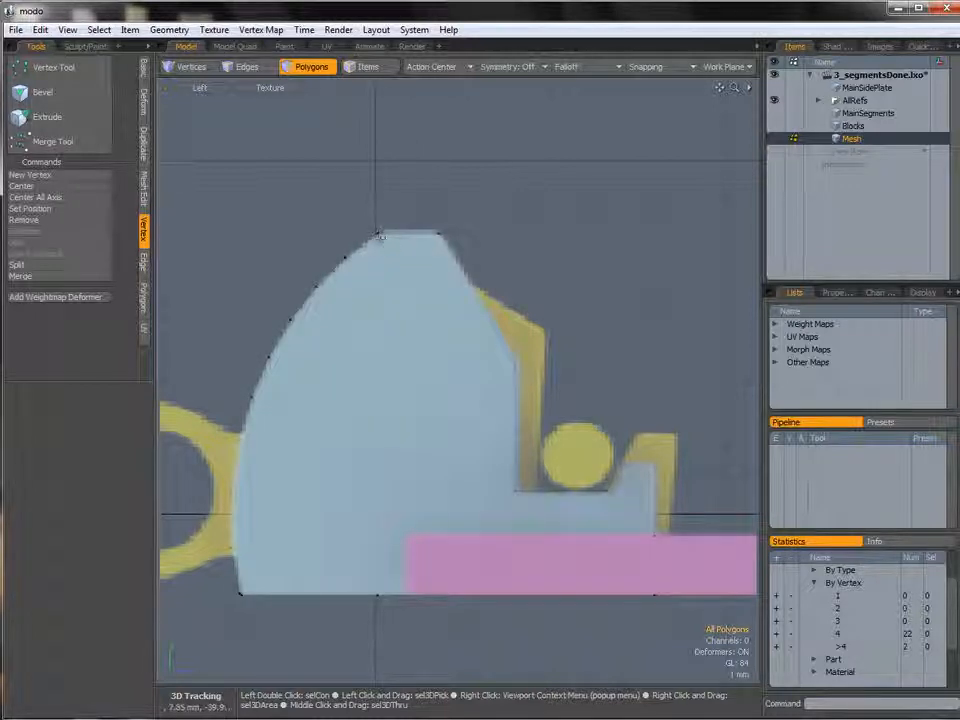
Move the selected inner vertical edges of the notch 520 um sideways to line up with the neighbouring segment.
key(2)
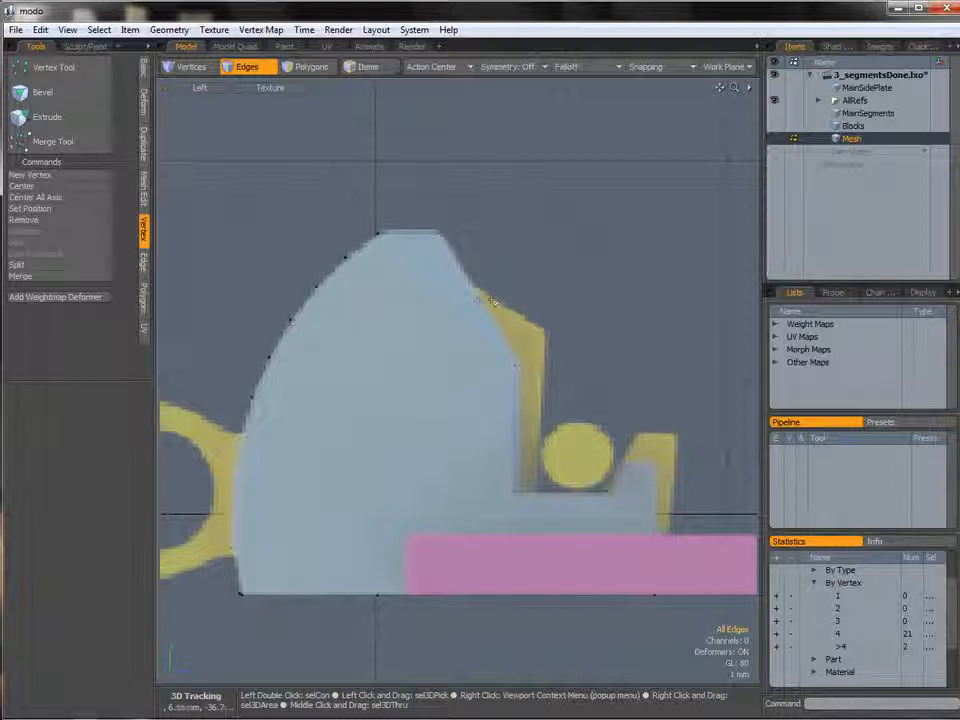
scroll(533, 390, up, 1)
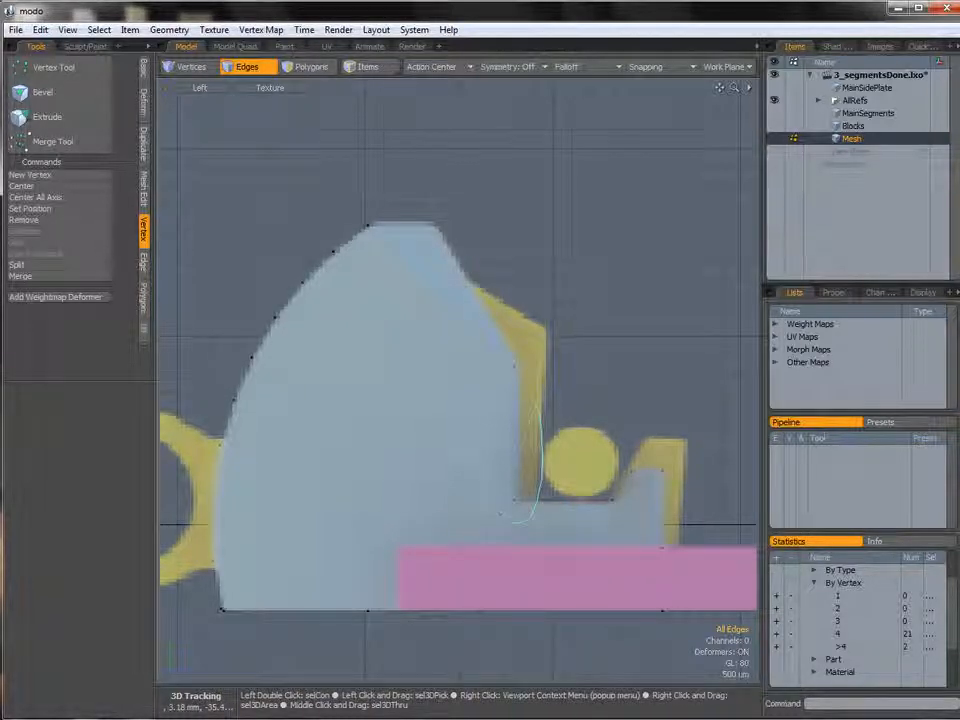
key(y)
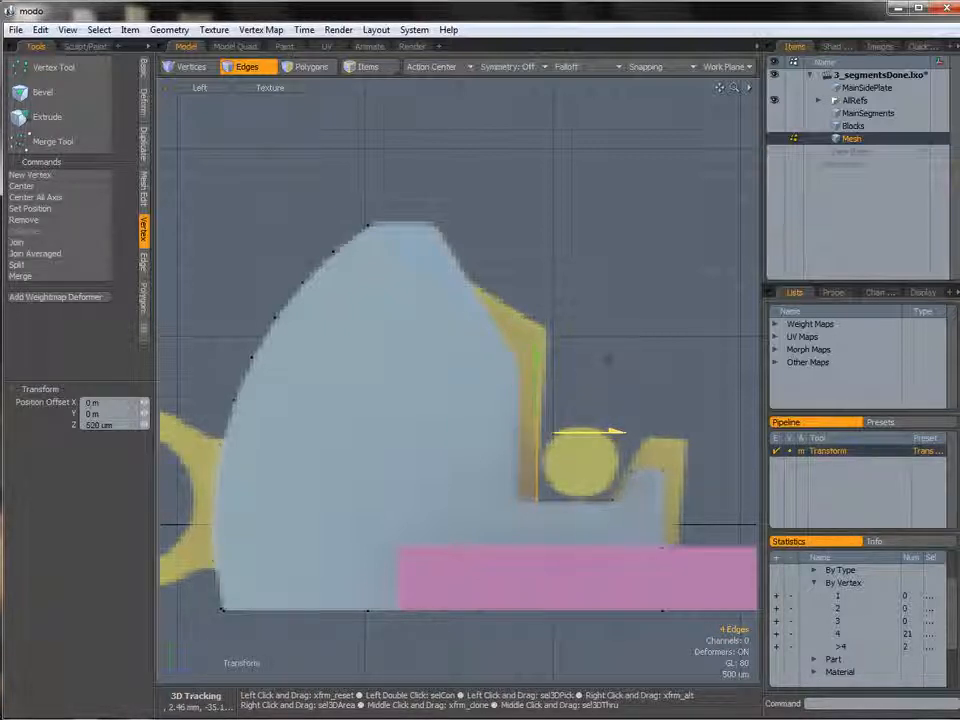
key(space)
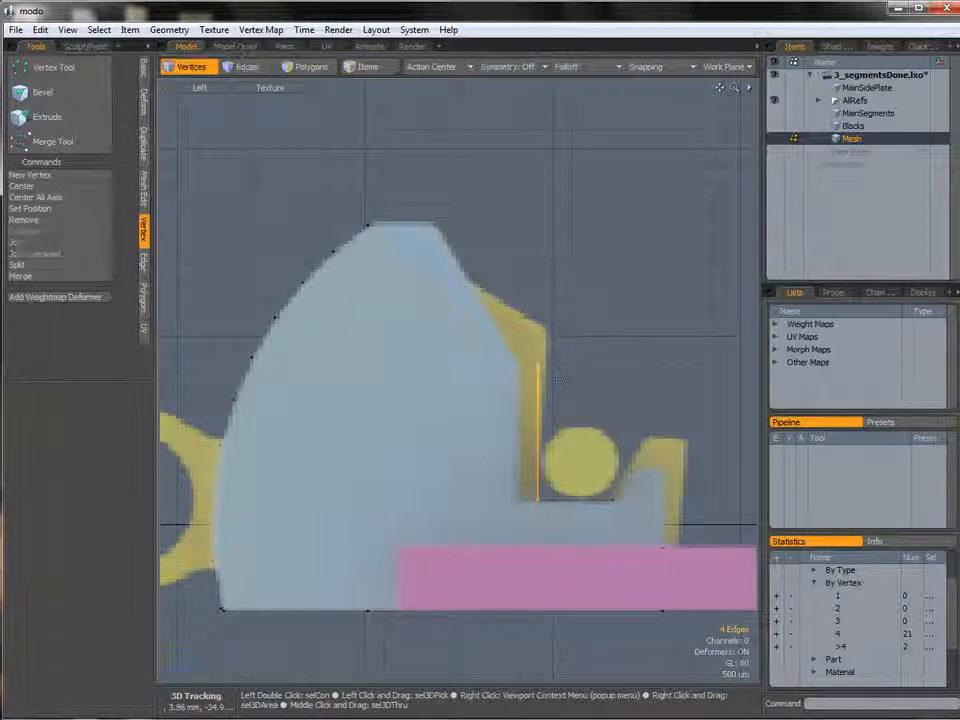
Move the four vertices at the small tab's lower corner 420 um along Z to meet the base.
key(y)
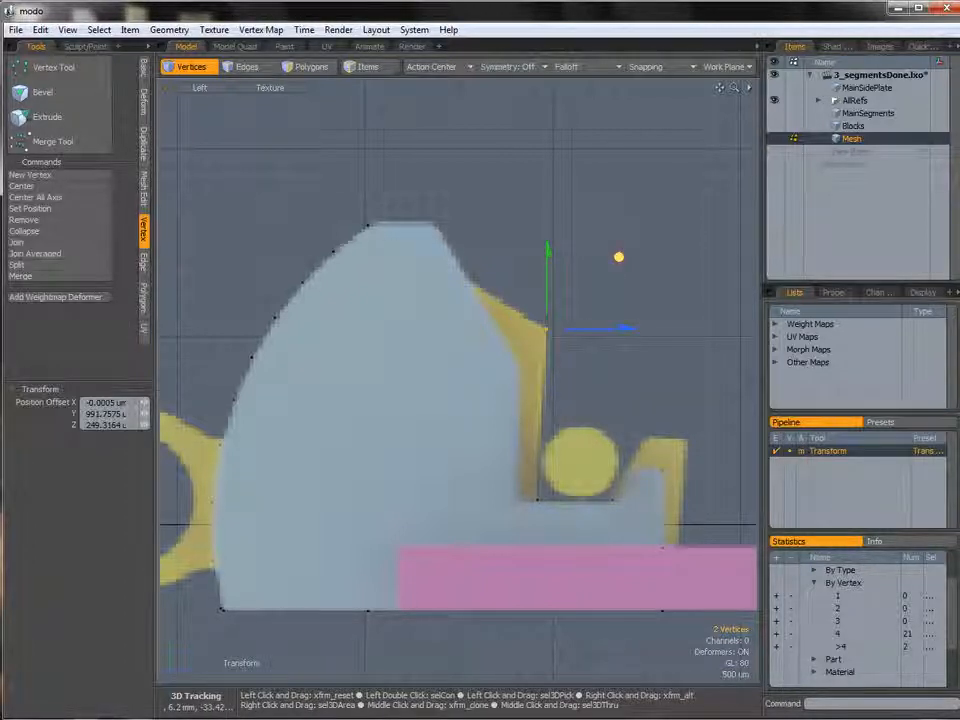
key(space)
key(Escape)
alt+shift+drag(650, 525, 549, 424)
scroll(554, 427, up, 2)
ctrl+alt+drag(545, 423, 570, 430)
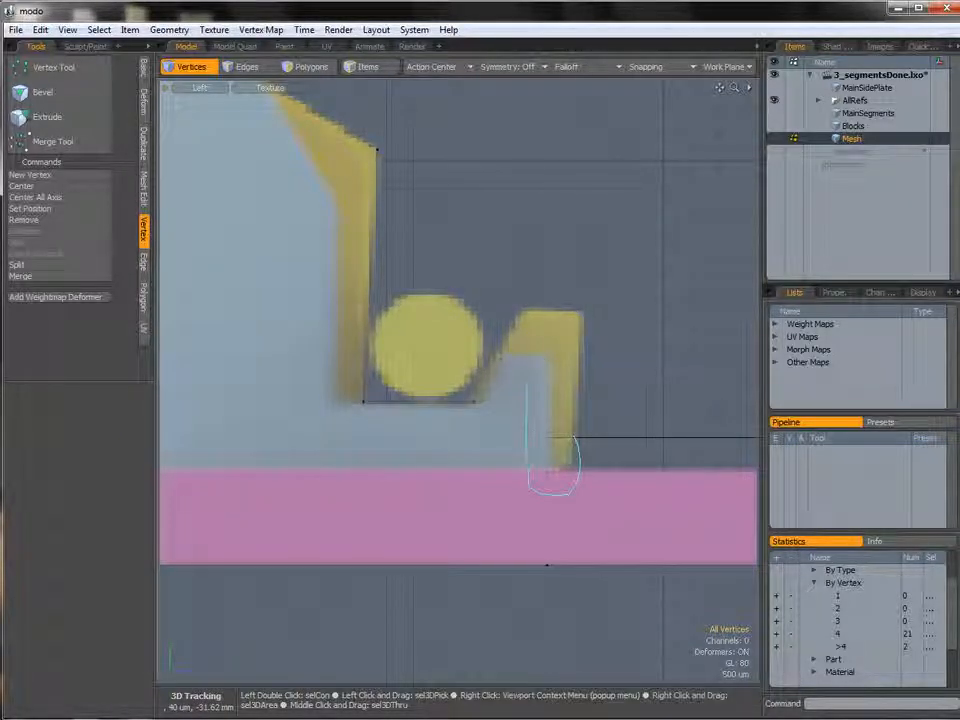
right_drag(572, 410, 574, 412)
key(w)
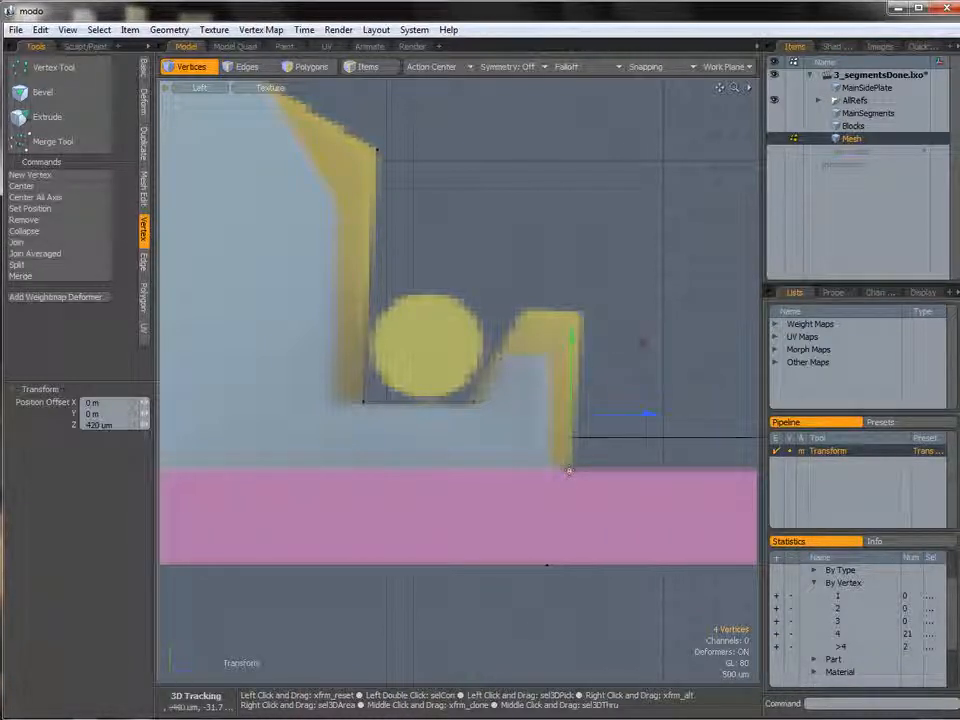
key(space)
key(space)
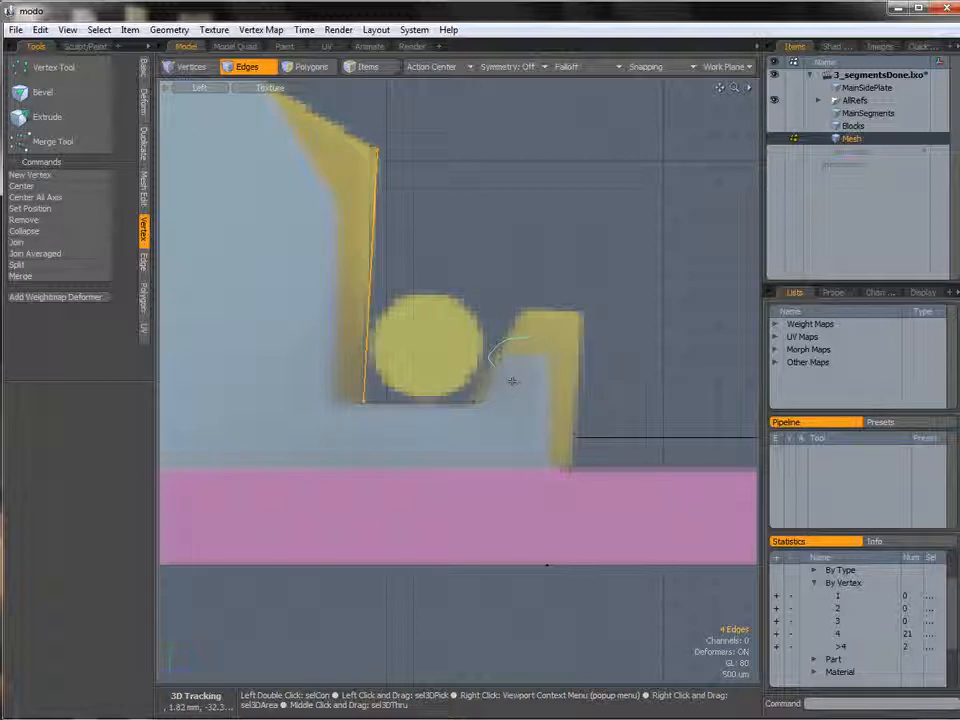
Move the two upper vertices of the small tab 80 um along Z.
key(w)
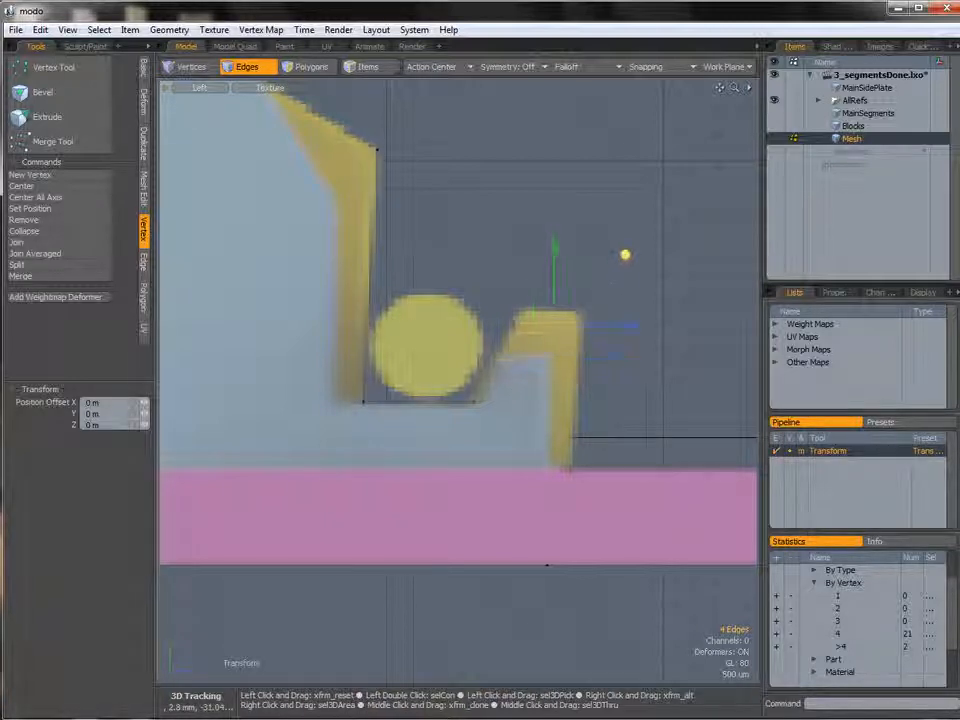
key(space)
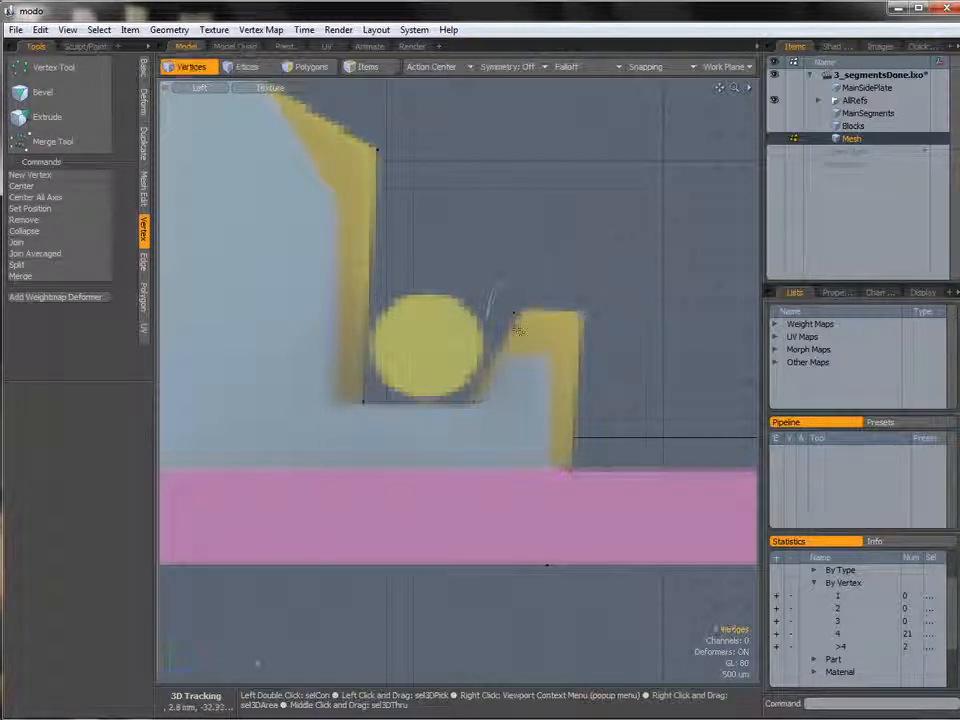
key(w)
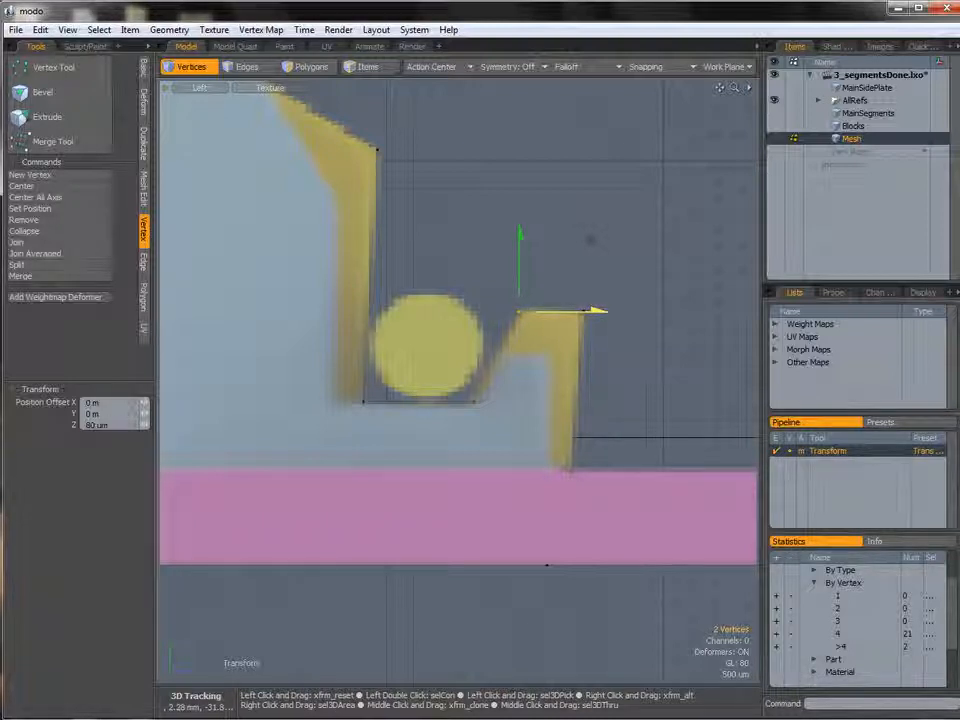
key(Escape)
Select the segment's outer edges and bevel them with Edge Bevel by 130 um.
ctrl+alt+drag(569, 317, 505, 314)
alt+shift+drag(505, 314, 573, 383)
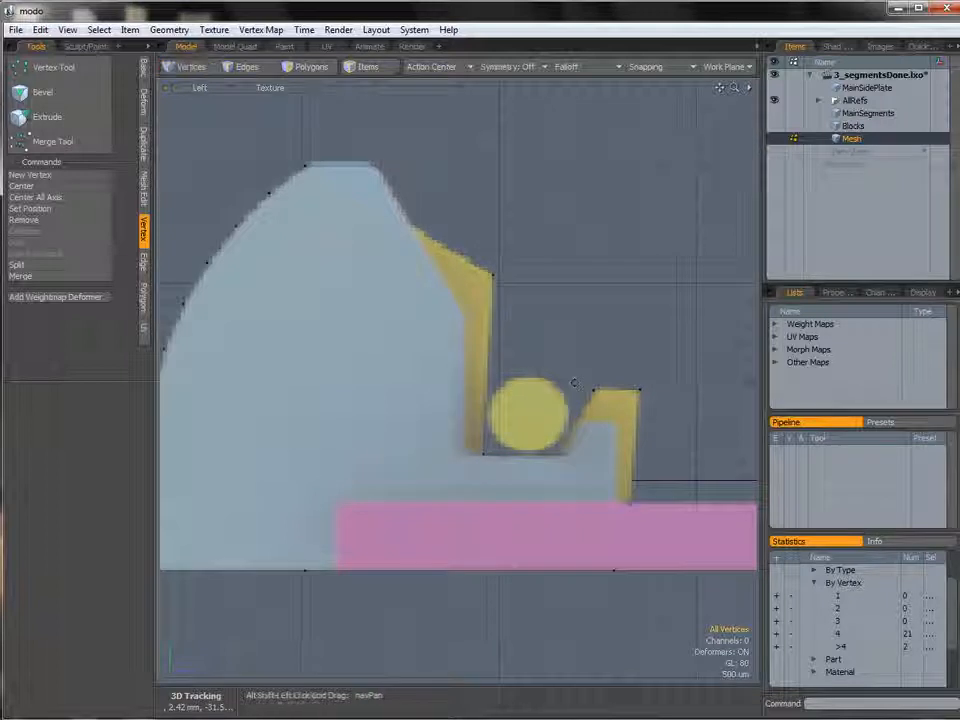
key(3)
double_click(482, 283)
ctrl+alt+drag(594, 321, 560, 339)
alt+shift+drag(560, 339, 463, 316)
key(ctrl+space)
click(514, 289)
click(514, 317)
double_click(461, 314)
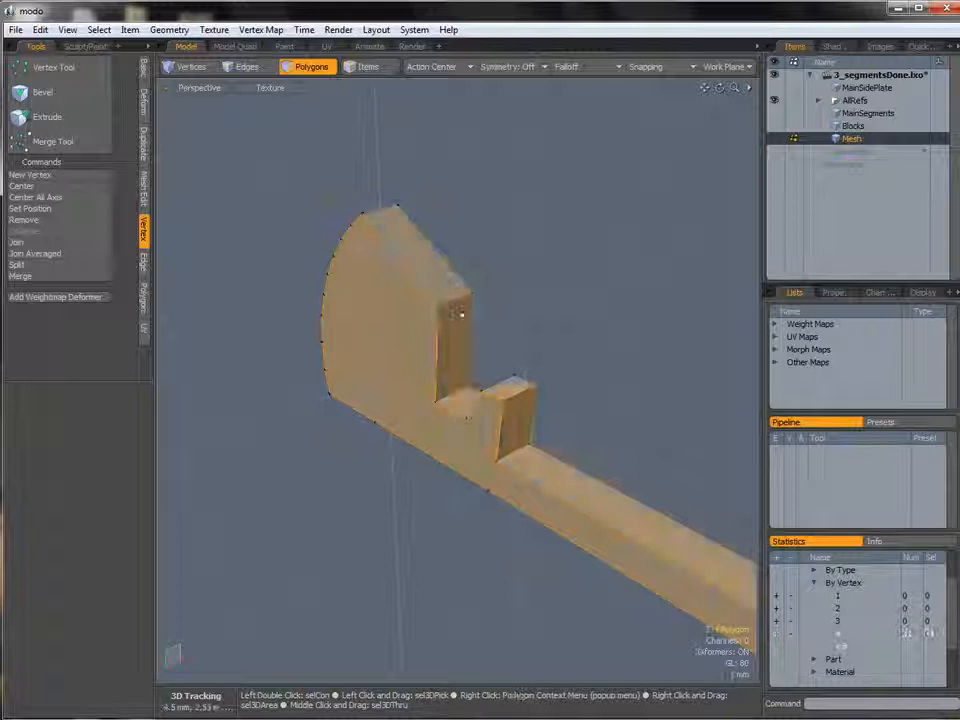
shift+click(247, 67)
alt+drag(340, 300, 419, 301)
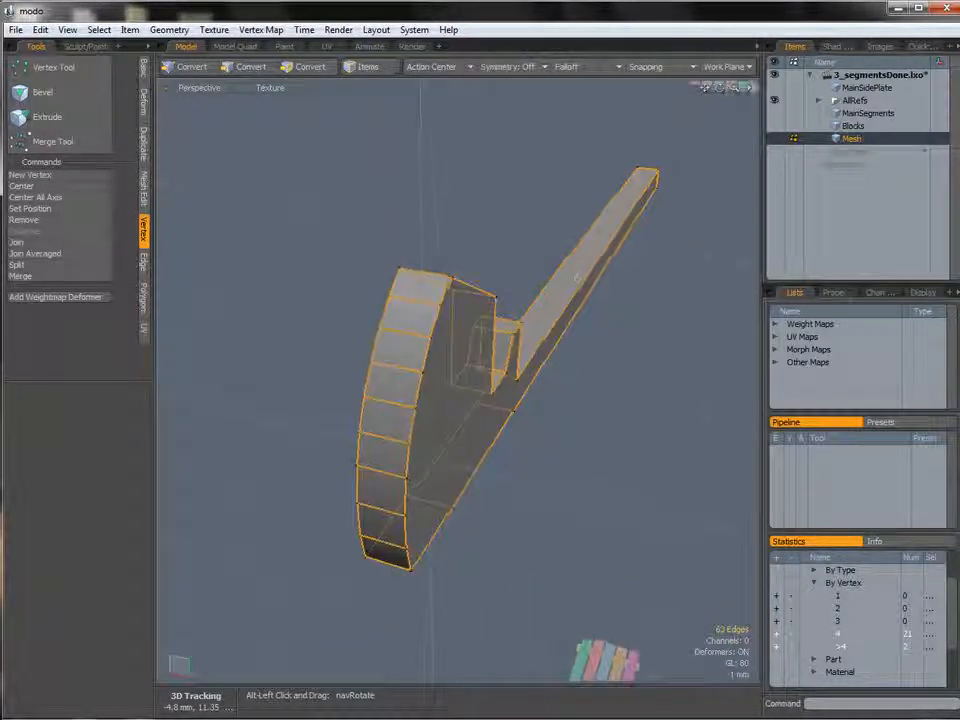
alt+drag(381, 514, 456, 432)
alt+drag(507, 505, 581, 262)
key(b)
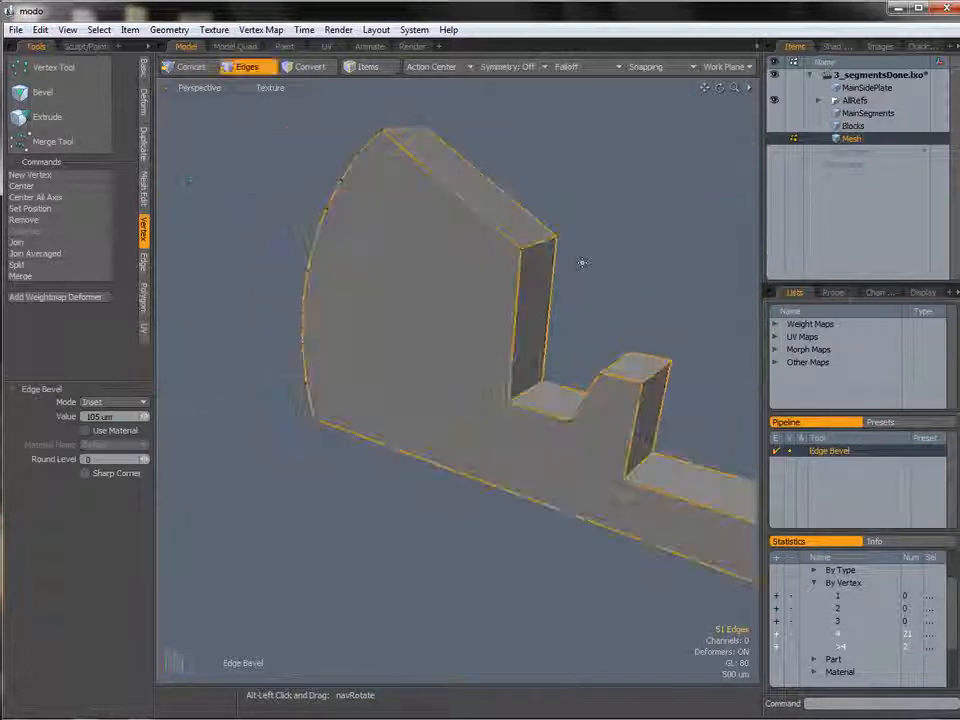
drag(295, 315, 318, 315)
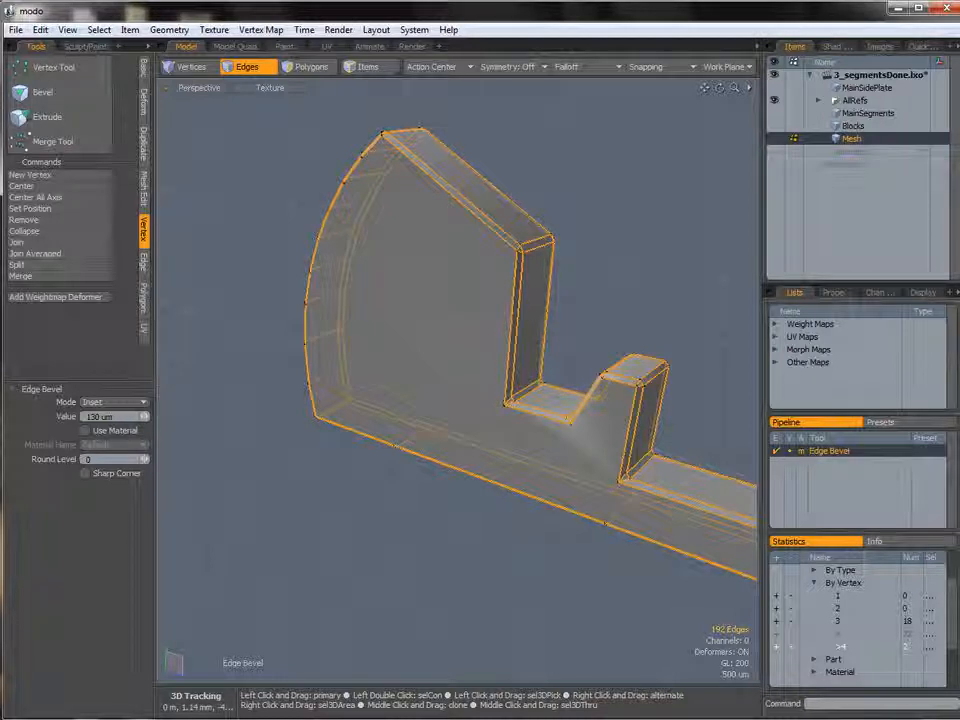
key(Escape)
key(Escape)
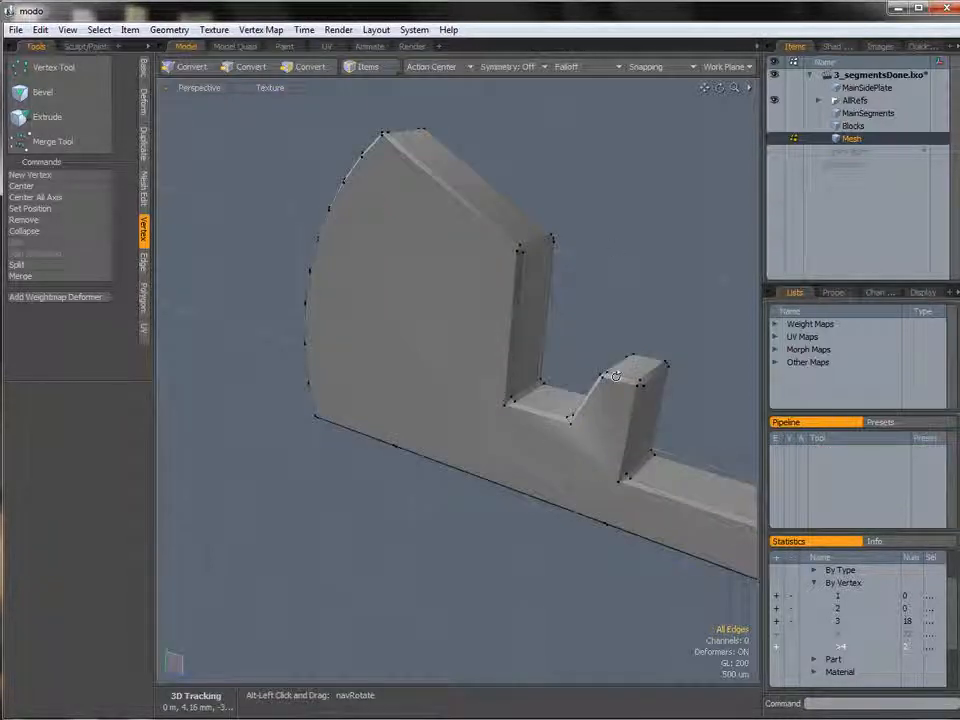
Slice the segment's side face with the Edge Slice tool near the notch.
alt+drag(515, 283, 444, 226)
key(c)
click(602, 517)
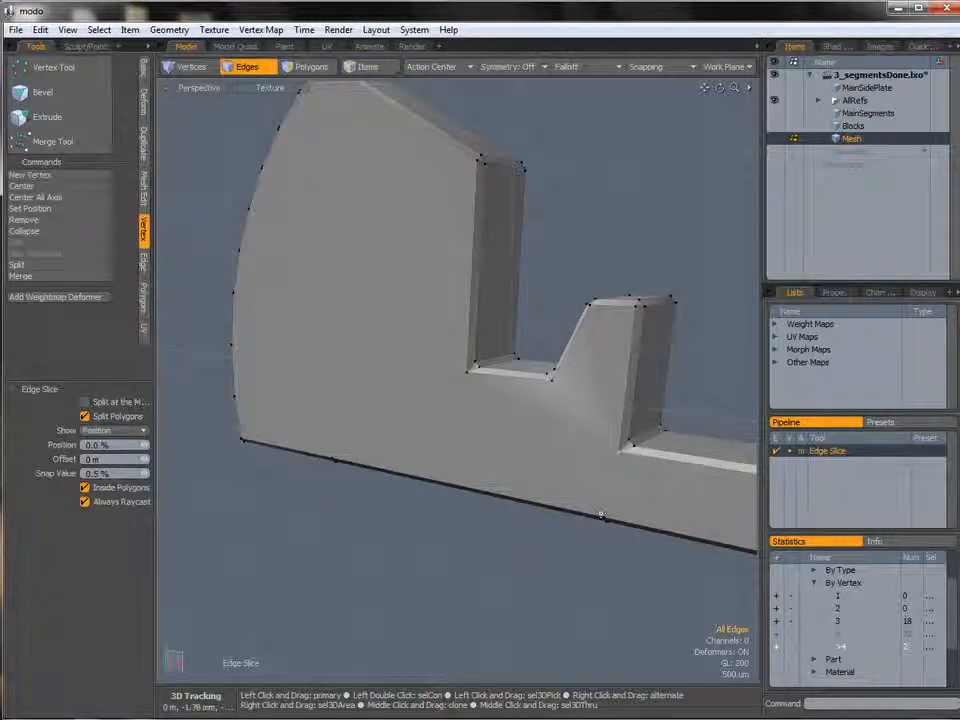
click(627, 523)
alt+drag(627, 523, 580, 392)
key(space)
alt+drag(580, 392, 515, 368)
alt+drag(515, 368, 445, 360)
Slice across the side face from the small tab's base corner to the notch's inner corner.
key(3)
click(422, 597)
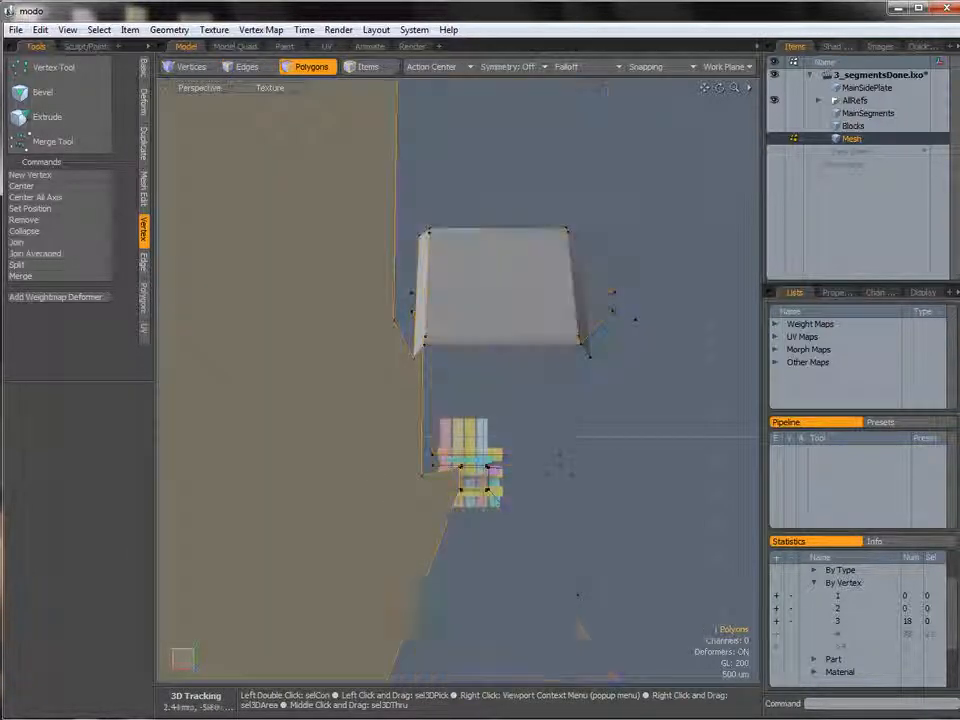
alt+drag(422, 571, 650, 388)
key(1)
scroll(575, 405, down, 1)
key(c)
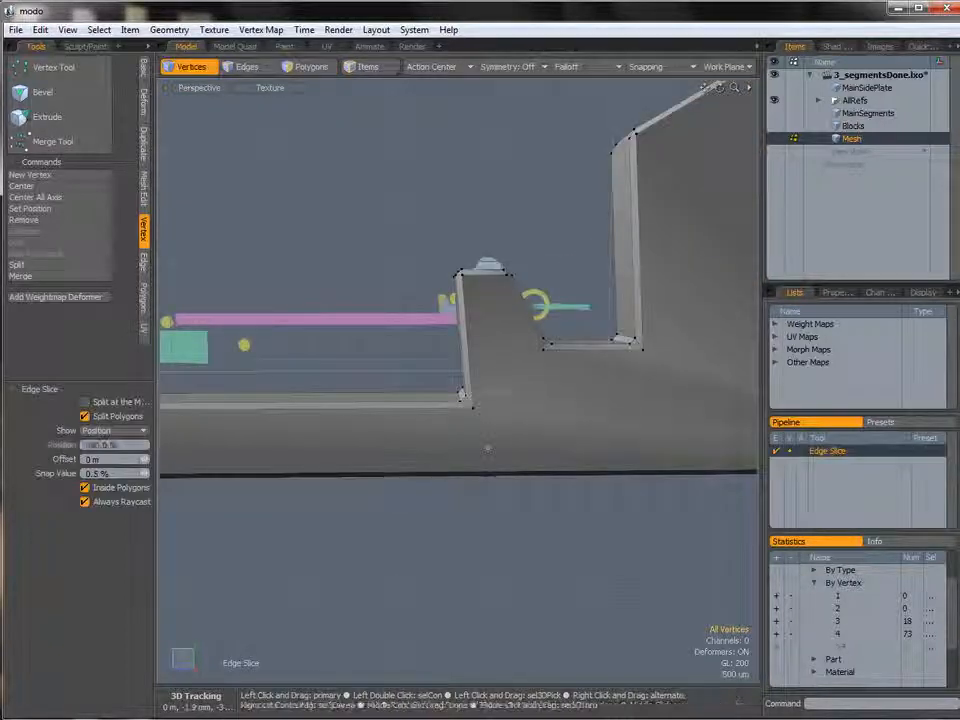
drag(493, 473, 536, 478)
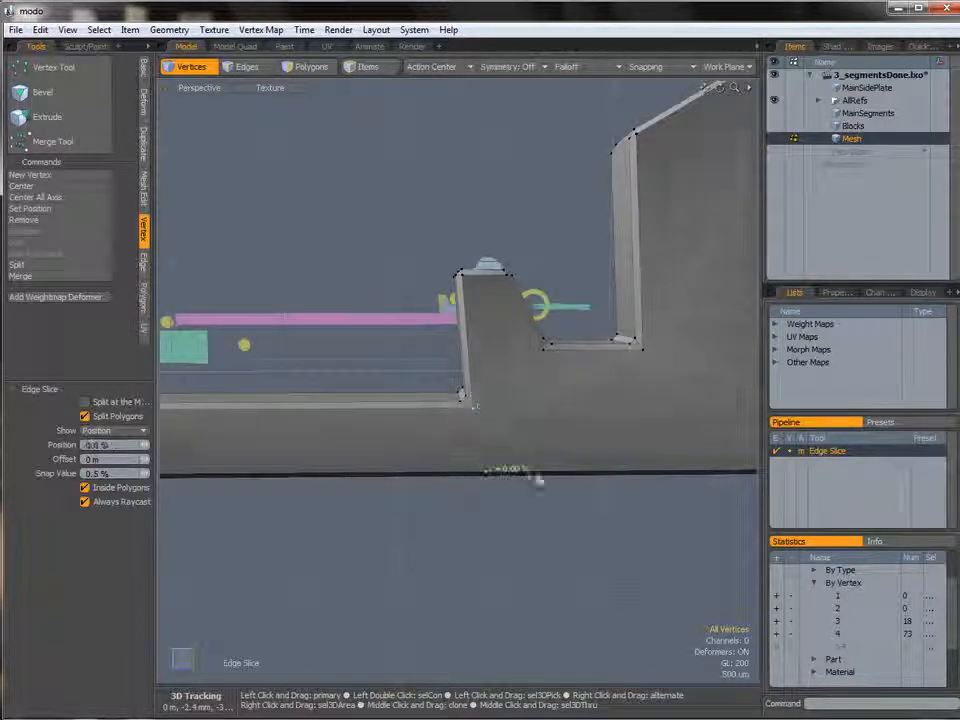
shift+click(470, 402)
click(541, 343)
click(546, 347)
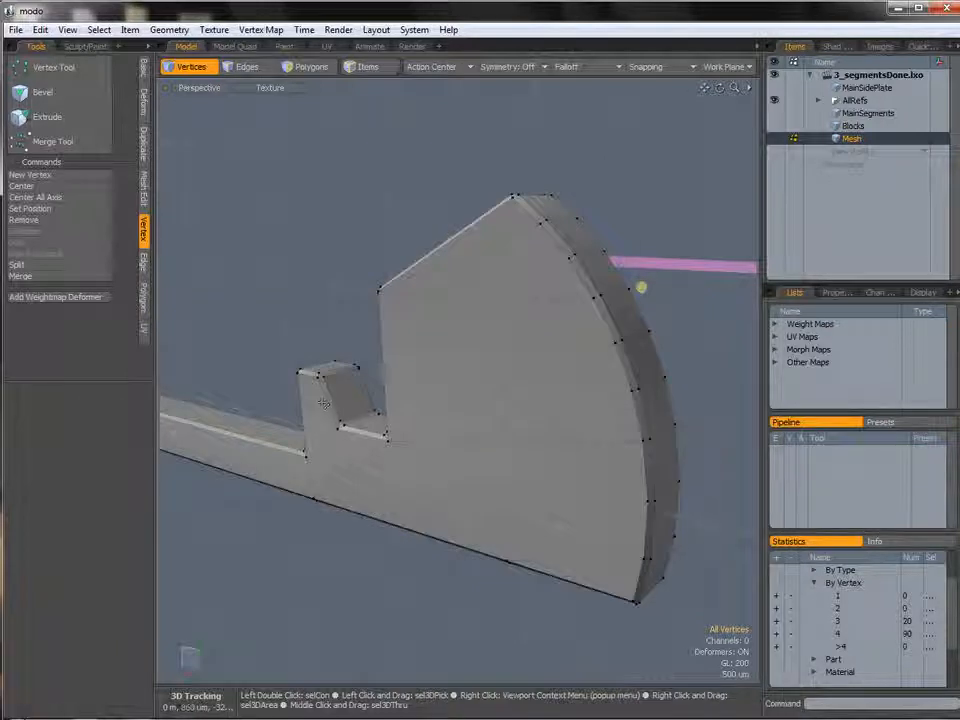
Join the two neighbouring vertices at the notch's inner corner.
alt+drag(558, 521, 622, 572)
ctrl+alt+drag(540, 296, 457, 315)
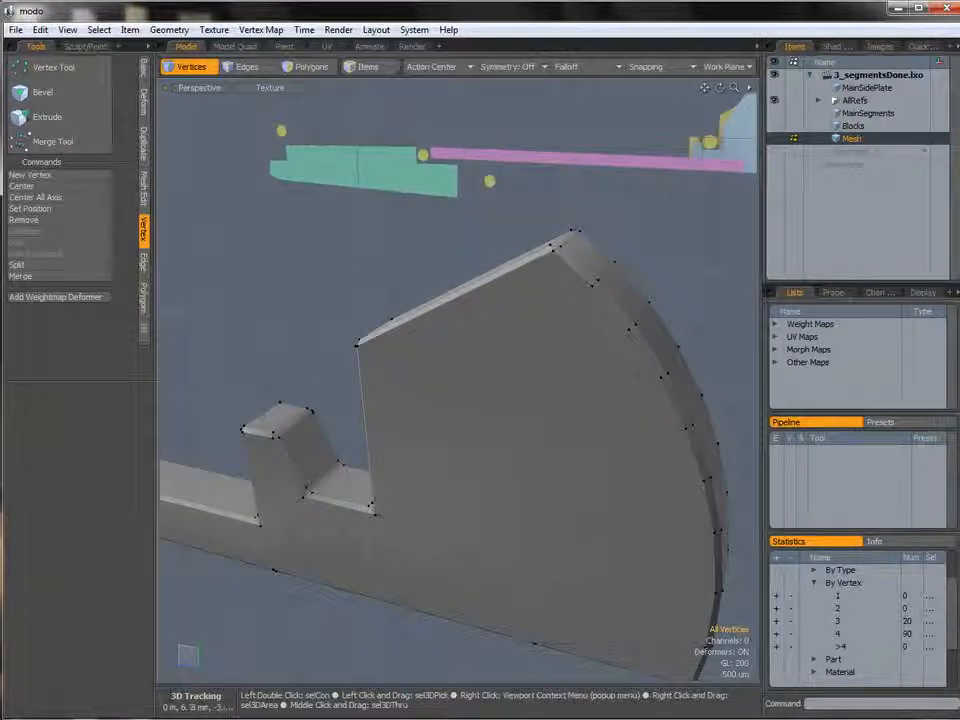
alt+drag(513, 298, 388, 360)
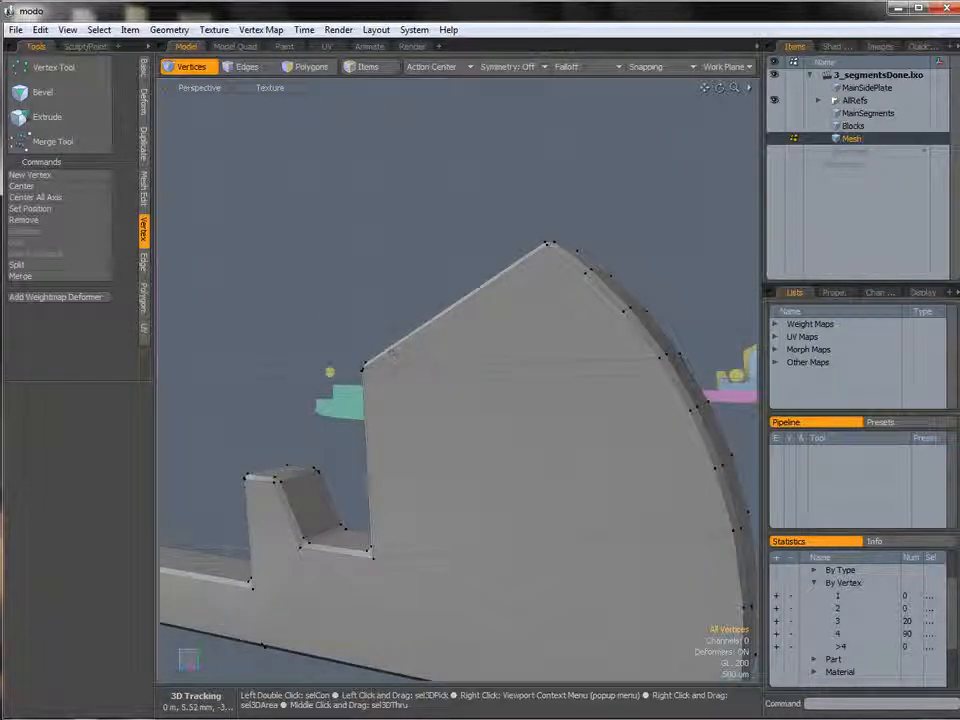
alt+shift+drag(505, 357, 370, 165)
alt+drag(592, 572, 640, 514)
alt+drag(640, 514, 664, 488)
ctrl+alt+drag(586, 486, 532, 421)
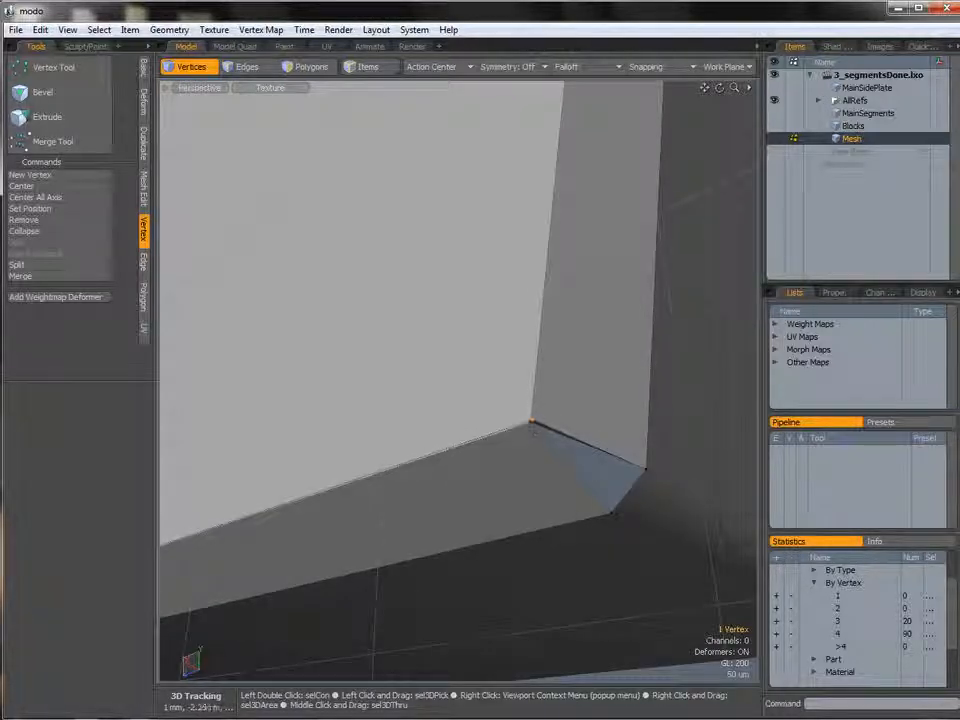
ctrl+alt+drag(553, 431, 530, 428)
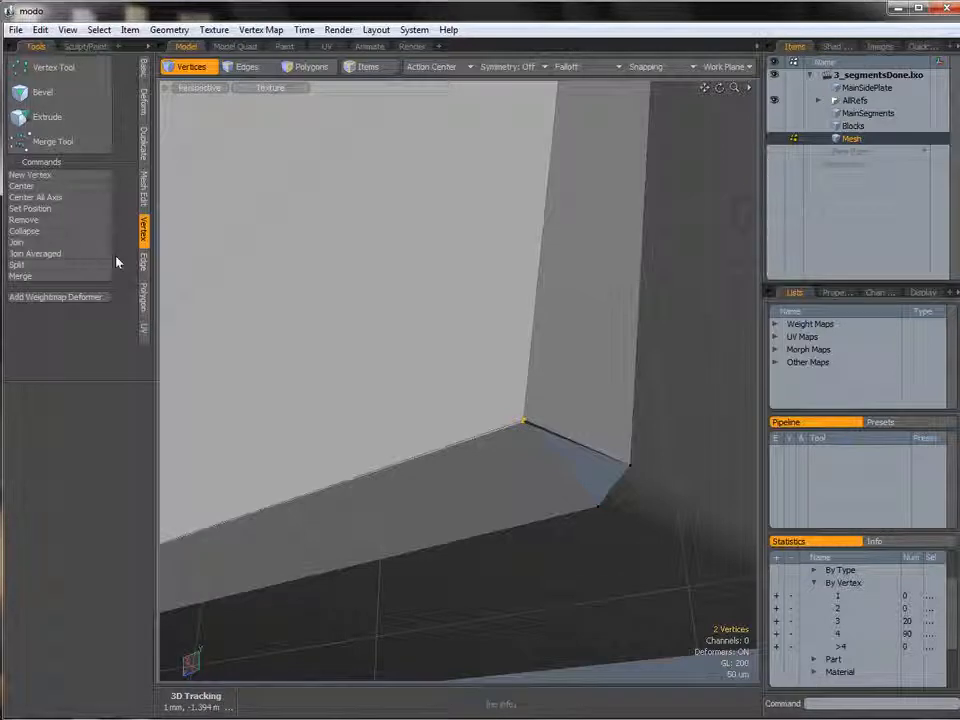
click(44, 246)
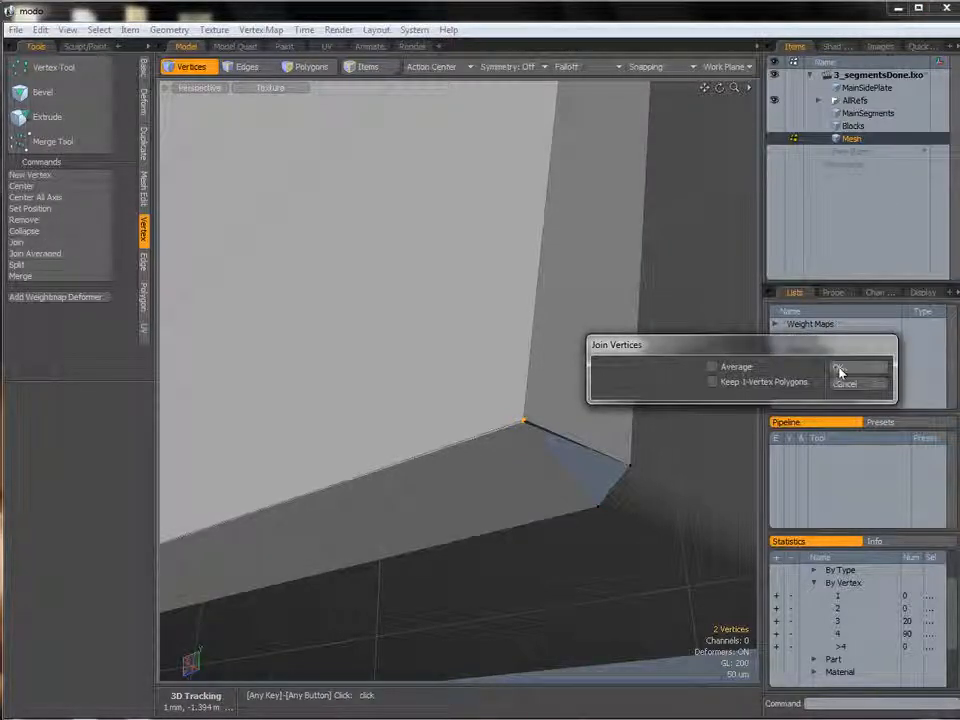
click(838, 374)
click(770, 370)
Join the pair of vertices at the adjacent bevelled corner.
alt+drag(692, 447, 490, 460)
alt+shift+drag(680, 390, 450, 436)
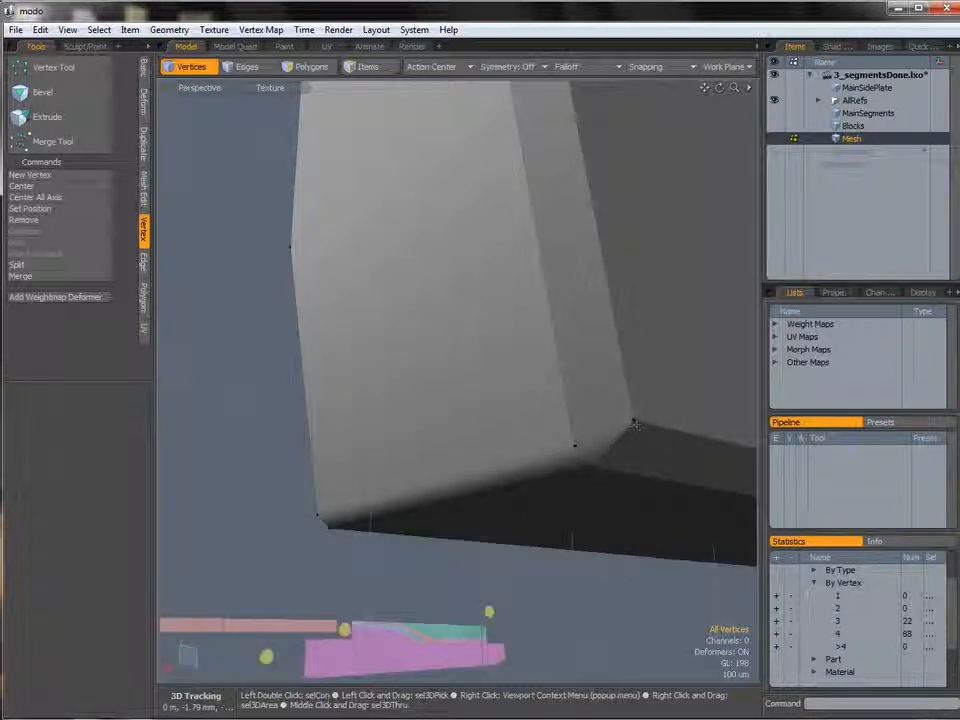
alt+drag(636, 424, 622, 402)
right_drag(594, 374, 590, 398)
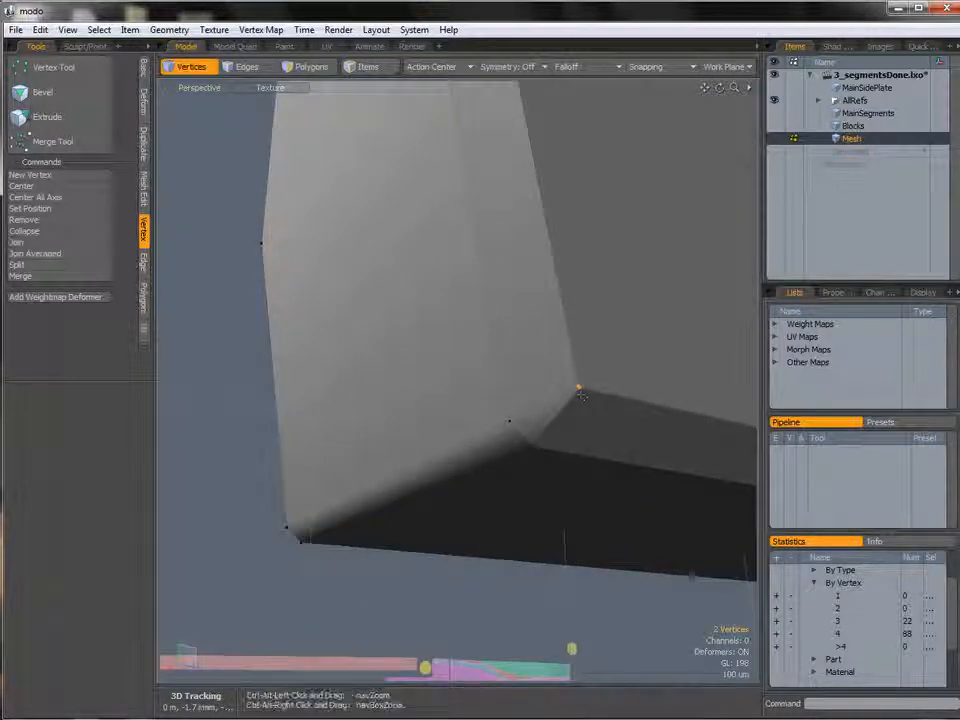
ctrl+alt+drag(590, 398, 616, 396)
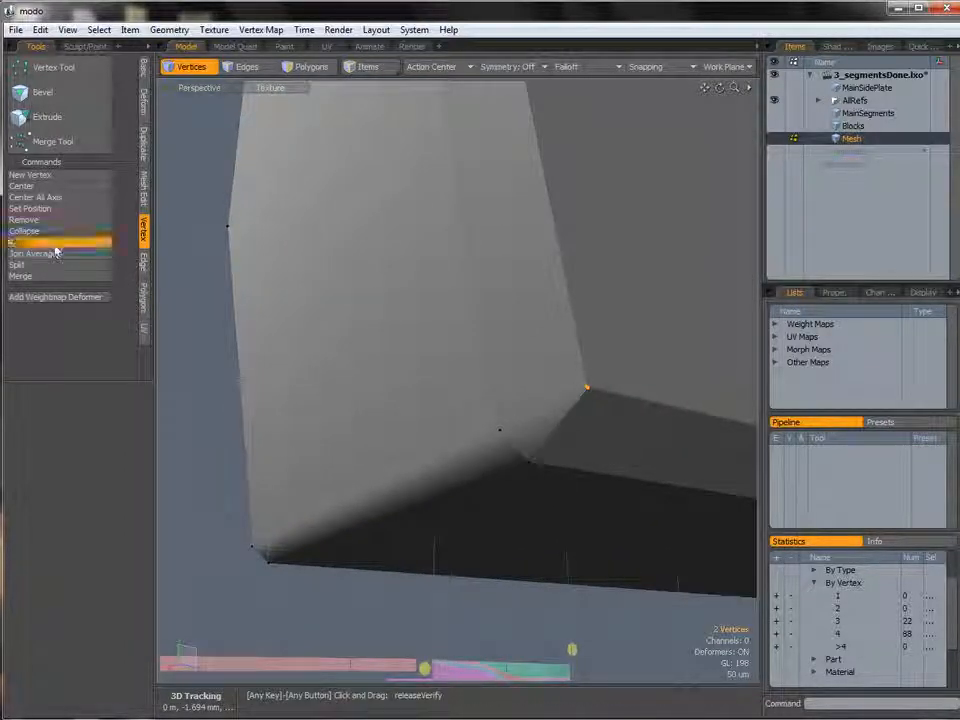
click(56, 246)
click(838, 369)
click(771, 371)
Select both side faces of the segment and inset them with Polygon Bevel.
mouse_move(584, 426)
ctrl+alt+mouse_down()
mouse_move(553, 427)
mouse_move(484, 390)
mouse_move(478, 446)
mouse_move(490, 150)
ctrl+alt+mouse_up()
key(3)
mouse_move(490, 150)
ctrl+alt+mouse_down()
mouse_move(392, 335)
mouse_move(408, 265)
ctrl+alt+mouse_up()
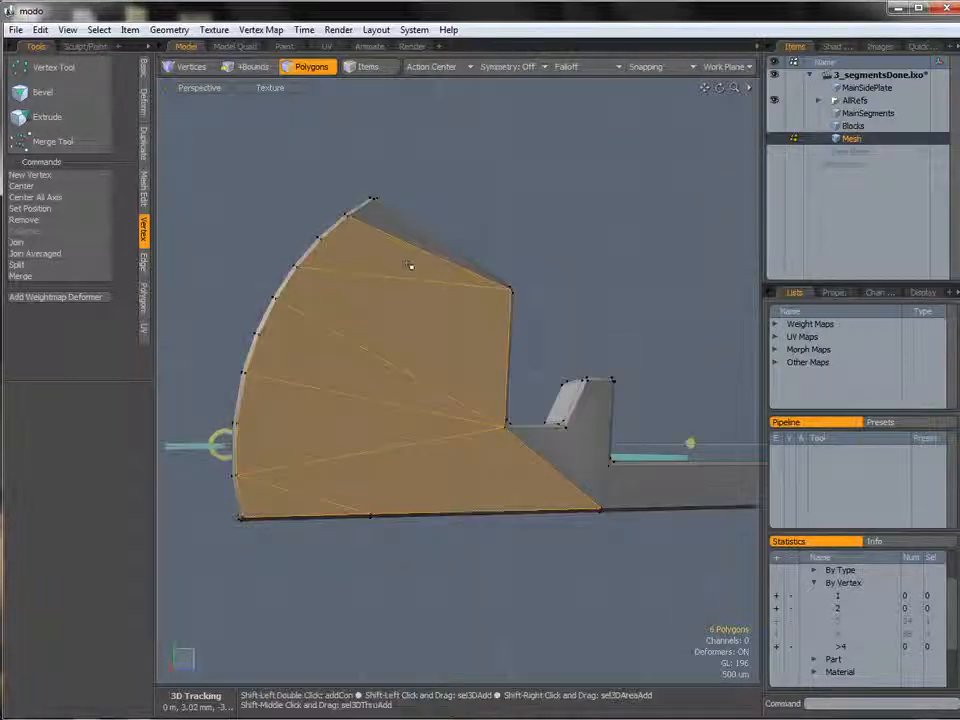
shift+drag(572, 457, 650, 484)
alt+drag(480, 486, 722, 524)
shift+drag(498, 566, 335, 205)
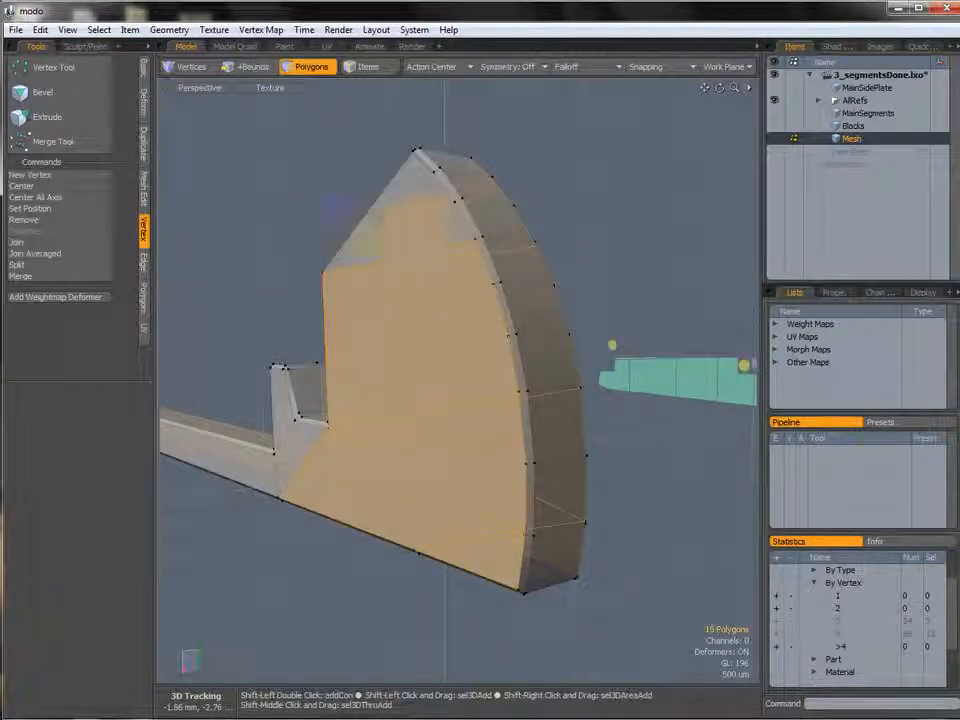
mouse_move(287, 457)
shift+mouse_down()
mouse_move(262, 465)
mouse_move(482, 490)
mouse_move(489, 465)
mouse_move(525, 462)
shift+mouse_up()
key(b)
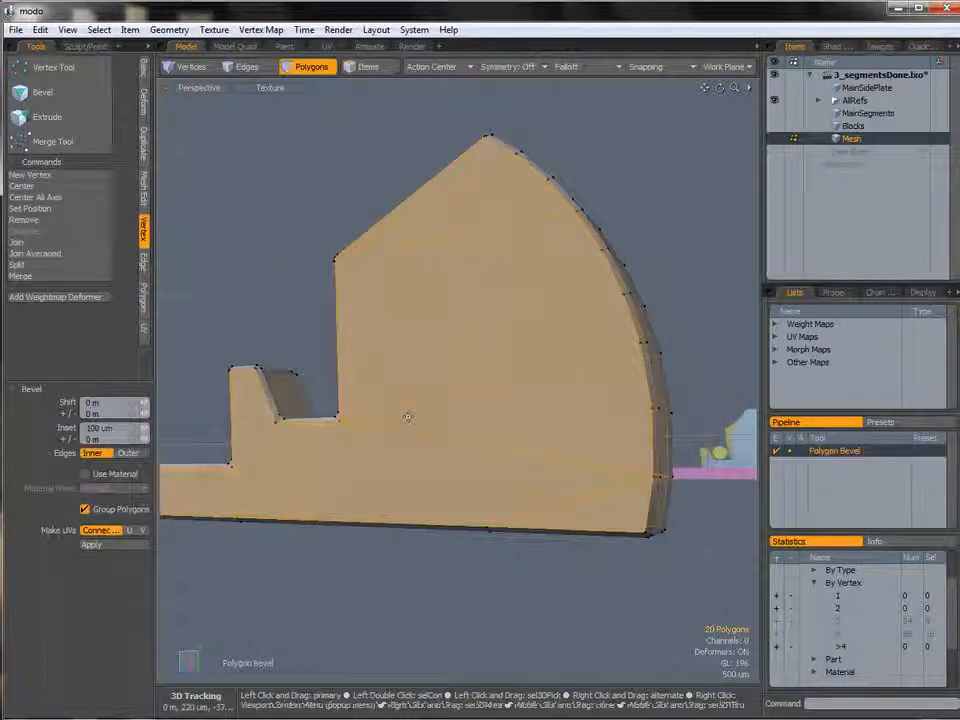
click(409, 416)
alt+drag(409, 416, 305, 400)
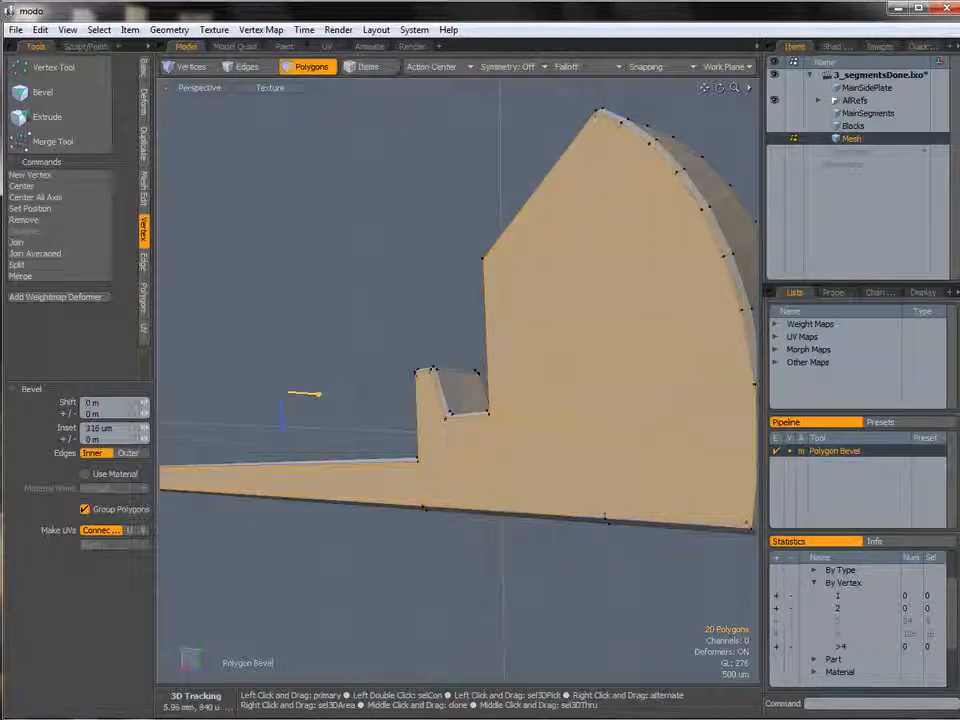
alt+shift+drag(544, 396, 510, 390)
alt+drag(510, 390, 488, 398)
key(q)
Inspect the bevelled segment from several angles in the Perspective view.
click(262, 362)
alt+drag(240, 366, 452, 398)
scroll(352, 372, up, 3)
alt+shift+drag(452, 398, 490, 390)
mouse_move(330, 467)
alt+shift+mouse_down()
mouse_move(562, 431)
mouse_move(476, 484)
mouse_move(521, 473)
mouse_move(336, 484)
alt+shift+mouse_up()
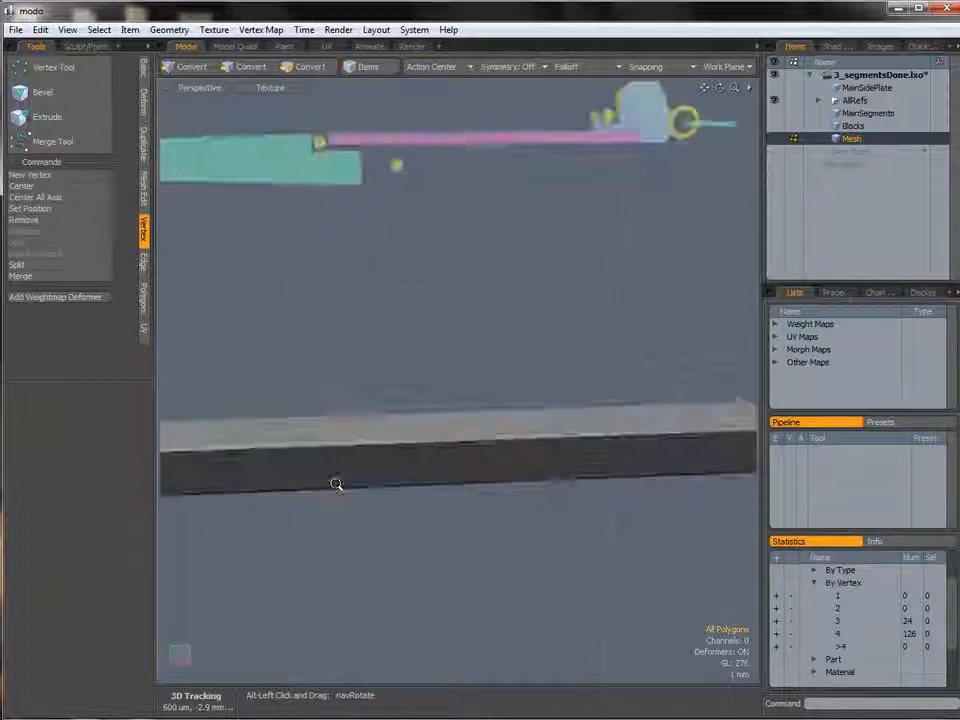
ctrl+alt+drag(500, 450, 414, 454)
alt+shift+drag(565, 434, 540, 428)
ctrl+alt+drag(540, 428, 617, 407)
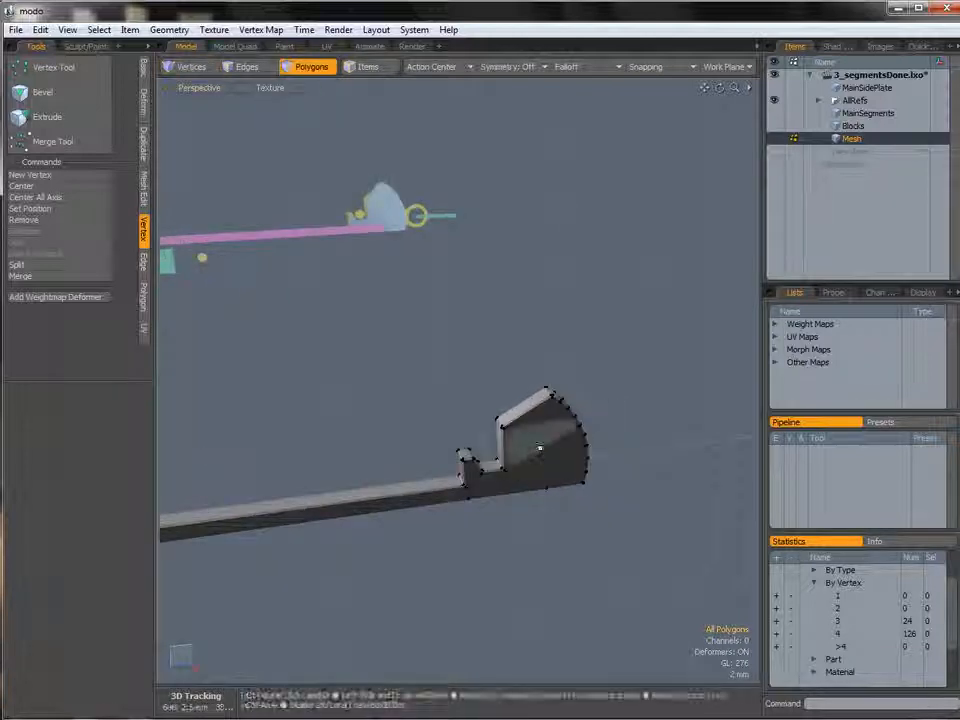
Remove the finished segment from the Mesh layer and paste it into the Blocks layer.
double_click(540, 447)
key(Delete)
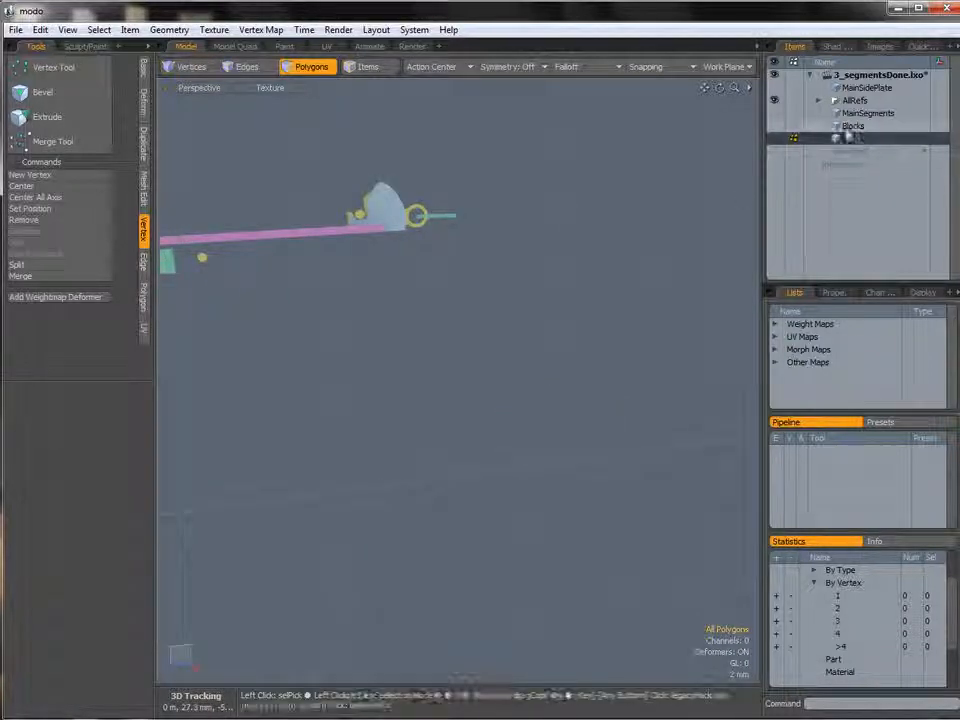
click(777, 127)
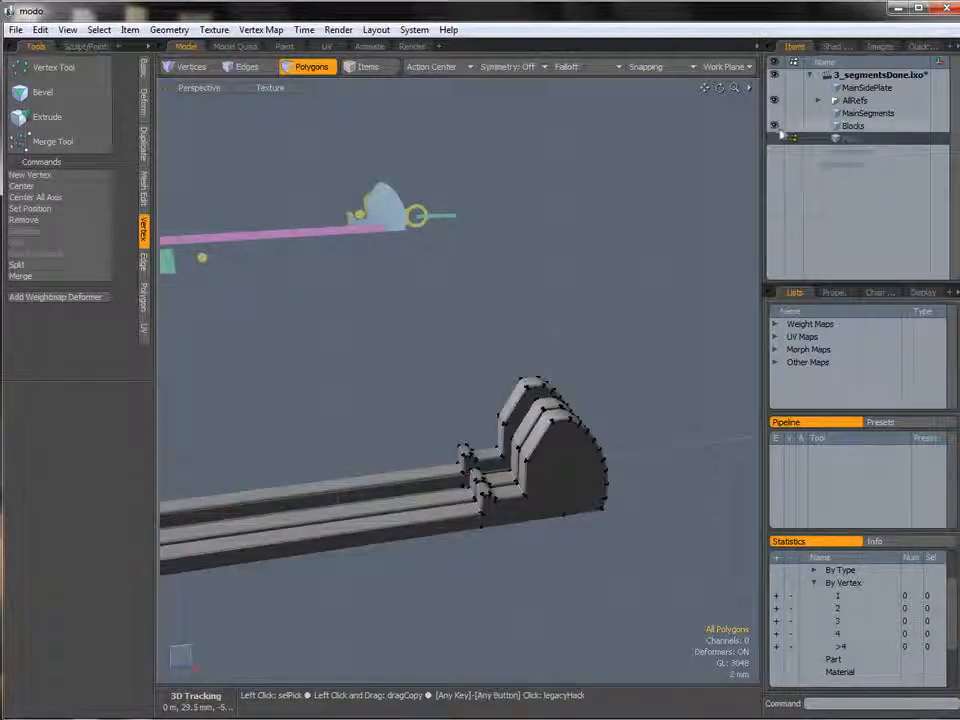
click(851, 128)
key(ctrl+v)
alt+drag(560, 366, 595, 349)
key(KP_1)
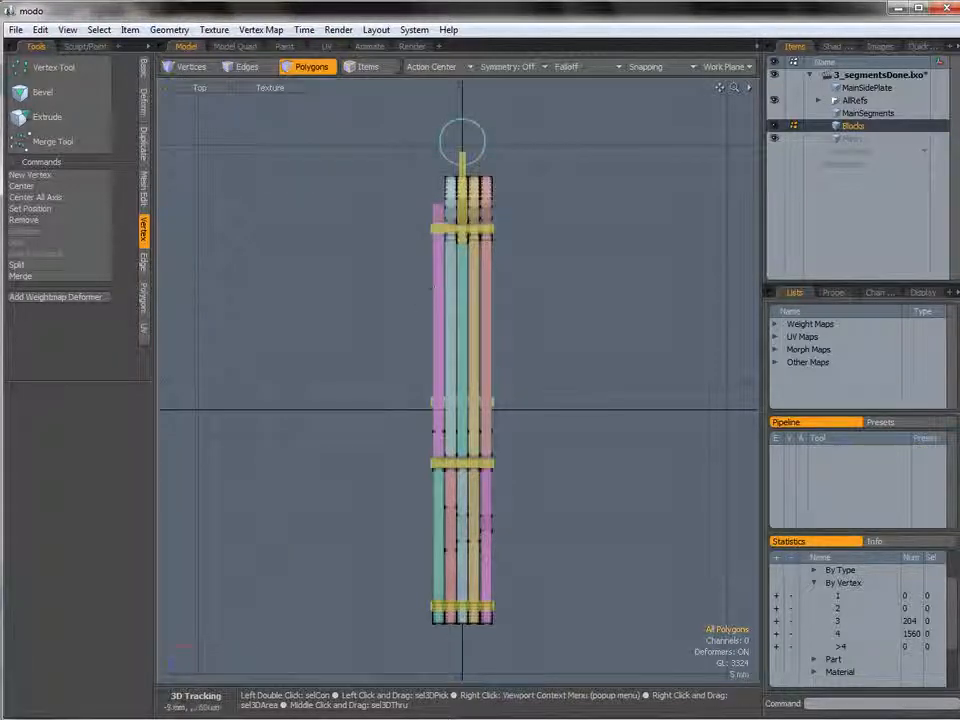
Check the segment placement by switching between the Top, Left and Perspective views.
key(ctrl+space)
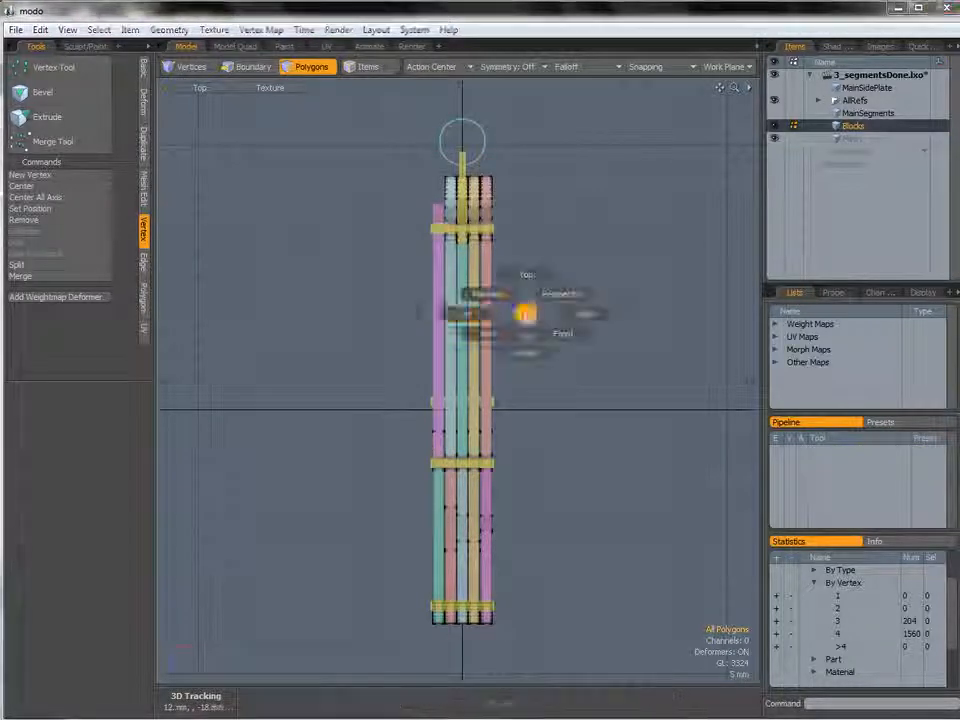
click(486, 315)
alt+shift+drag(486, 315, 563, 292)
ctrl+alt+drag(563, 292, 638, 291)
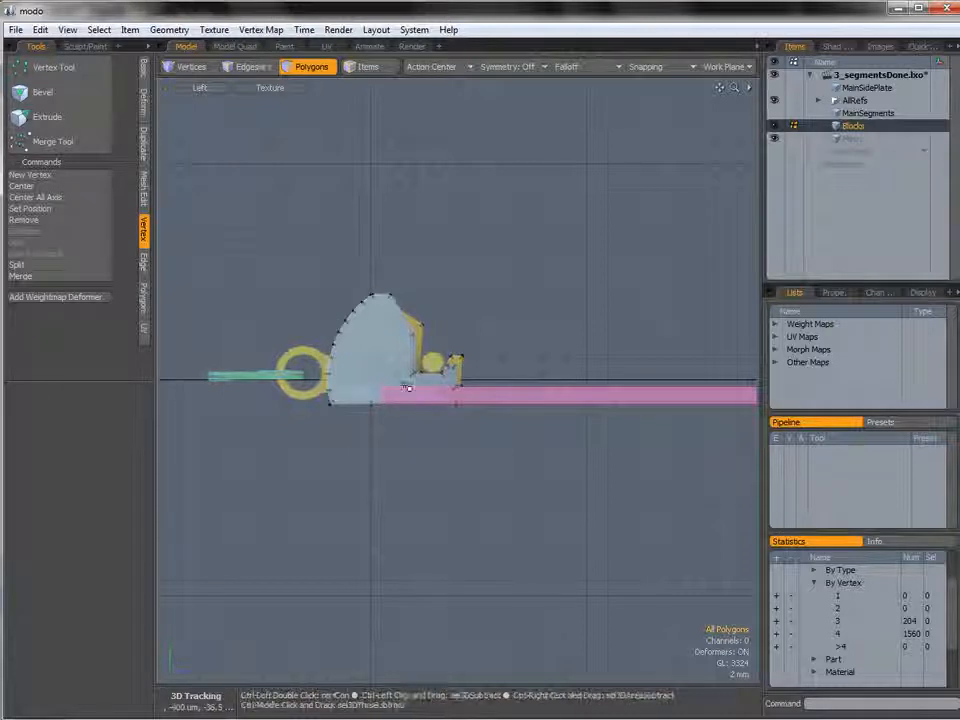
key(ctrl+space)
click(440, 364)
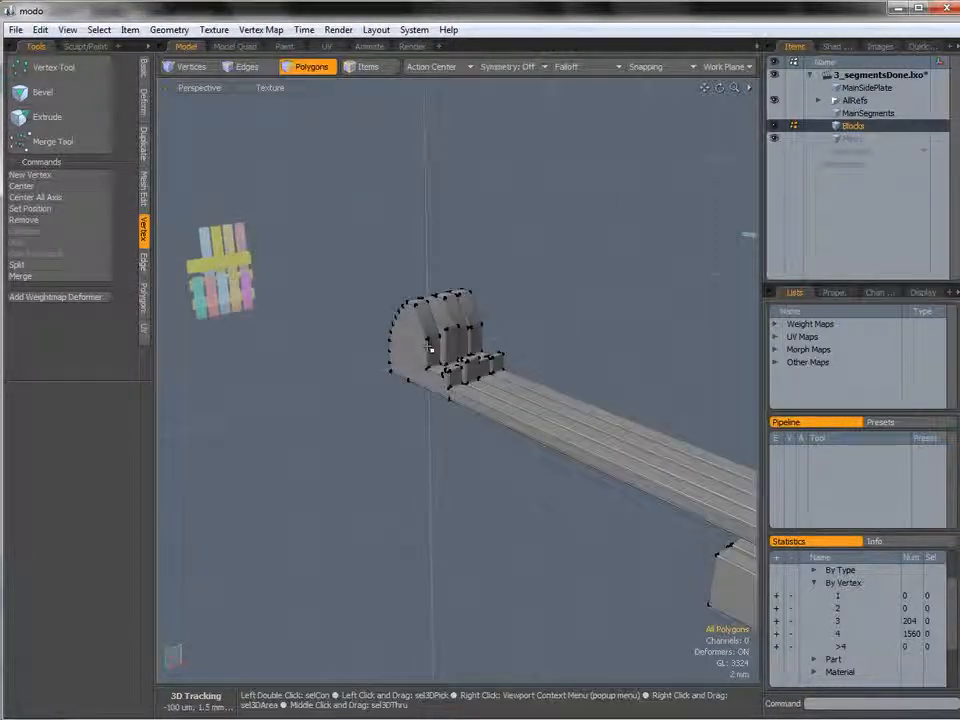
Select the whole segment and move it 2.4 mm along negative X into the outermost slot.
double_click(424, 345)
alt+shift+drag(425, 346, 313, 322)
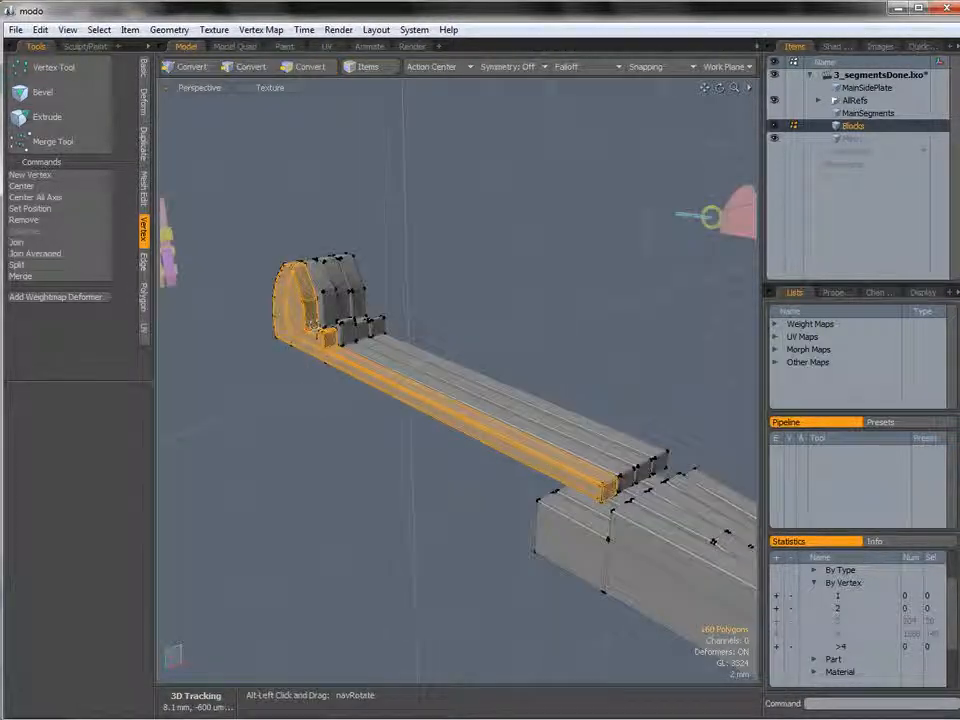
key(3)
key(ctrl+space)
click(354, 309)
alt+shift+drag(396, 277, 501, 374)
ctrl+alt+drag(501, 374, 435, 304)
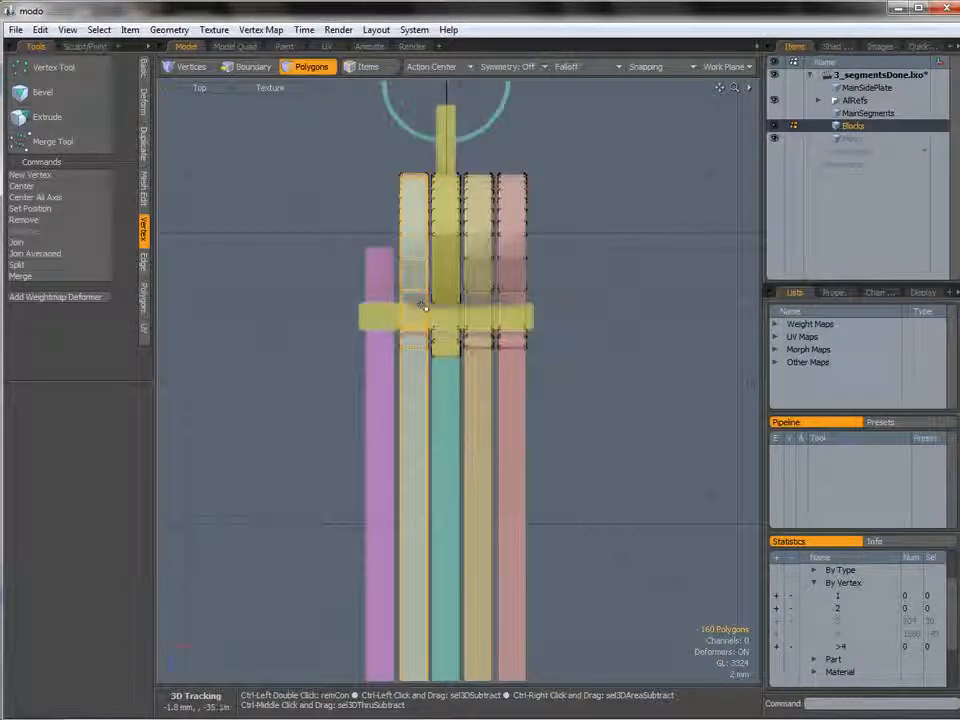
key(w)
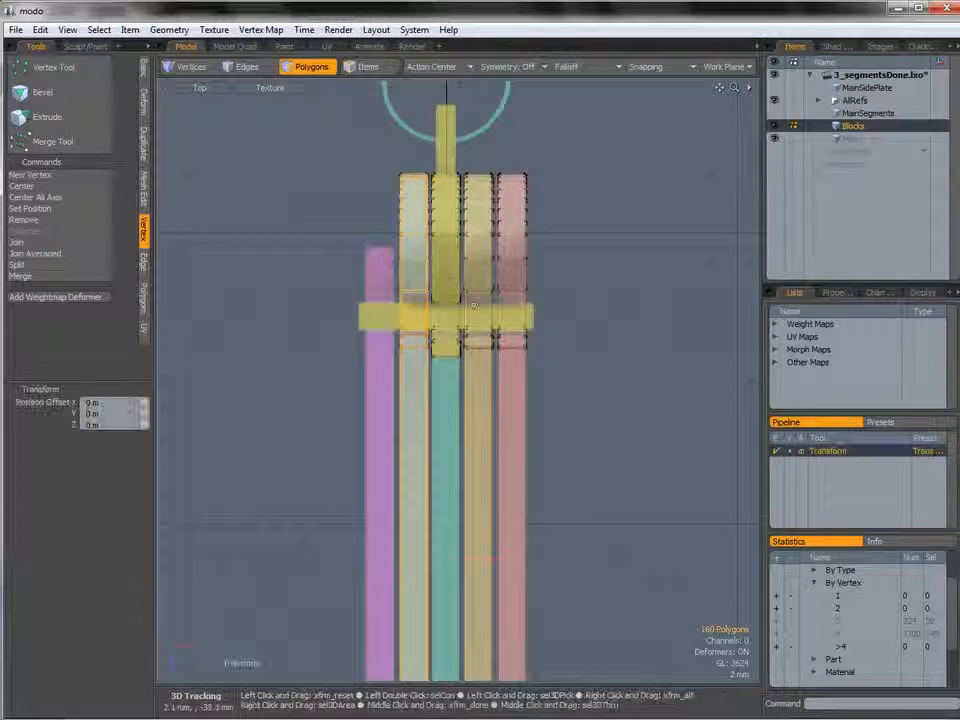
drag(490, 560, 456, 560)
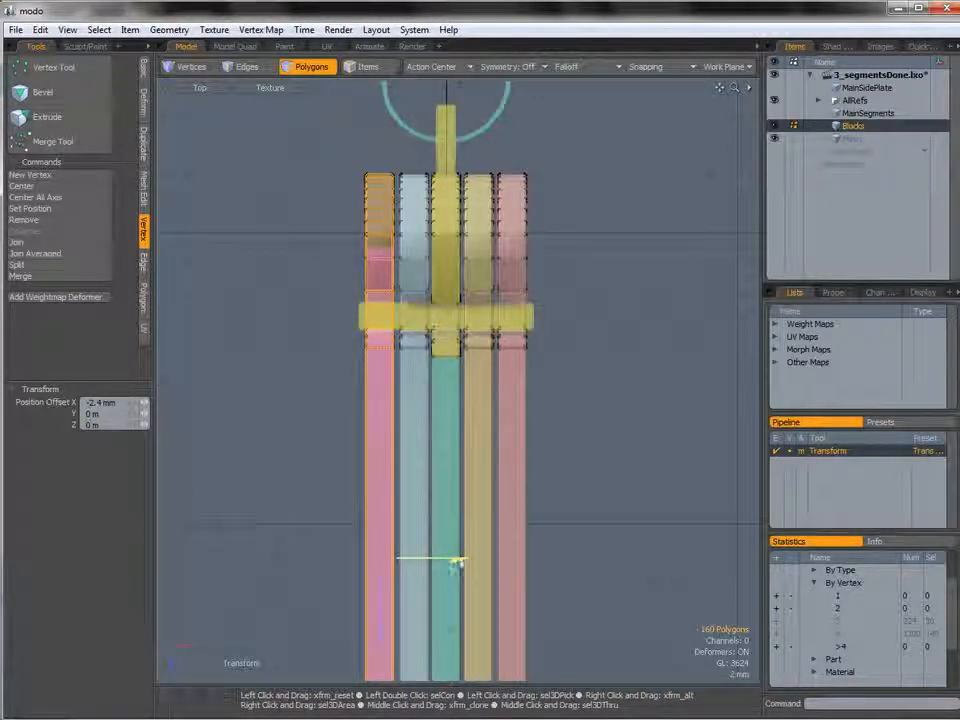
Inspect the repositioned segment from several angles in the Perspective view.
key(ctrl+space)
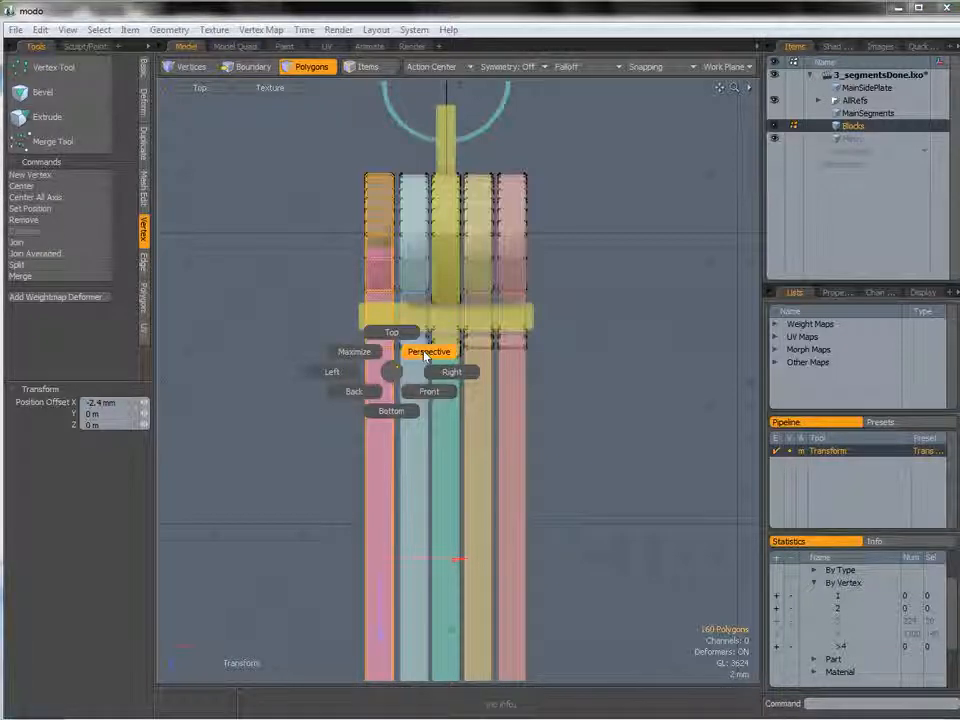
click(424, 357)
alt+drag(424, 357, 385, 322)
key(q)
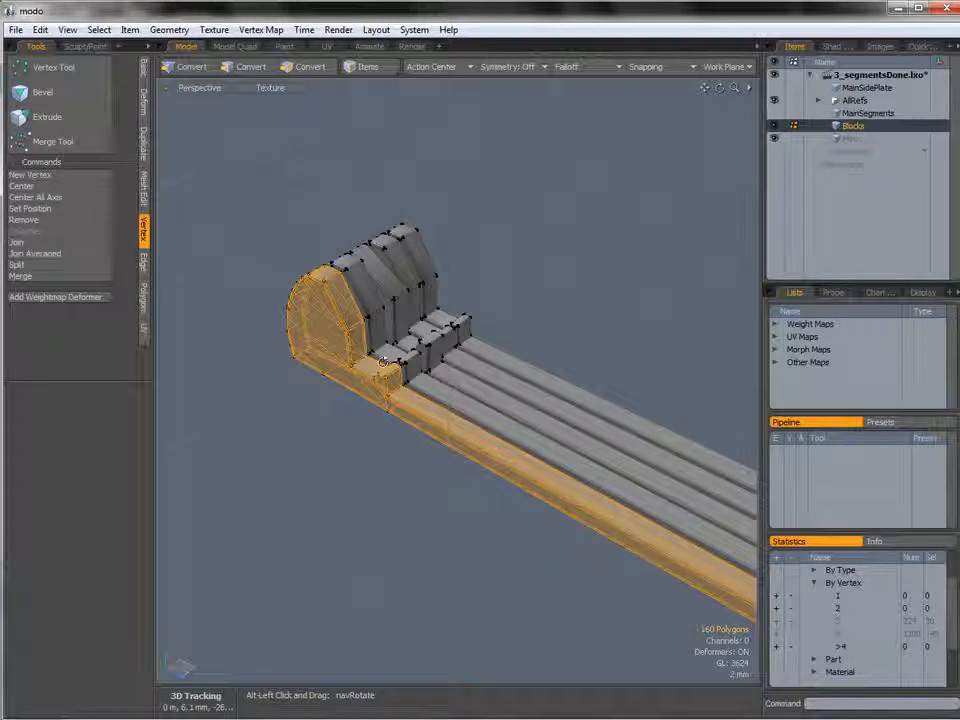
alt+shift+drag(380, 377, 405, 278)
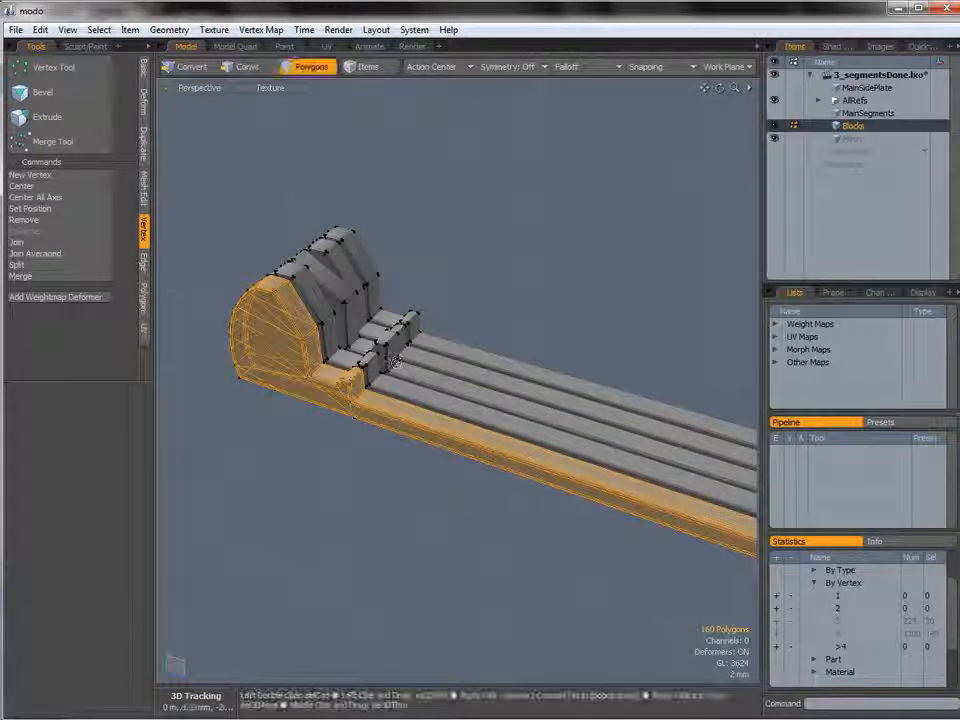
ctrl+alt+drag(700, 454, 370, 386)
alt+shift+drag(370, 386, 316, 370)
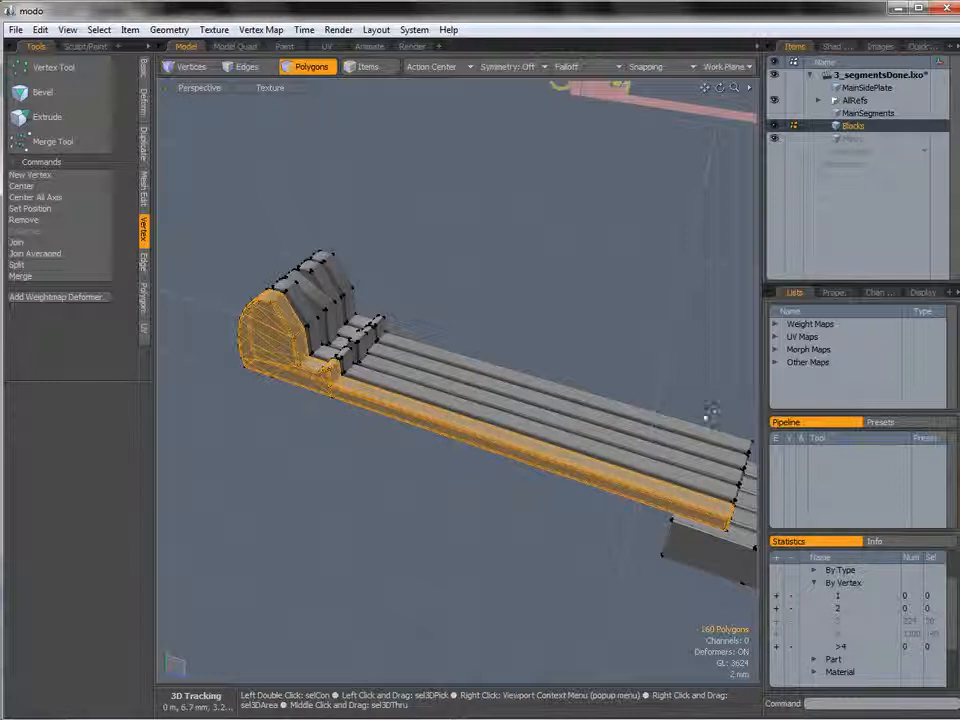
Hide the segment and the other geometry so that only the long bar remains visible.
key(shift+h)
alt+drag(371, 366, 492, 312)
right_drag(229, 380, 430, 285)
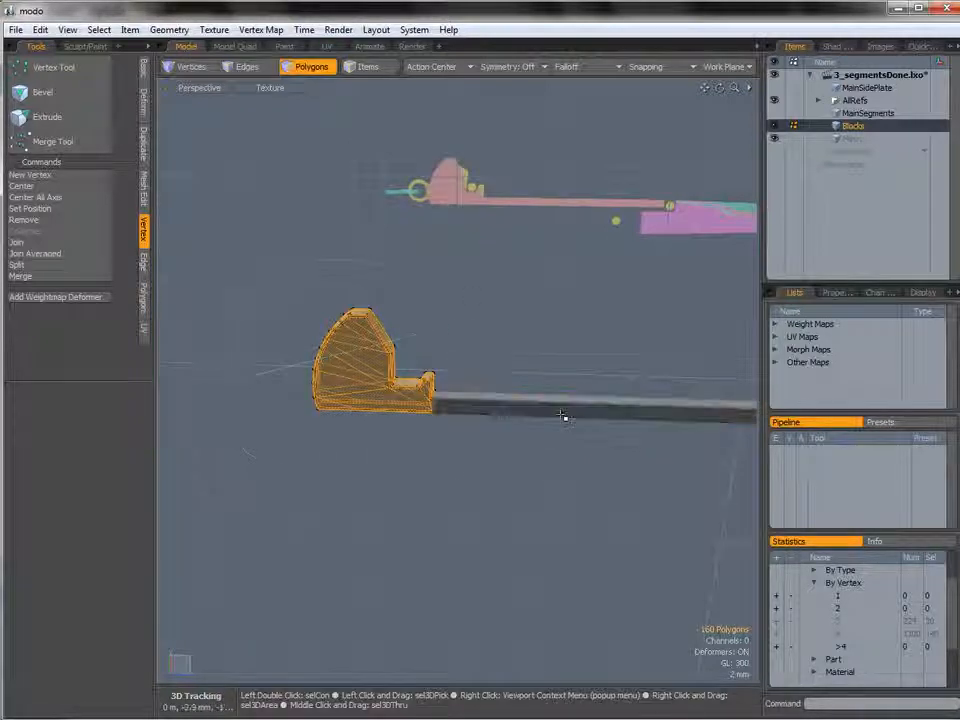
key(h)
alt+drag(444, 438, 484, 393)
Select the bar's end vertices in the Left view and move them horizontally to adjust the bar's end.
key(ctrl+space)
click(446, 405)
alt+shift+drag(455, 384, 523, 403)
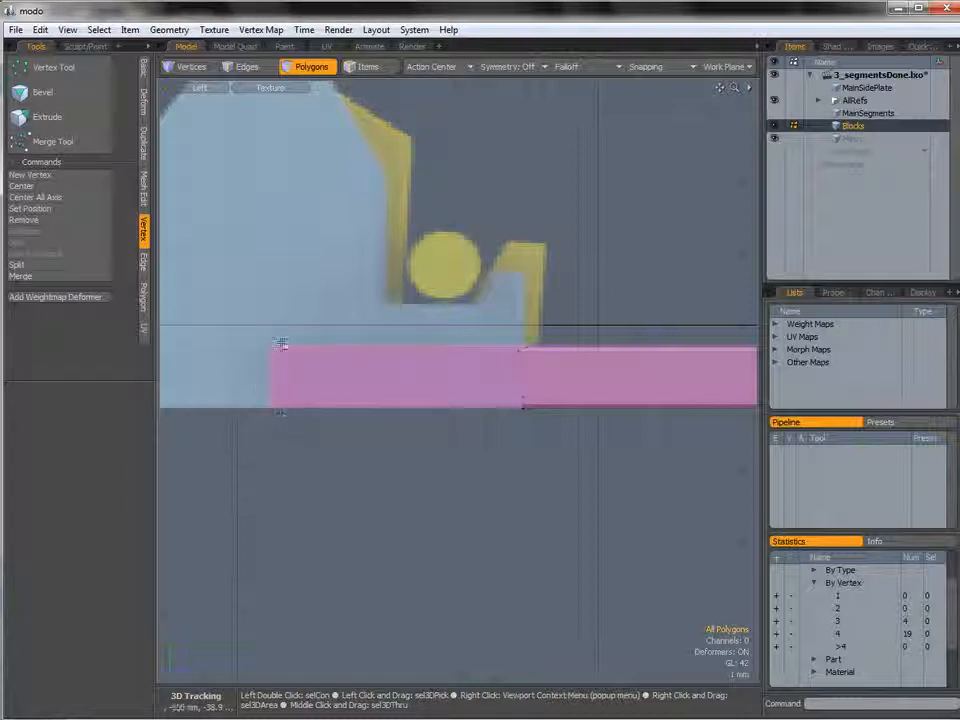
key(1)
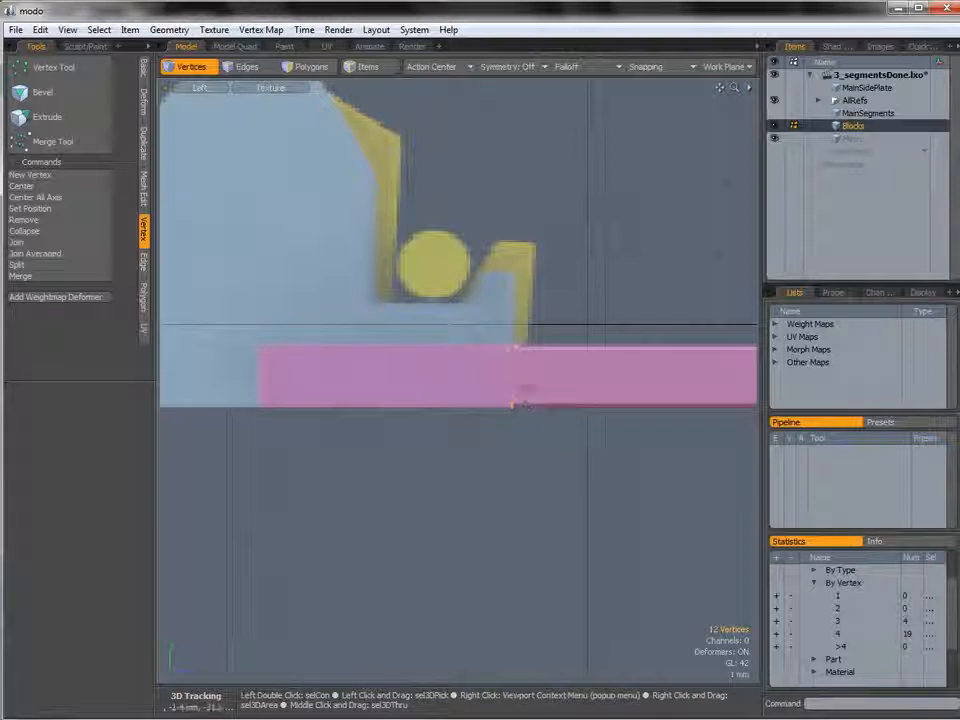
key(r)
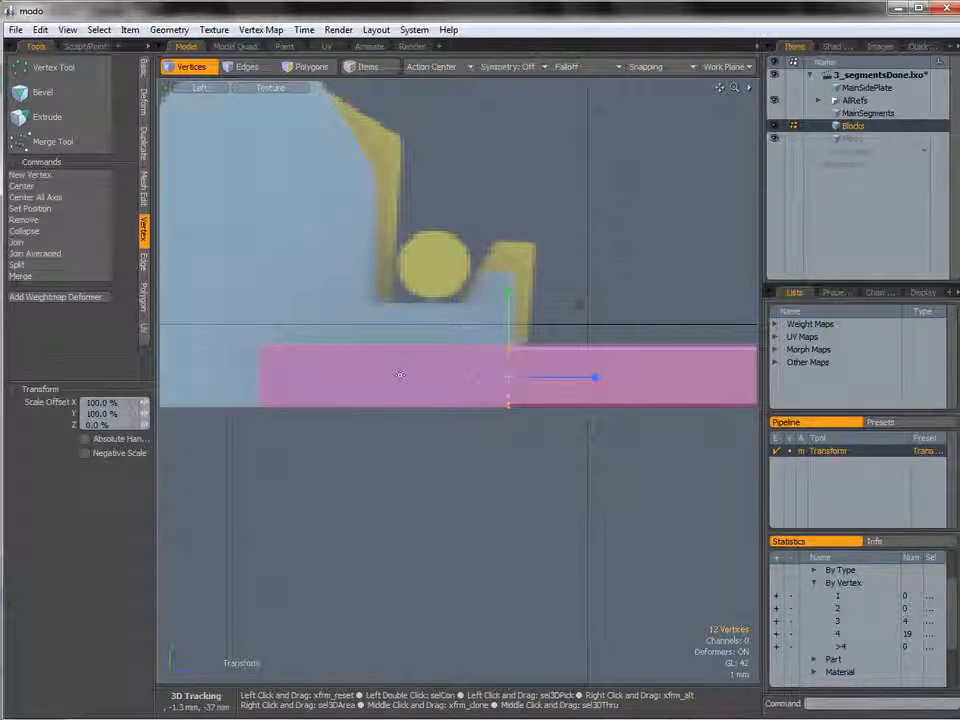
key(q)
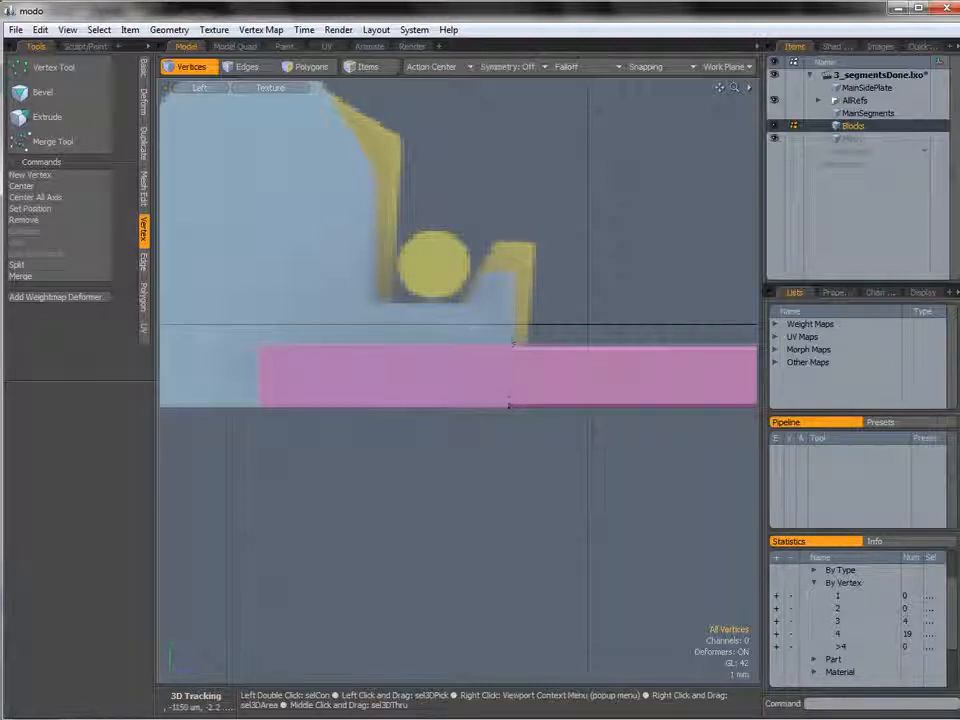
alt+shift+drag(488, 368, 527, 386)
right_drag(580, 355, 600, 376)
key(w)
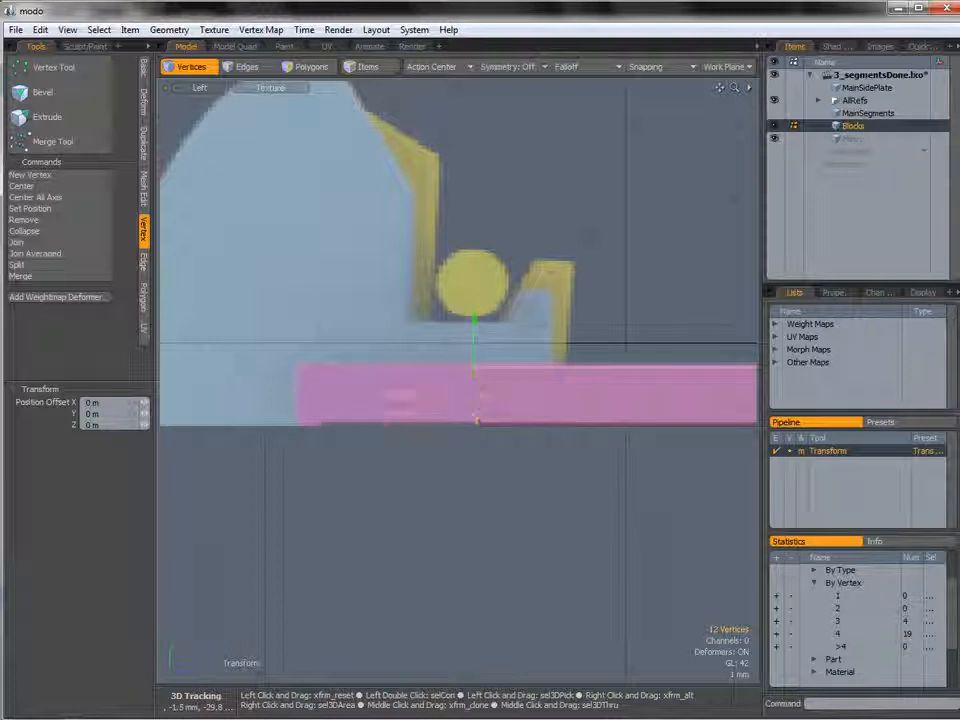
alt+shift+drag(388, 392, 500, 383)
ctrl+alt+drag(500, 383, 427, 386)
Select the edge loop around the bar's end face and bevel it with Edge Bevel, inset 135 µm.
key(ctrl+space)
alt+drag(456, 356, 452, 386)
key(2)
click(479, 404)
key(l)
key(p)
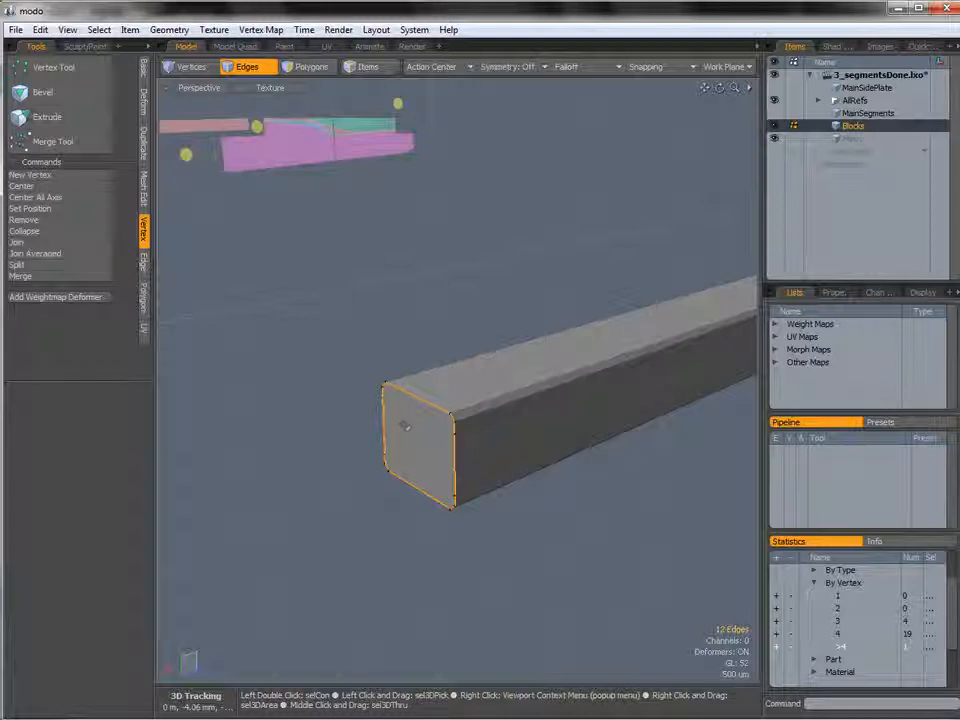
key(b)
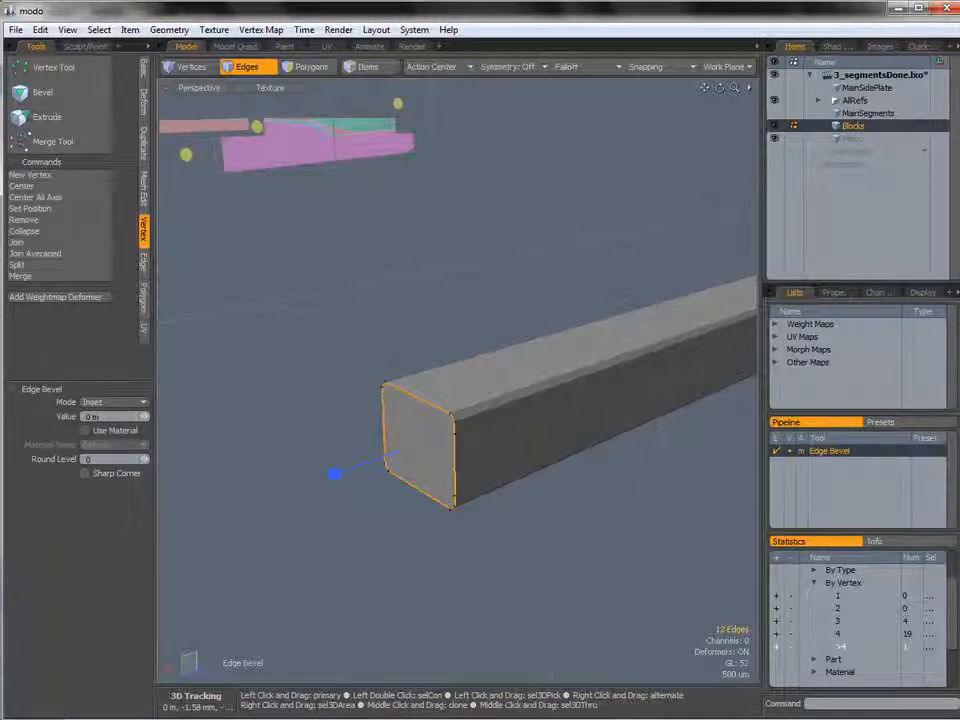
drag(334, 474, 374, 474)
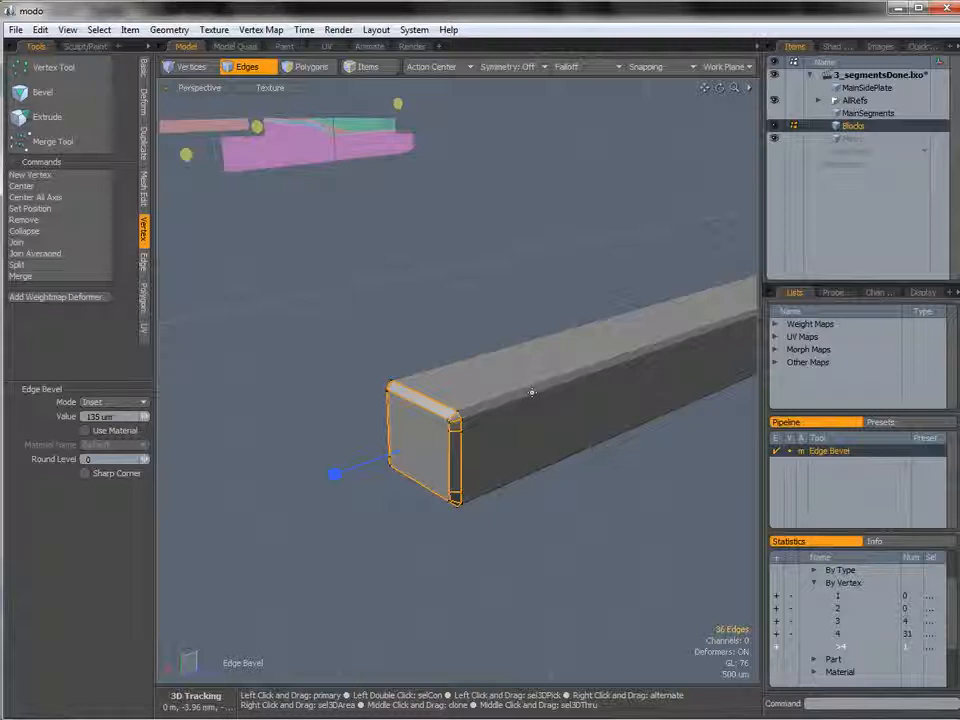
key(space)
Try to cut a new edge across the bevelled end face with Edge Slice.
click(405, 341)
alt+drag(405, 341, 480, 352)
ctrl+alt+drag(362, 370, 389, 380)
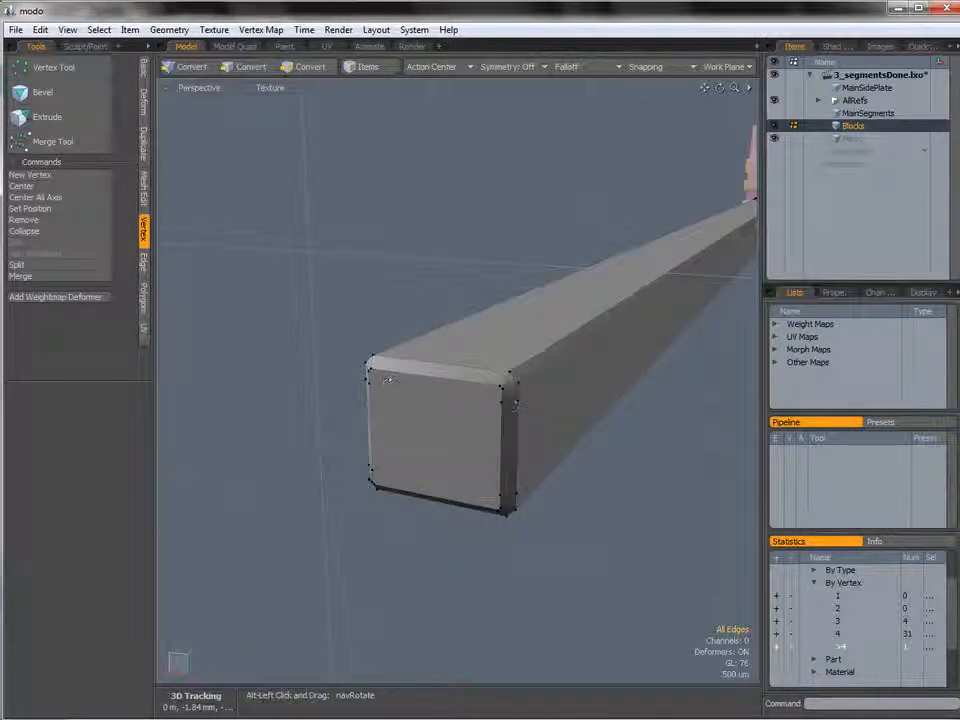
alt+drag(485, 408, 368, 429)
key(space)
key(c)
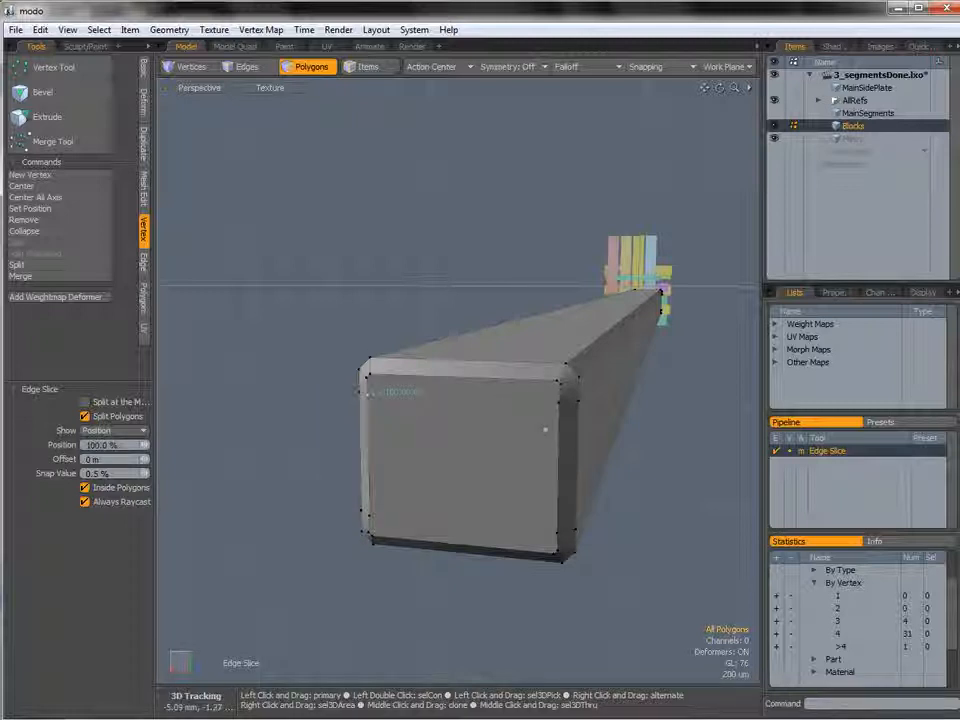
click(559, 530)
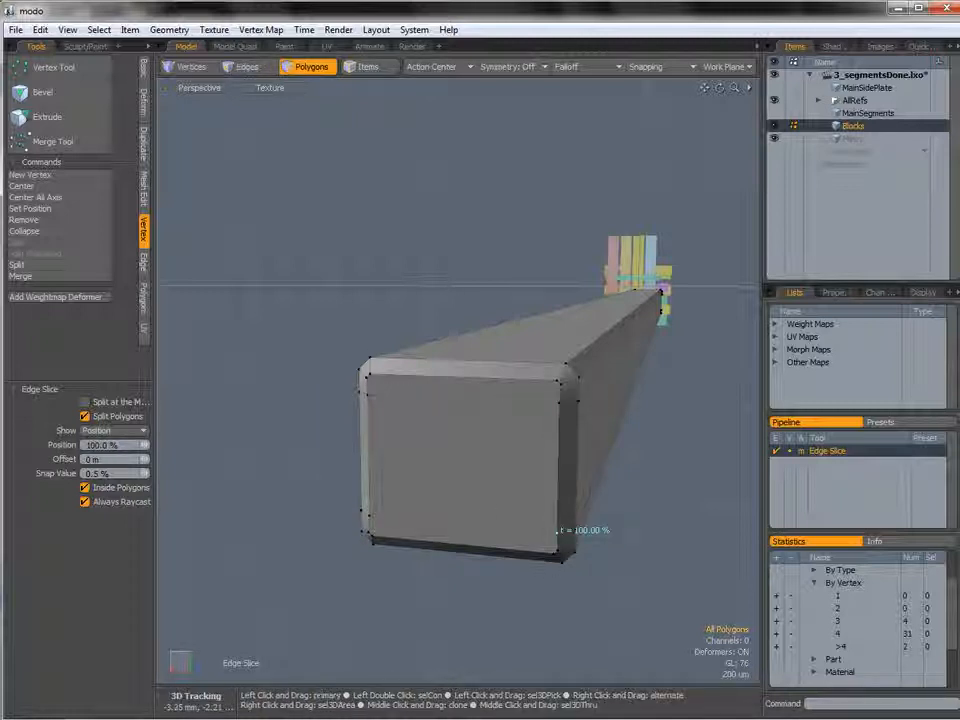
key(ctrl+z)
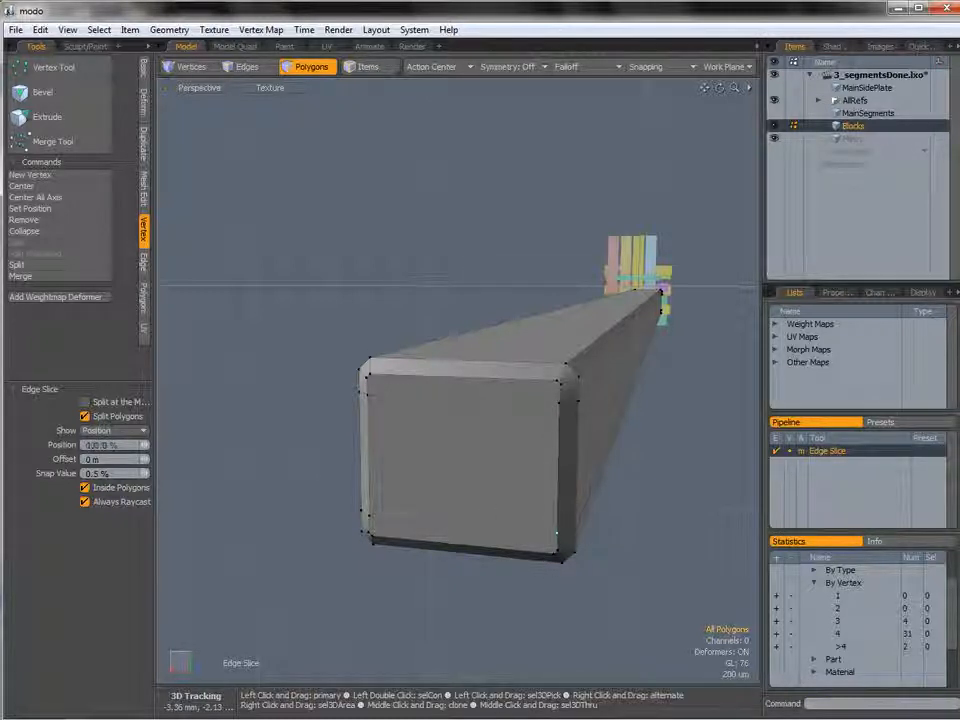
key(space)
Merge the two vertices at one bevelled corner of the bar's end with Join Averaged.
alt+drag(533, 394, 565, 388)
key(1)
shift+click(555, 382)
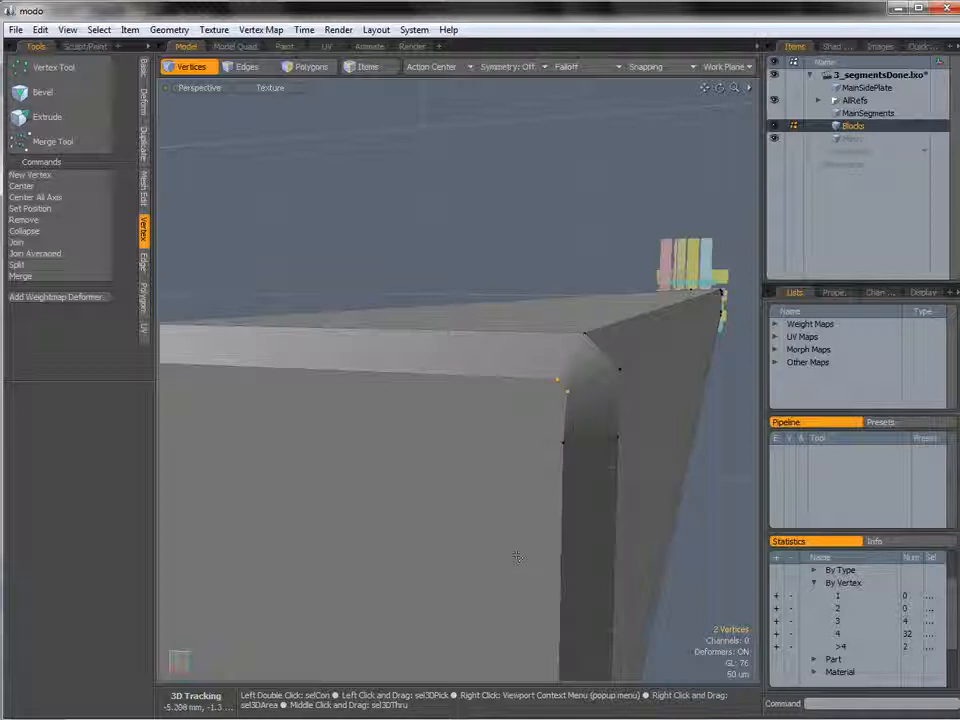
click(50, 253)
click(771, 369)
Join the vertex pair at the next bevelled corner of the bar's end.
ctrl+alt+drag(450, 390, 418, 393)
key(1)
shift+click(381, 388)
click(50, 253)
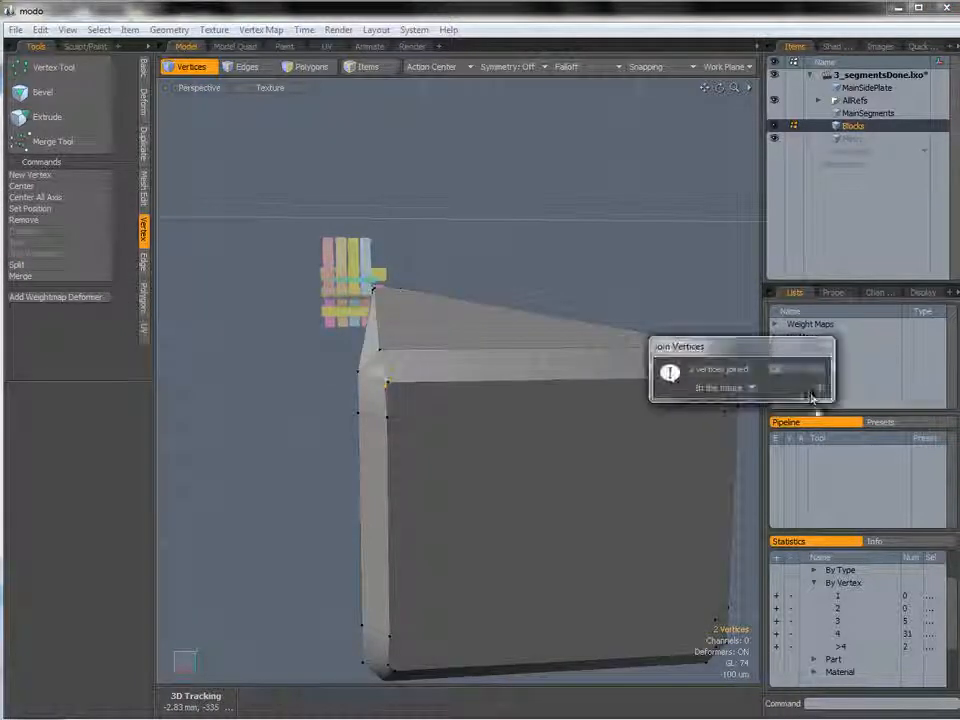
click(809, 369)
Join the vertex pairs at the two remaining bevelled corners of the bar's end with Join Averaged.
alt+drag(480, 370, 517, 219)
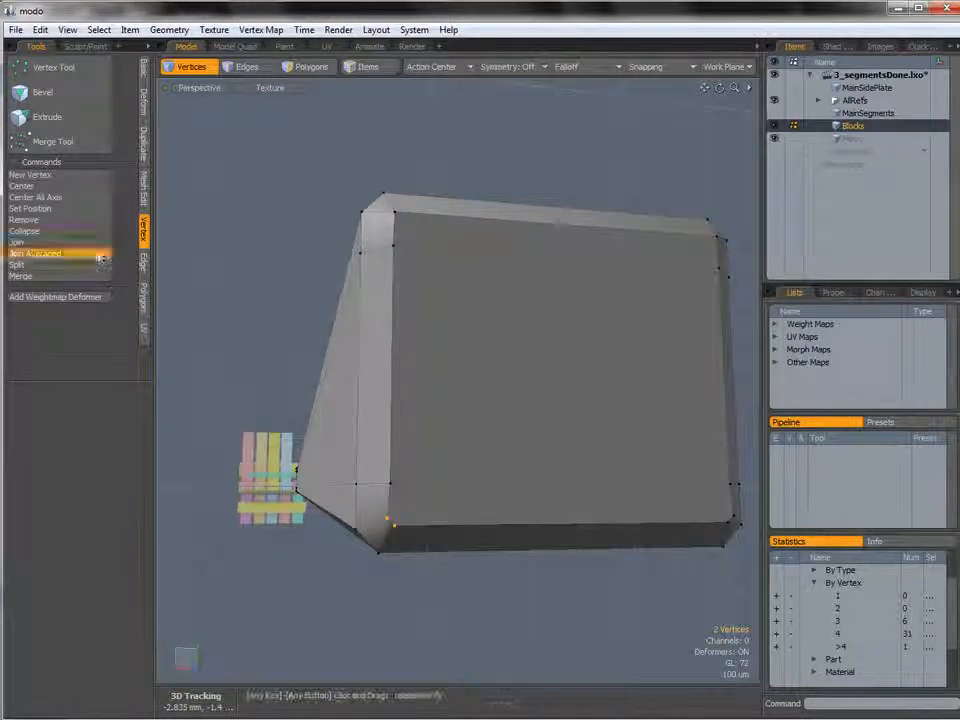
click(50, 253)
click(770, 370)
alt+drag(770, 370, 593, 494)
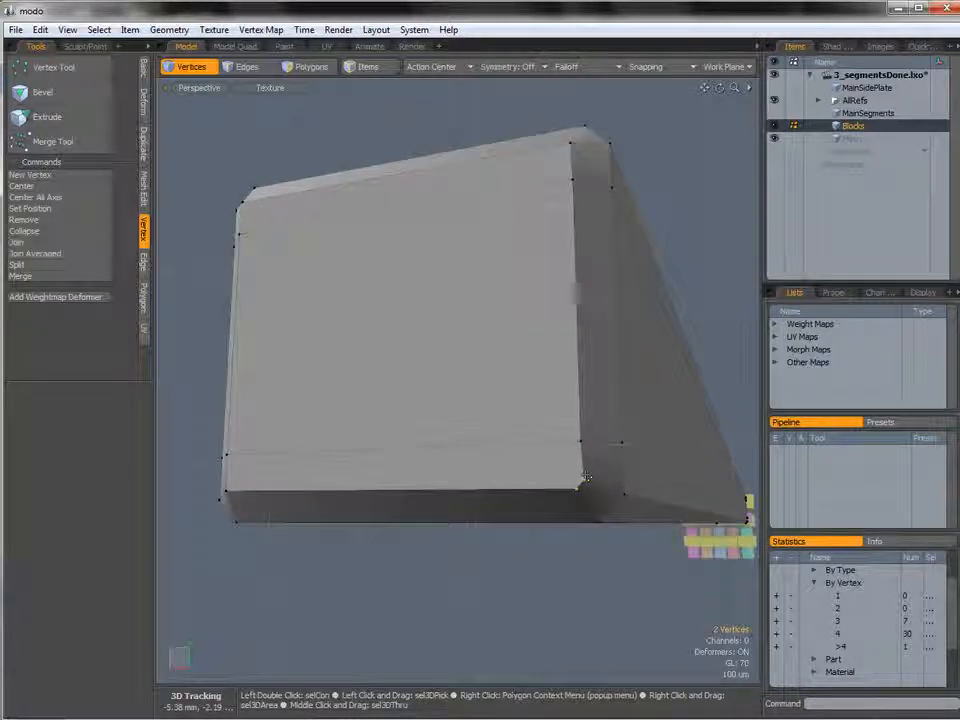
click(72, 256)
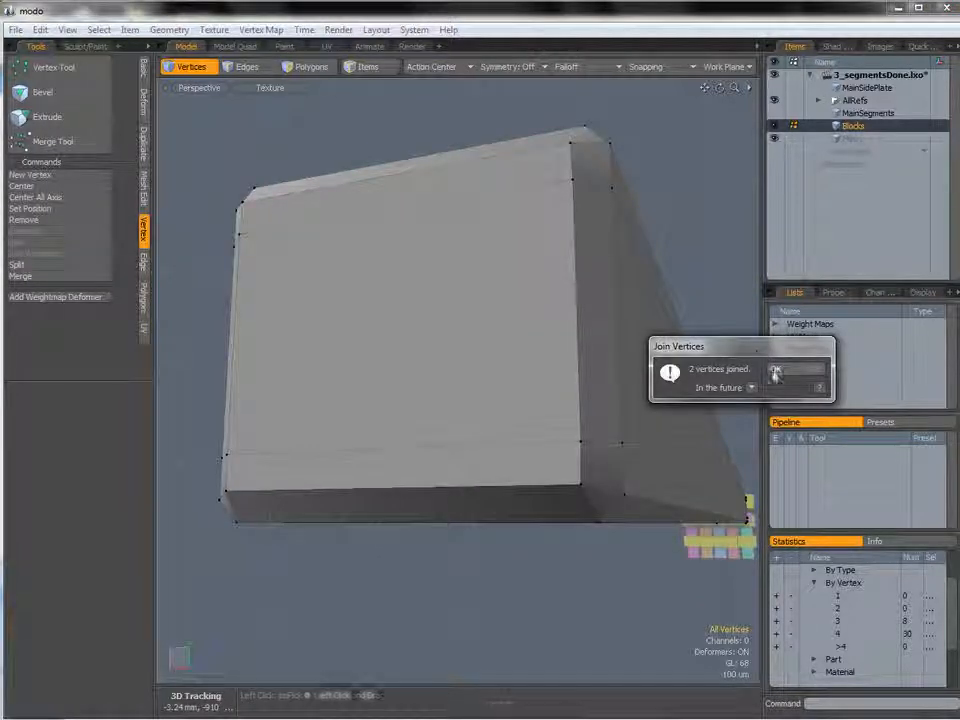
click(797, 390)
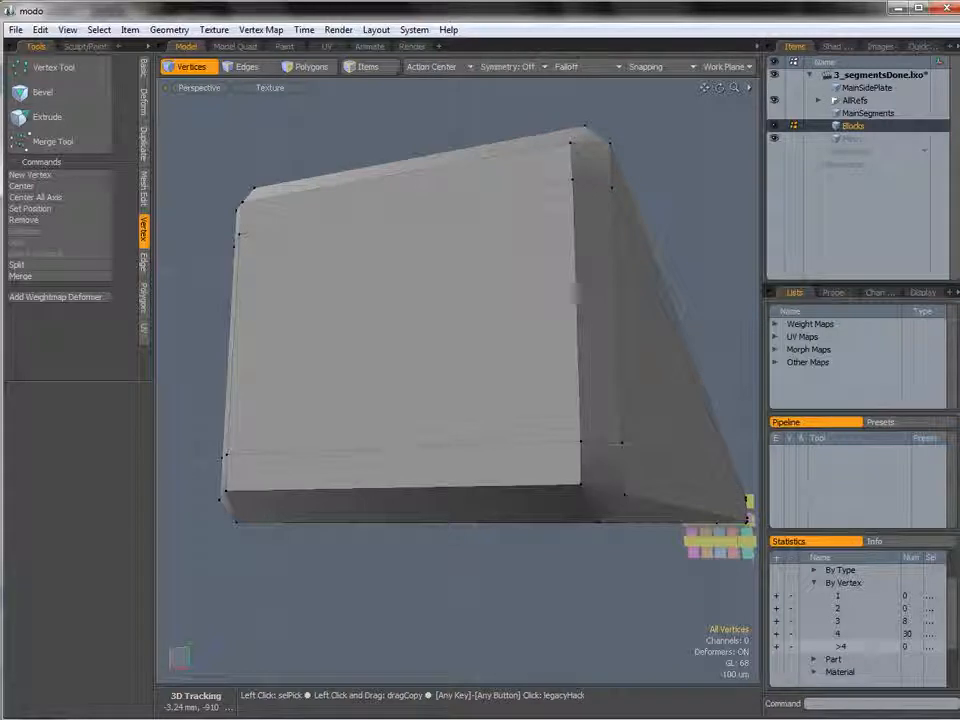
Unhide all geometry and inspect the assembled segment and bar in the Perspective view.
alt+drag(514, 317, 397, 351)
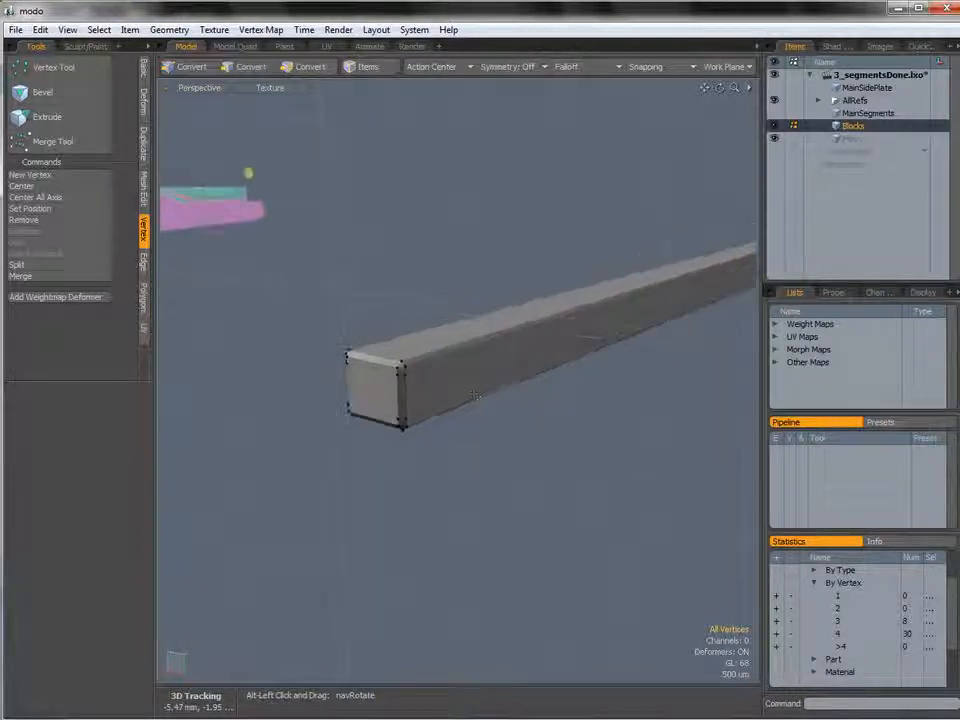
key(u)
alt+drag(529, 375, 257, 240)
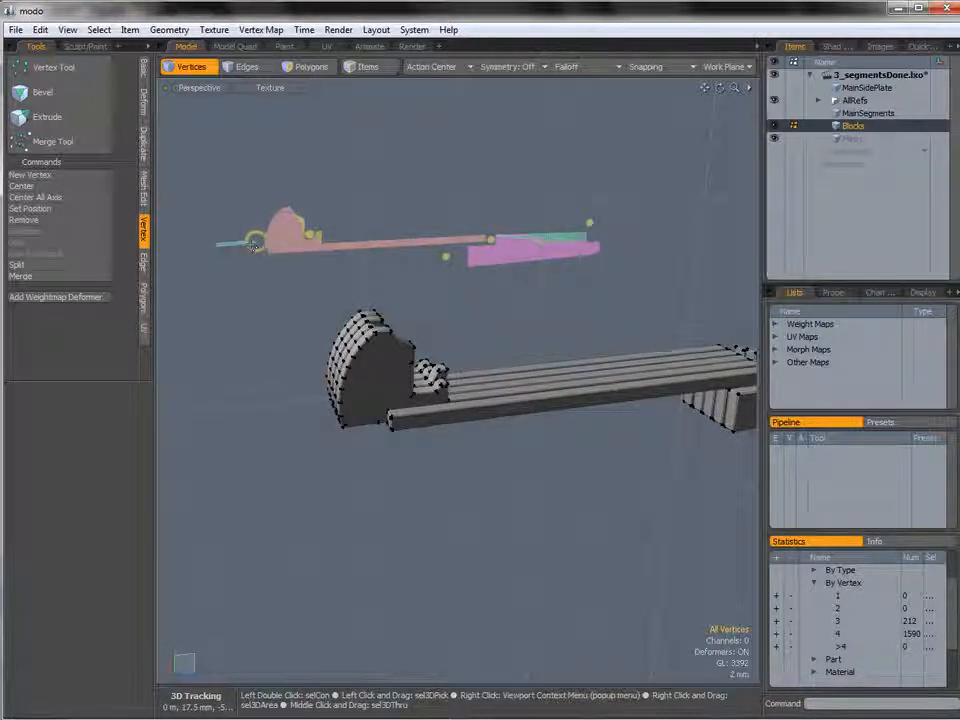
alt+drag(254, 244, 351, 349)
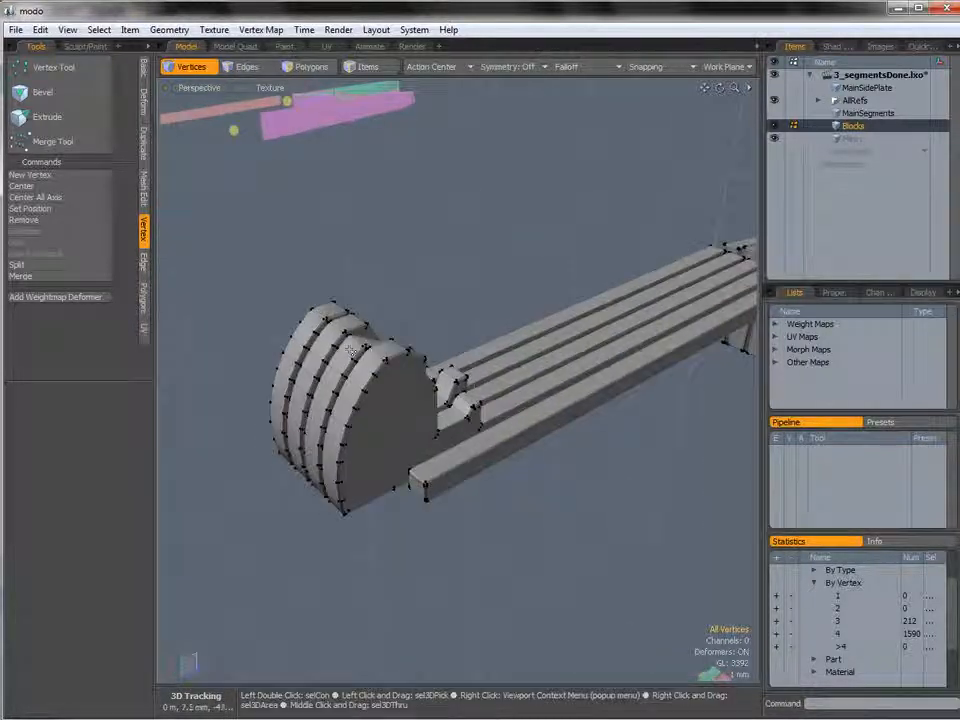
alt+drag(318, 488, 447, 412)
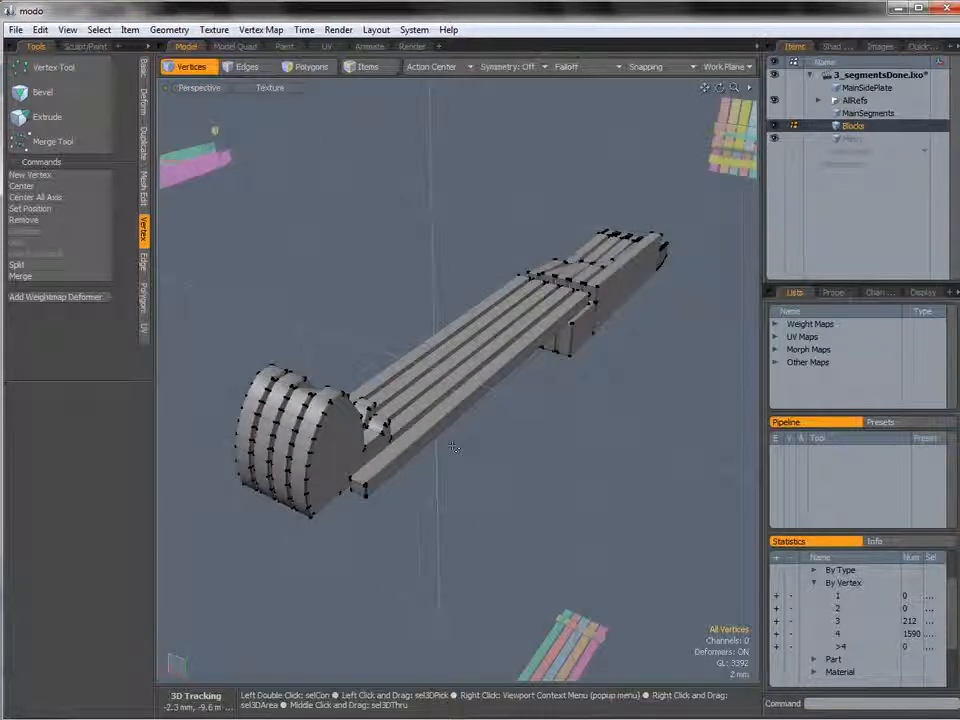